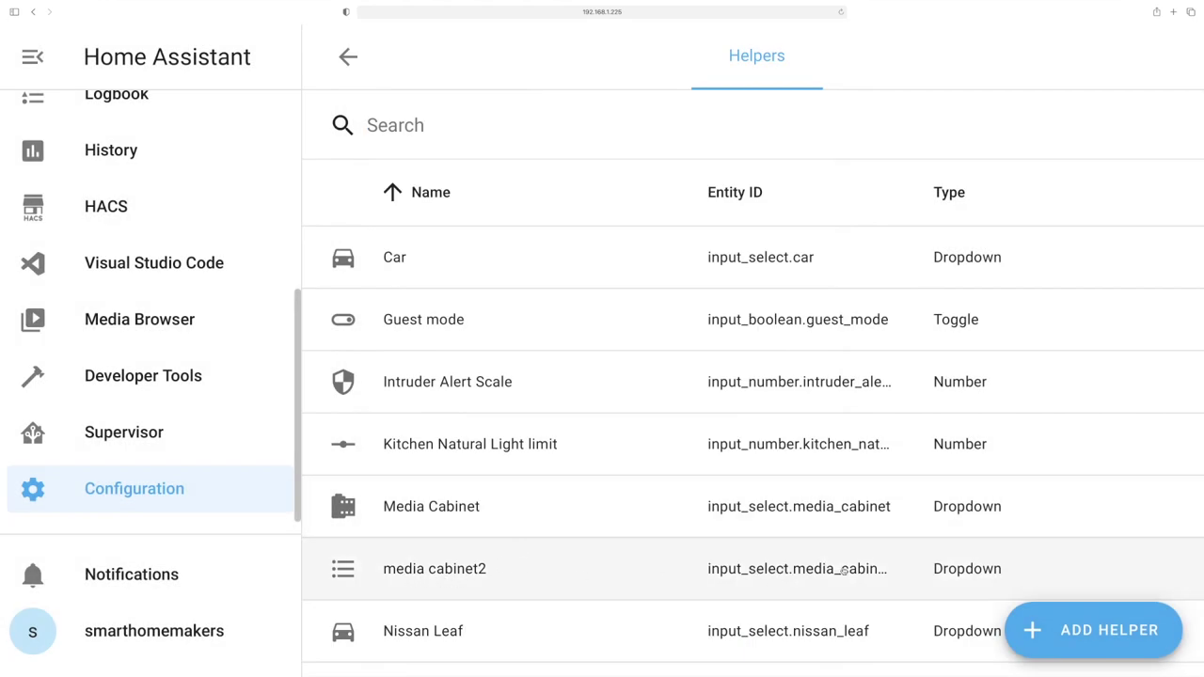
- Review the settings of the media cabinet2 and Media Cabinet dropdown helpers, including the icon name of Media Cabinet
click(800, 568)
scroll(489, 508, down, 3)
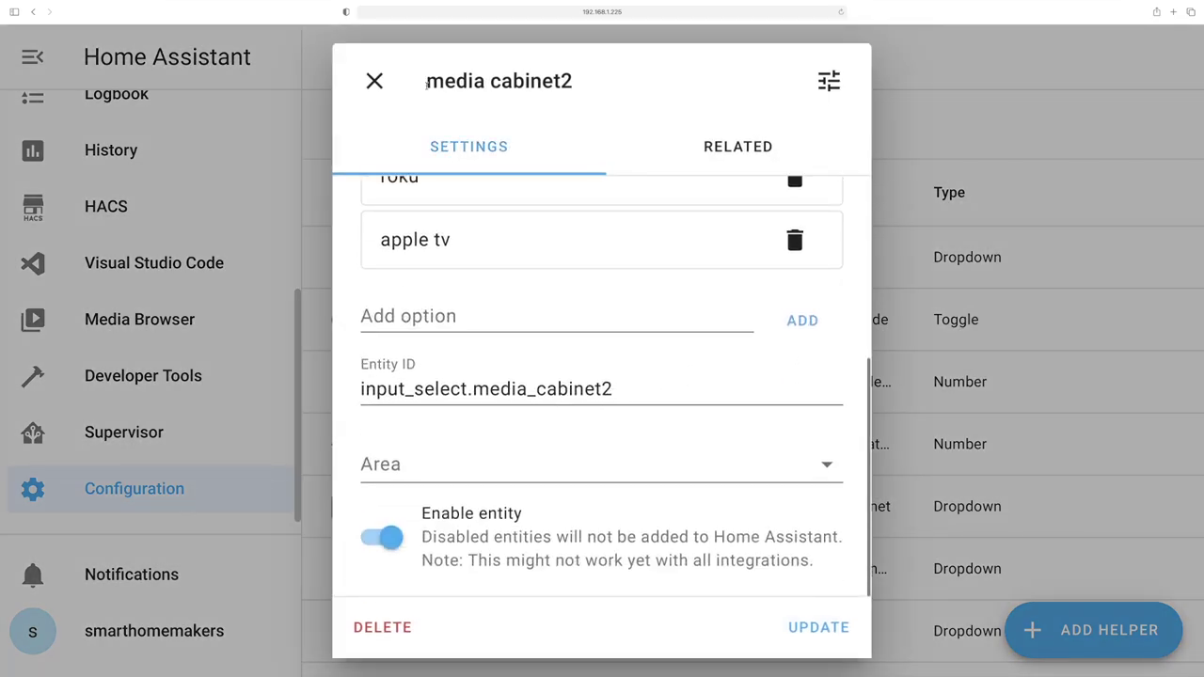
click(375, 81)
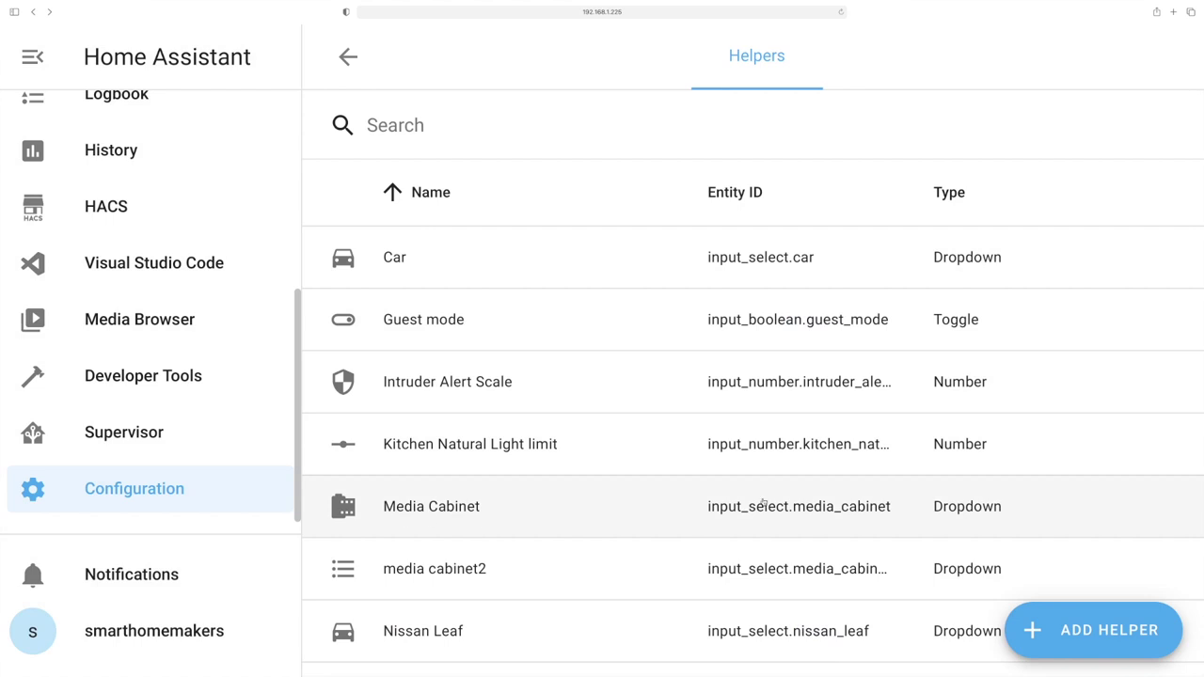
click(806, 504)
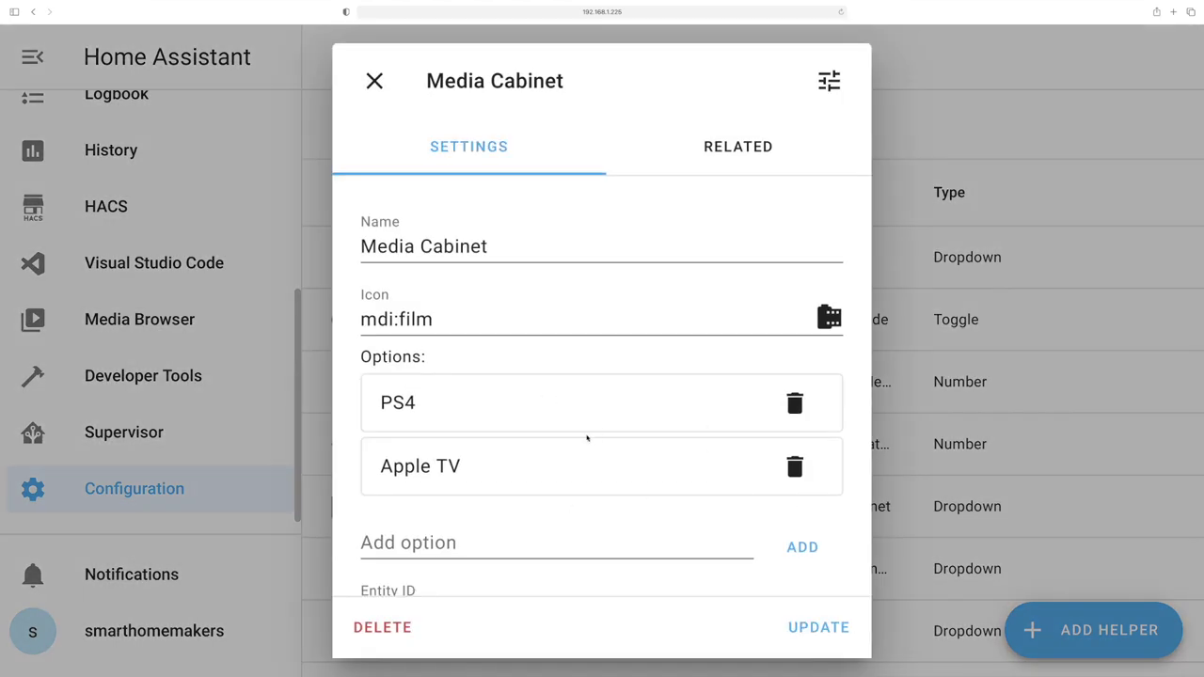
drag(361, 320, 550, 327)
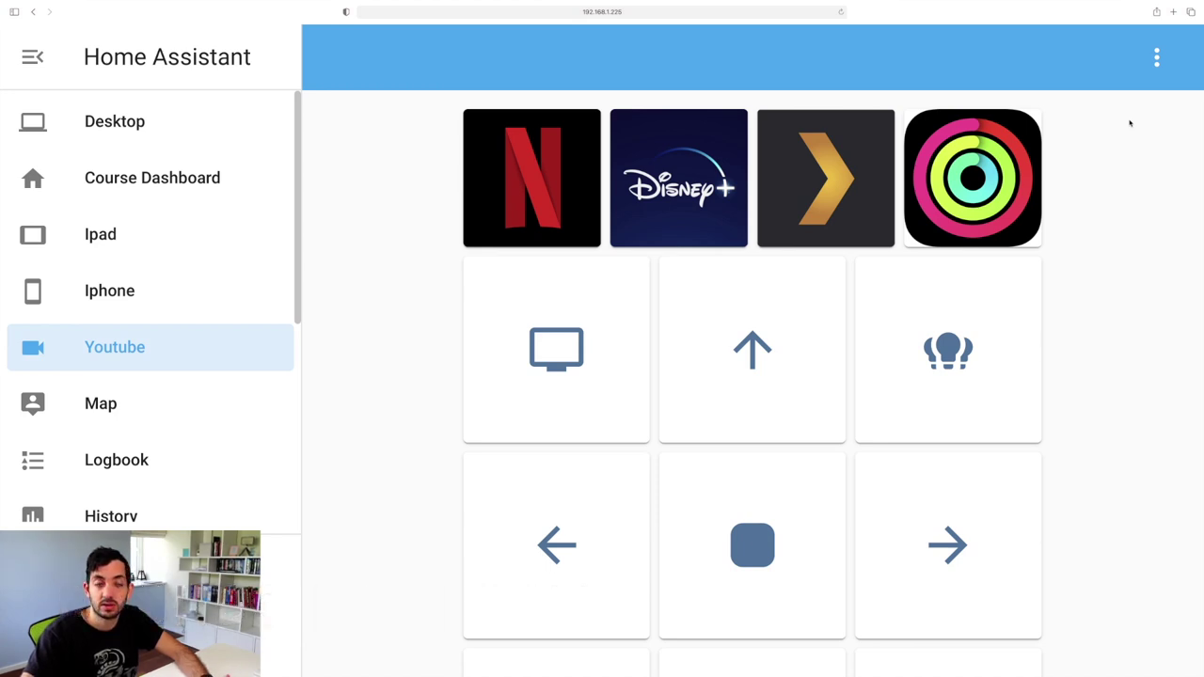
- Start editing the Youtube dashboard and create a new view titled "media cabinet"
click(1159, 59)
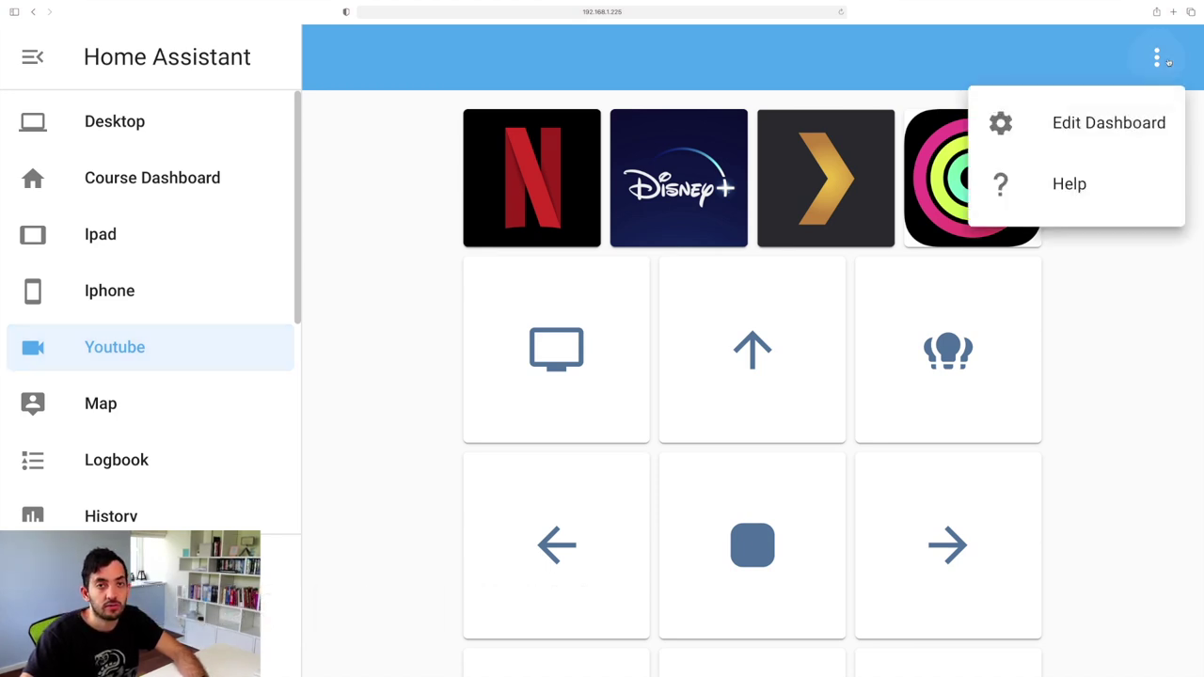
click(1091, 123)
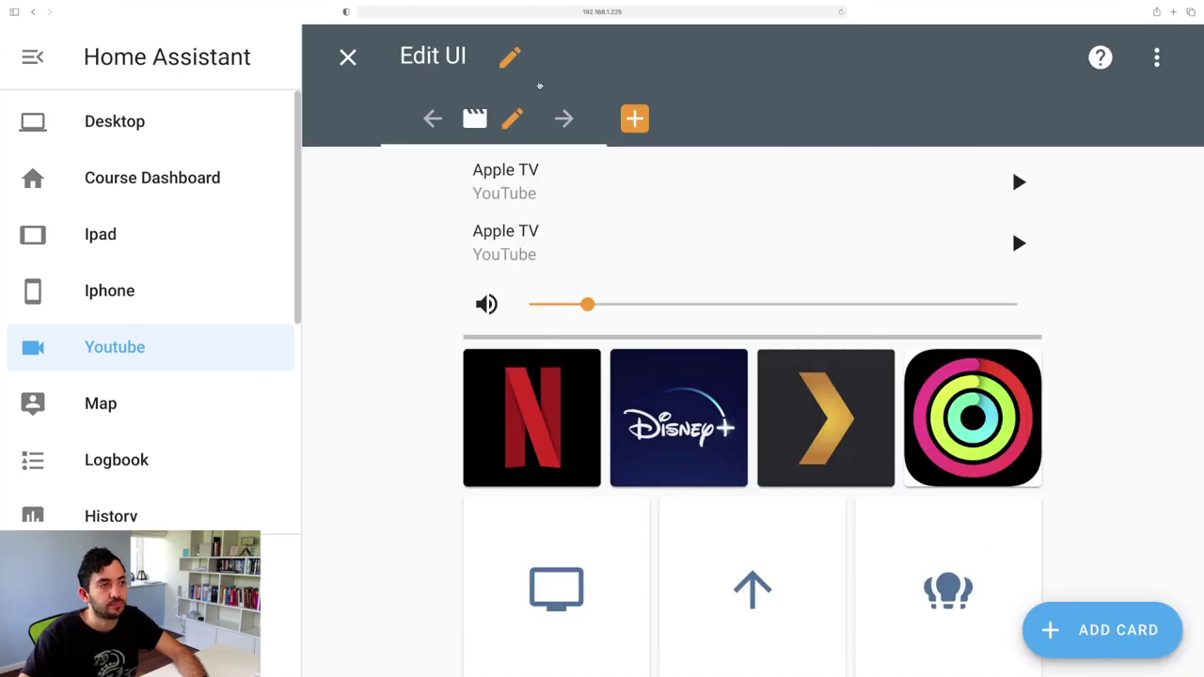
click(636, 120)
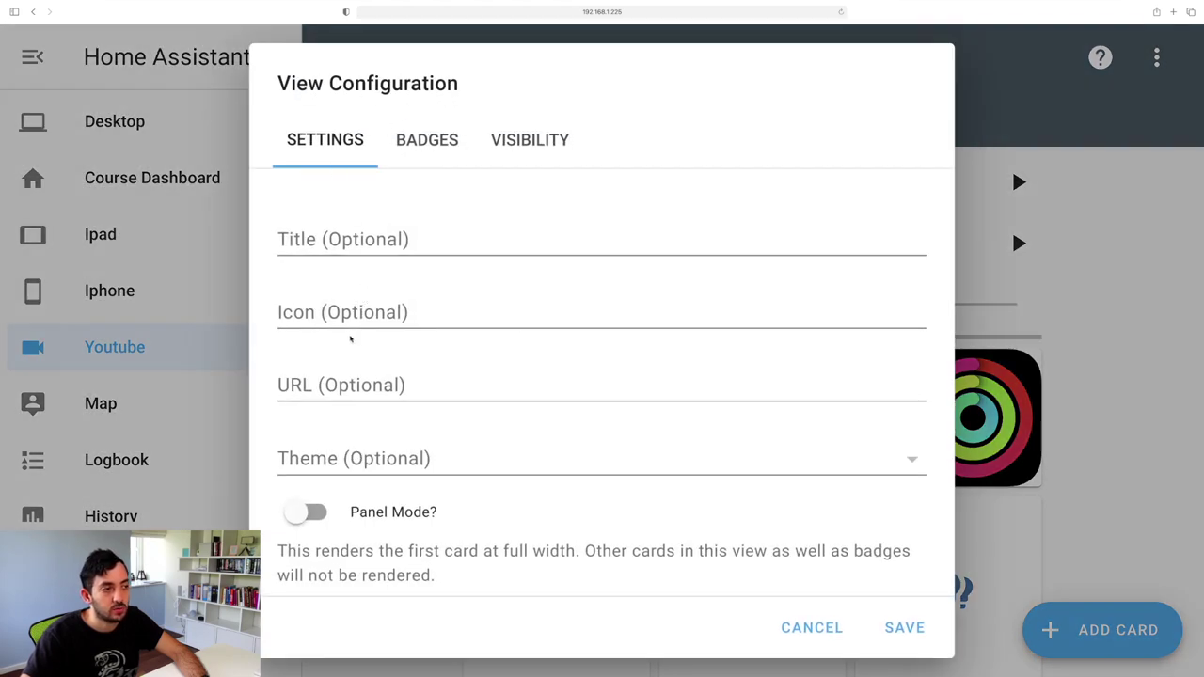
click(378, 247)
text(medi)
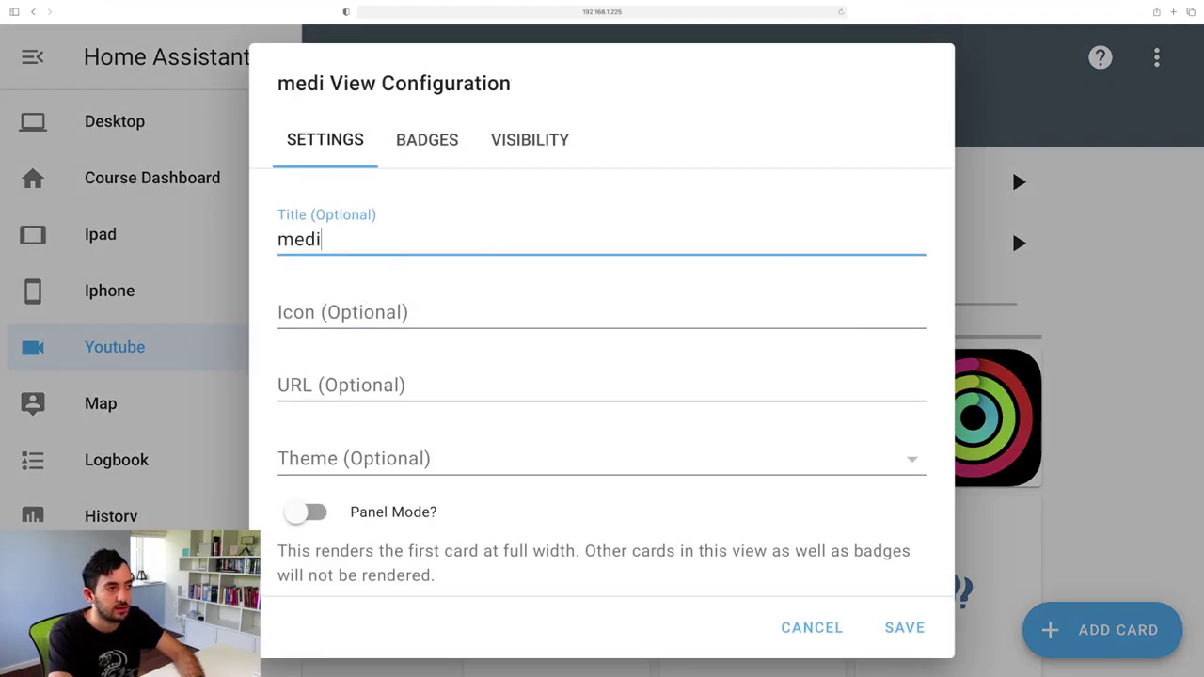
text(a b)
key(BackSpace)
text(canine)
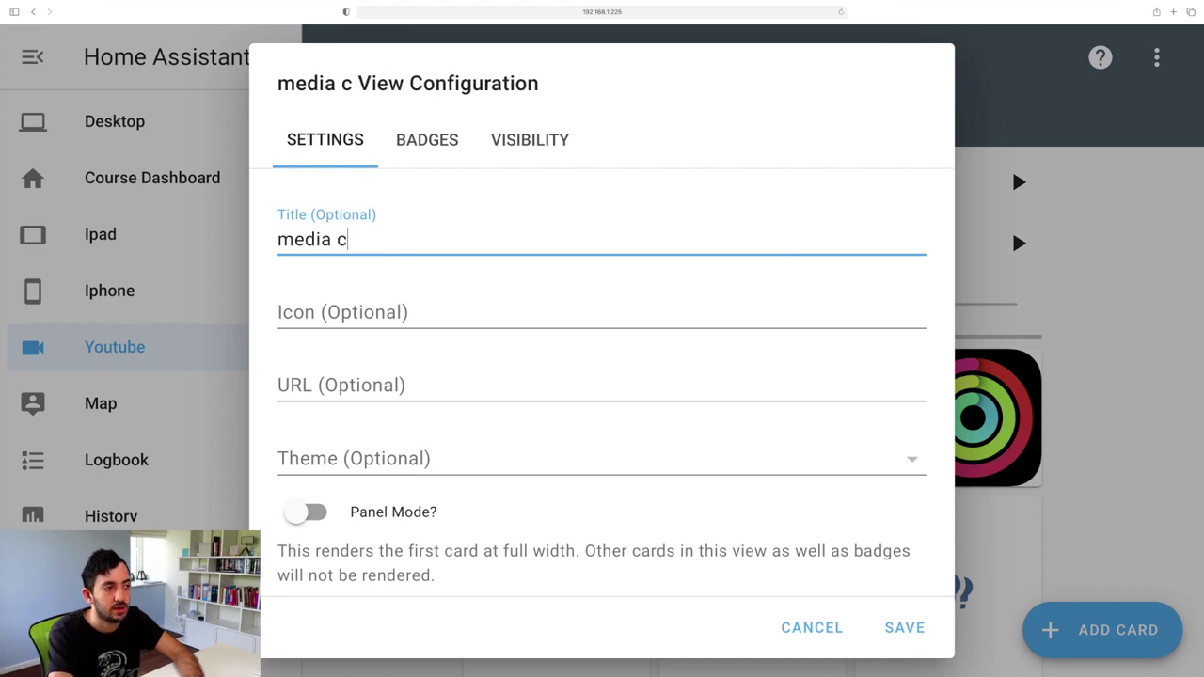
key(BackSpace)
key(BackSpace)
key(BackSpace)
key(BackSpace)
text(binet)
- Set the new view's icon to mdi:film and save the view
click(385, 303)
text(mdi:file)
key(BackSpace)
text(m)
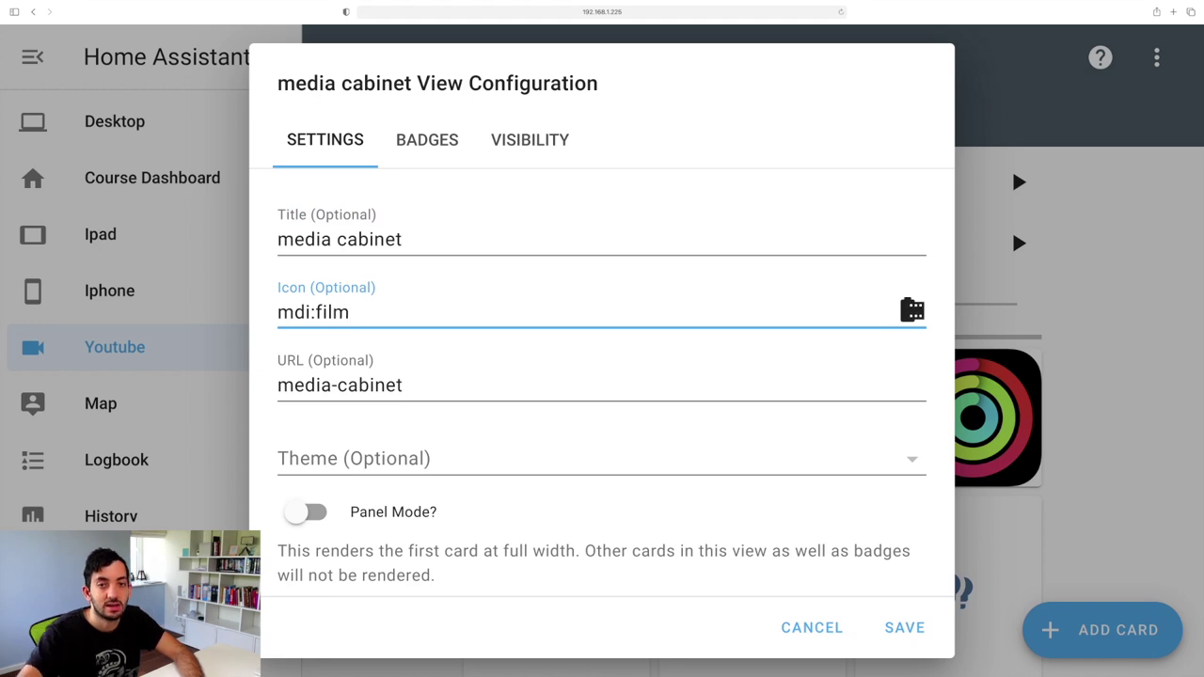
click(905, 629)
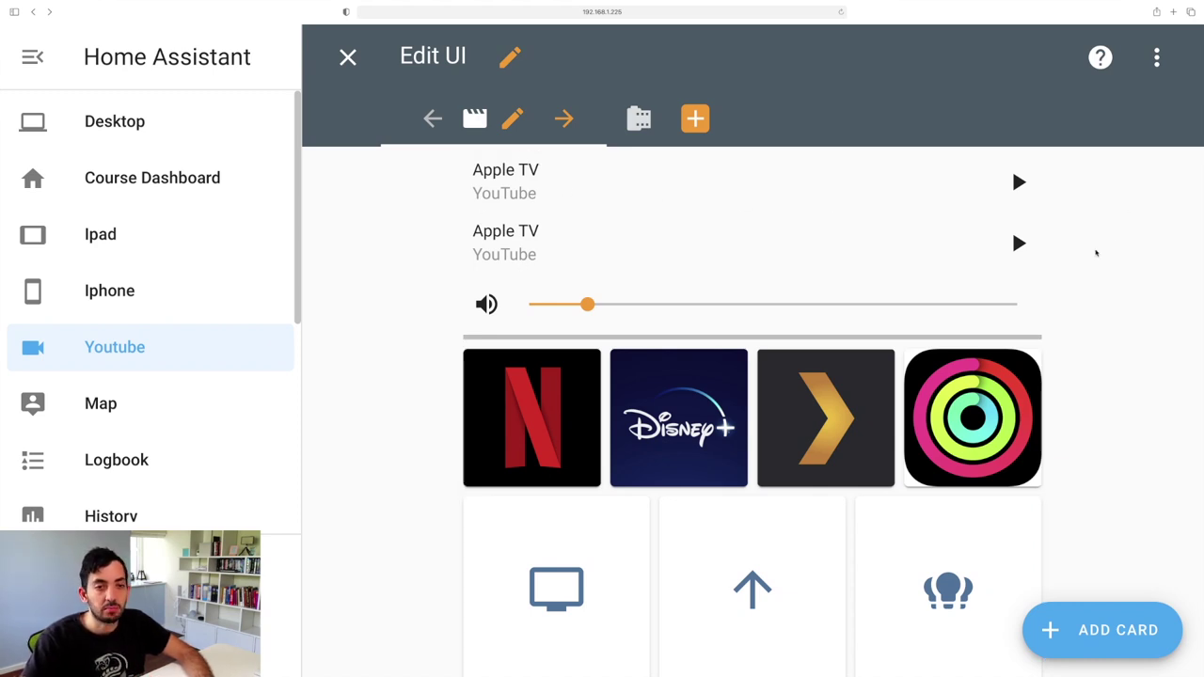
- Examine the layout of the existing media remote view, from the media players through the button grid to the Media Cabinet selector
scroll(1096, 252, down, 1)
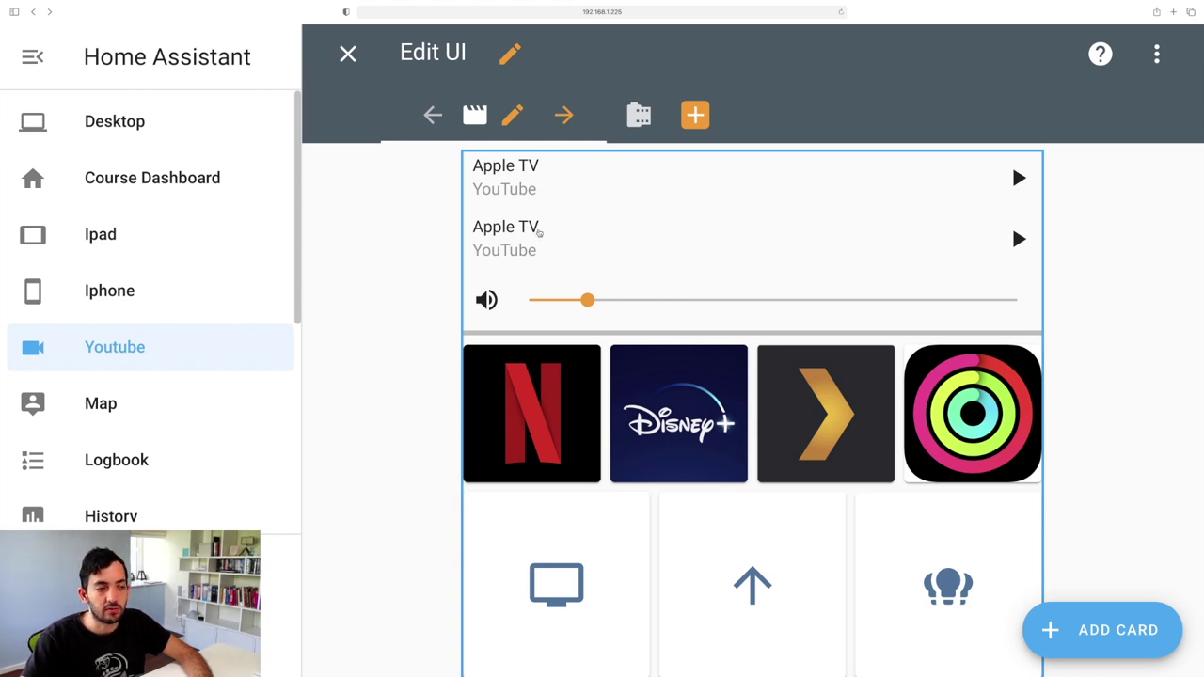
scroll(539, 231, down, 3)
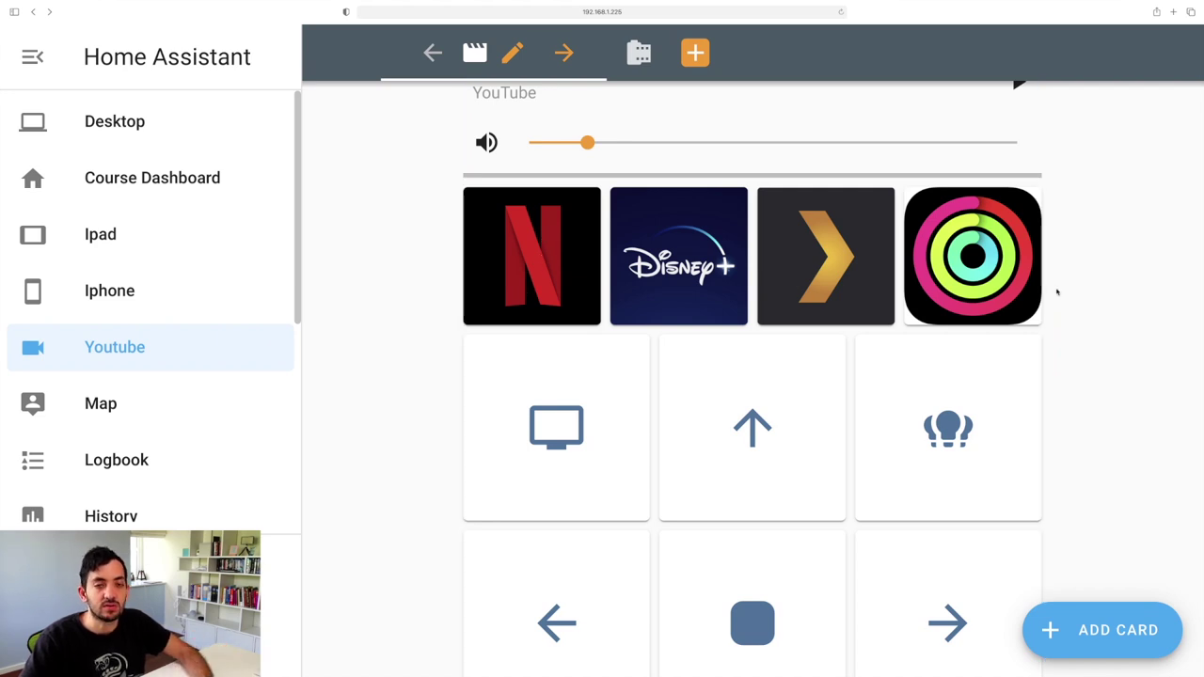
scroll(1061, 293, down, 5)
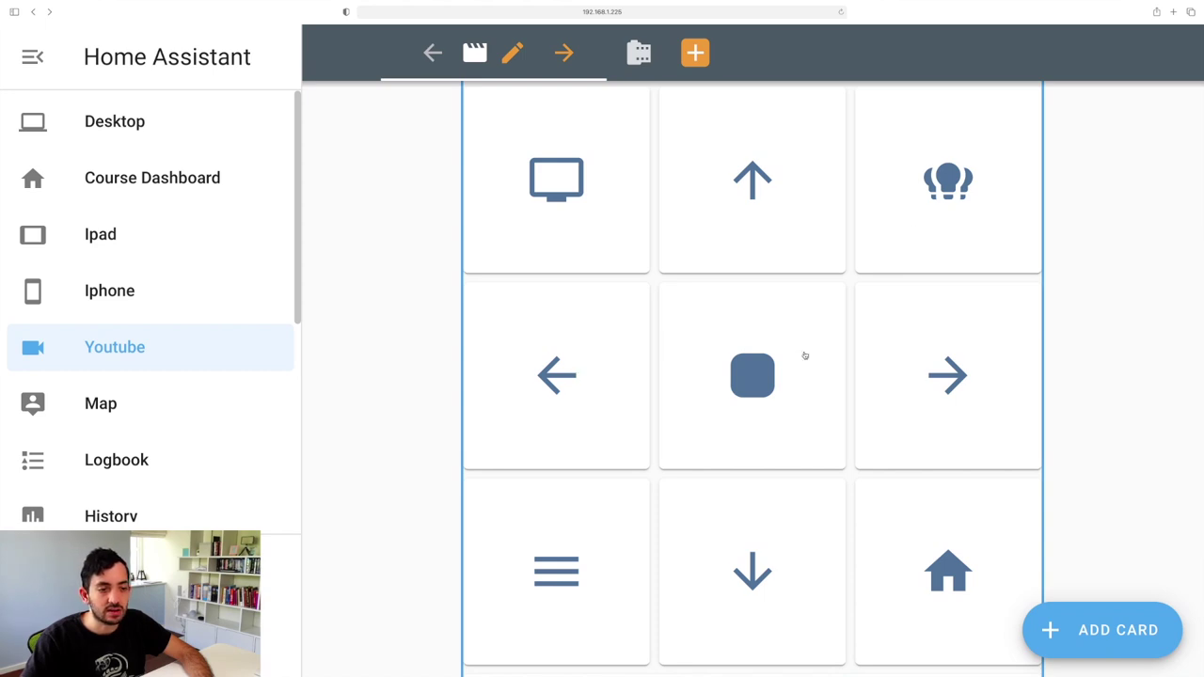
scroll(804, 356, down, 5)
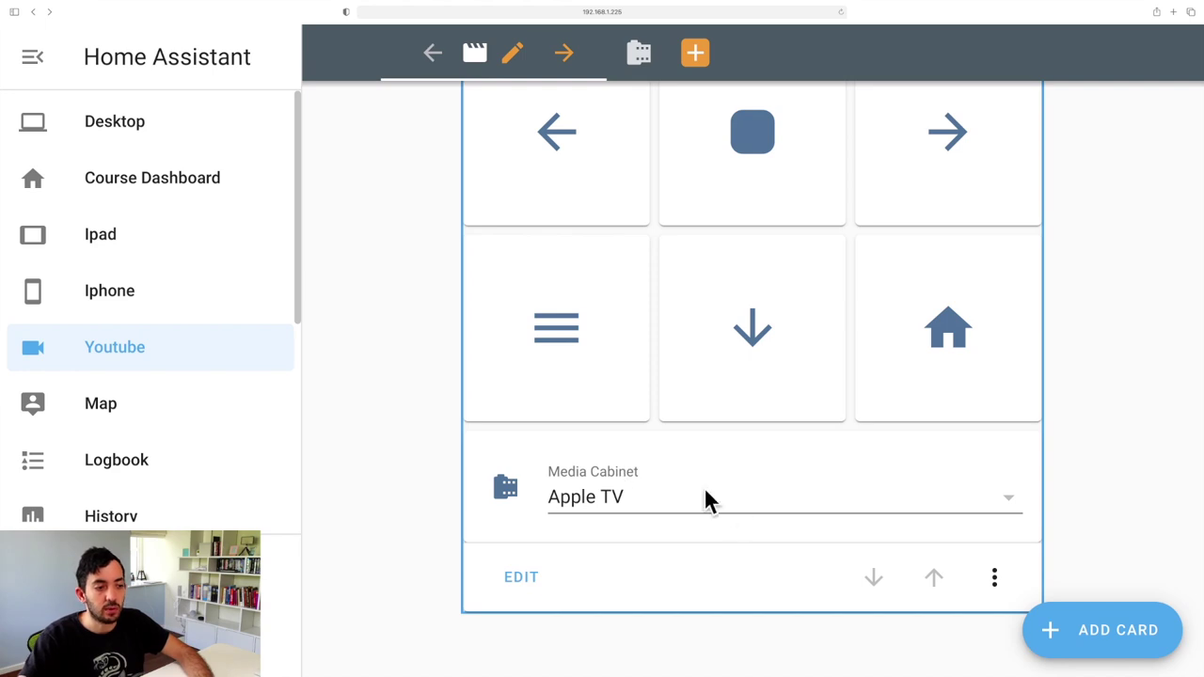
scroll(773, 448, up, 1)
scroll(772, 449, up, 10)
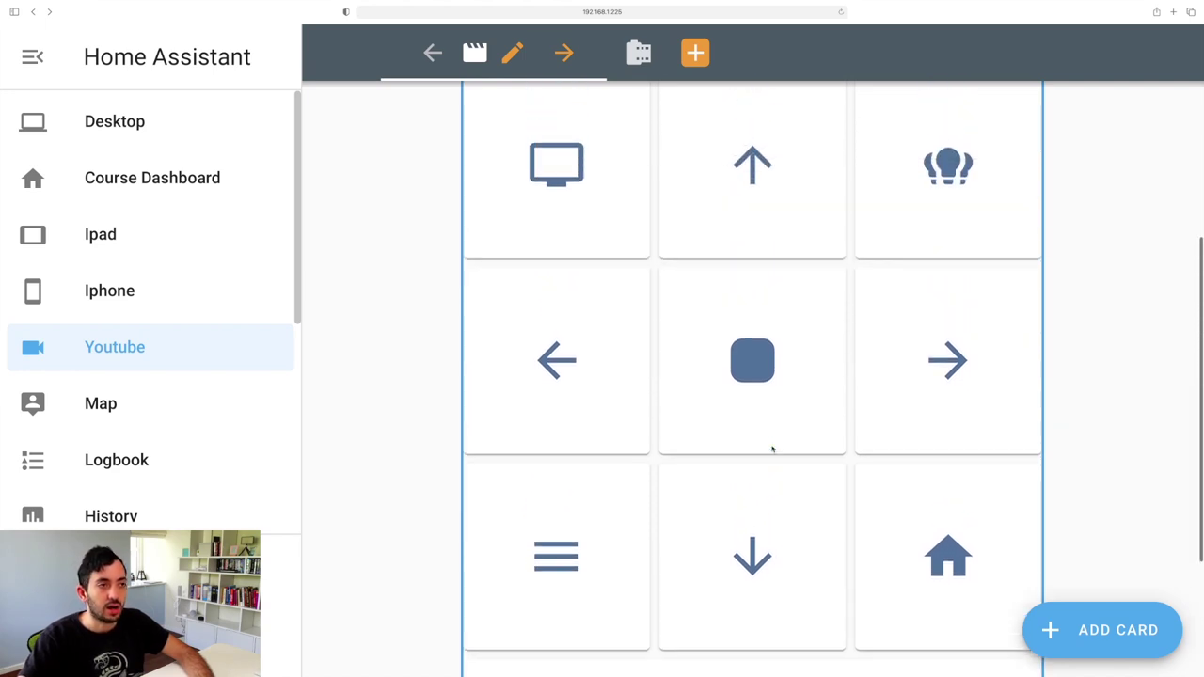
scroll(773, 449, up, 5)
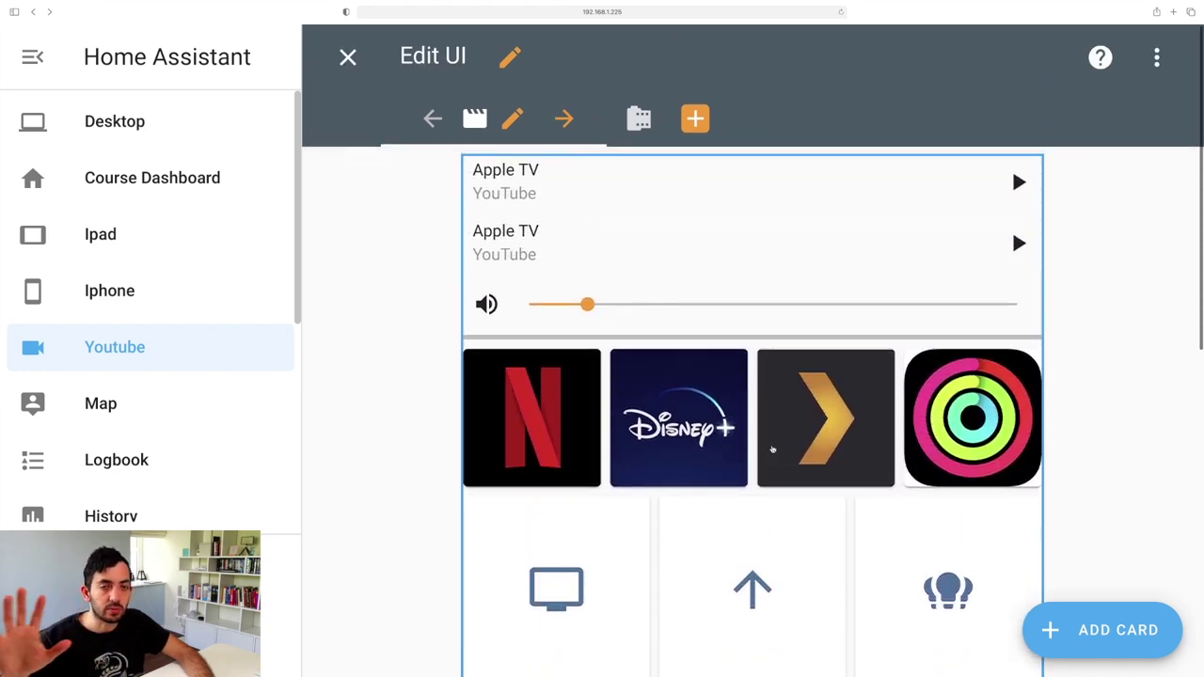
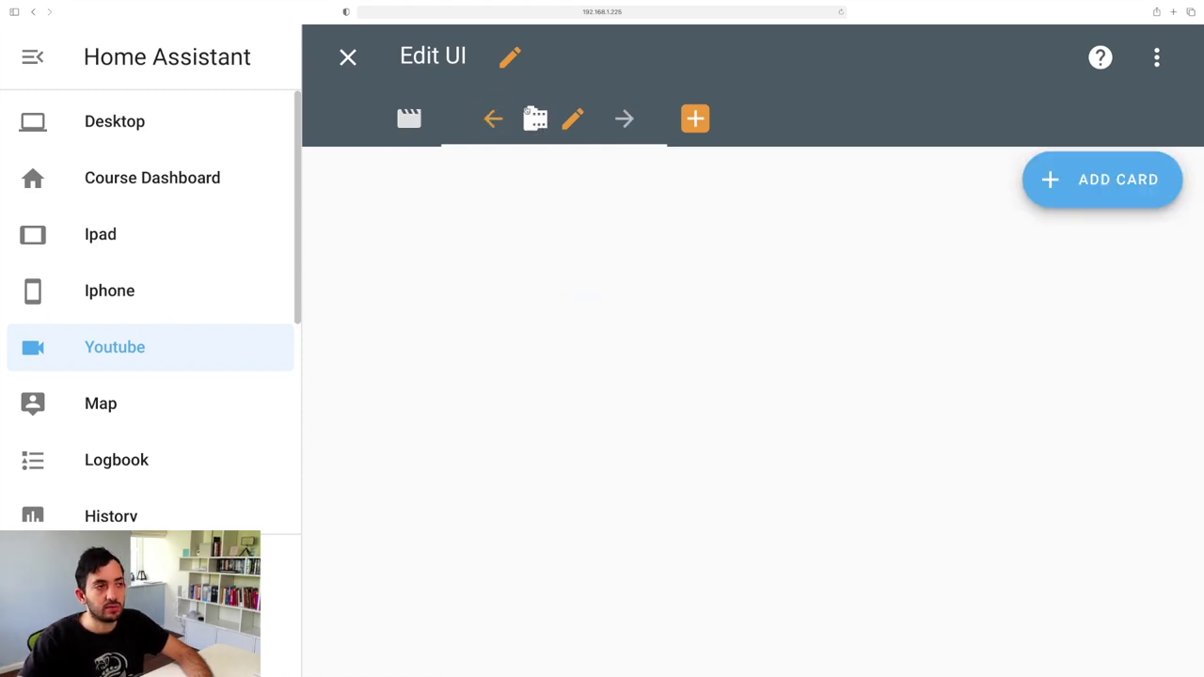
- Add a Grid card to the media cabinet view with 1 column and square card rendering turned off
click(1097, 188)
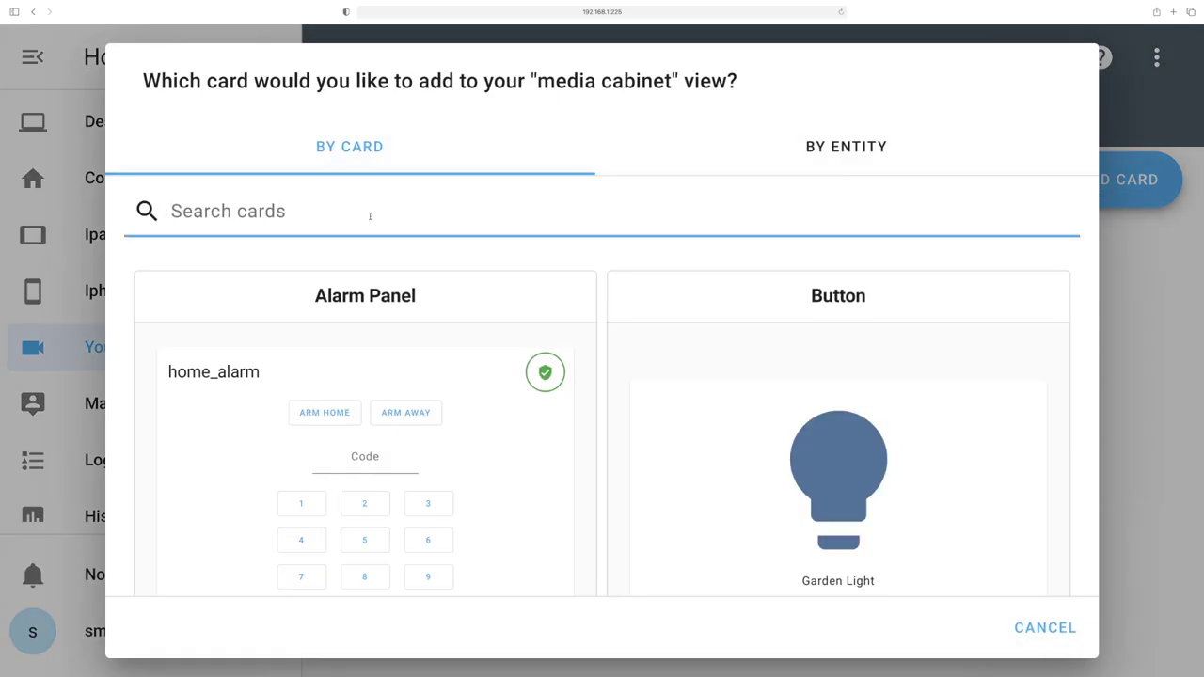
text(grid)
click(611, 339)
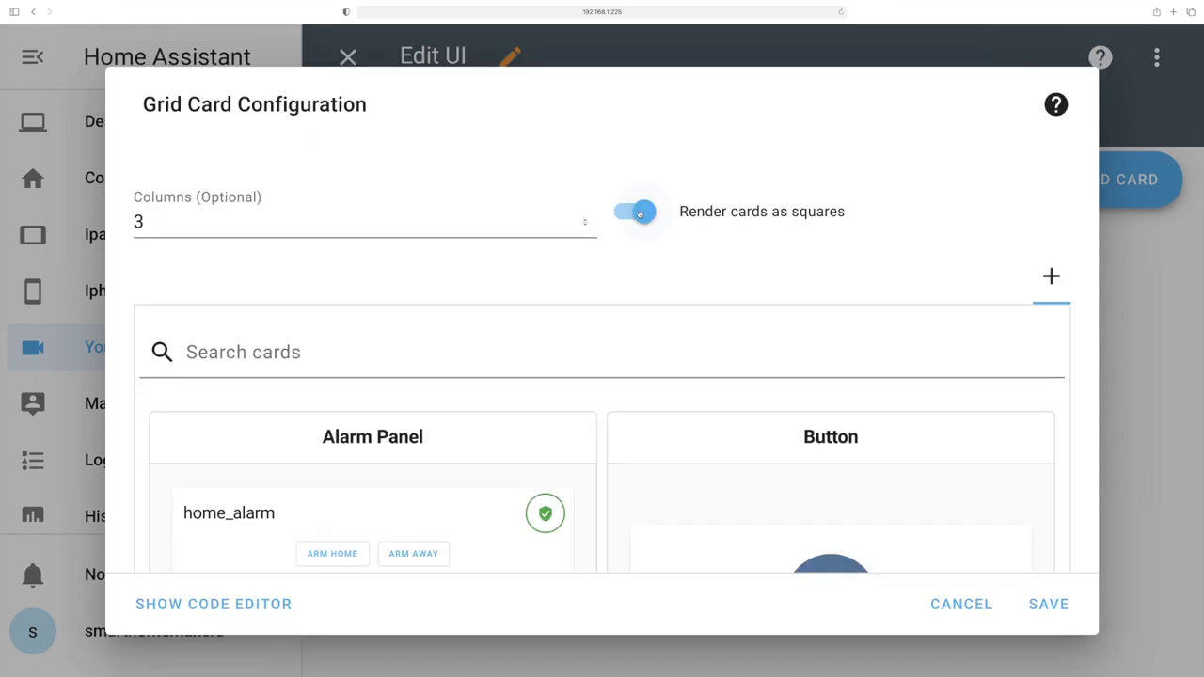
click(639, 214)
click(281, 217)
key(BackSpace)
text(1)
- Nest three Grid cards inside the one-column grid card
click(258, 352)
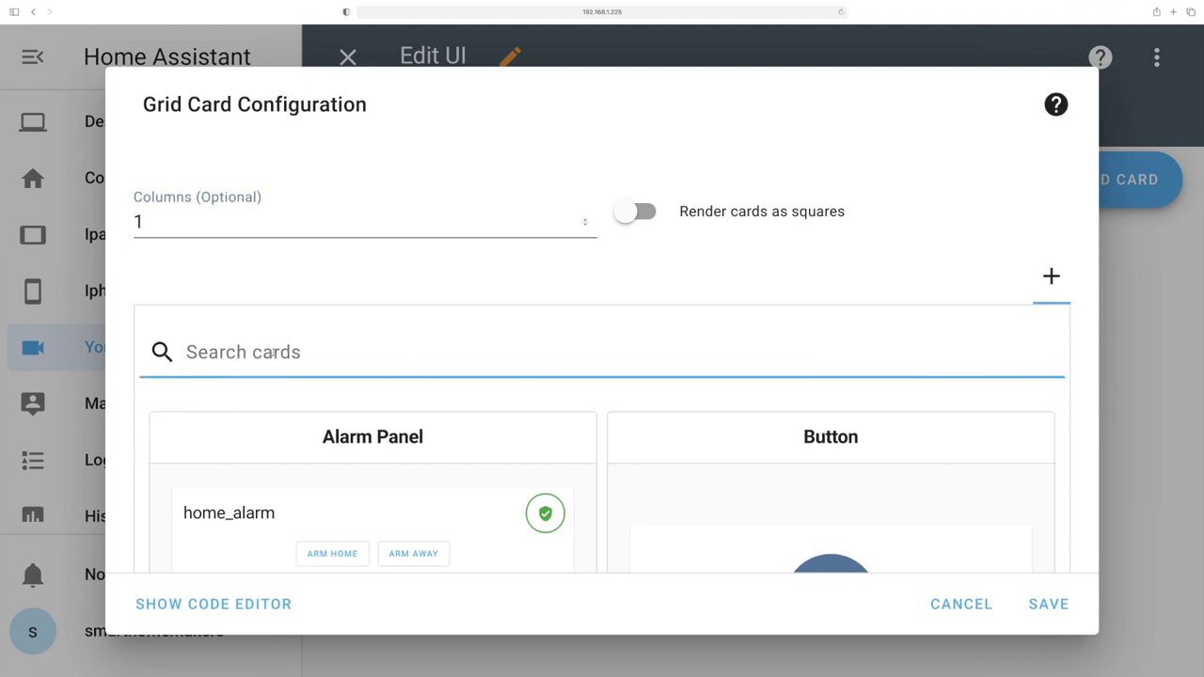
text(grid)
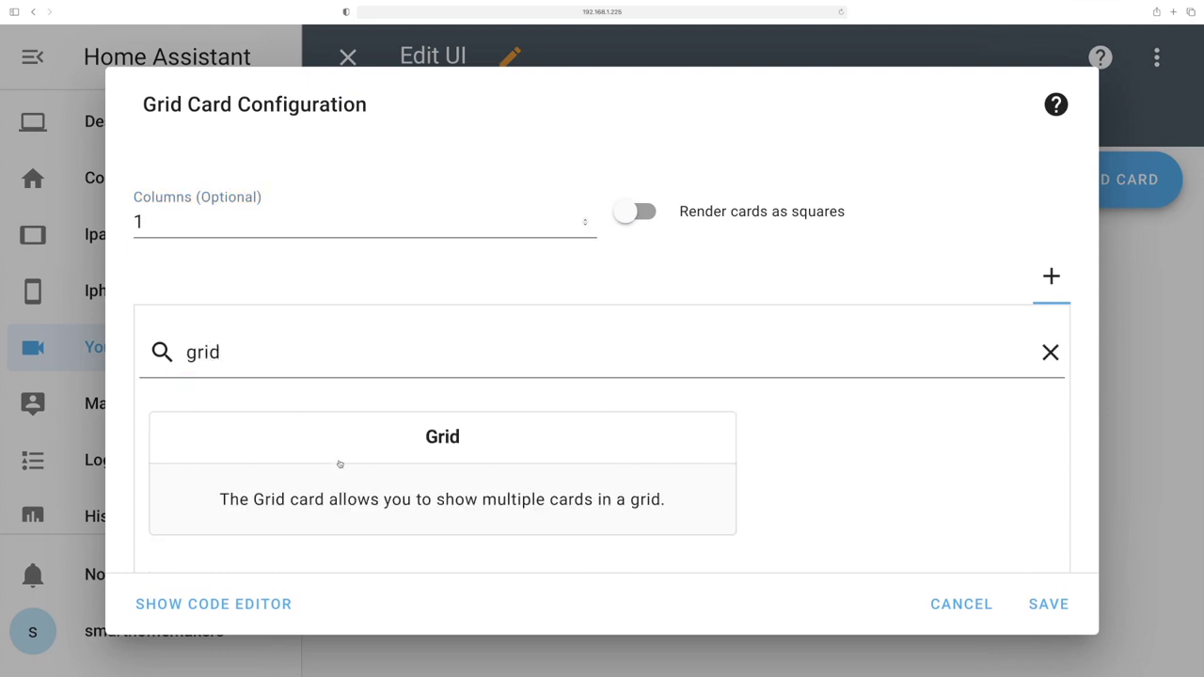
click(339, 462)
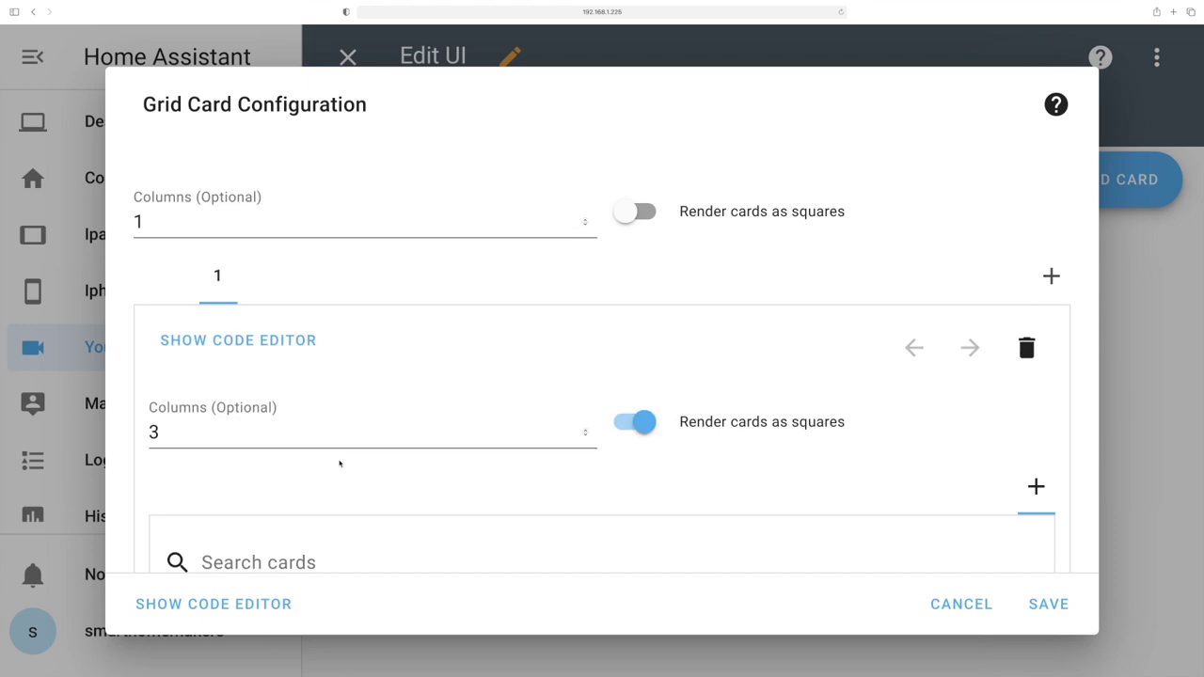
click(1052, 276)
text(grid)
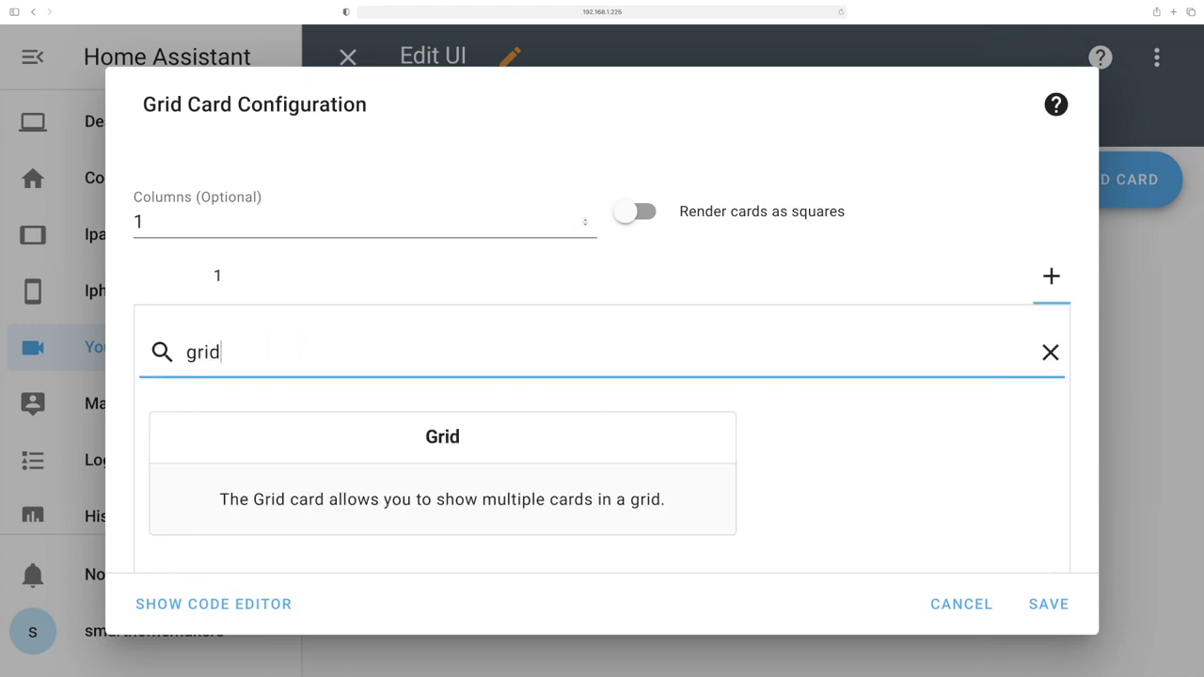
click(381, 494)
click(1052, 276)
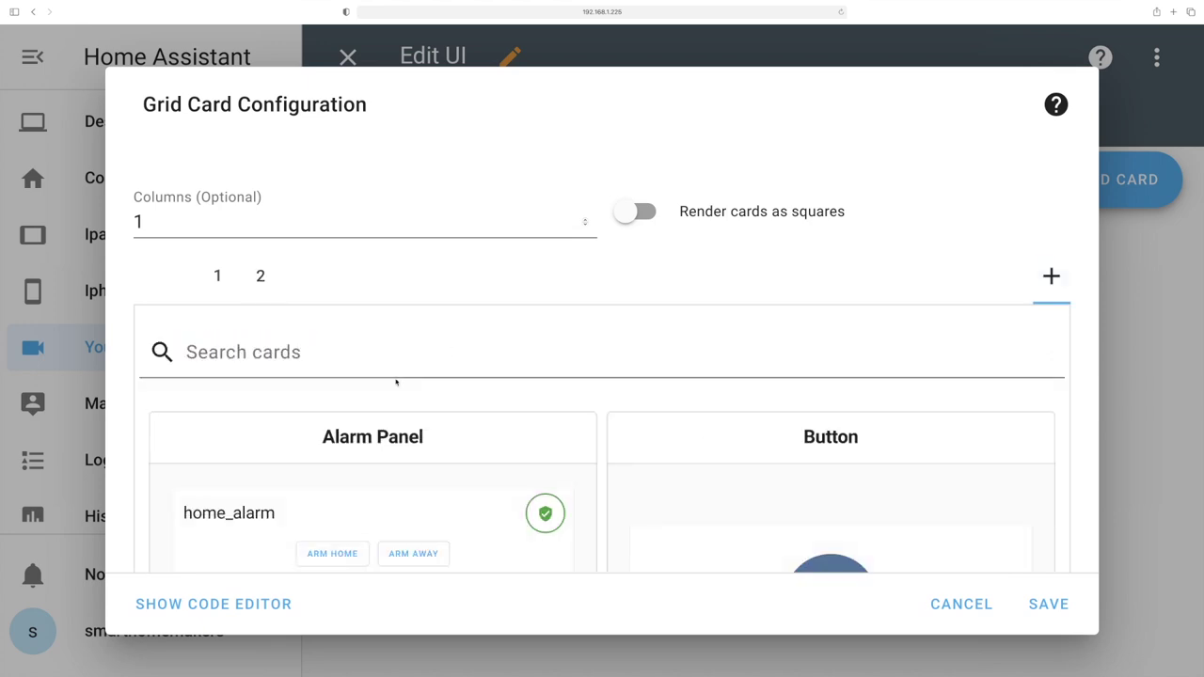
text(grid)
click(465, 501)
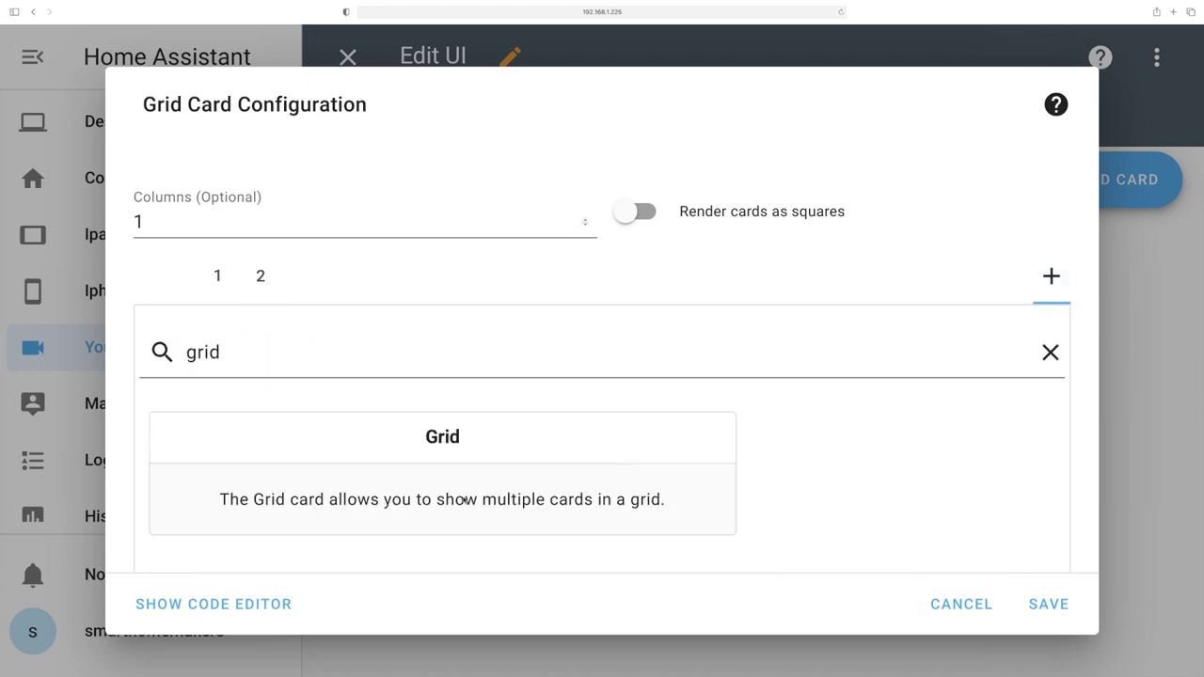
- Add an Entities card as the fourth nested card and remove its plate recognizer API call and home occupancy sensors
click(346, 356)
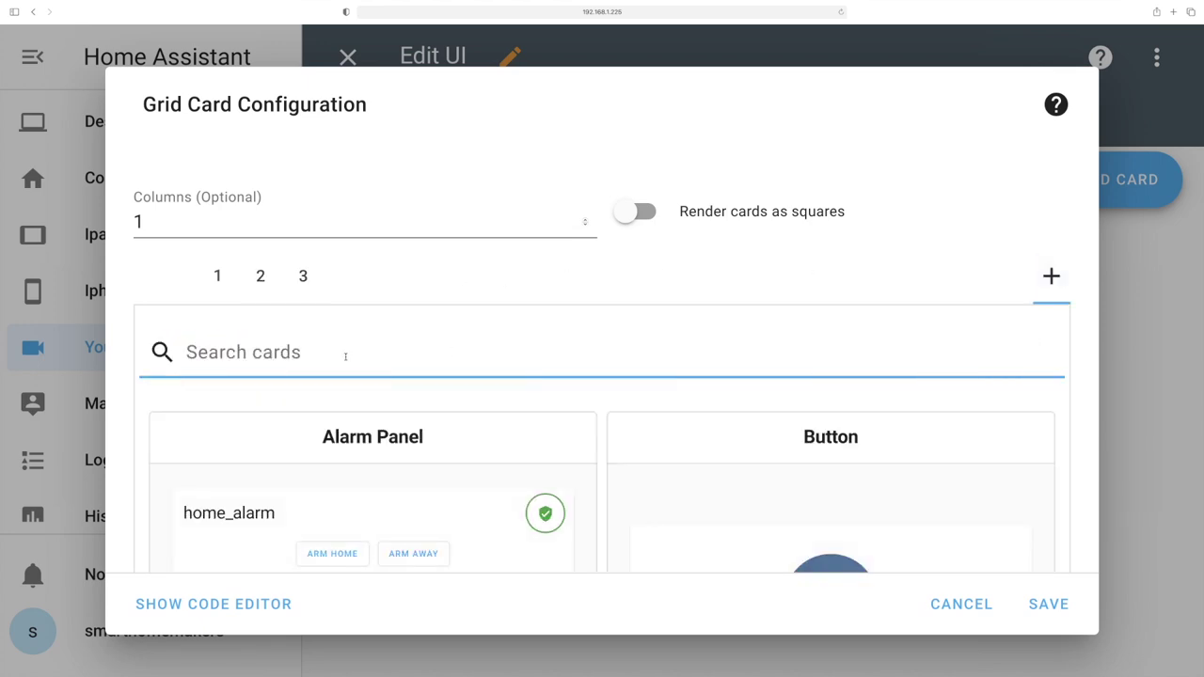
text(entit)
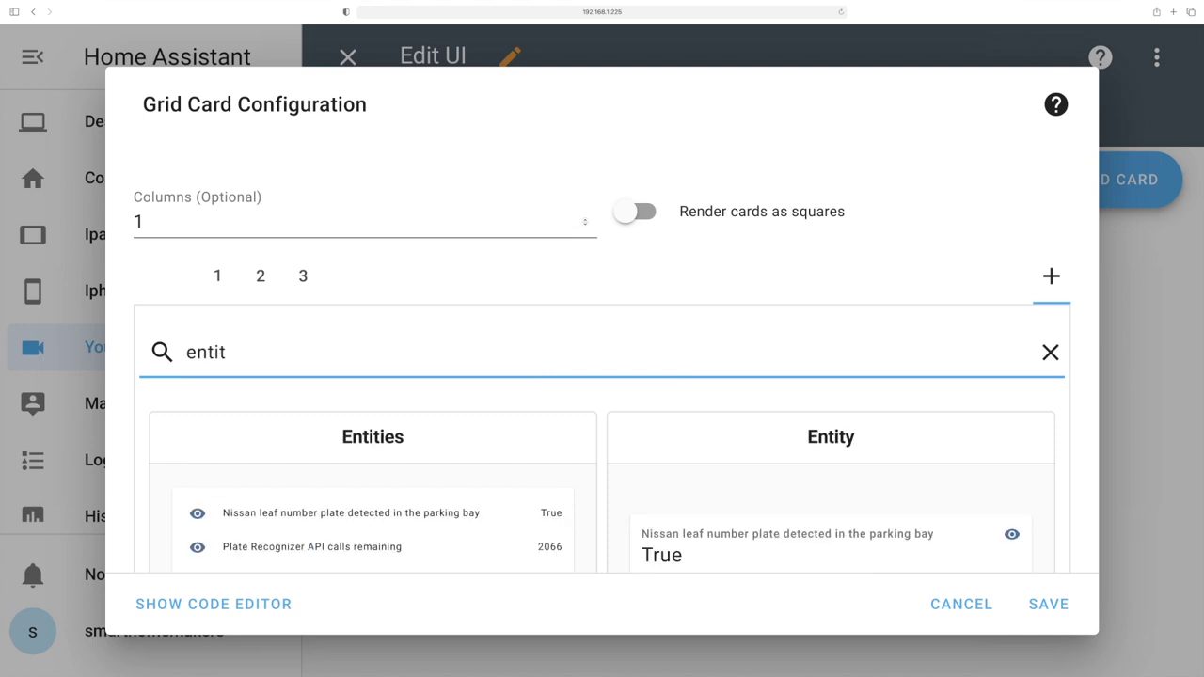
click(320, 497)
scroll(324, 439, down, 3)
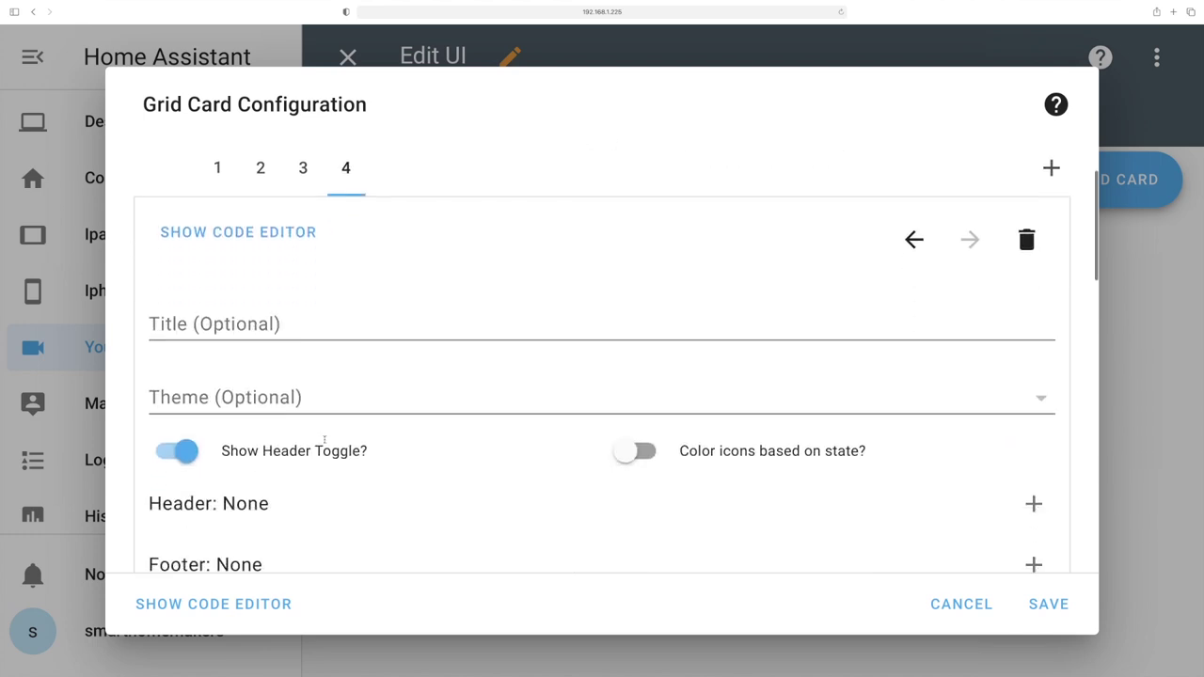
scroll(325, 439, down, 5)
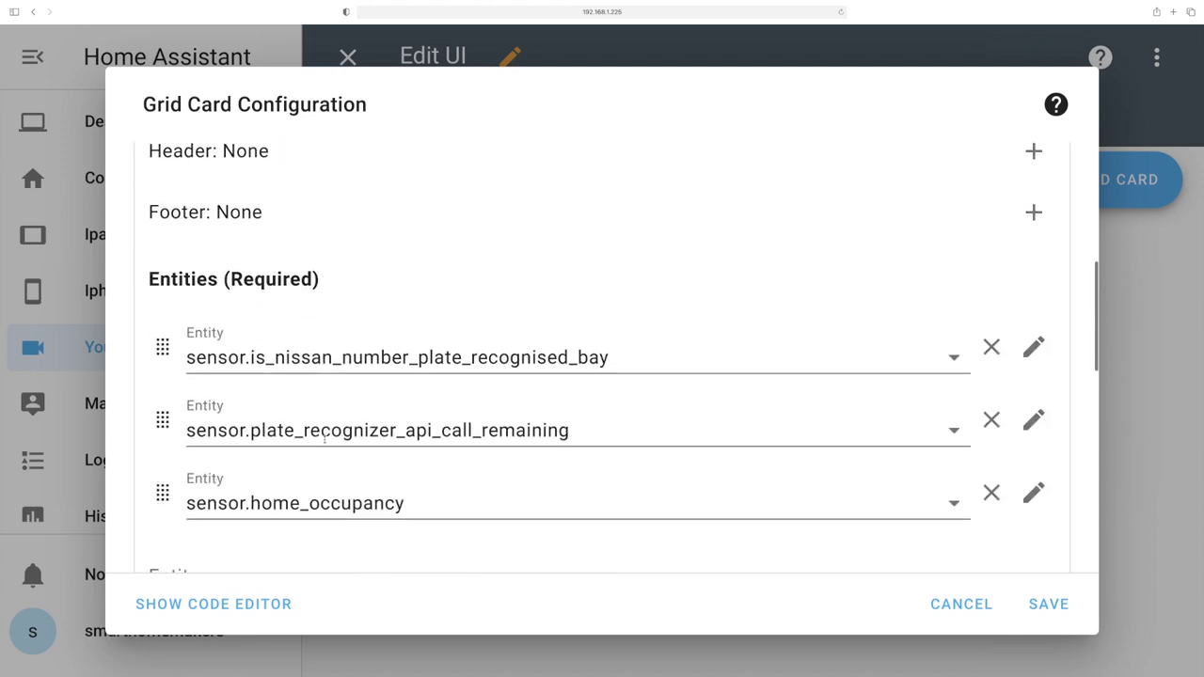
click(992, 422)
click(993, 422)
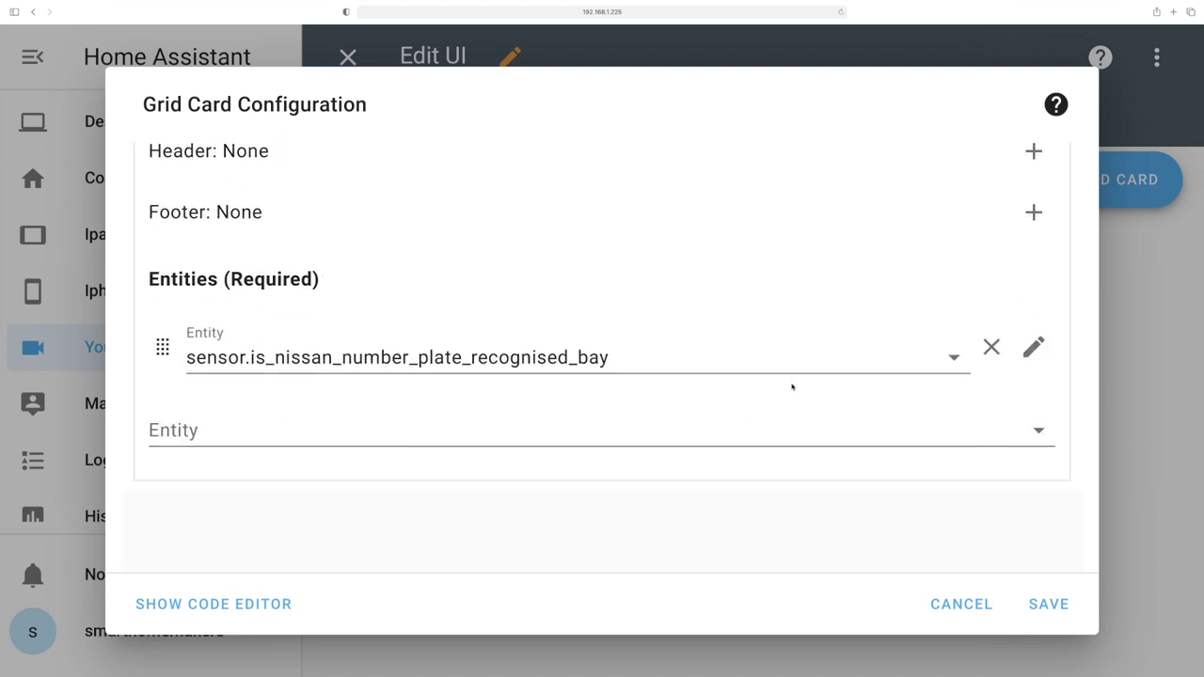
- Set the Entities card's remaining entity to input_select.media_cabinet and save the grid card
click(673, 354)
text(input)
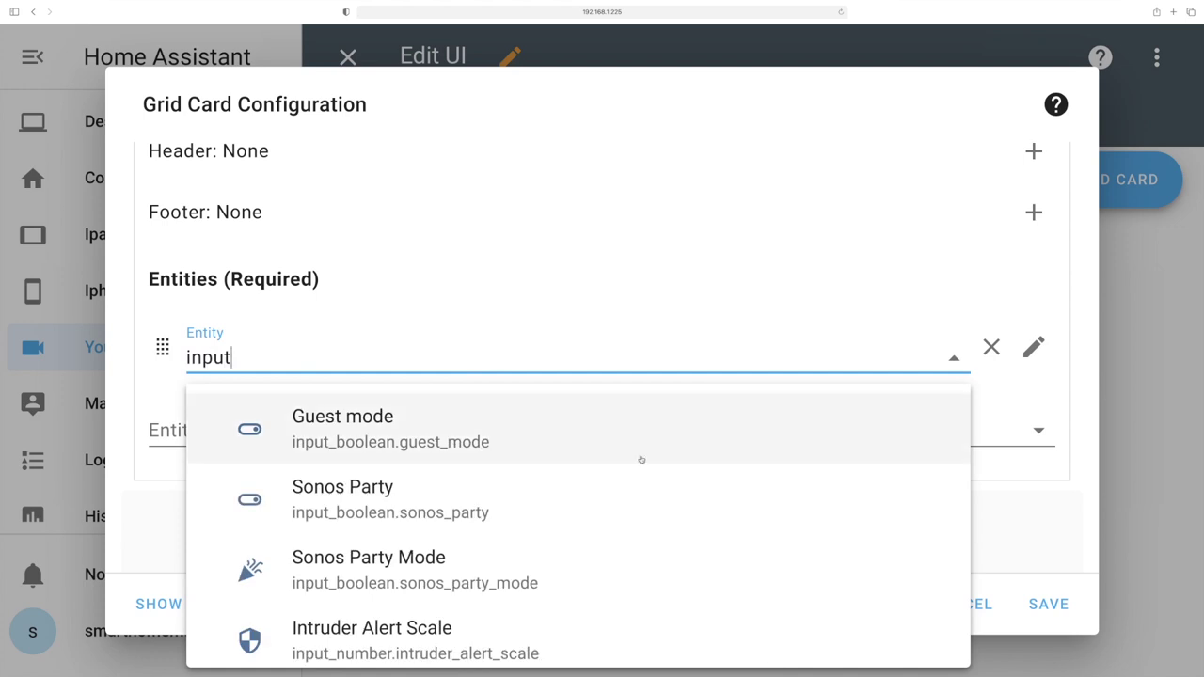
scroll(627, 500, down, 5)
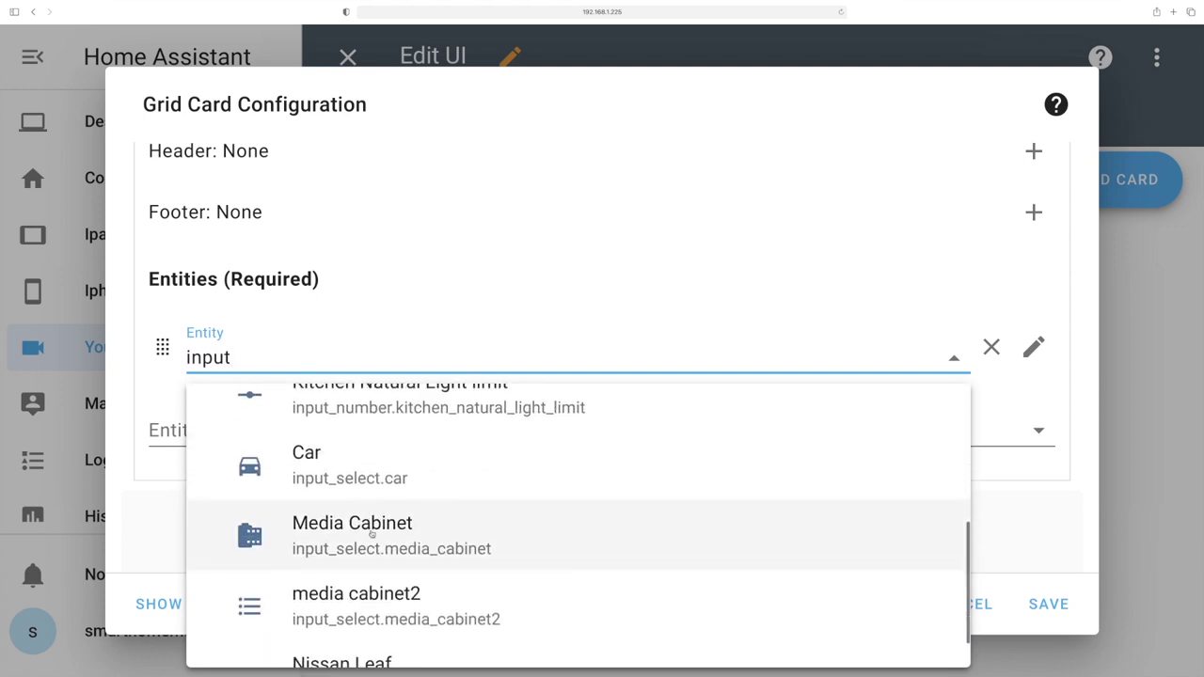
click(401, 520)
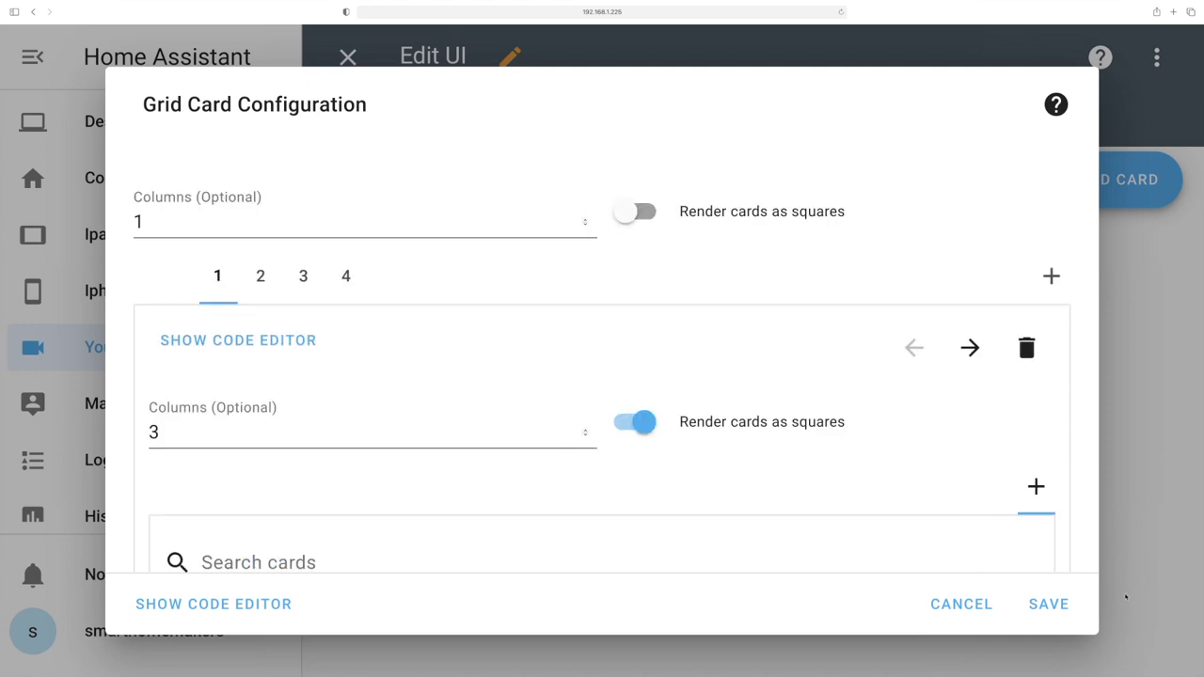
click(1049, 605)
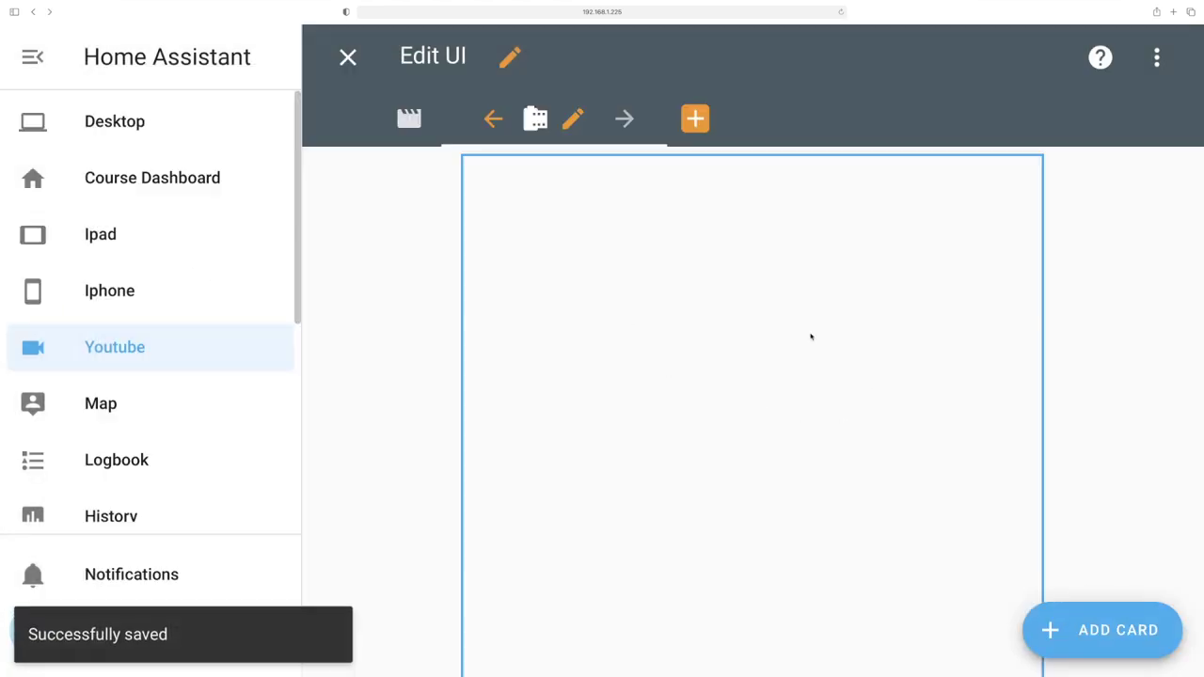
- Open the saved grid card for editing and set the first nested grid's columns to 1
scroll(811, 337, down, 5)
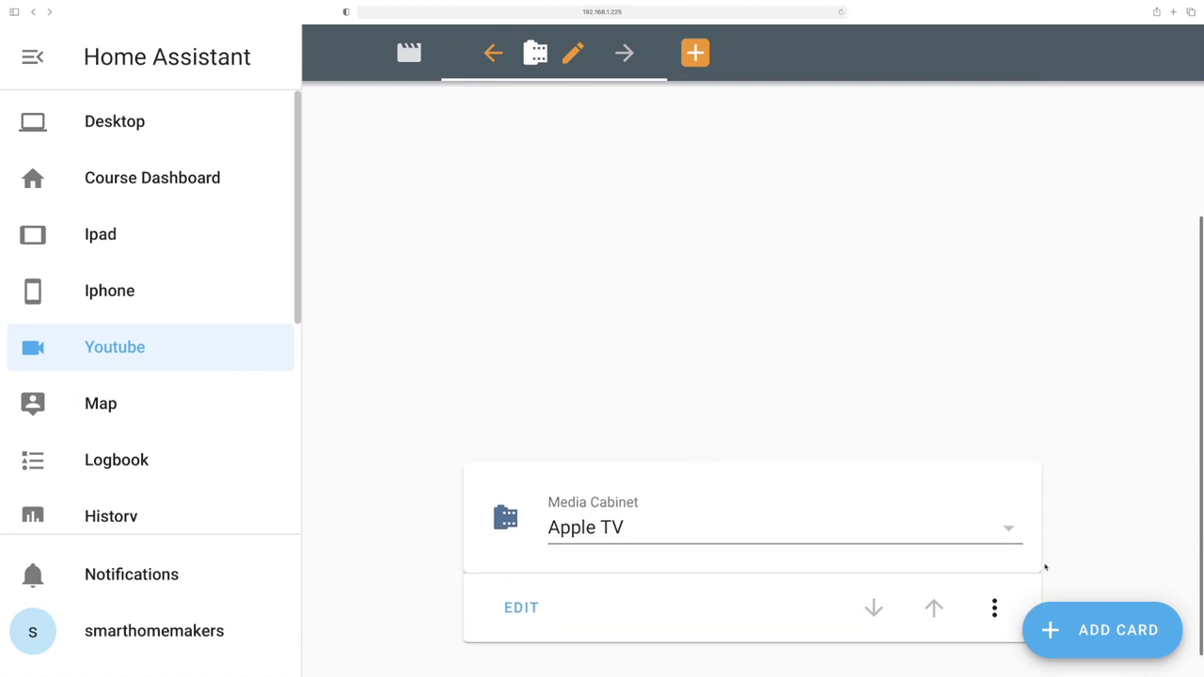
click(521, 608)
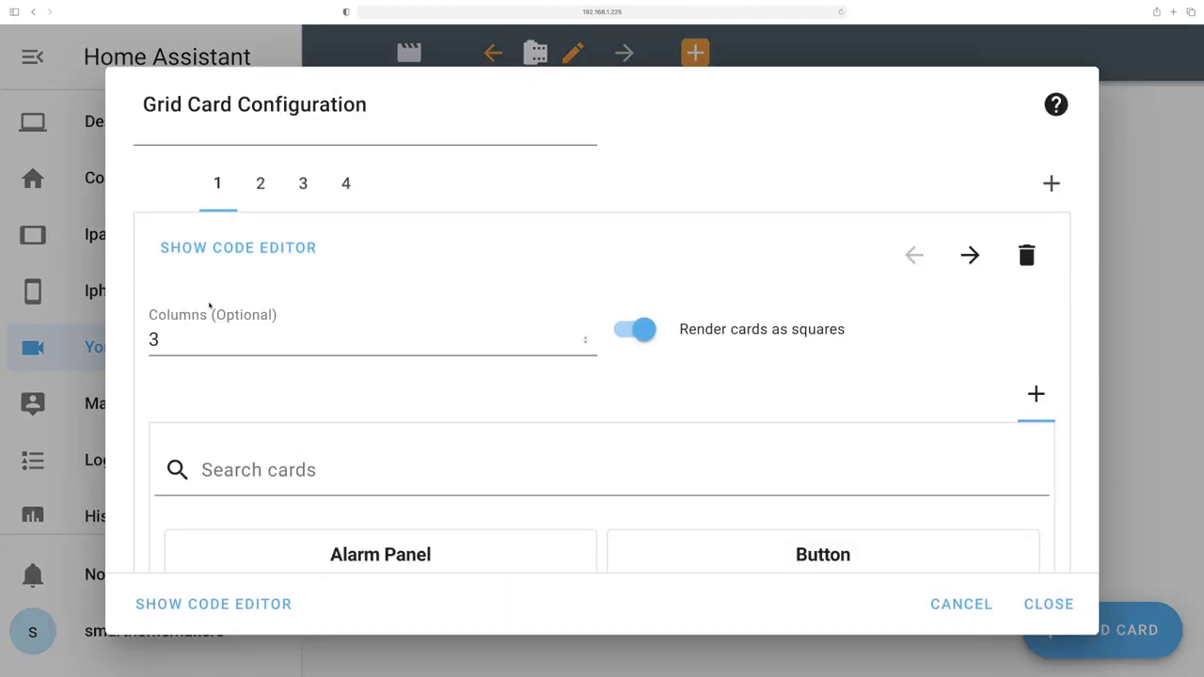
scroll(209, 306, down, 1)
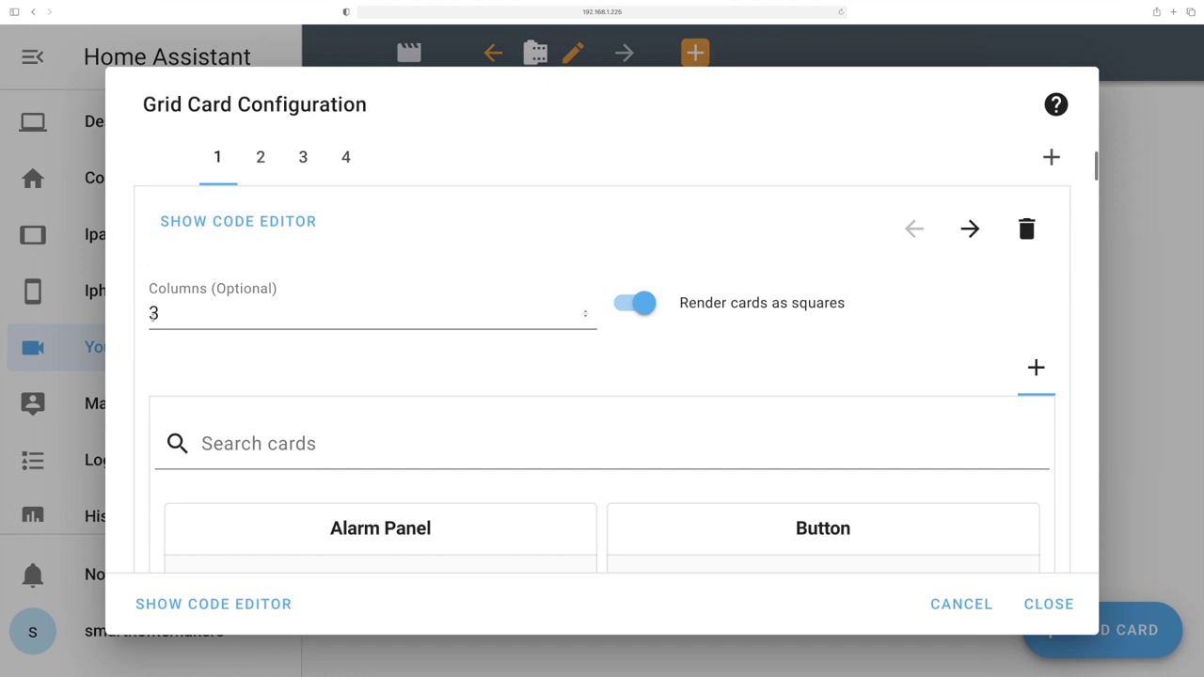
double_click(155, 314)
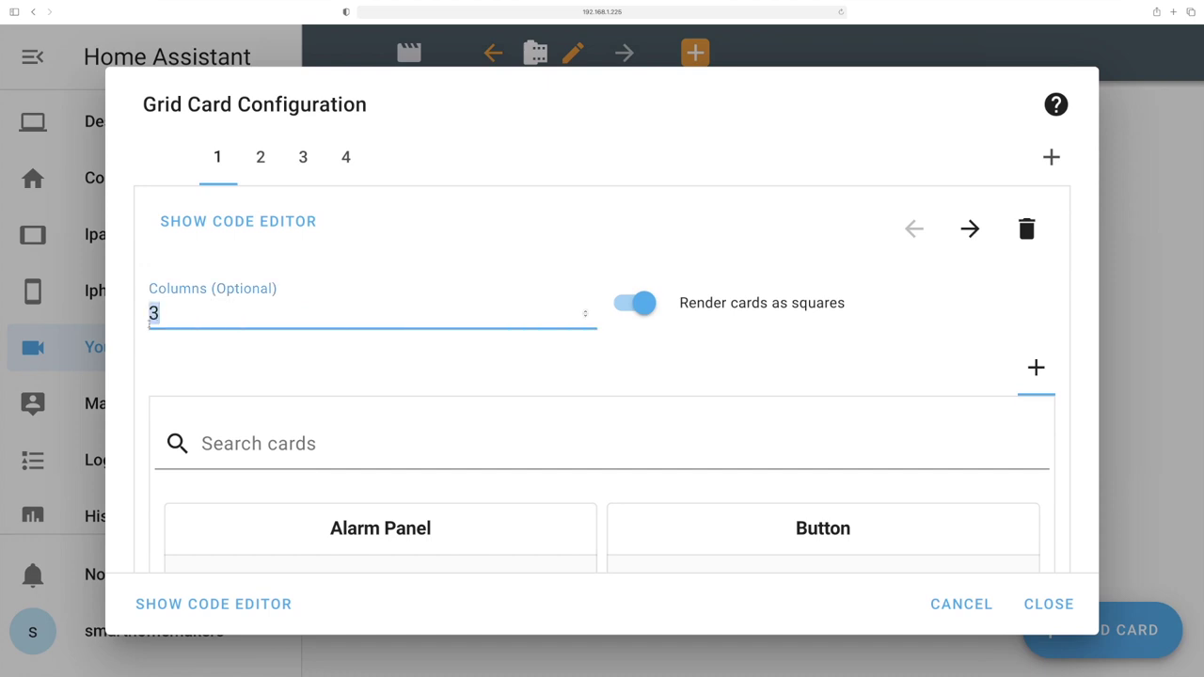
text(3)
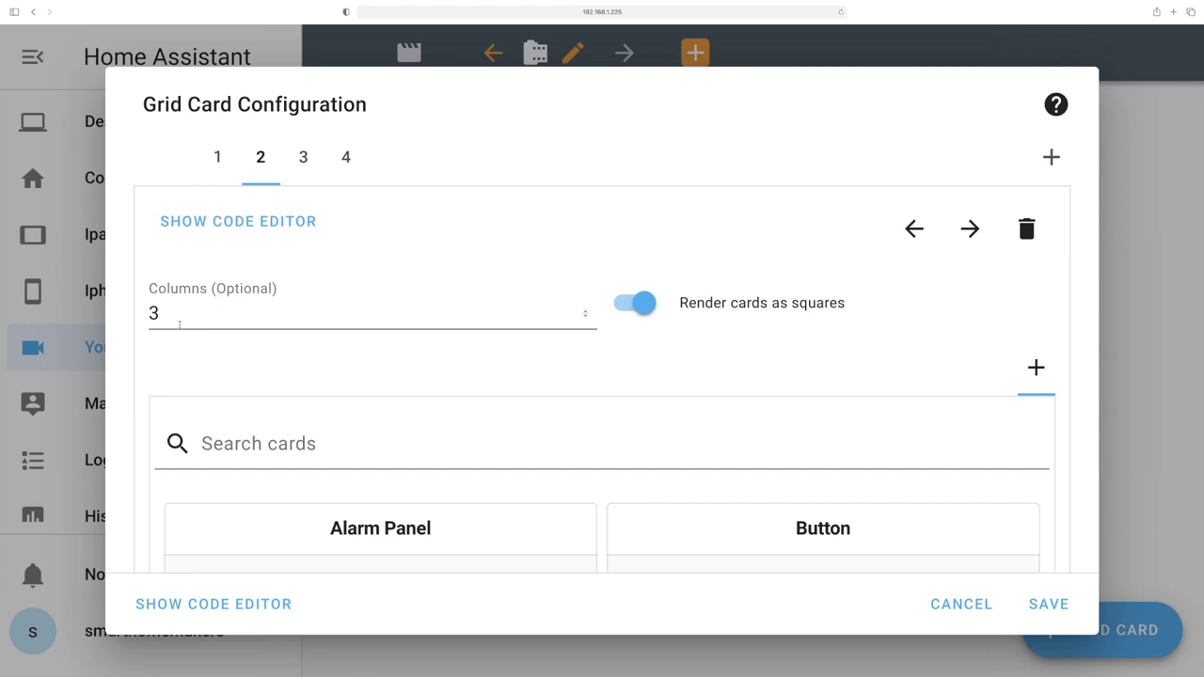
- Set the second nested grid's columns to 4 and check the column counts of the third and first nested grids
text(4)
click(291, 177)
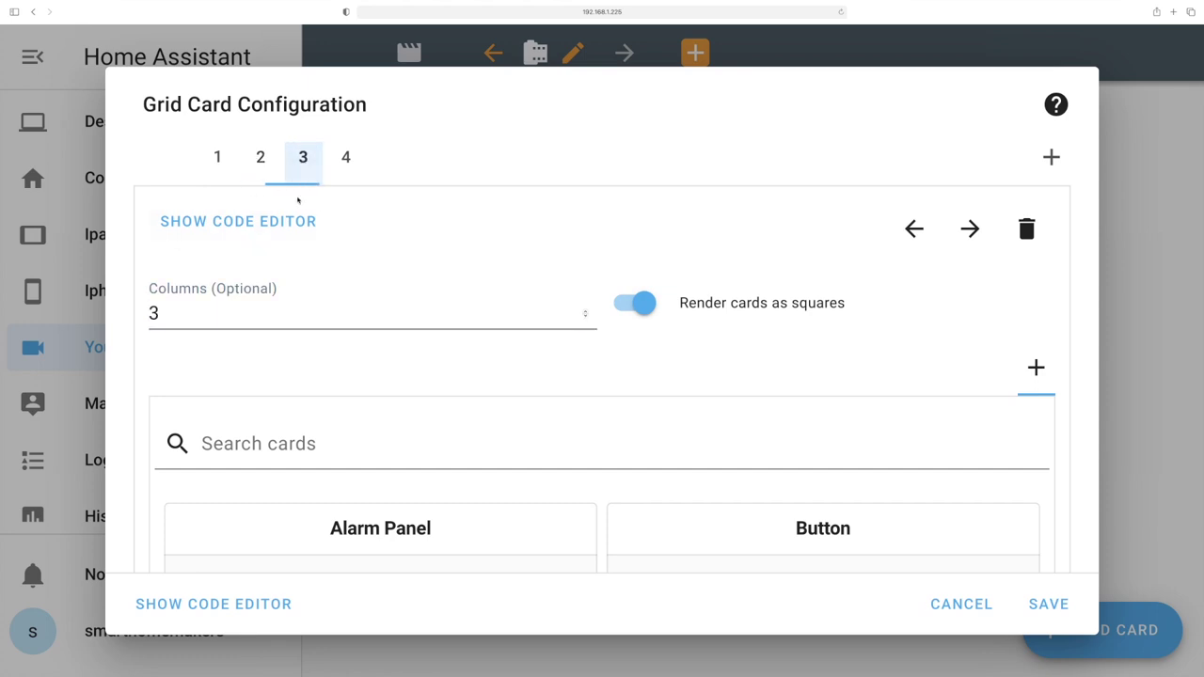
double_click(180, 316)
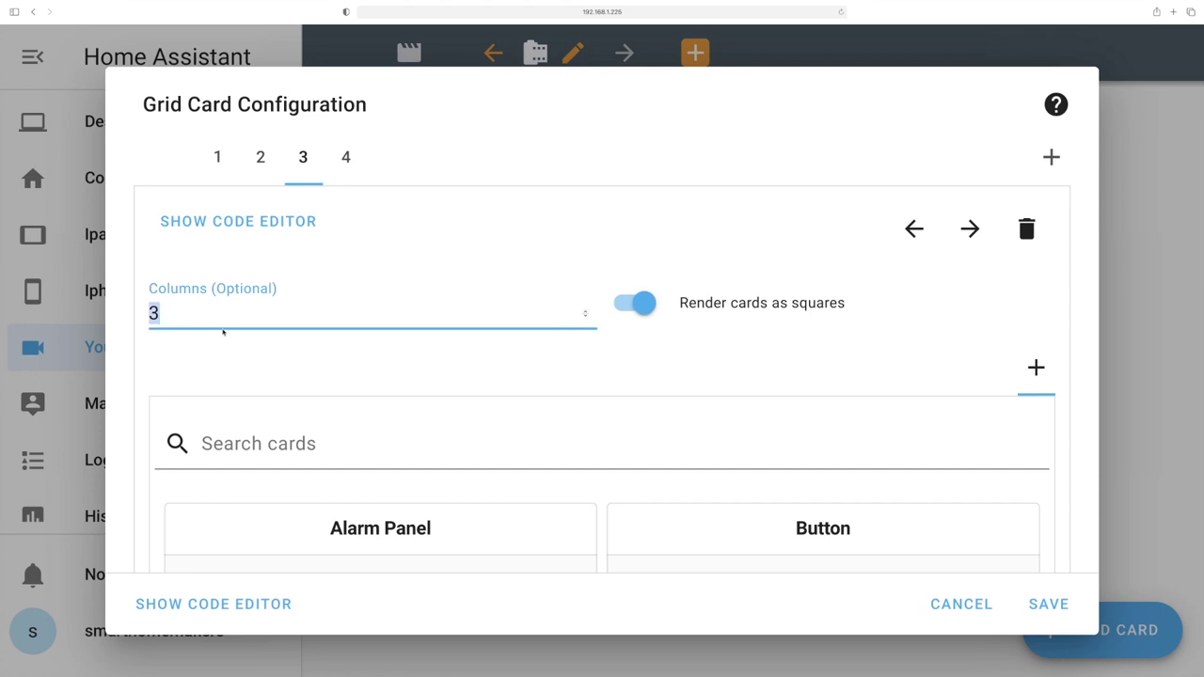
click(224, 162)
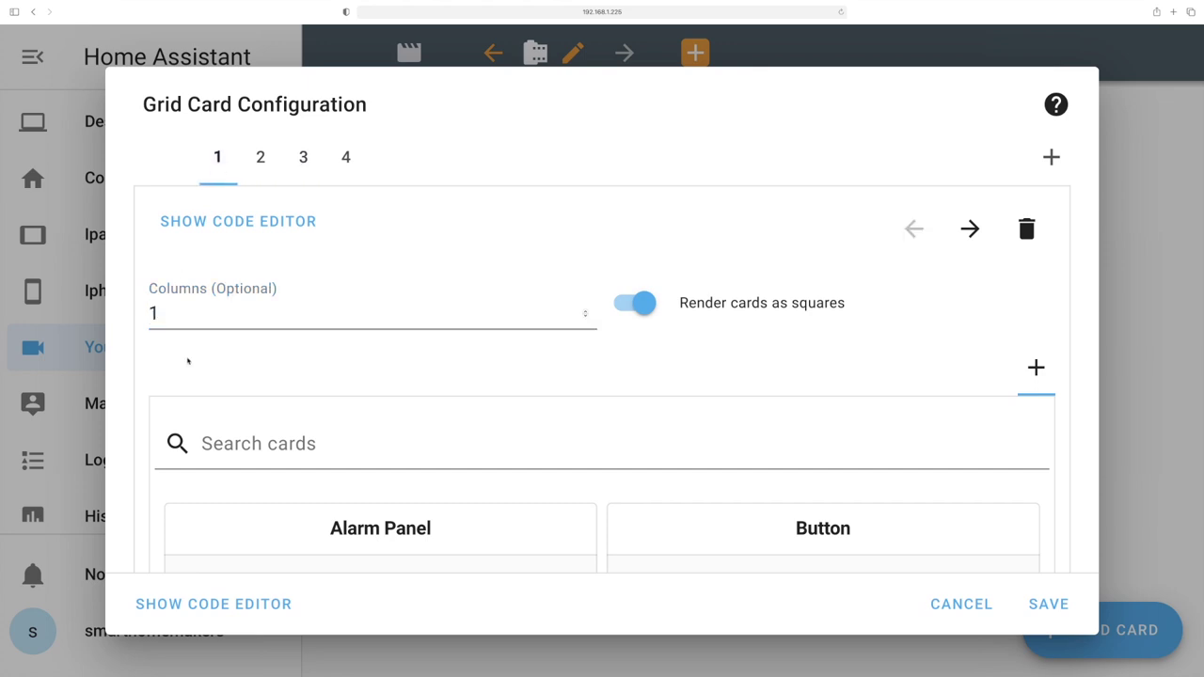
scroll(187, 360, down, 1)
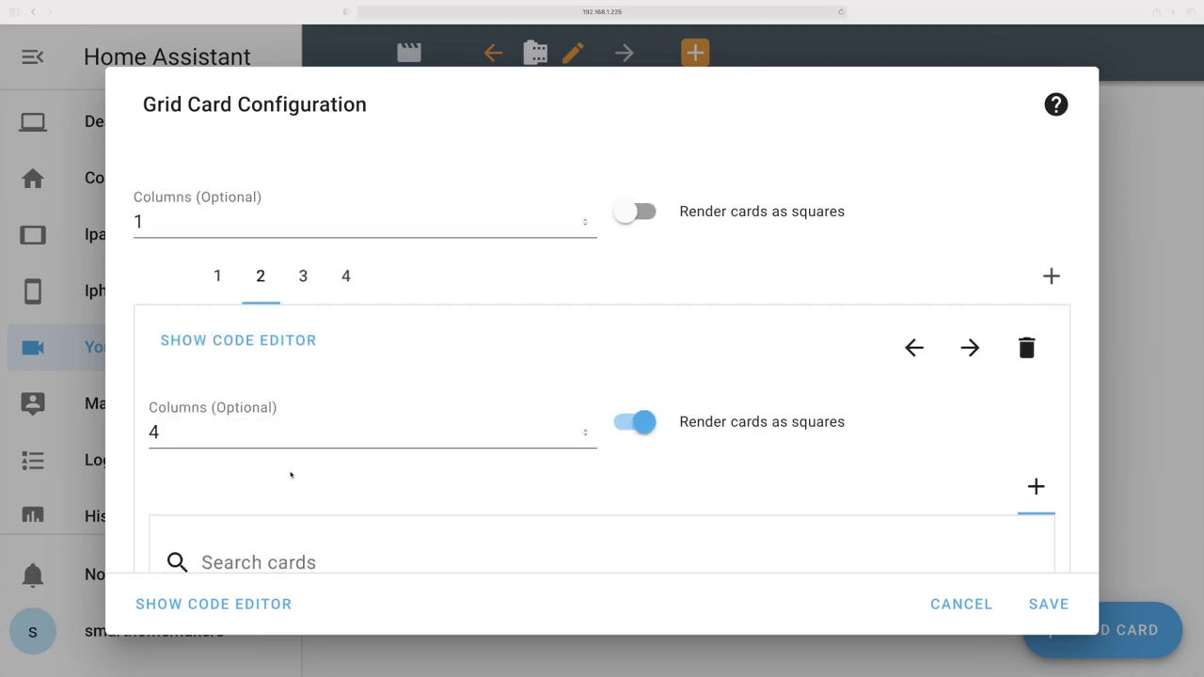
- Change the second nested grid's columns to 2 and back to 4
click(205, 434)
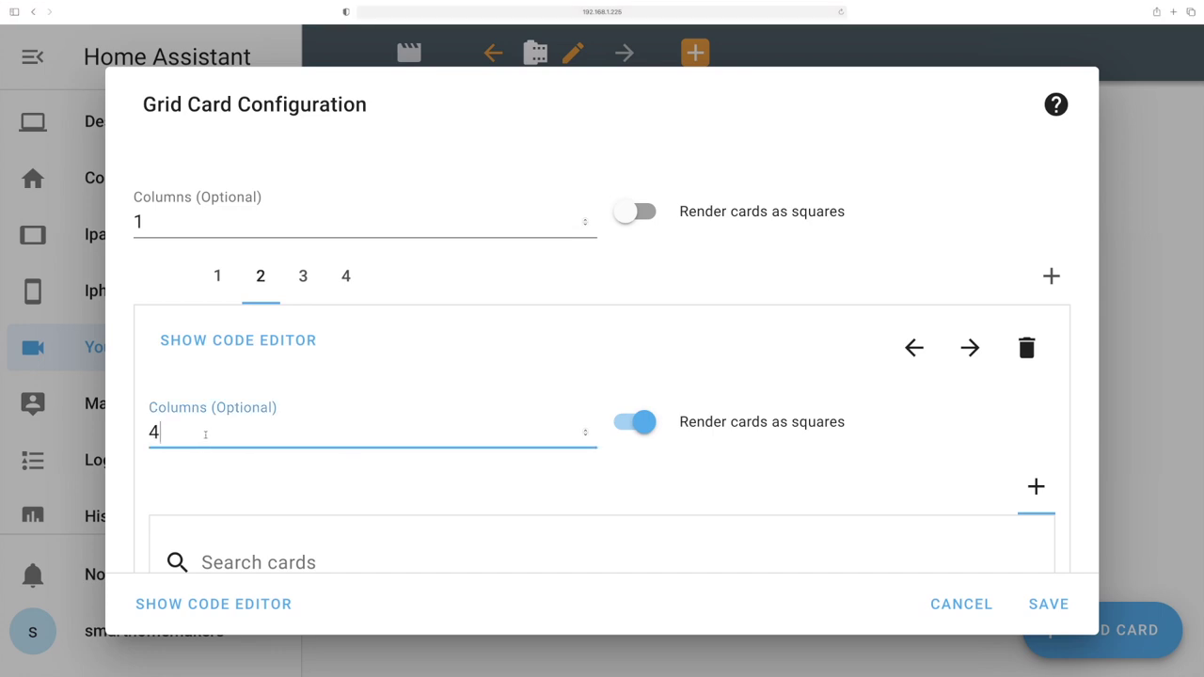
key(BackSpace)
text(2)
scroll(205, 434, down, 1)
drag(168, 373, 119, 367)
text(4)
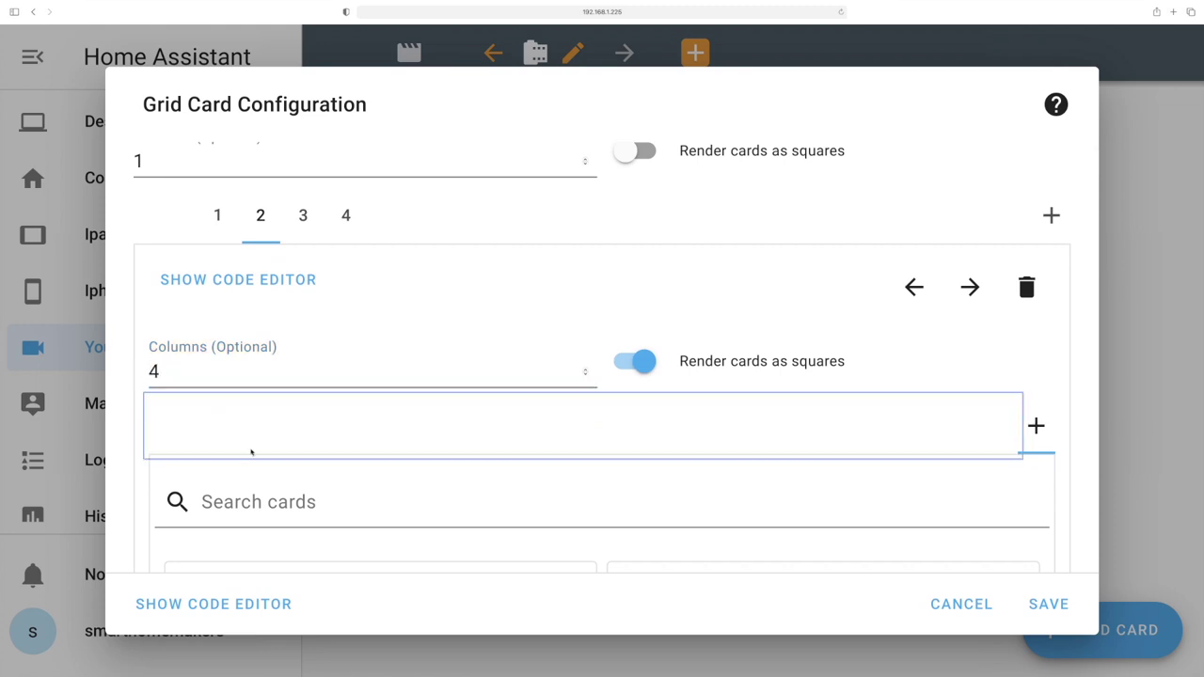
- Find the Picture card and add it as the first card in the second nested grid
scroll(252, 457, down, 2)
click(254, 374)
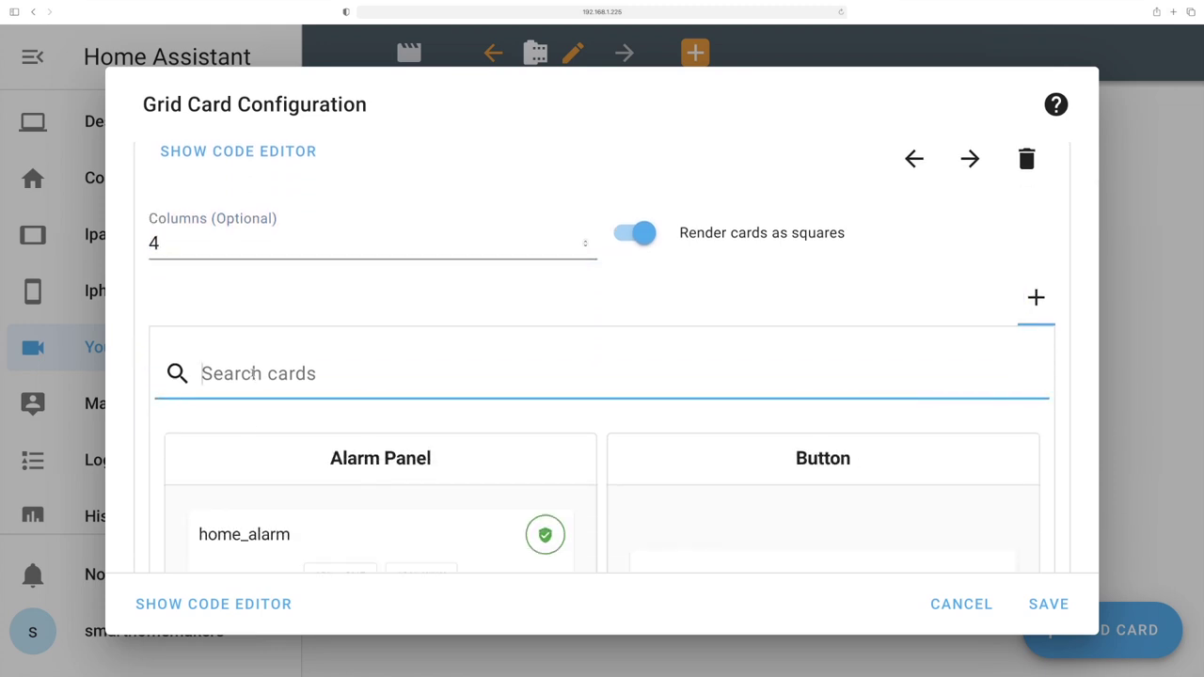
text(picture)
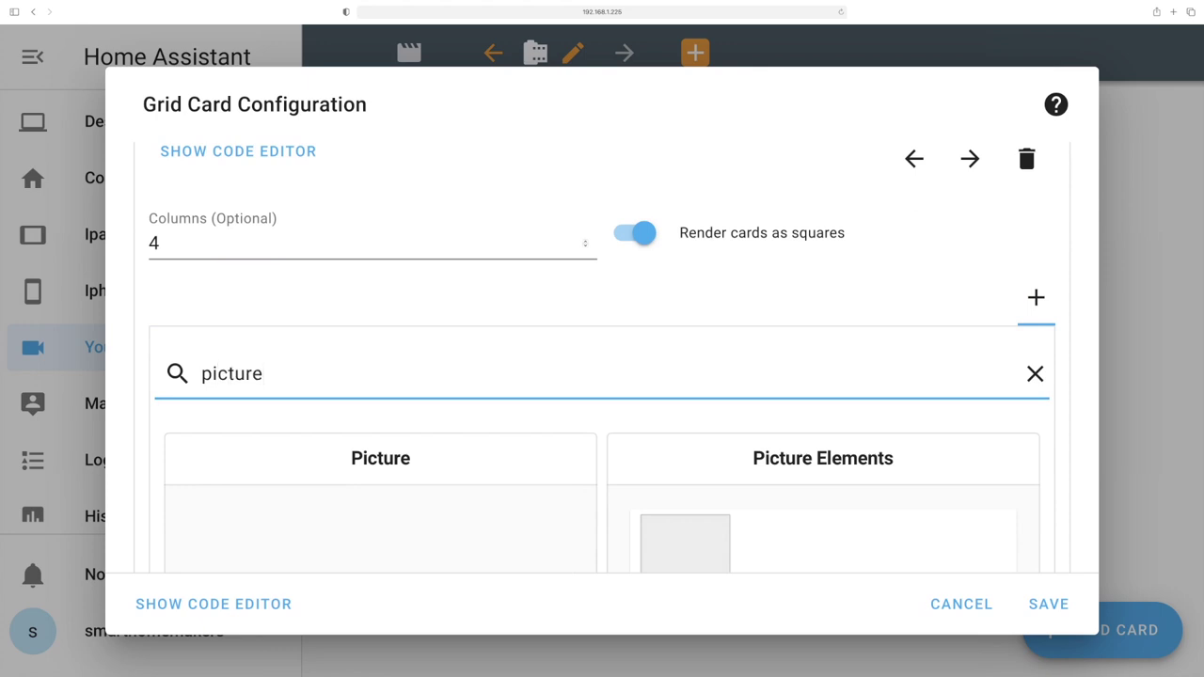
scroll(602, 358, down, 6)
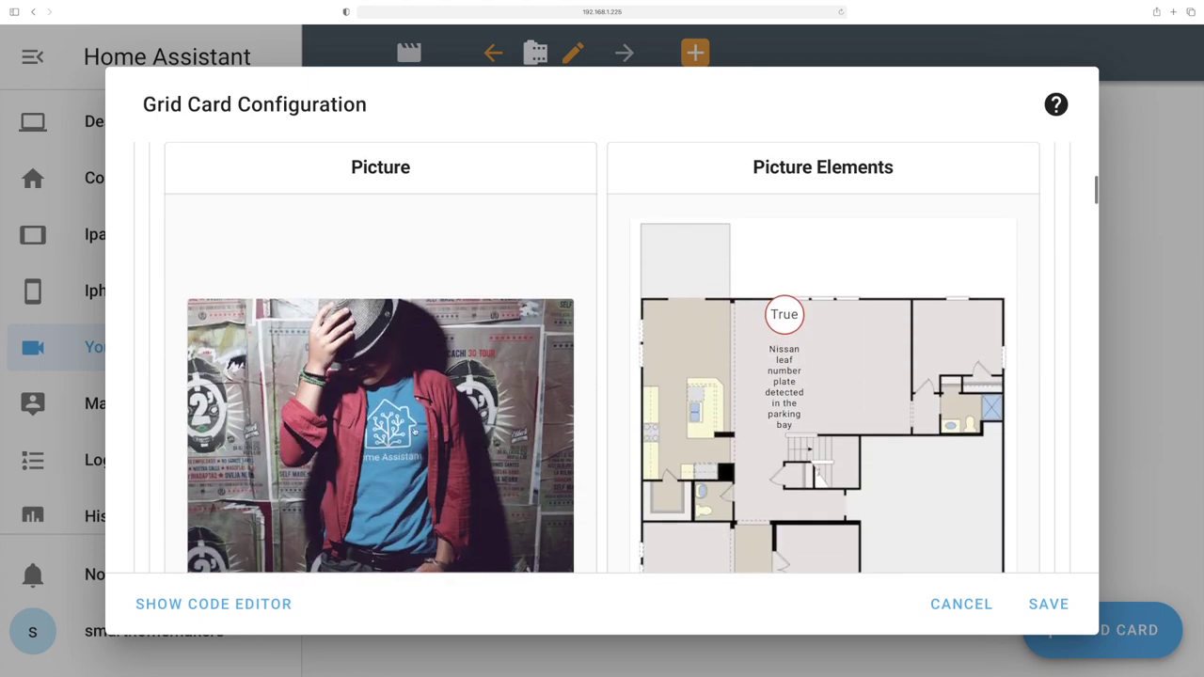
click(376, 438)
scroll(343, 432, up, 5)
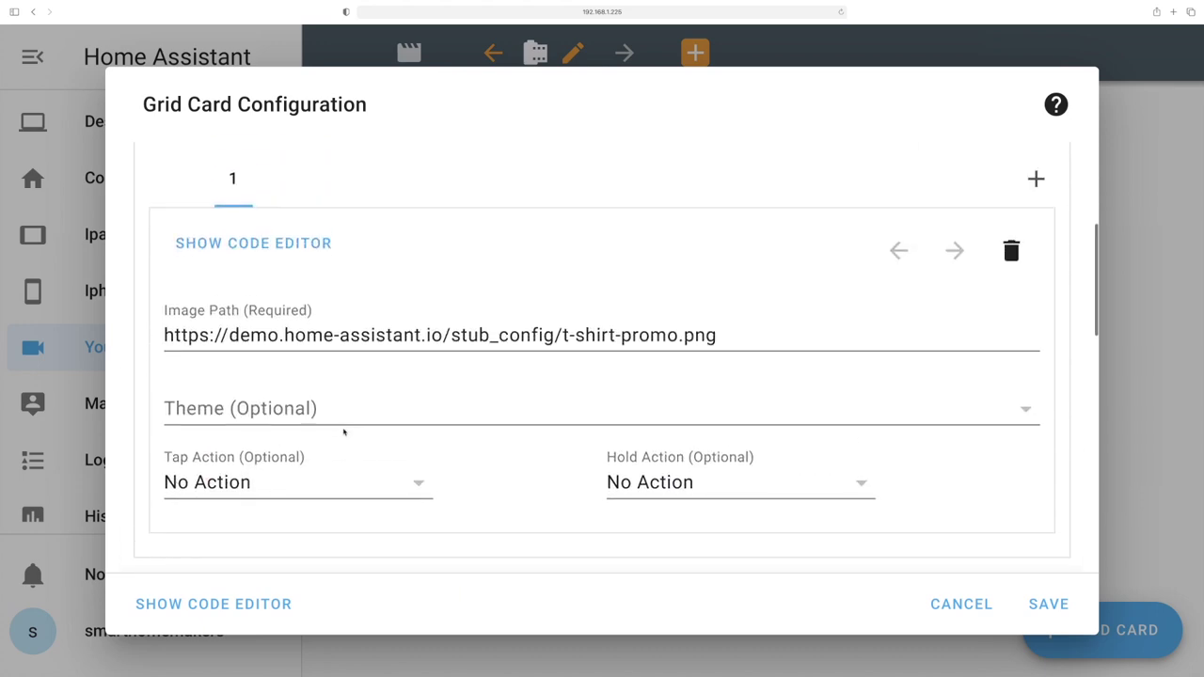
- Add three more Picture cards to the second nested grid so that its row of four is filled
key(super+minus)
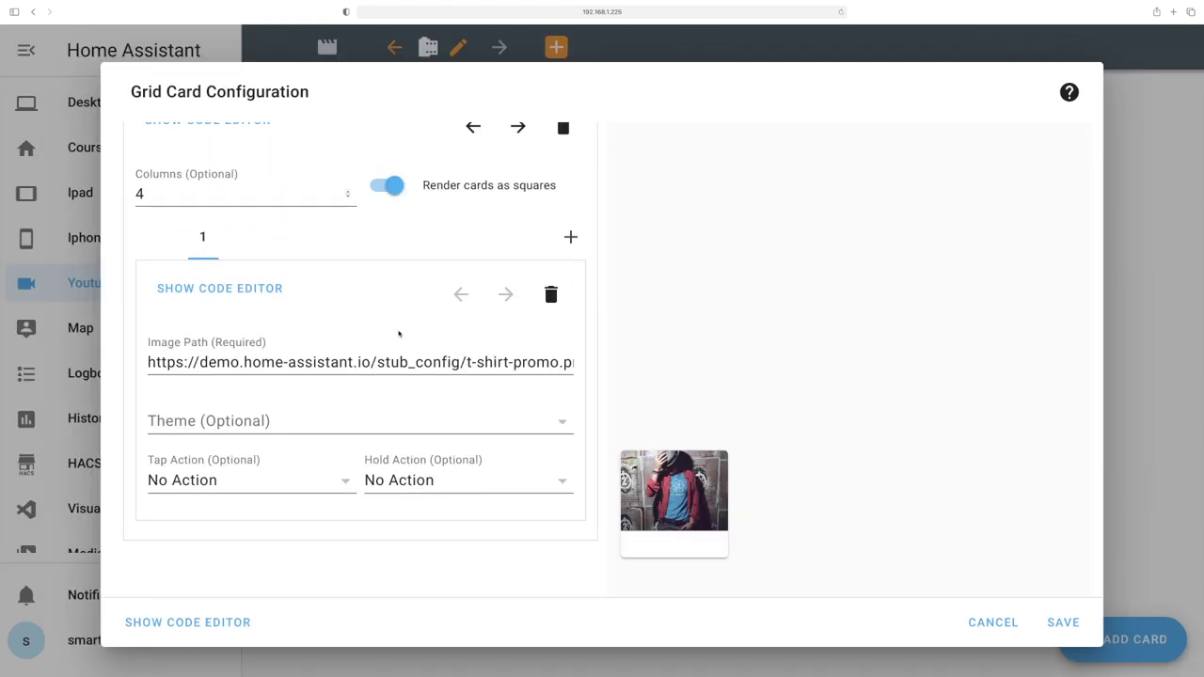
click(566, 239)
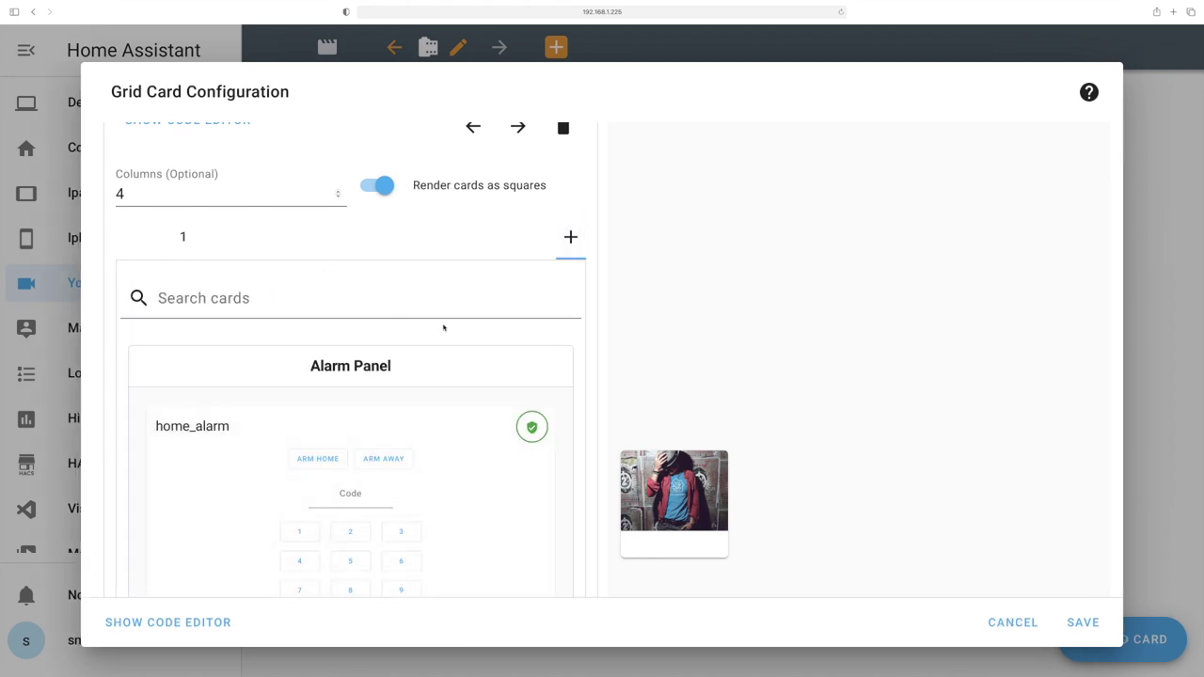
click(270, 304)
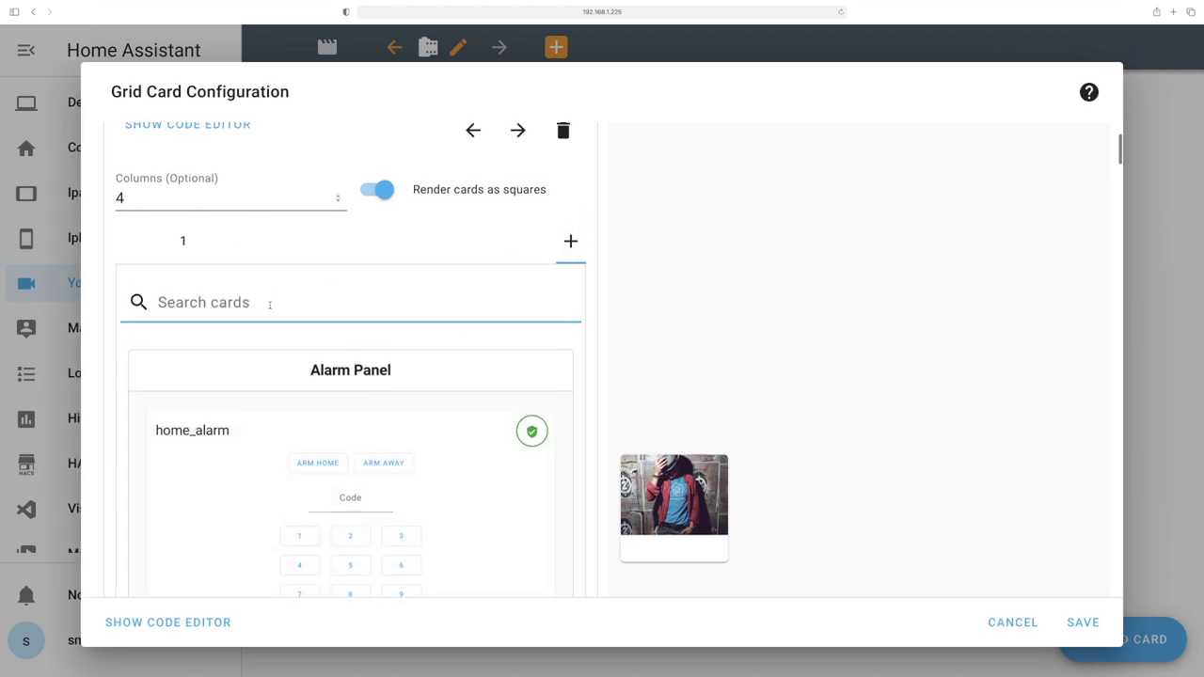
text(picture)
click(380, 486)
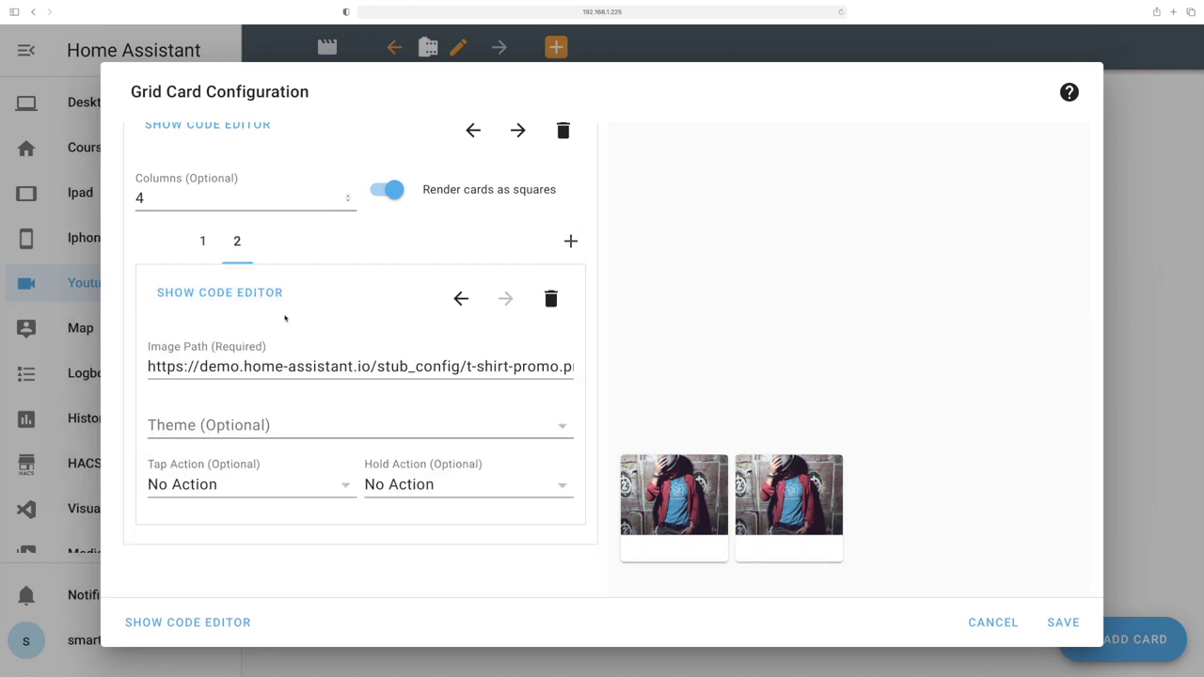
click(571, 241)
click(282, 304)
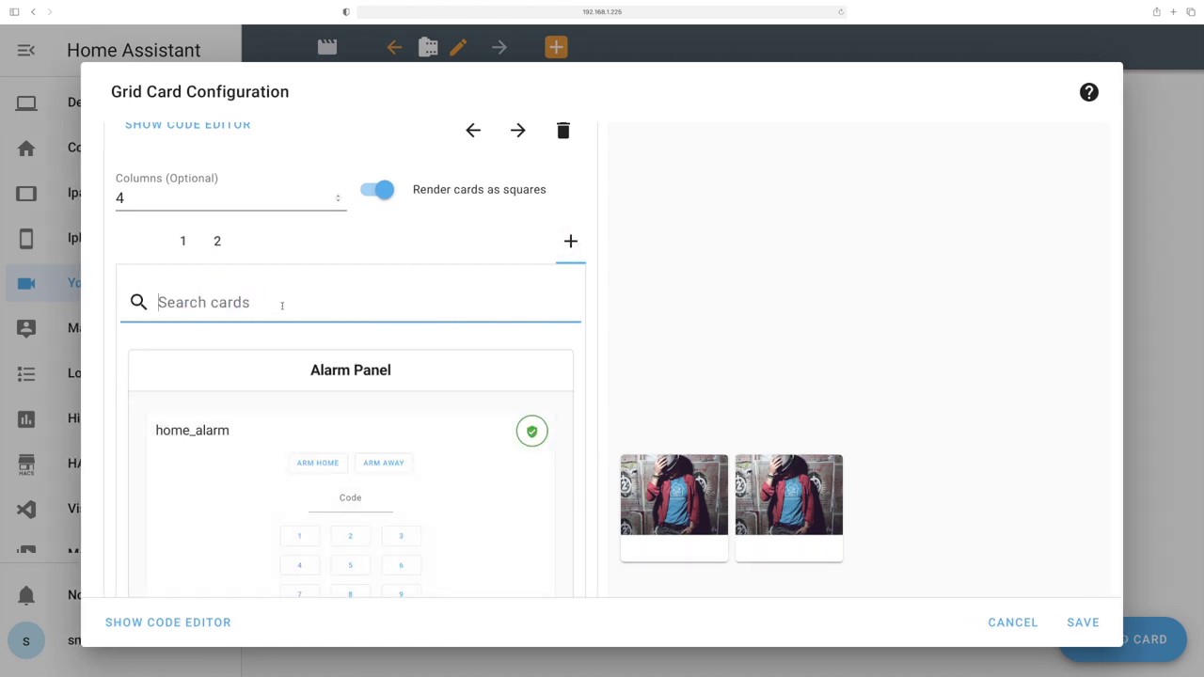
text(pic)
click(362, 489)
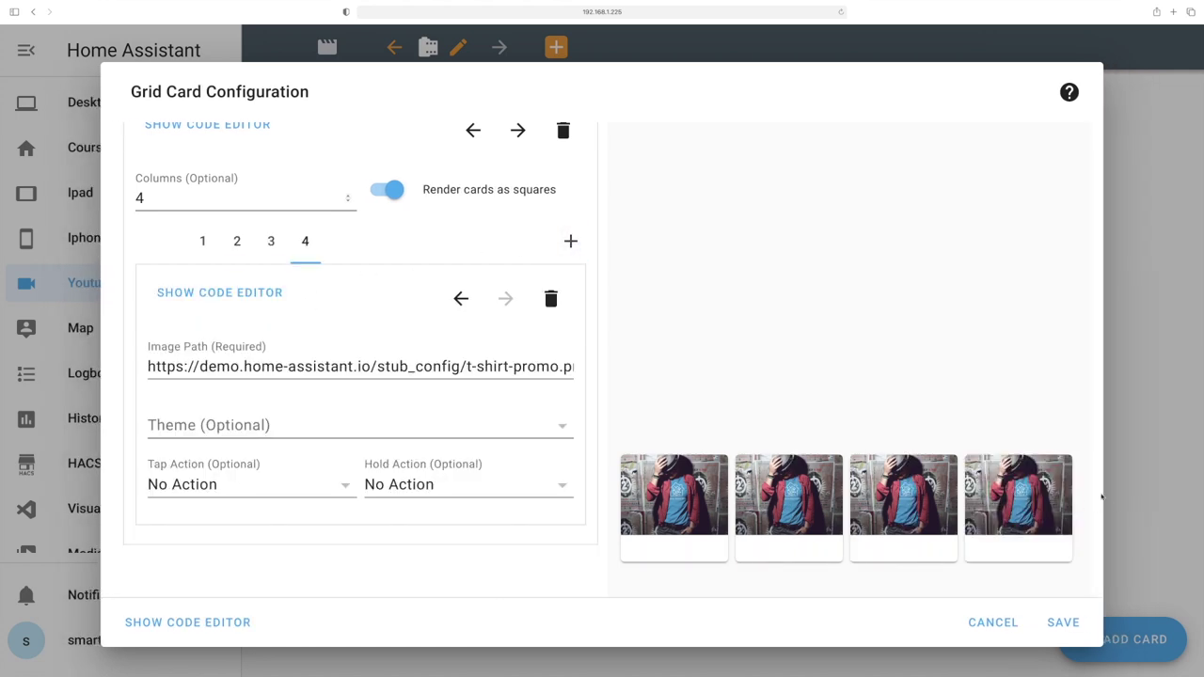
- Turn off square card rendering for the second nested grid and save the grid card
scroll(738, 339, up, 1)
click(395, 203)
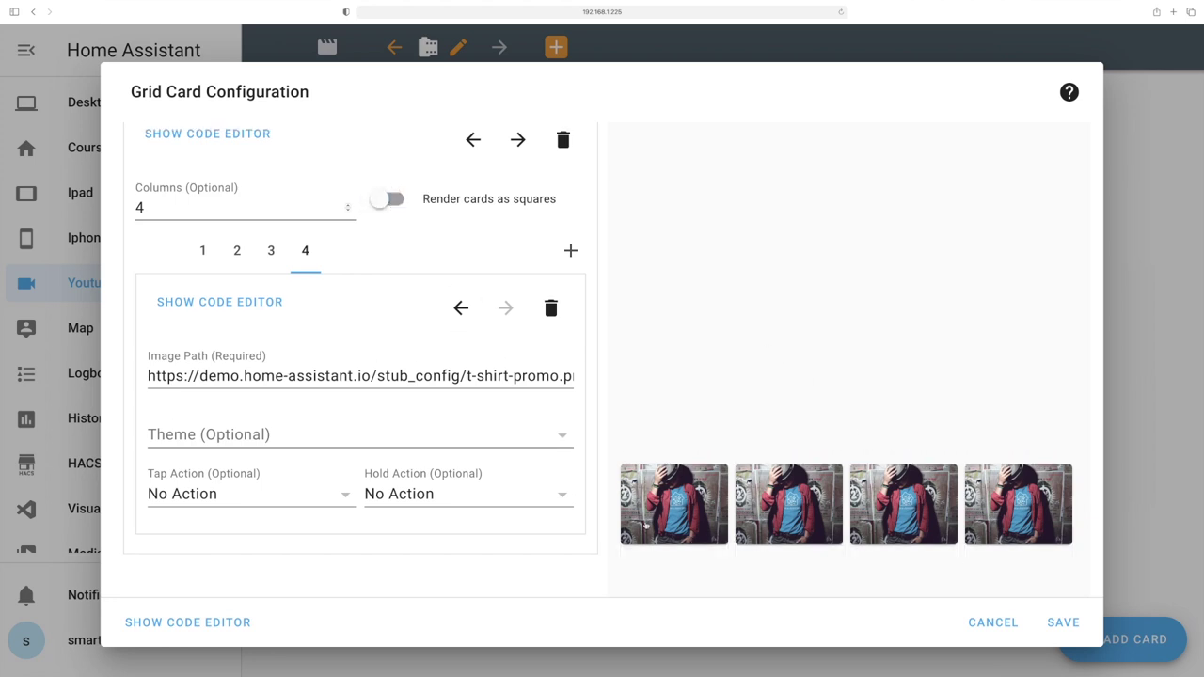
click(1064, 623)
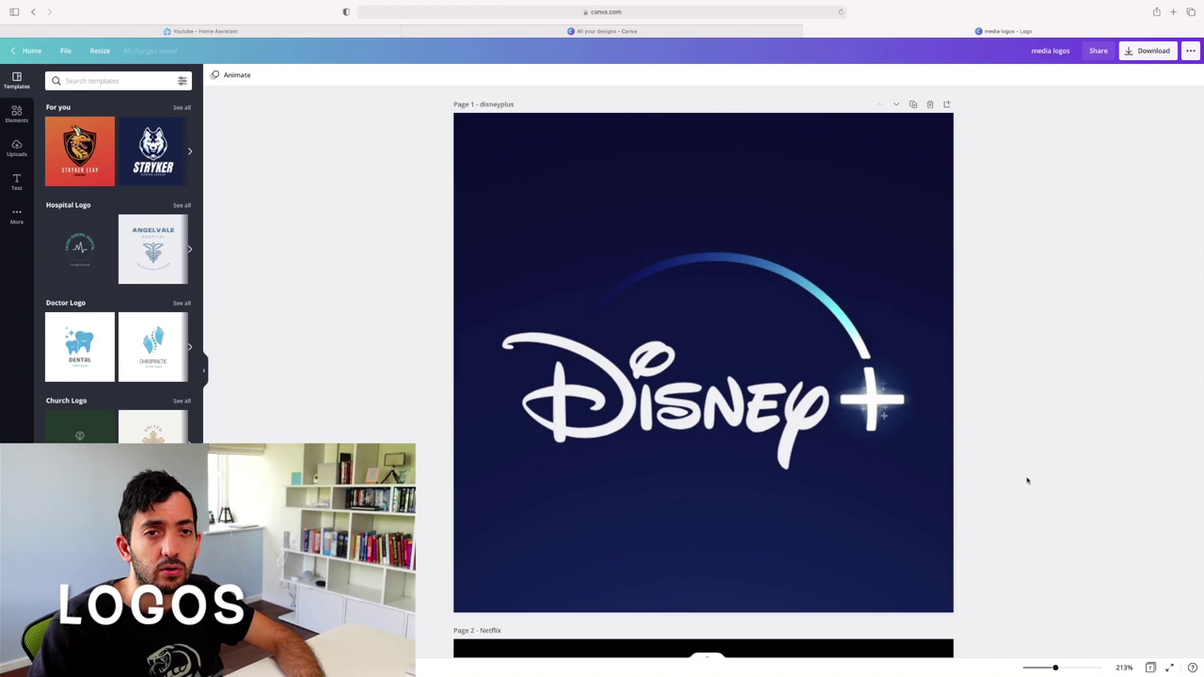
- Switch to the media logos design in Canva and look through the logo pages, from Disney+ onward
scroll(596, 234, down, 1)
scroll(597, 233, up, 1)
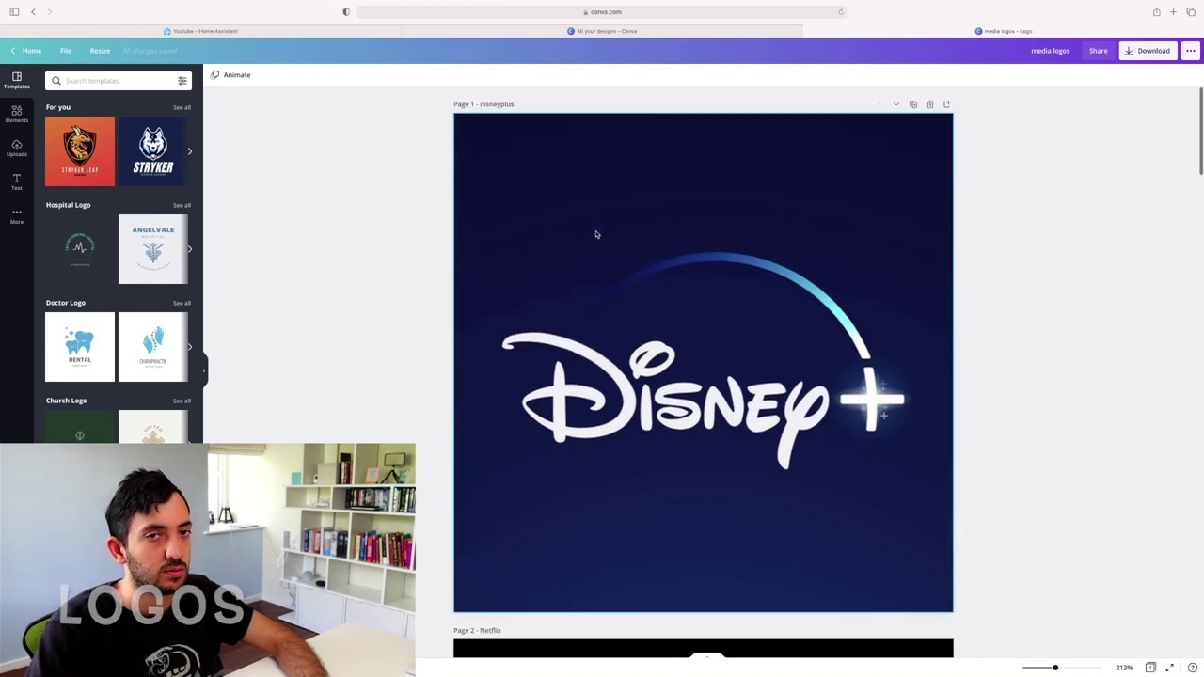
scroll(597, 234, down, 10)
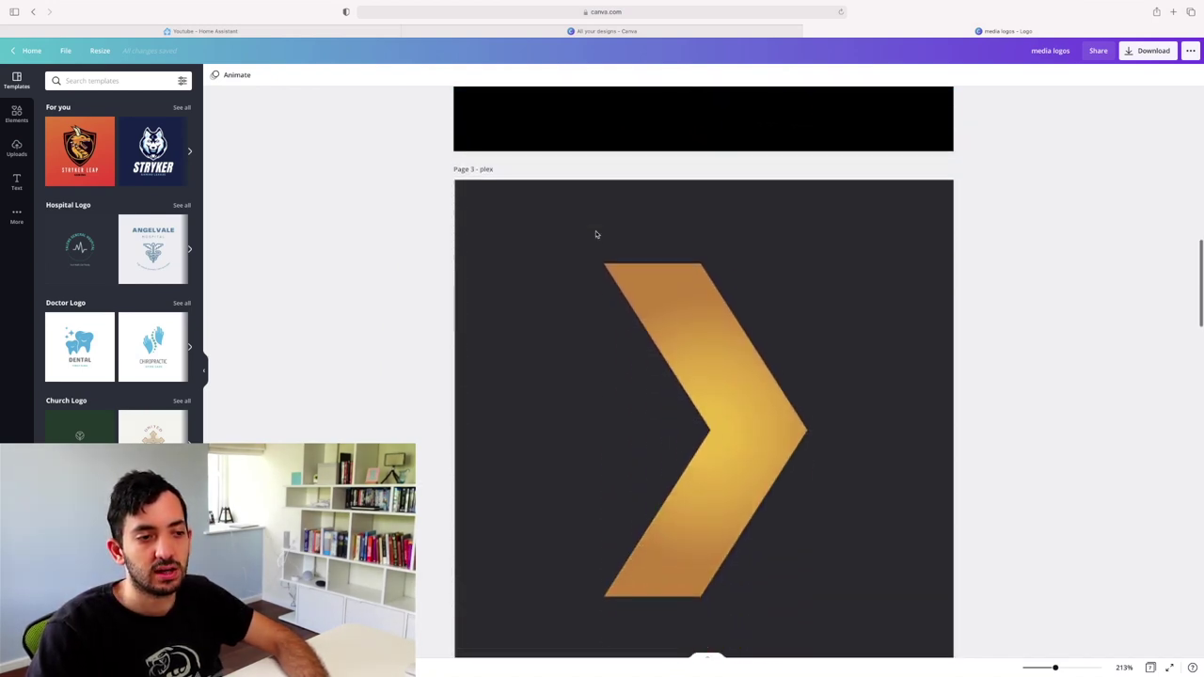
scroll(596, 234, down, 8)
scroll(596, 234, up, 6)
scroll(595, 235, up, 10)
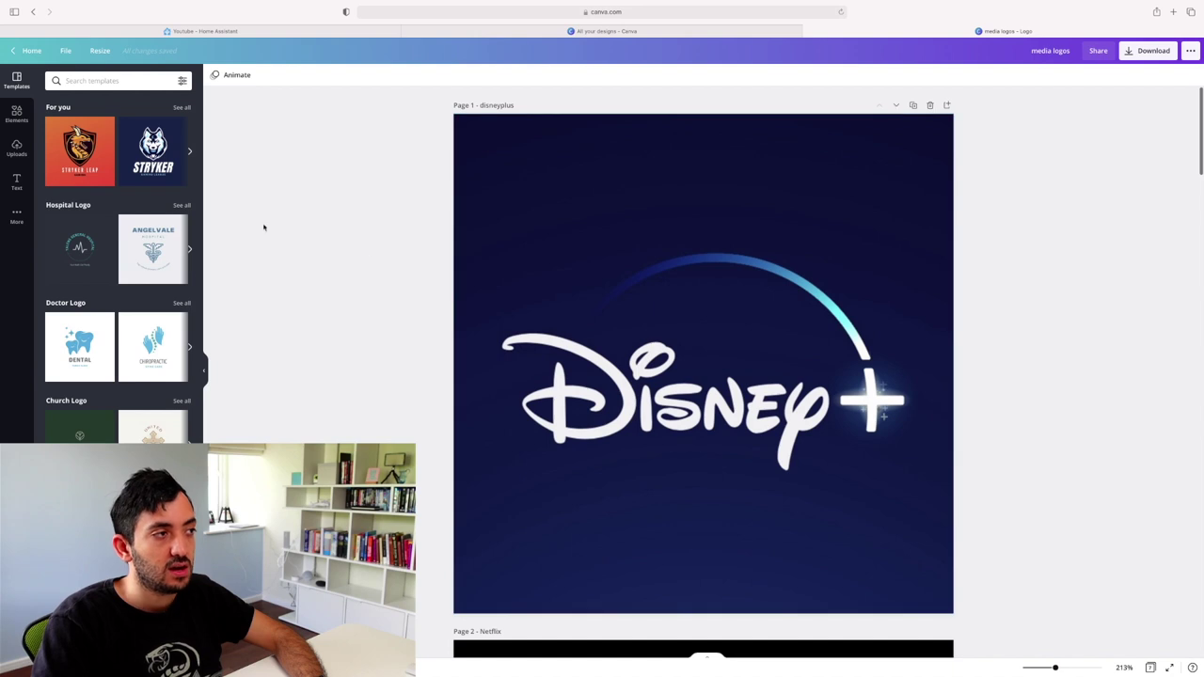
- Detach the Disney+ image from the page 1 background and set it as the background again
right_click(712, 282)
click(774, 388)
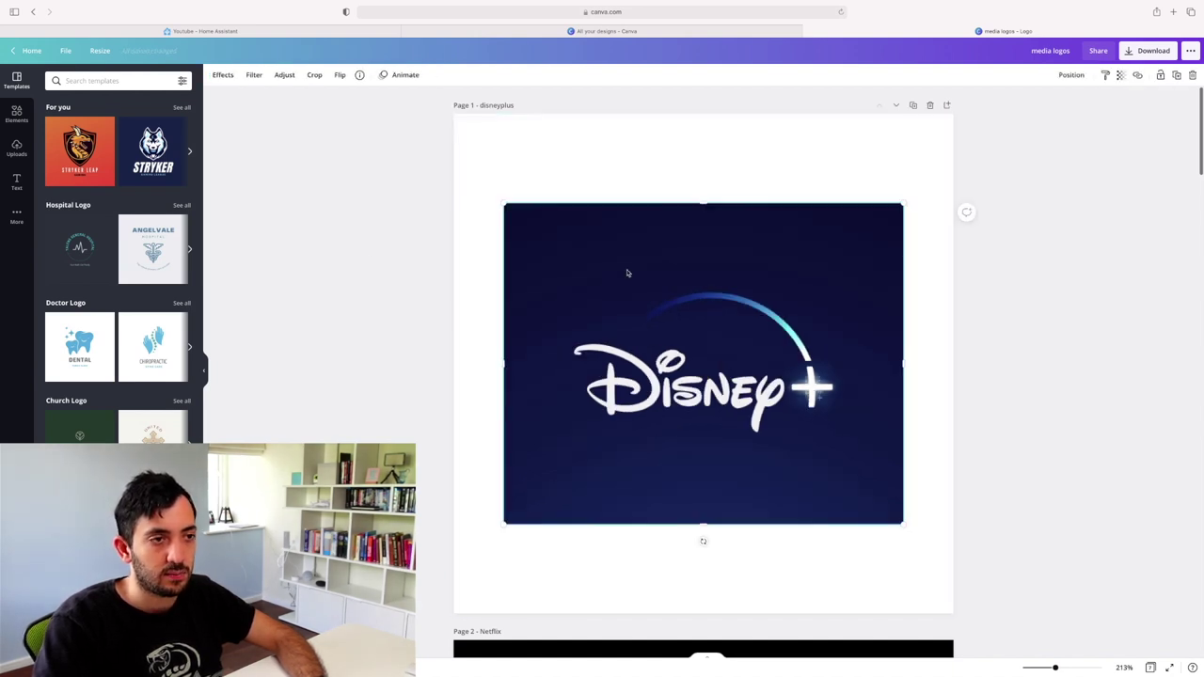
right_click(634, 298)
click(682, 484)
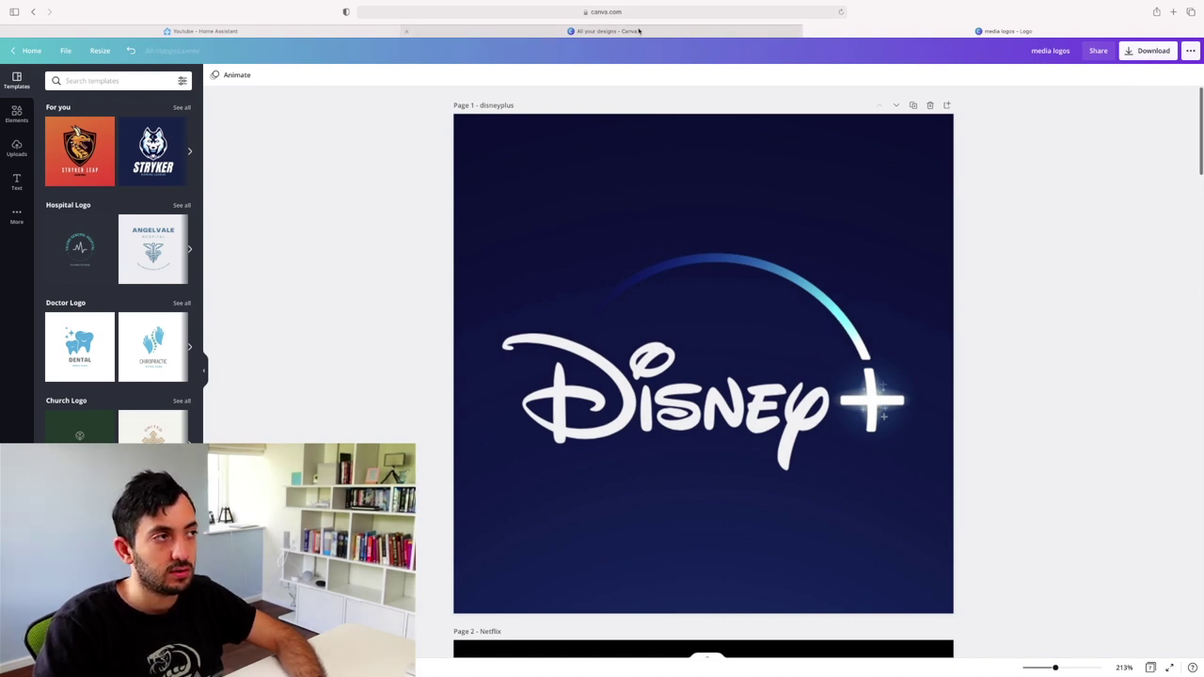
- Switch to the Home Assistant file editor and open the config/www folder to examine its files
click(200, 31)
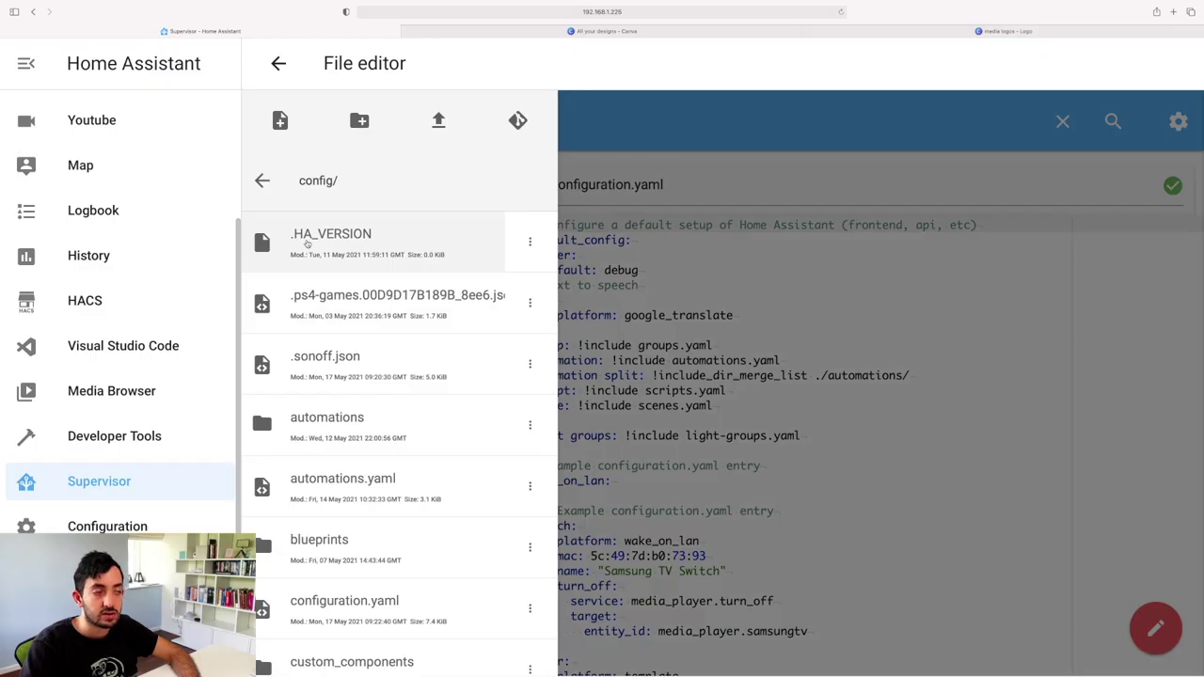
scroll(307, 244, down, 10)
scroll(306, 243, down, 6)
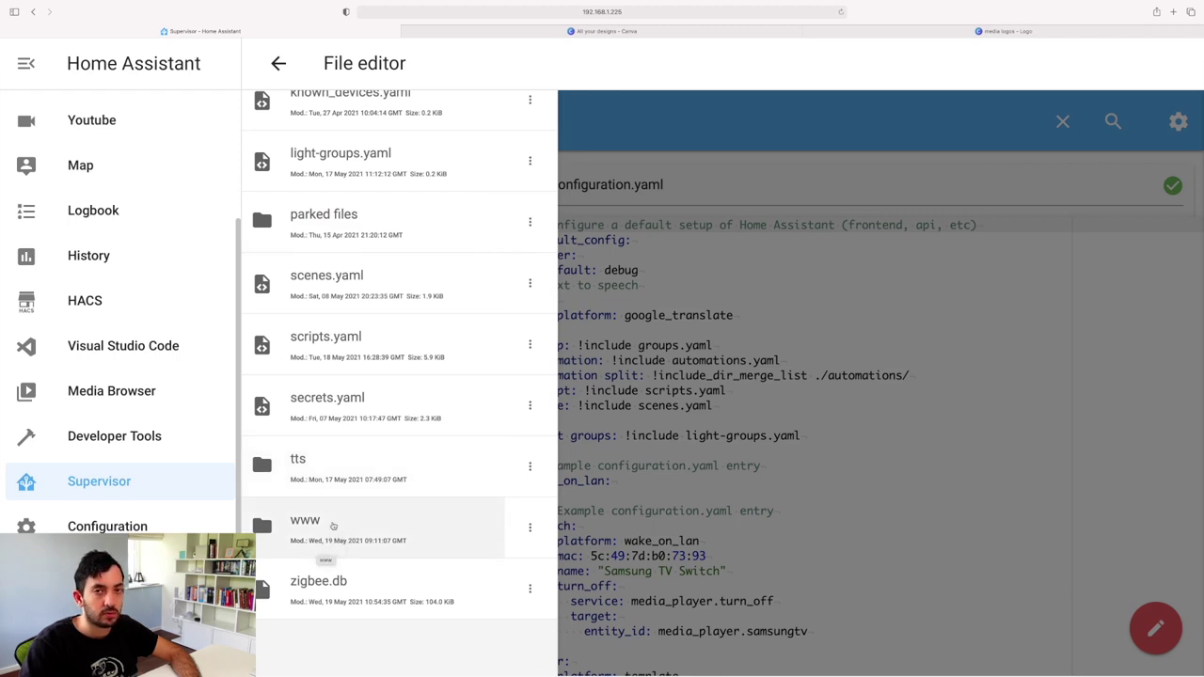
click(332, 526)
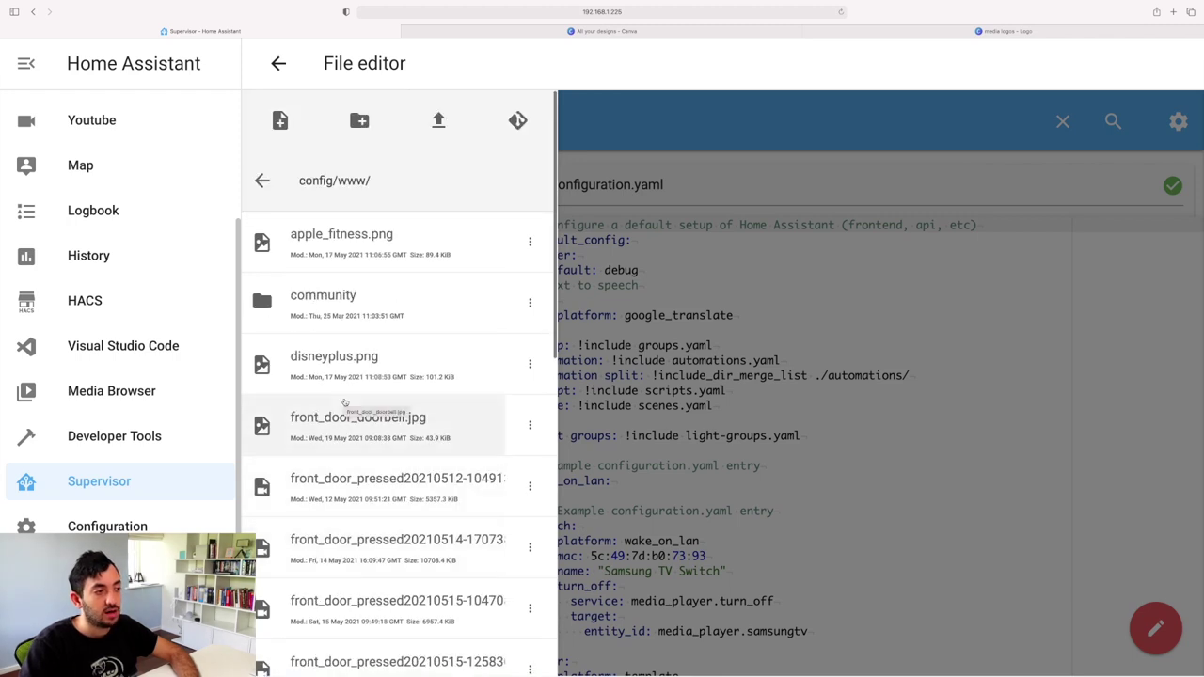
scroll(345, 402, down, 1)
scroll(345, 402, up, 1)
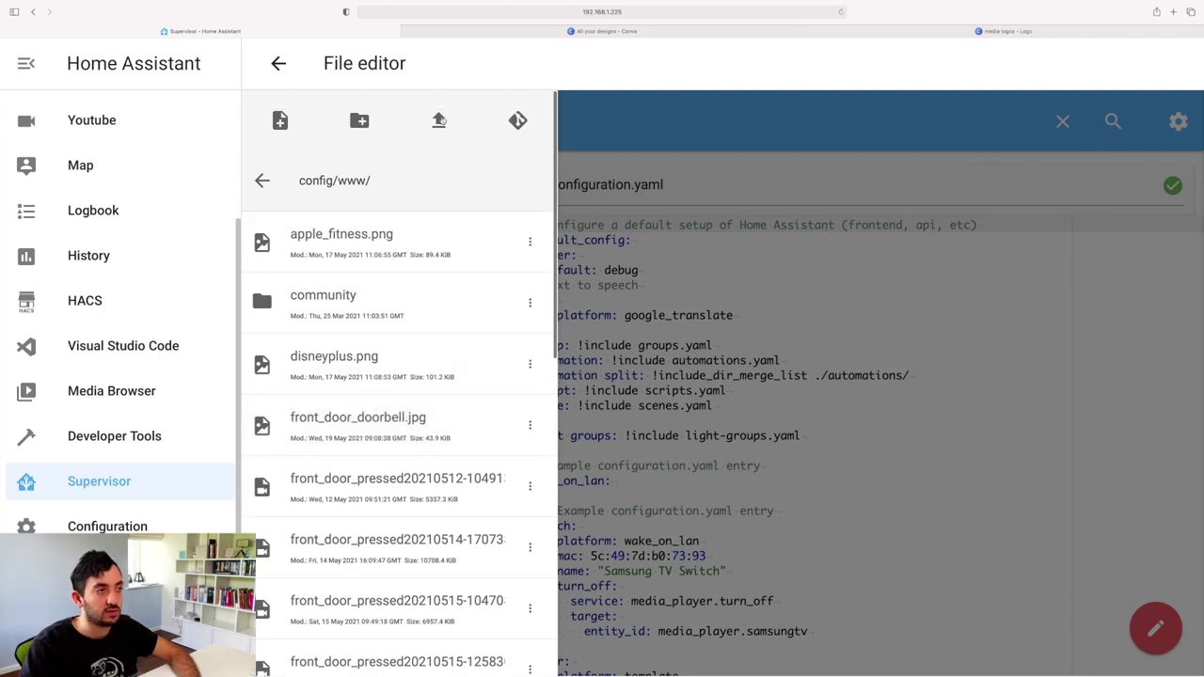
- Open the file upload dialog for config/www, cancel it, and open disneyplus.png to view the image
click(439, 120)
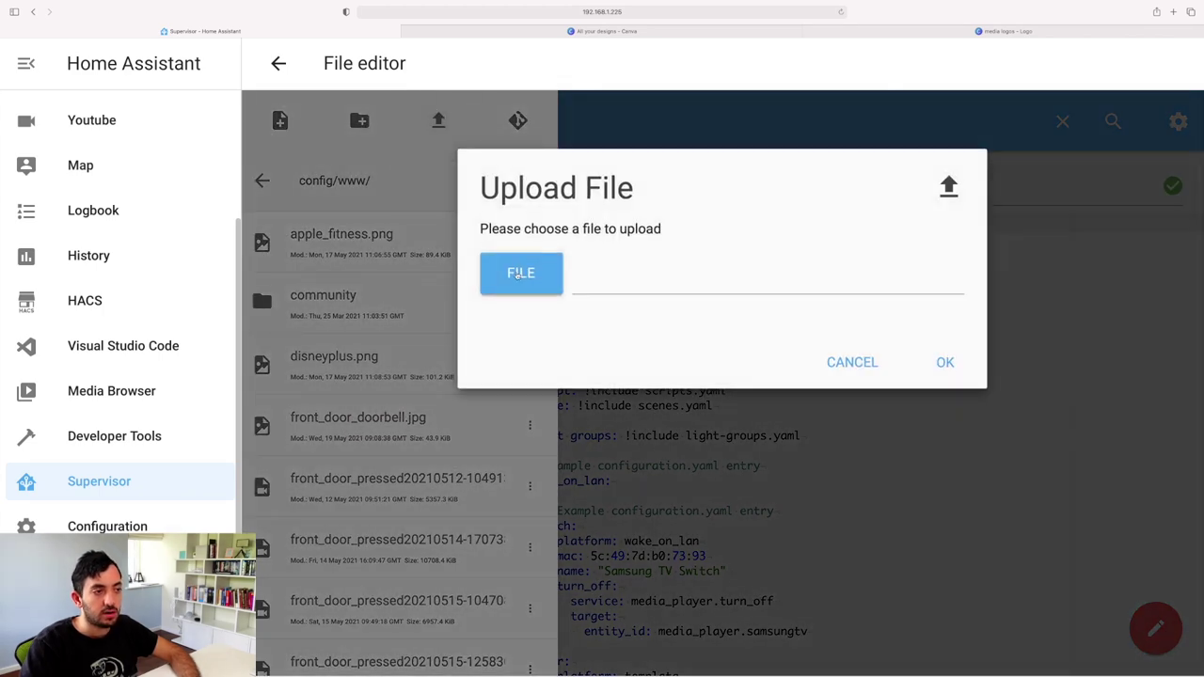
click(851, 365)
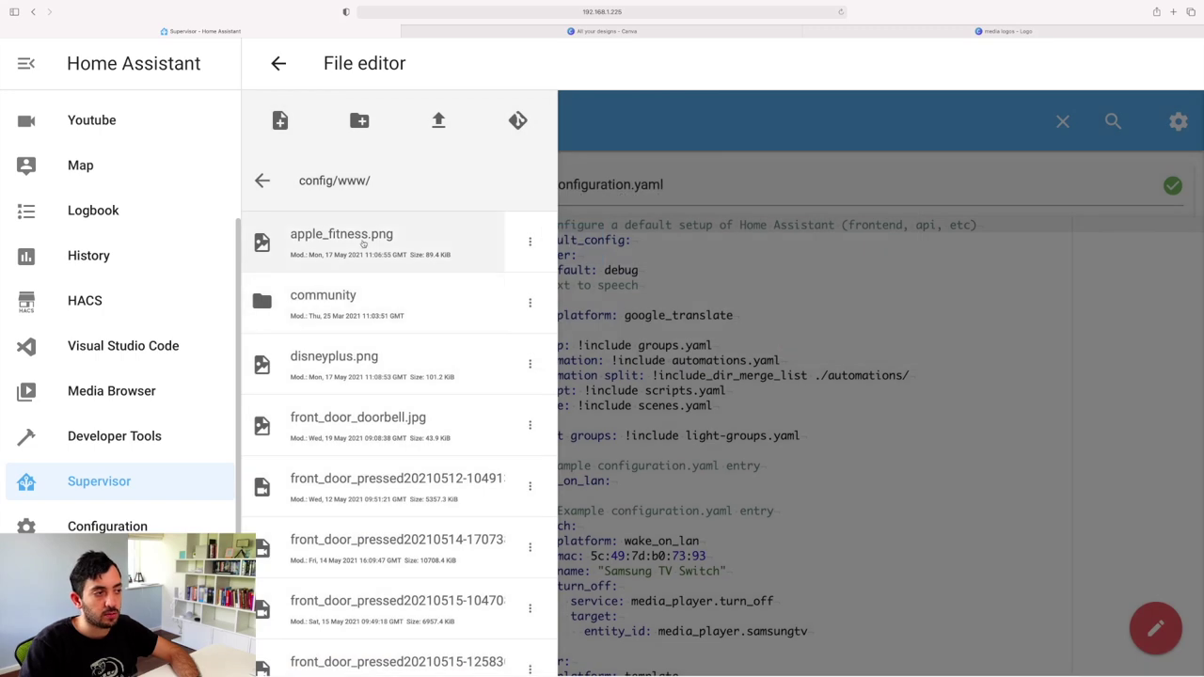
click(316, 373)
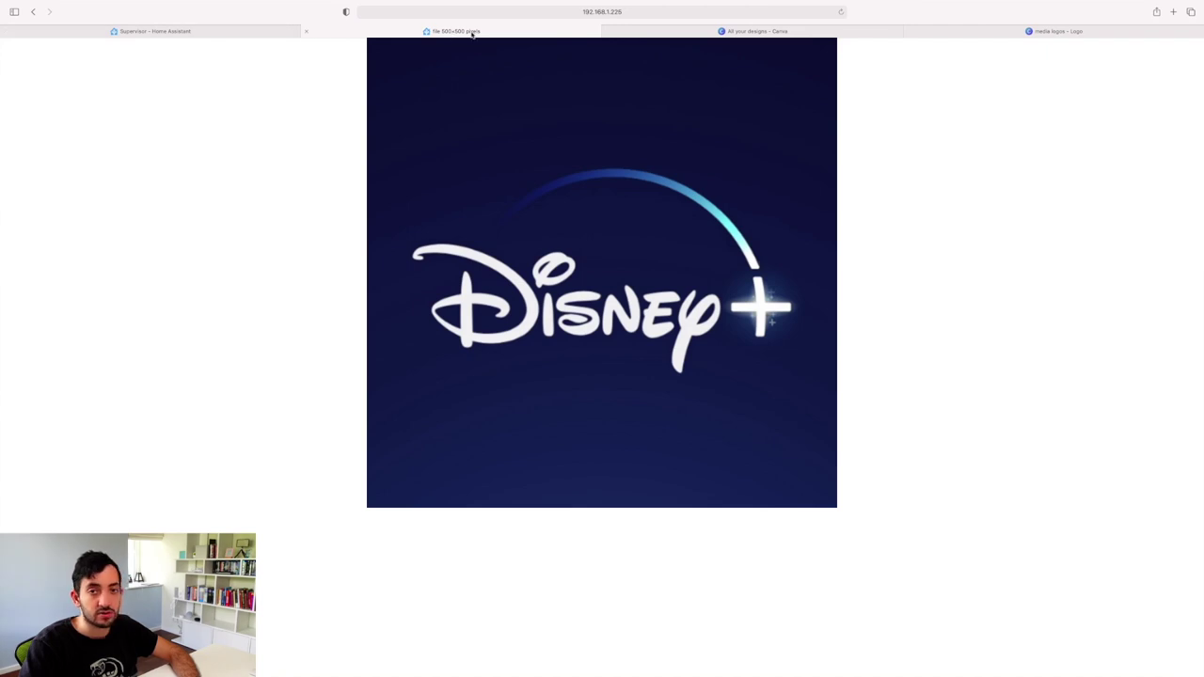
- Close the disneyplus.png image and look through the files in the config/www folder
click(305, 33)
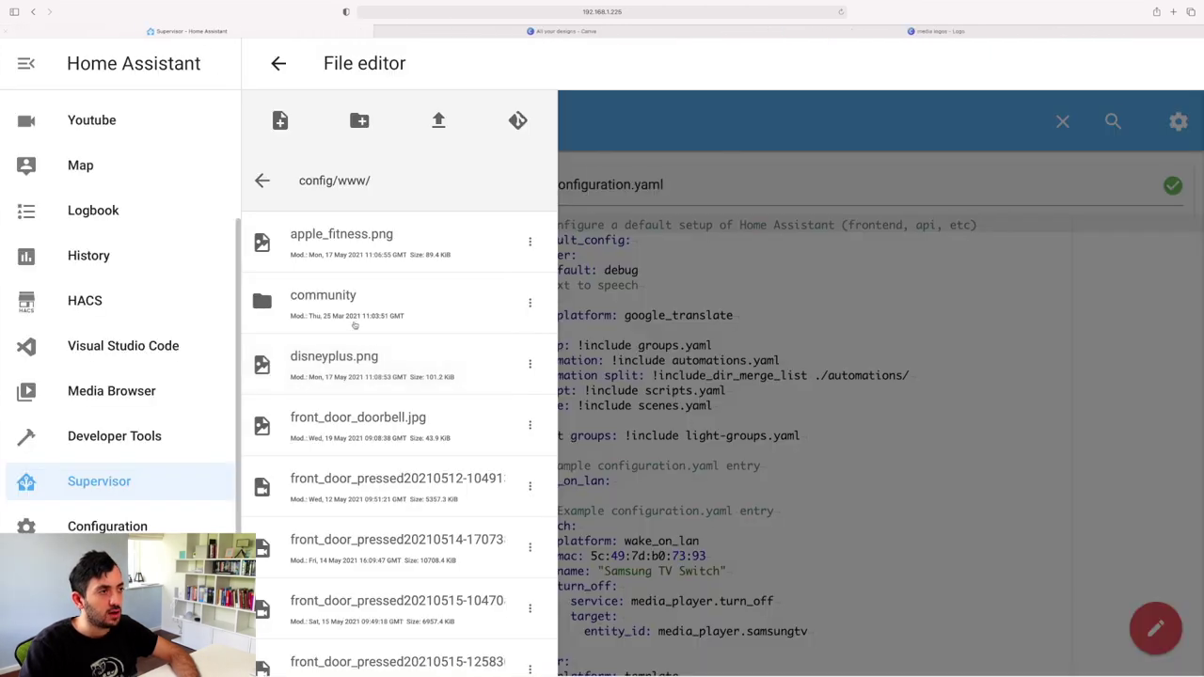
scroll(404, 390, down, 3)
scroll(375, 388, up, 3)
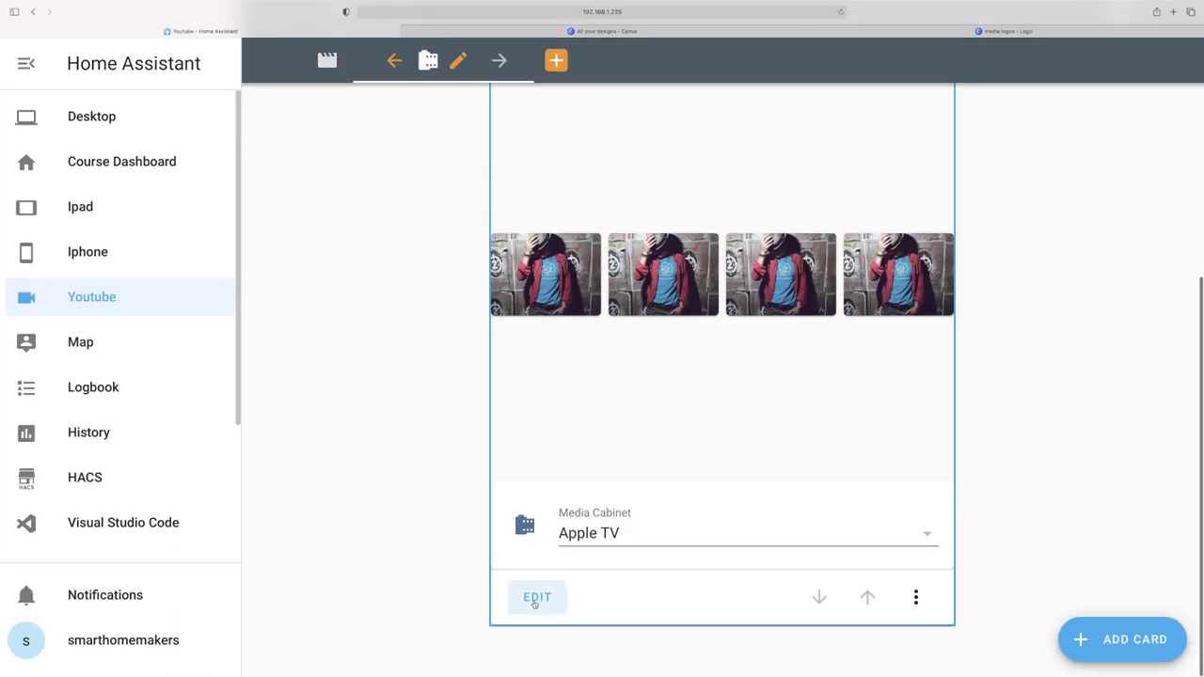
- Edit the outer grid card and set the first picture in its second nested grid to /local/disneyplus.png
click(536, 598)
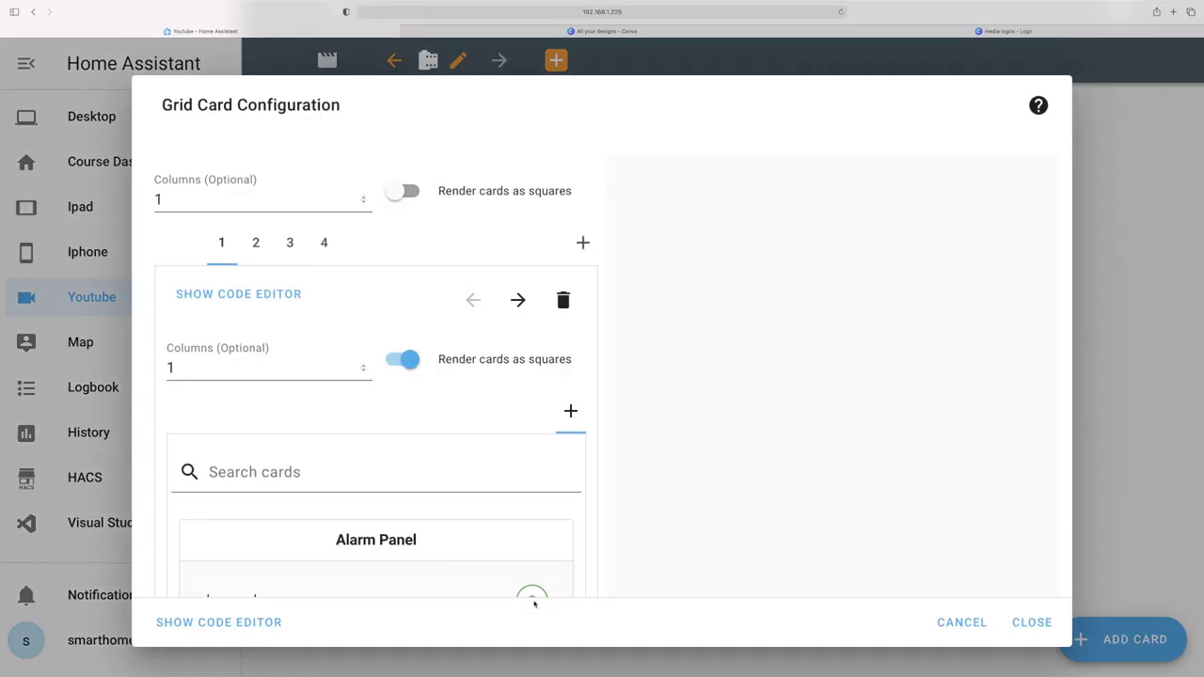
click(203, 242)
scroll(296, 510, down, 2)
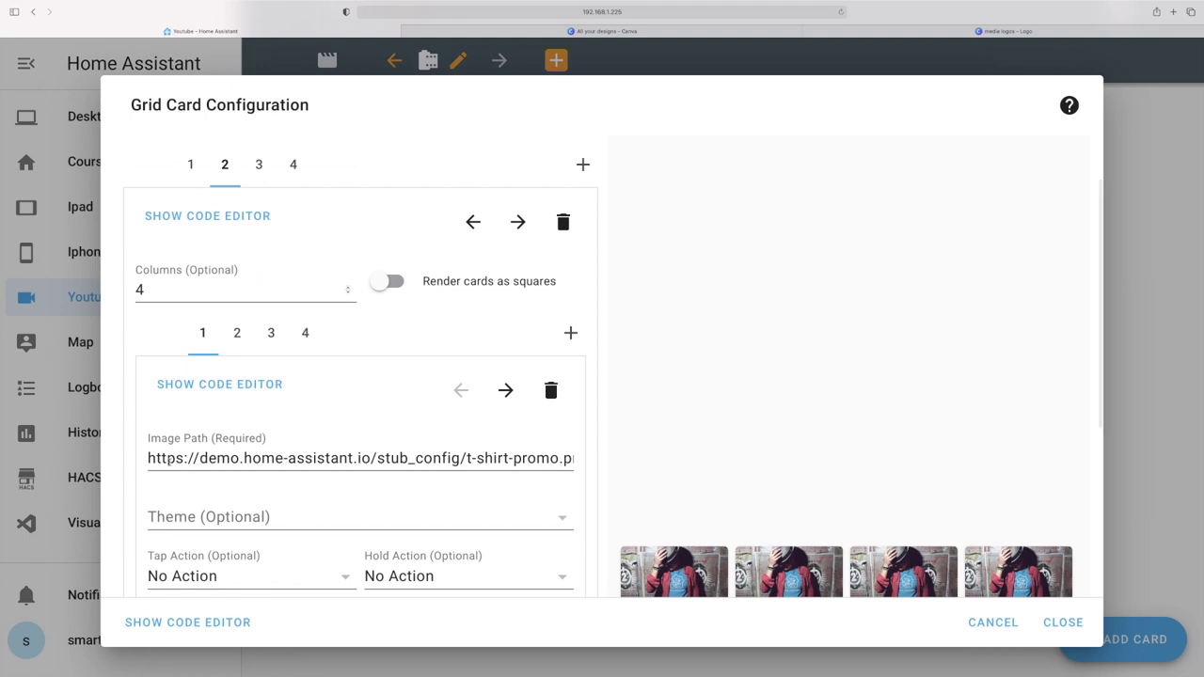
scroll(242, 447, down, 1)
triple_click(260, 417)
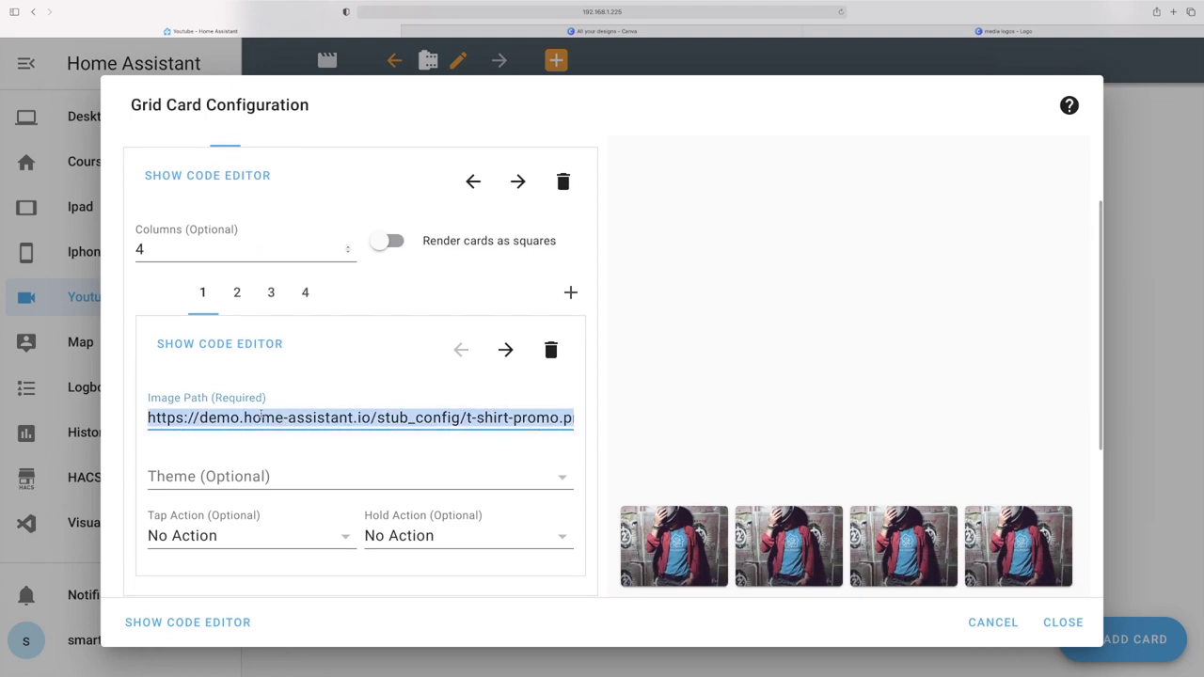
key(BackSpace)
text(/)
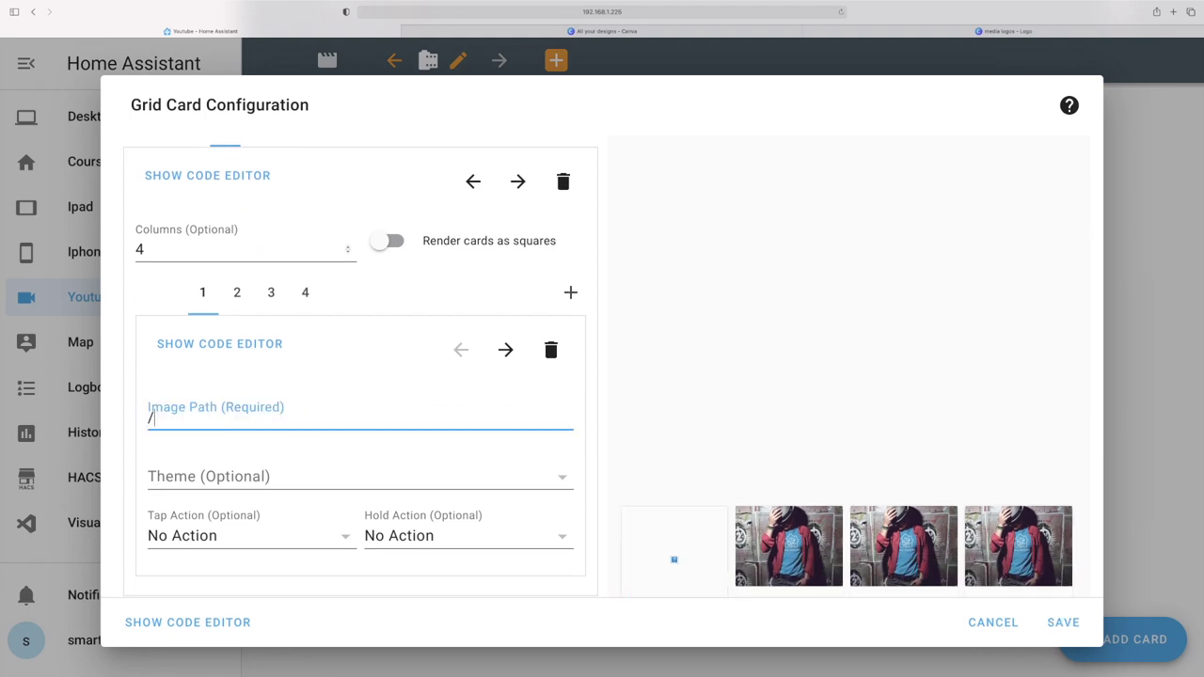
text(local/)
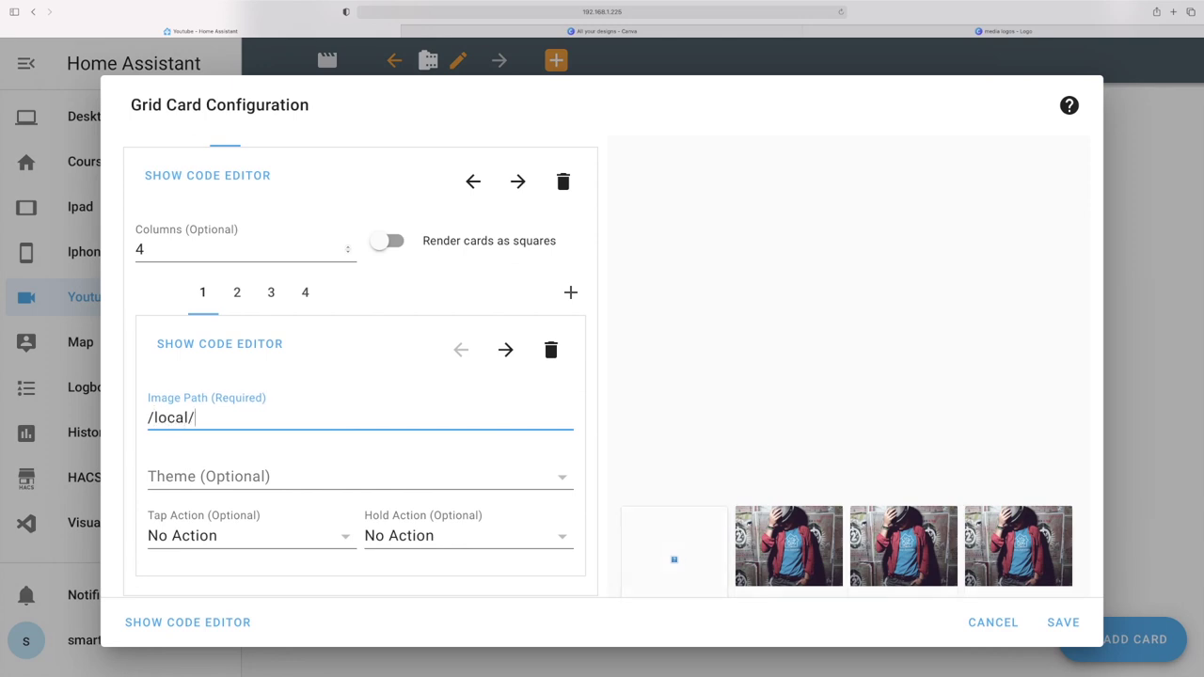
text(disneyplus.png)
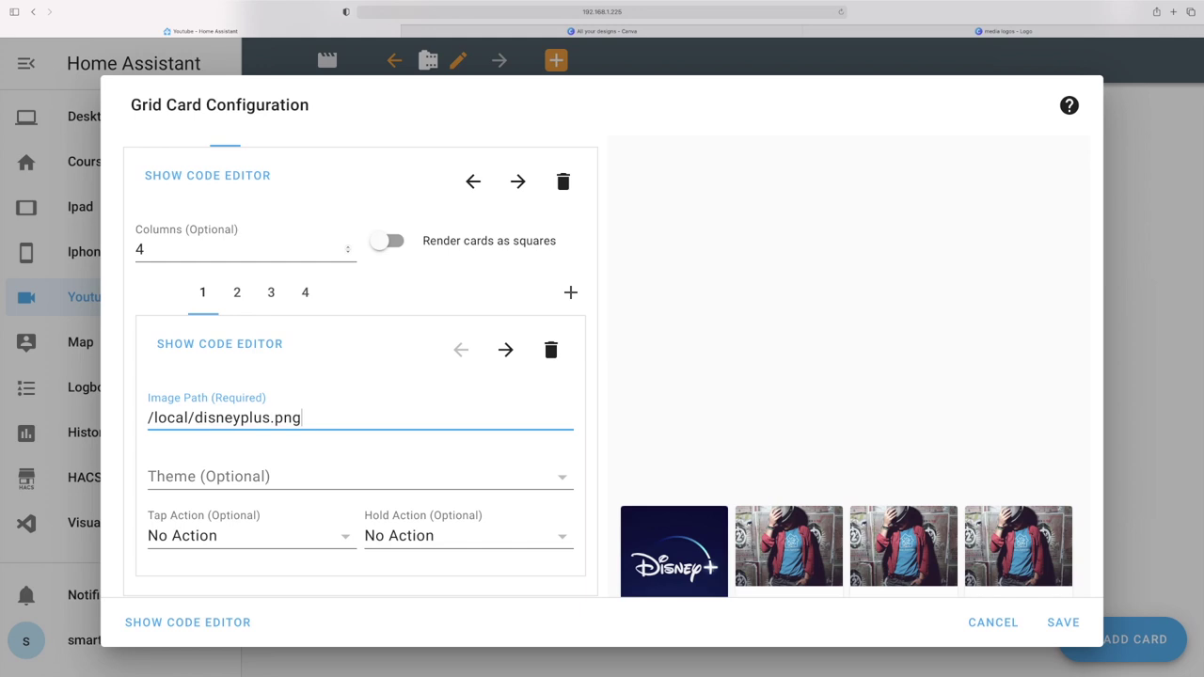
scroll(613, 367, down, 5)
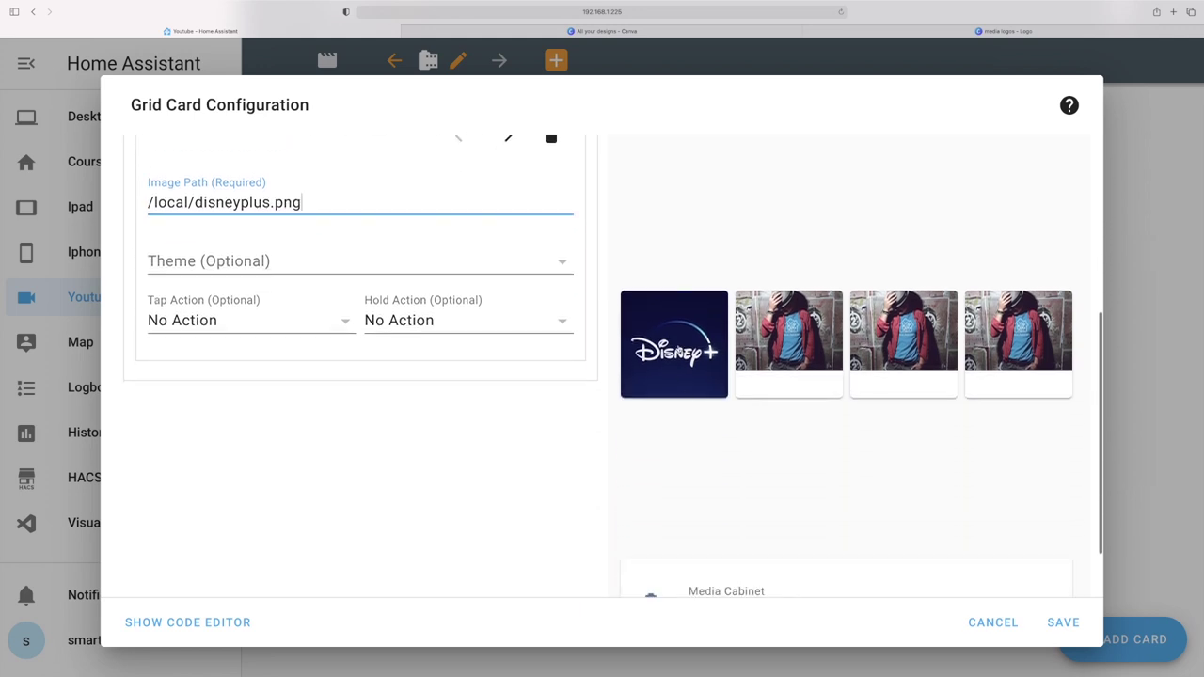
scroll(674, 356, up, 2)
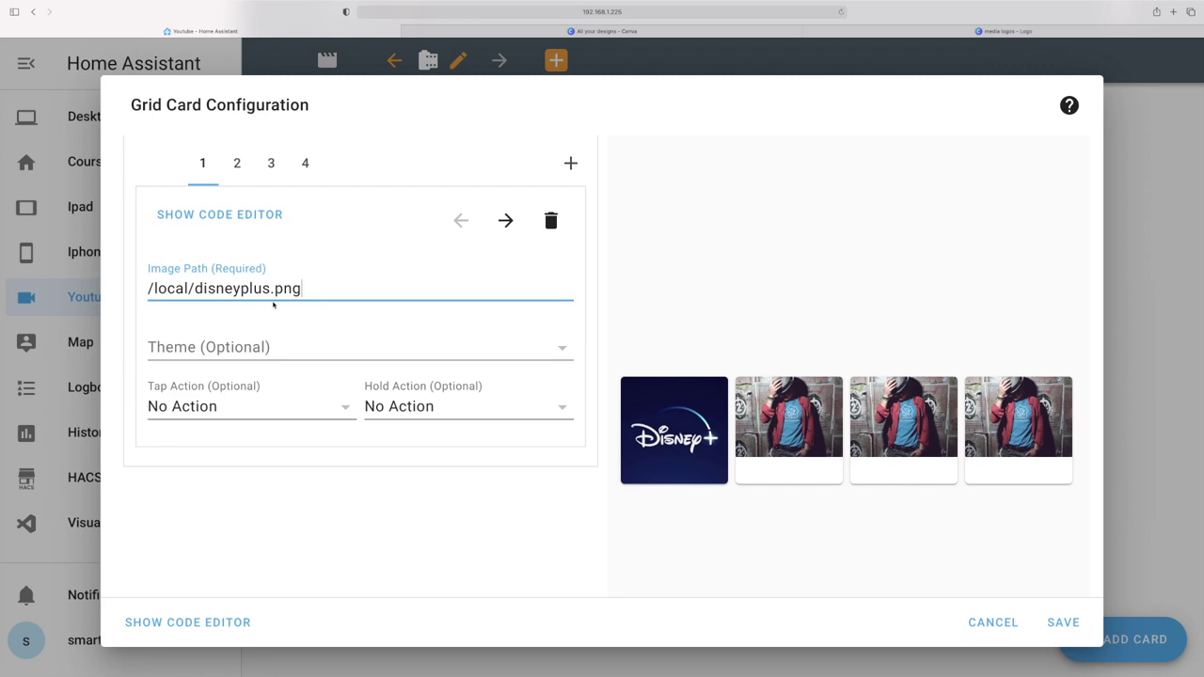
- Copy the Disney+ image path into the second picture card and change it to /local/plex.png
scroll(273, 304, up, 1)
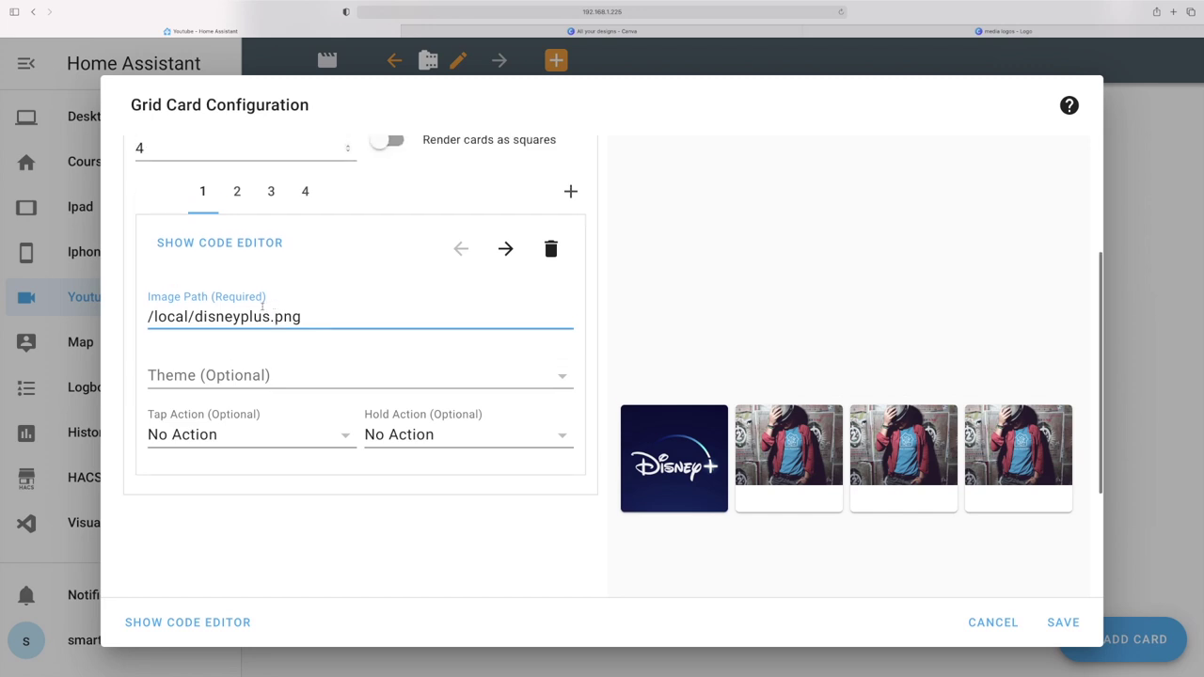
click(237, 196)
click(204, 197)
triple_click(254, 317)
key(ctrl+c)
click(237, 191)
click(254, 317)
triple_click(254, 317)
key(ctrl+v)
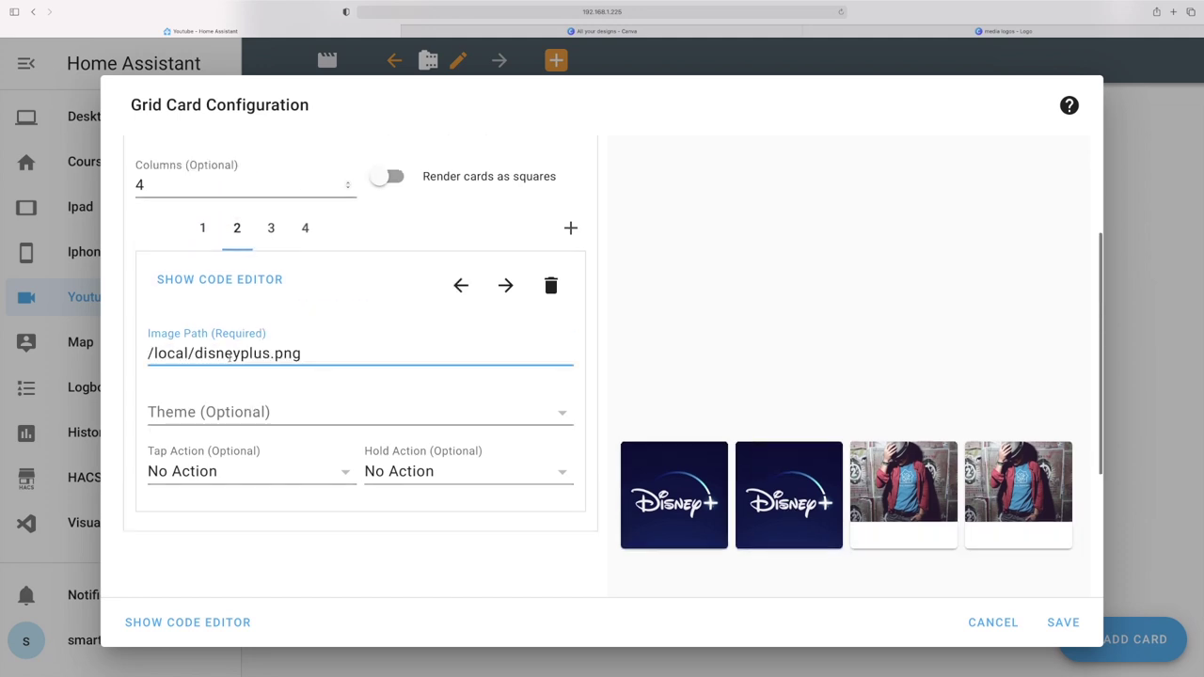
double_click(197, 352)
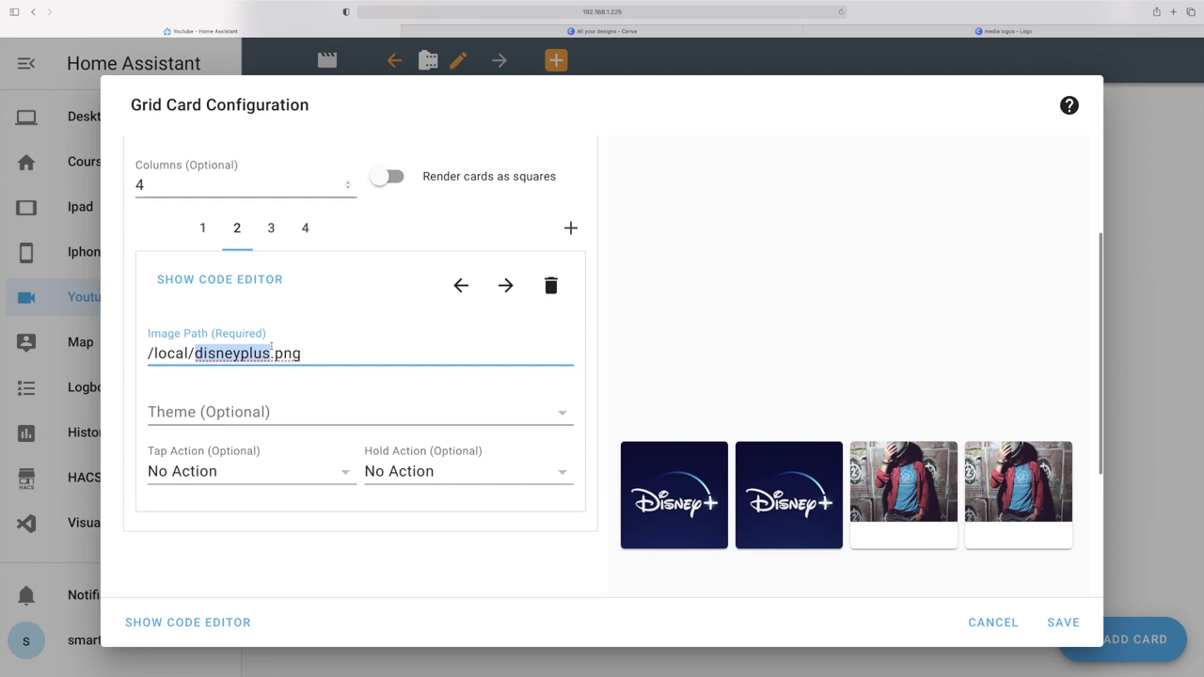
text(plex)
- Copy the Plex image path into the third picture card, change it to /local/netflix.png, and save the grid card
drag(294, 353, 271, 243)
key(ctrl+c)
click(270, 227)
click(268, 351)
key(ctrl+a)
key(ctrl+v)
drag(224, 354, 194, 354)
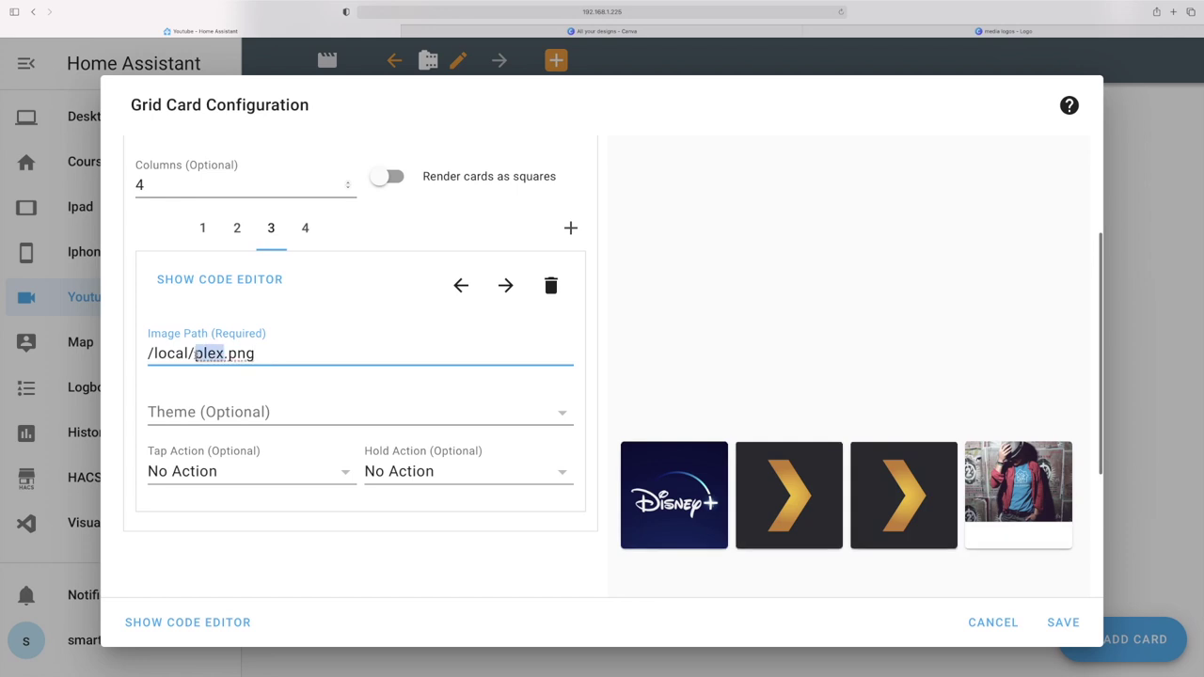
text(netflix)
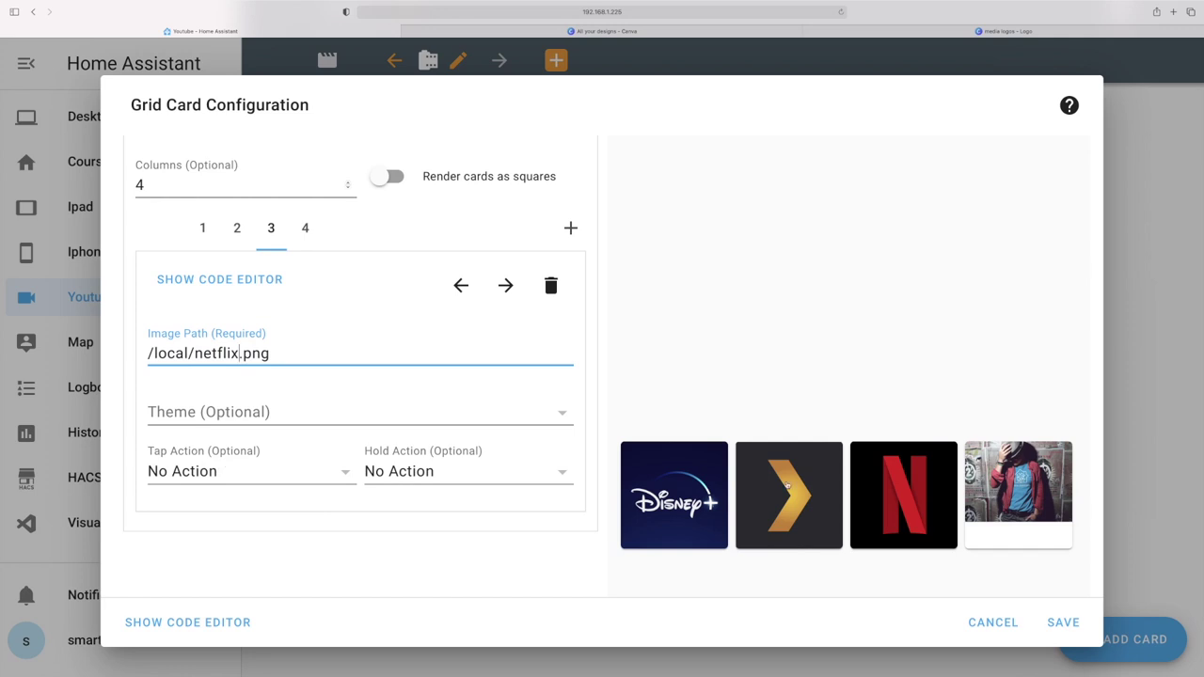
click(1065, 624)
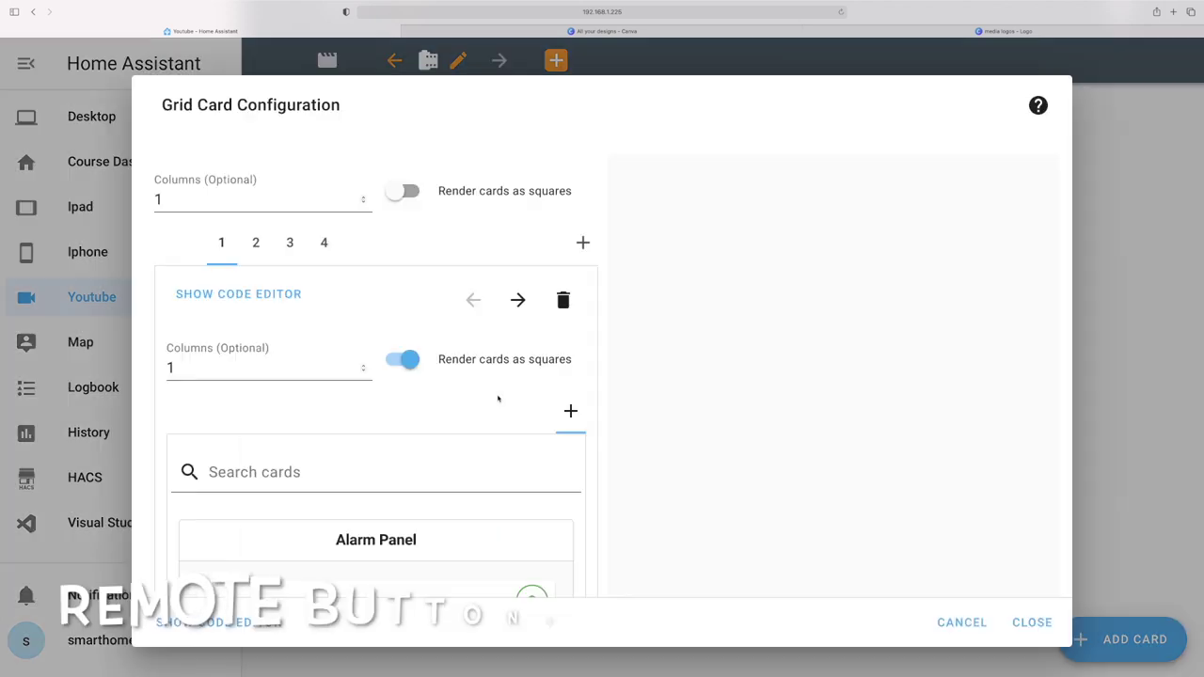
- Add four button cards for light.garden_light to the third nested grid
click(237, 243)
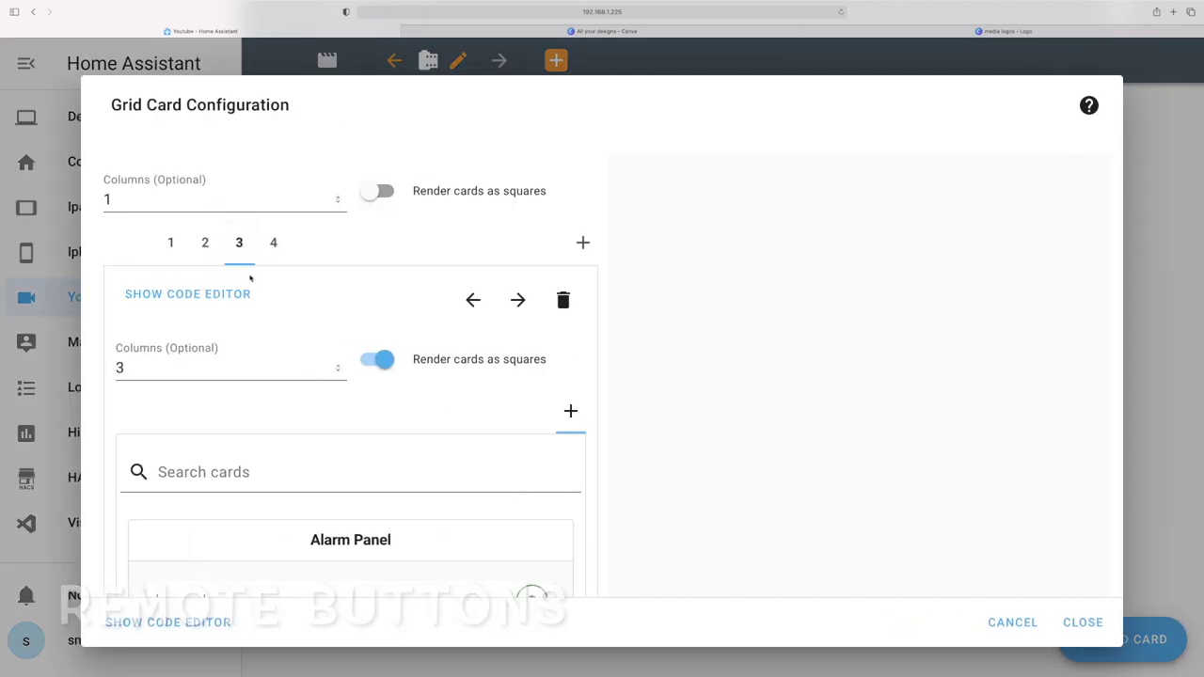
scroll(240, 277, down, 2)
click(194, 286)
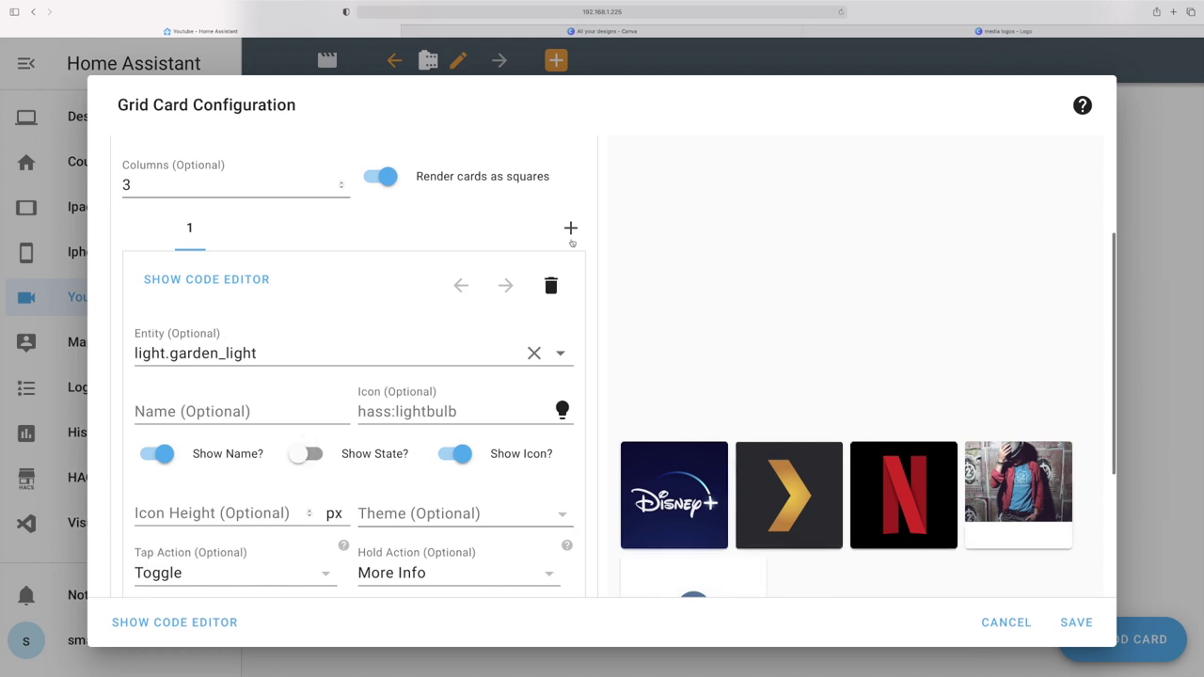
click(572, 228)
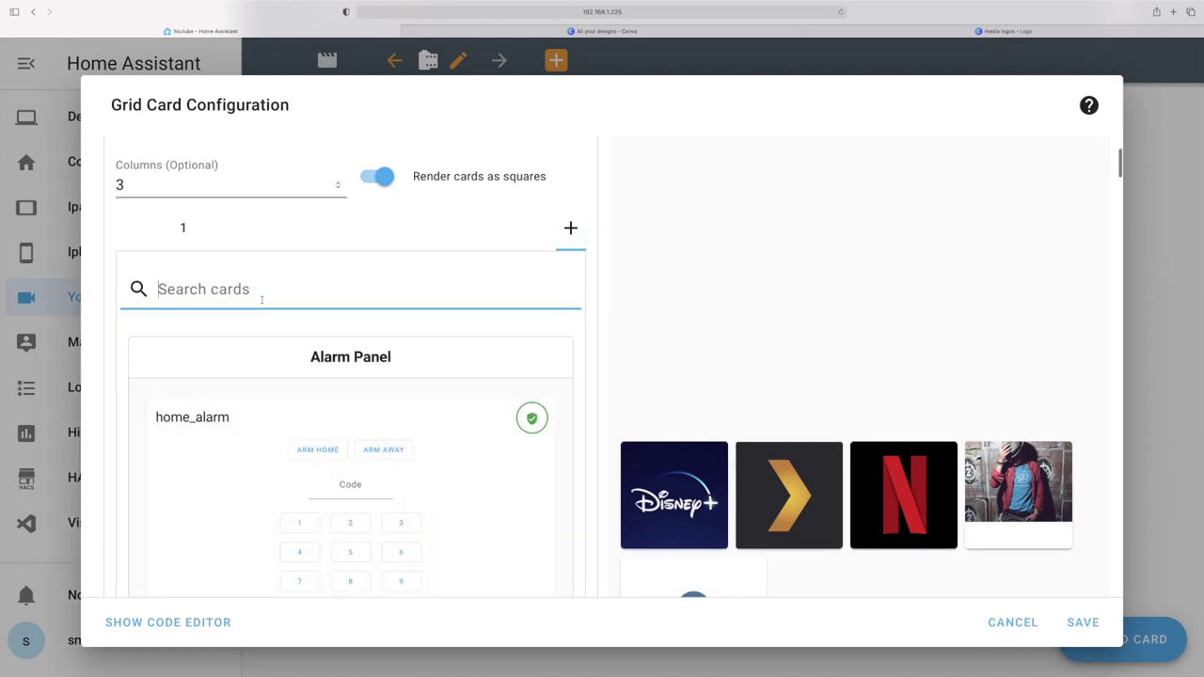
text(button)
click(339, 483)
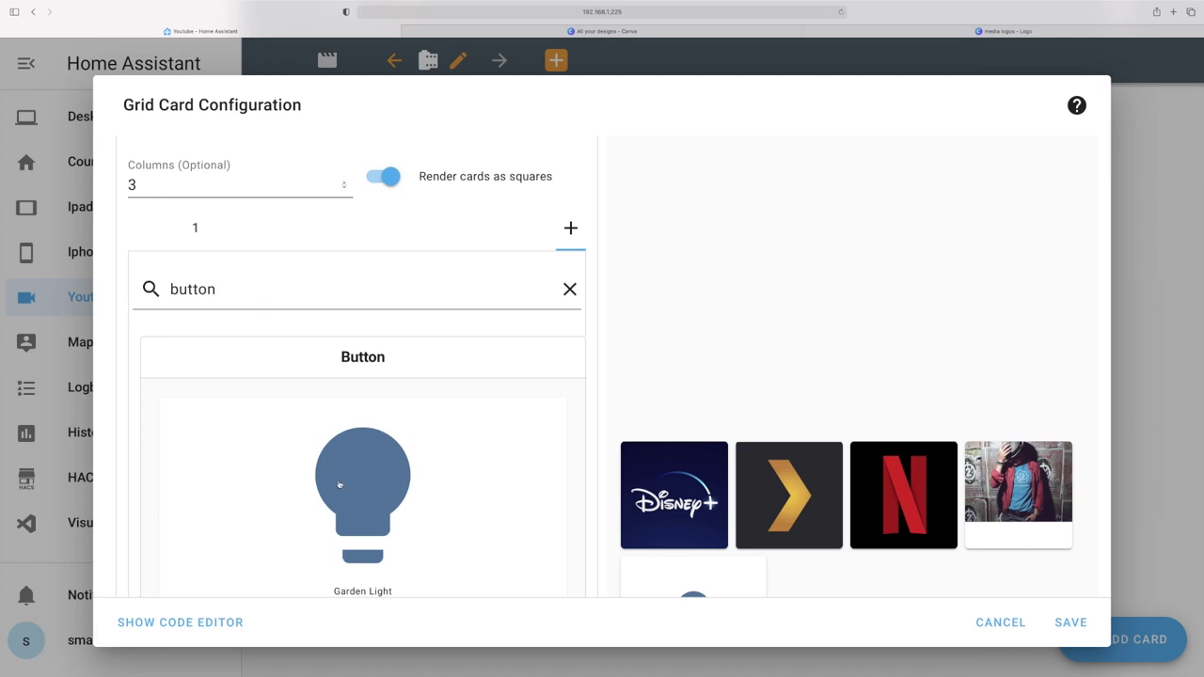
click(569, 230)
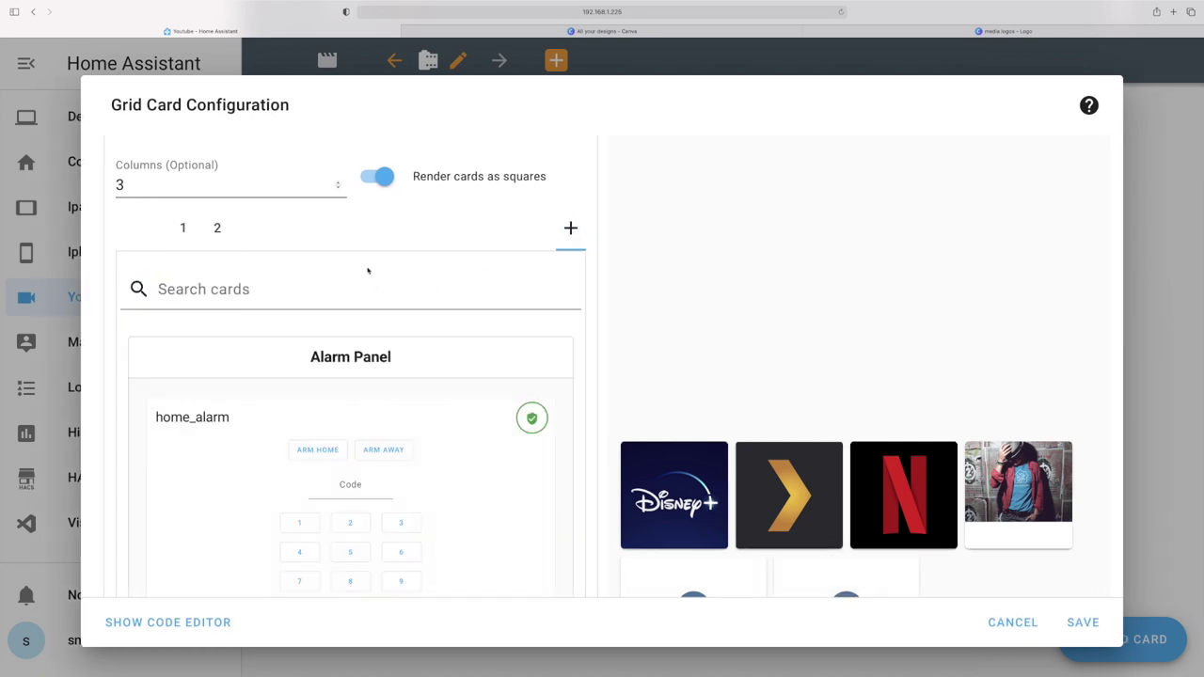
click(217, 227)
scroll(642, 464, down, 5)
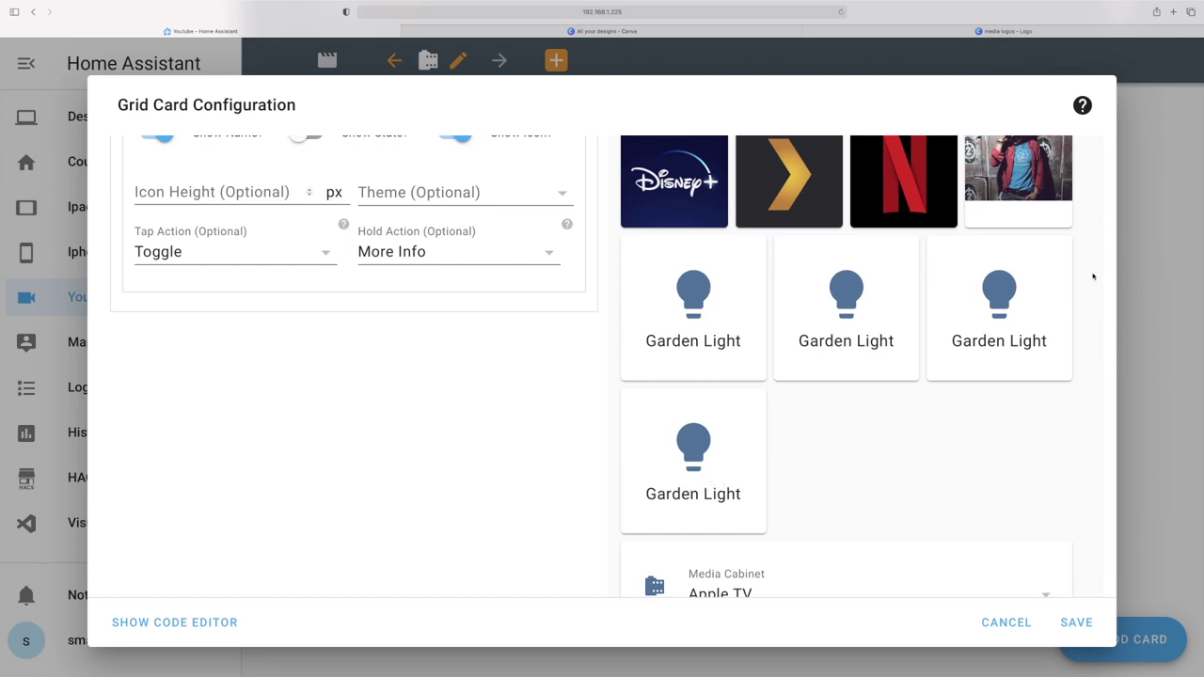
scroll(455, 305, up, 5)
scroll(376, 312, up, 1)
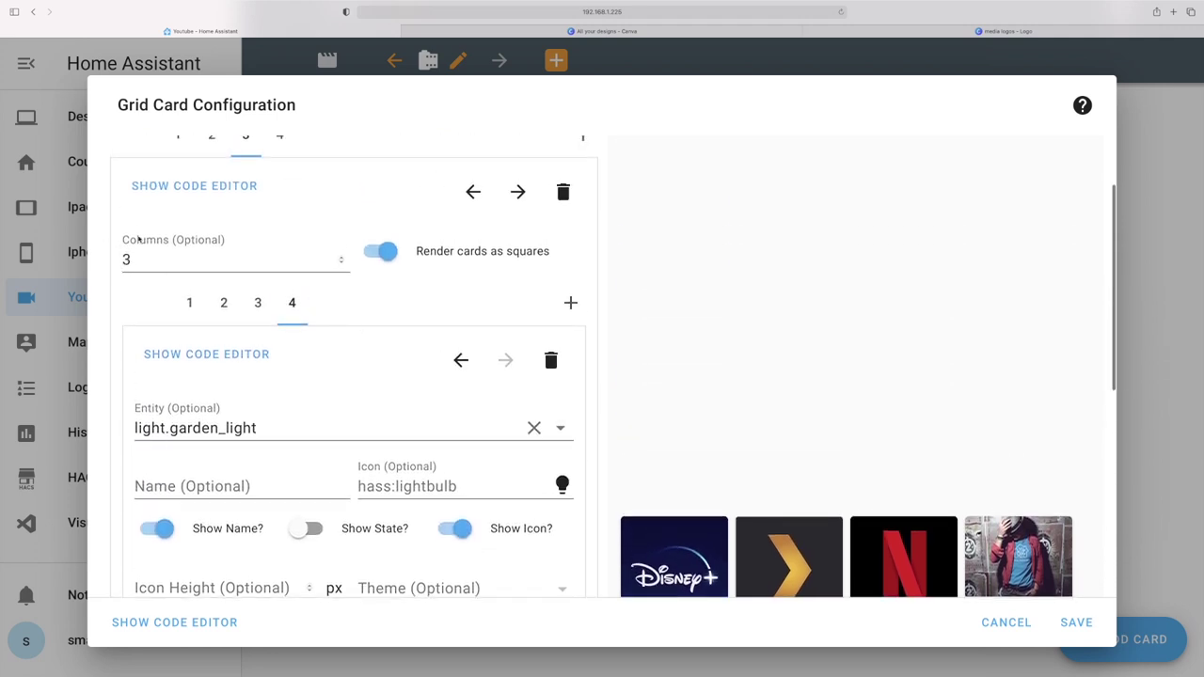
- Try four columns for the button grid, check the preview, and set it back to 3
drag(134, 257, 111, 256)
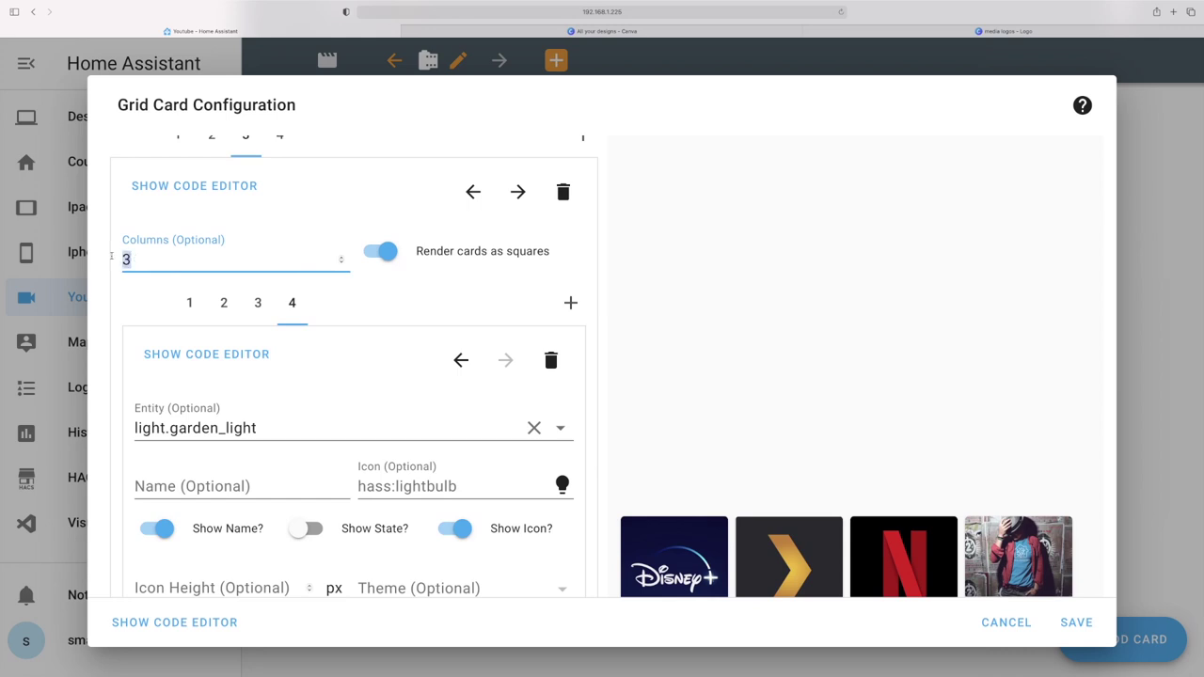
text(4)
scroll(555, 365, down, 3)
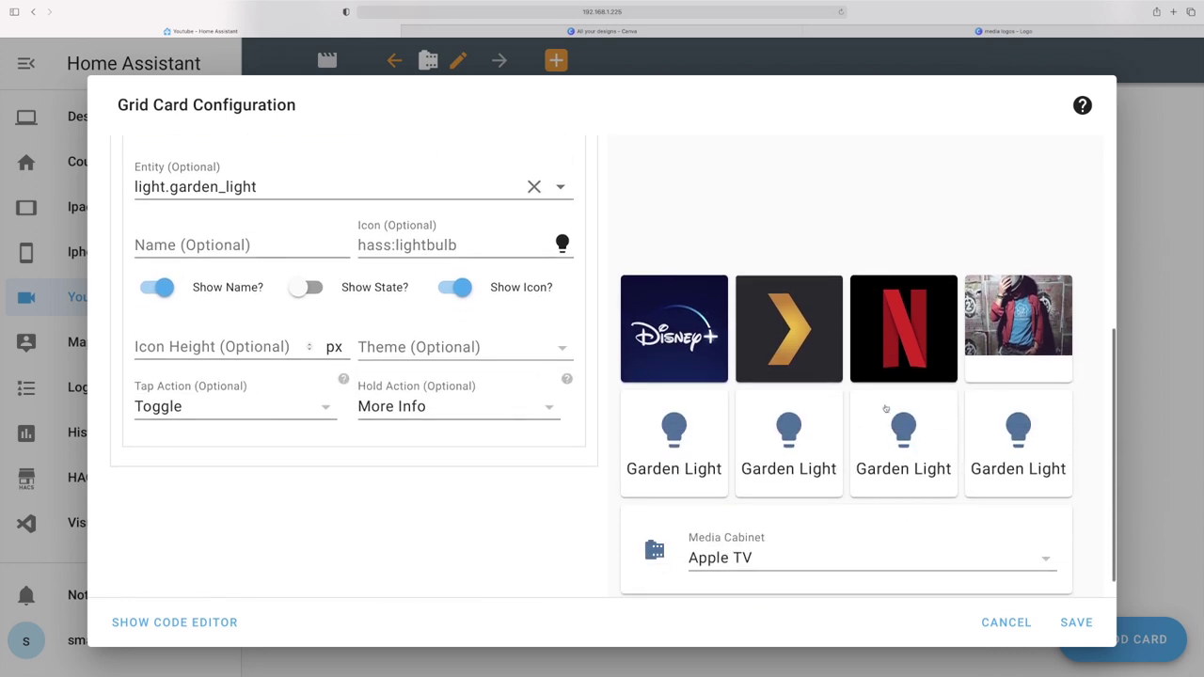
scroll(838, 422, up, 3)
double_click(151, 262)
text(3)
- Turn off rendering cards as squares for the button grid and check the preview
click(366, 263)
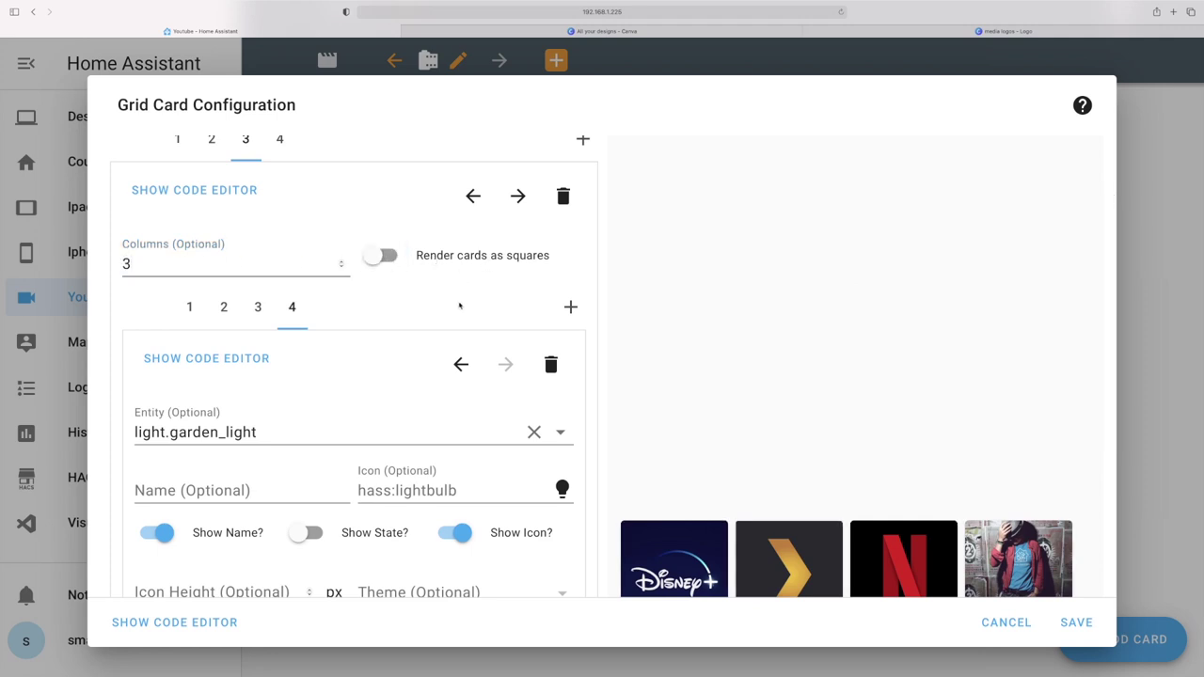
scroll(459, 306, down, 5)
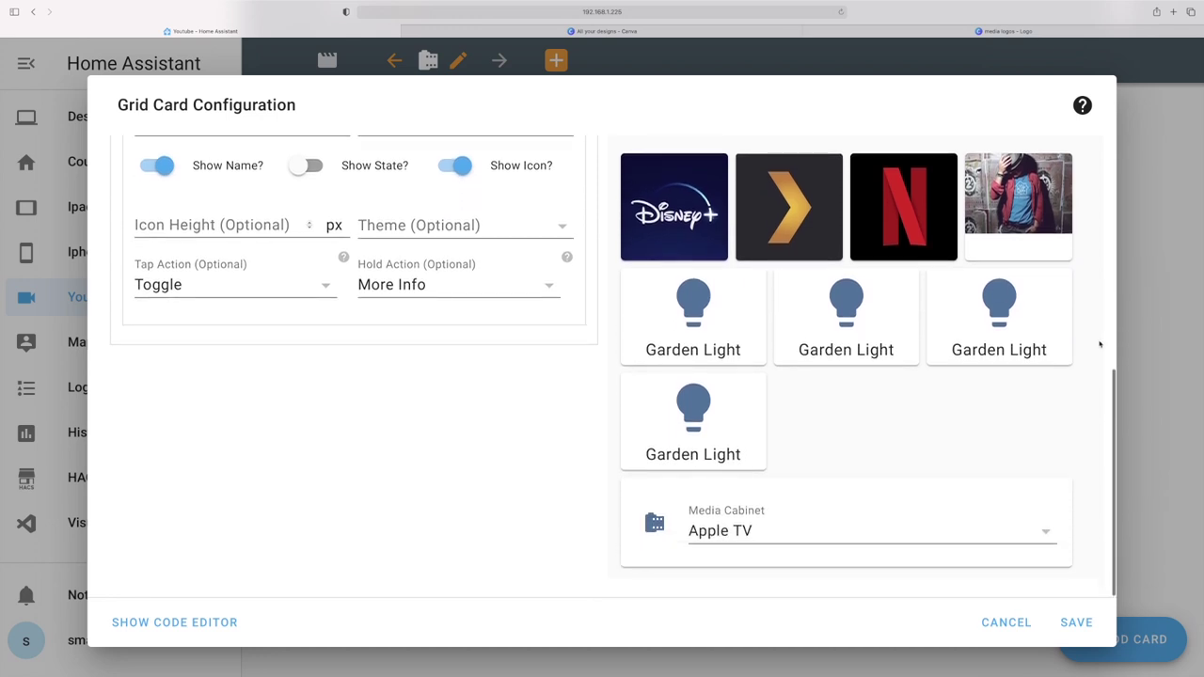
scroll(322, 340, up, 2)
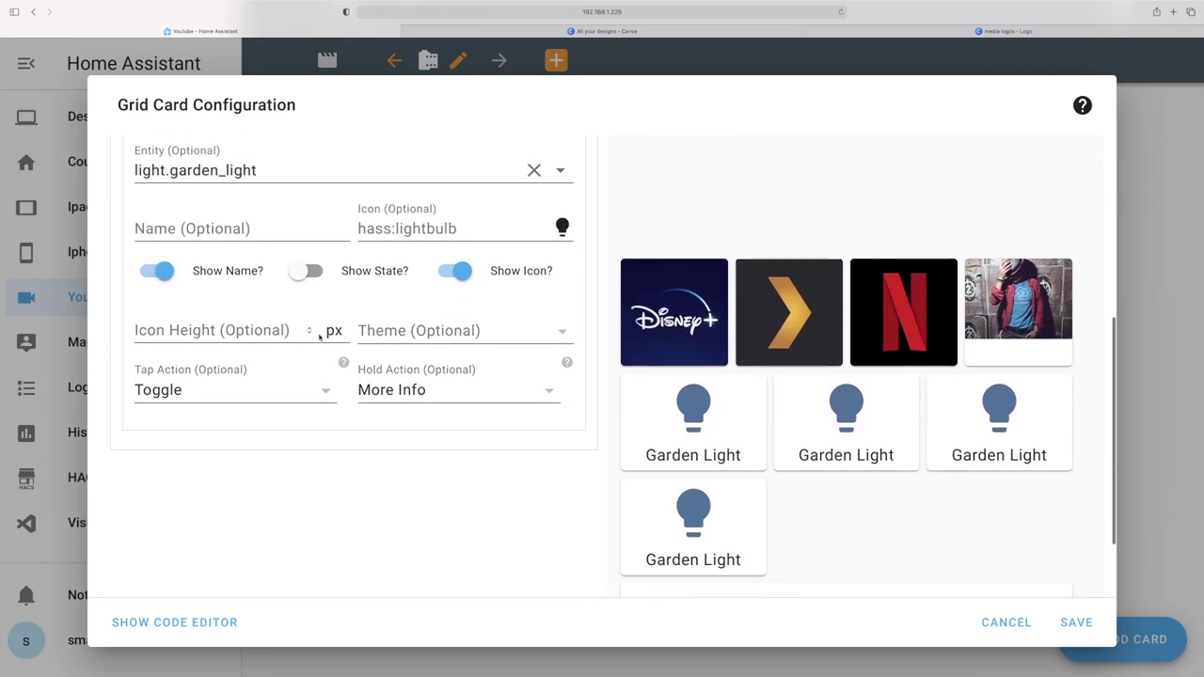
- Hide the name on the fourth button card and set its icon to mdi:arrow-left
scroll(319, 338, down, 1)
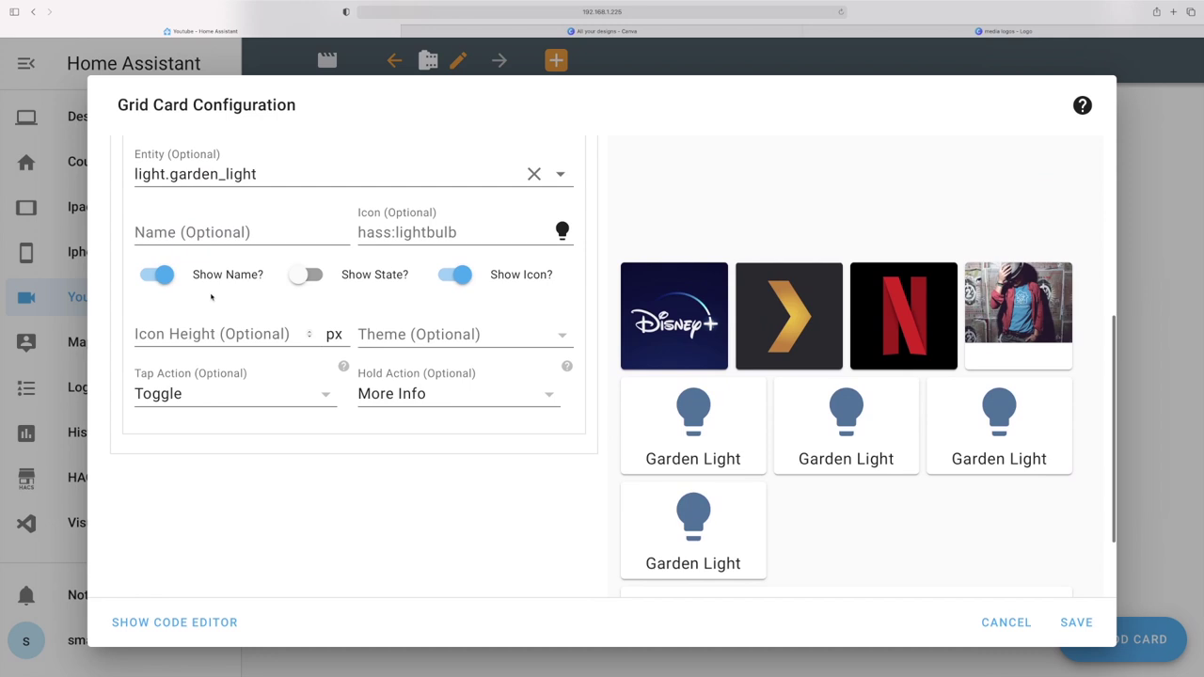
click(162, 276)
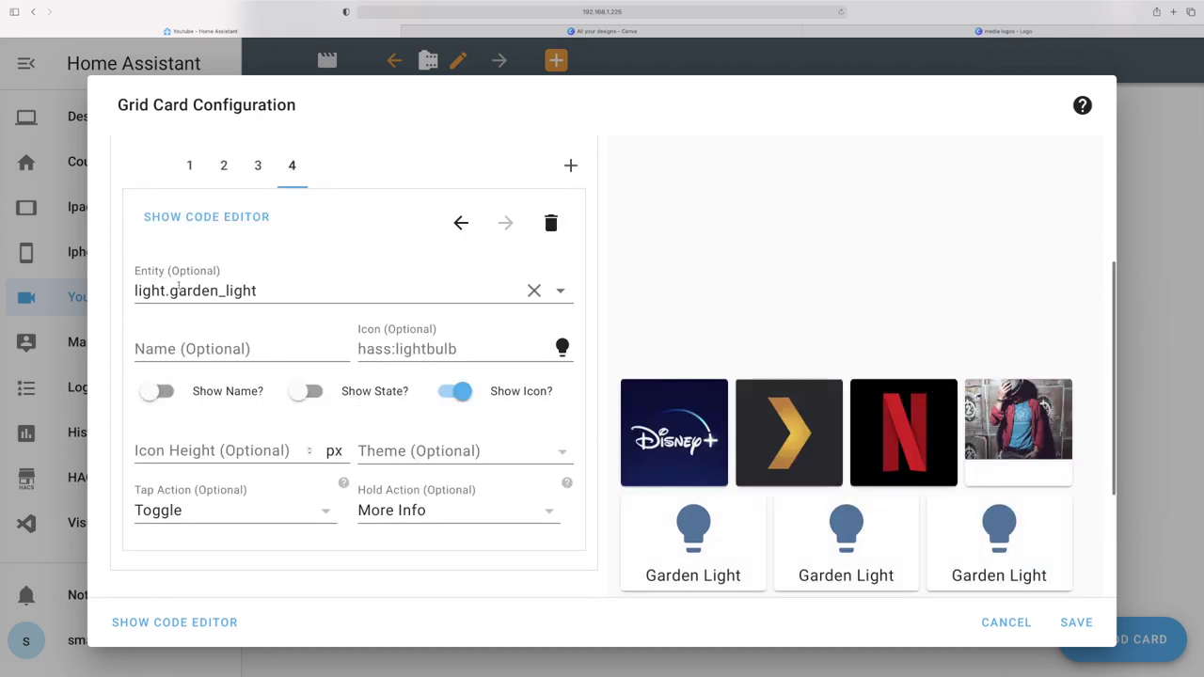
scroll(685, 374, down, 2)
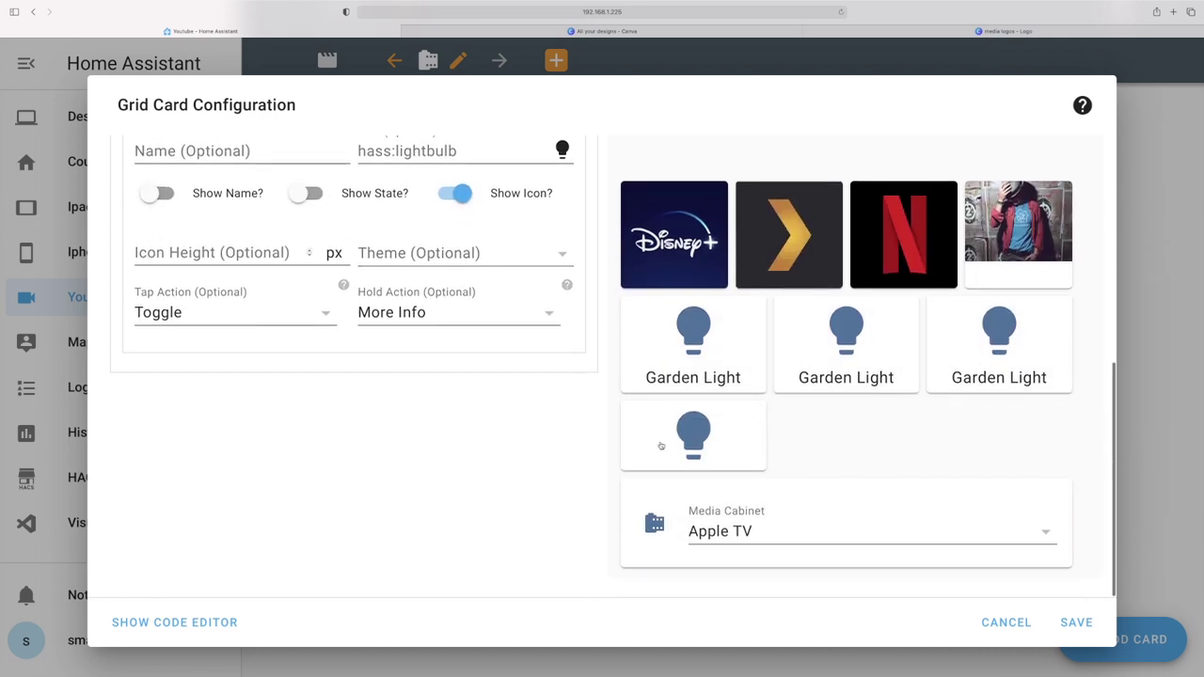
scroll(339, 330, up, 3)
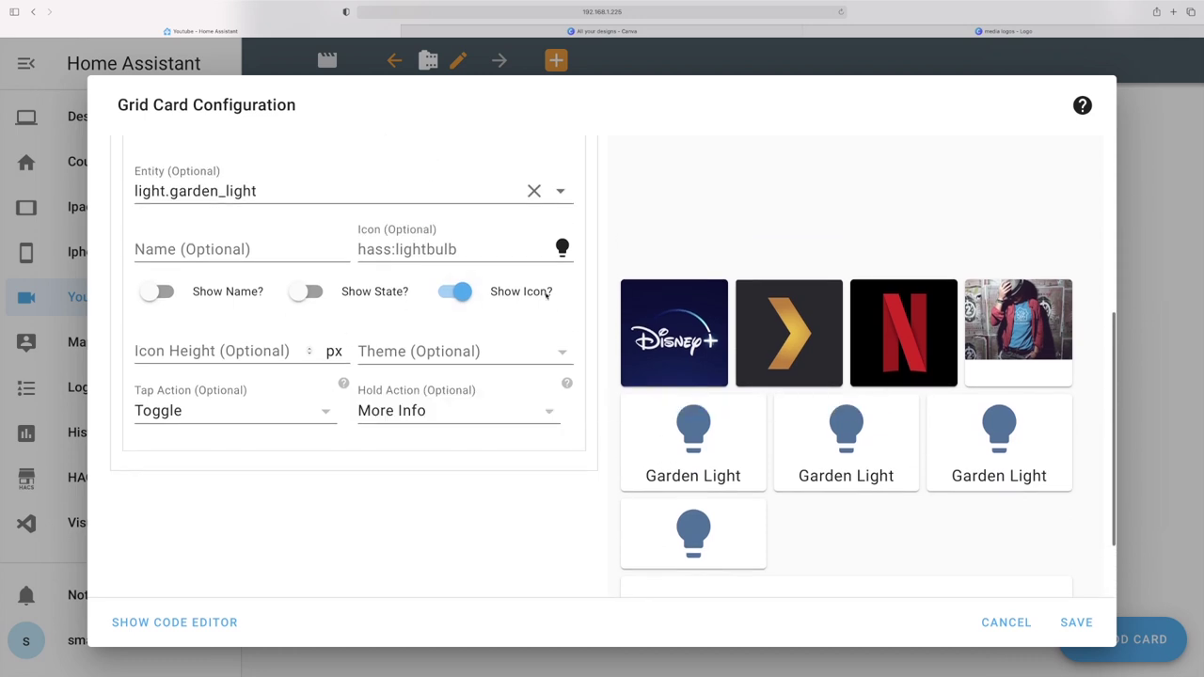
click(431, 248)
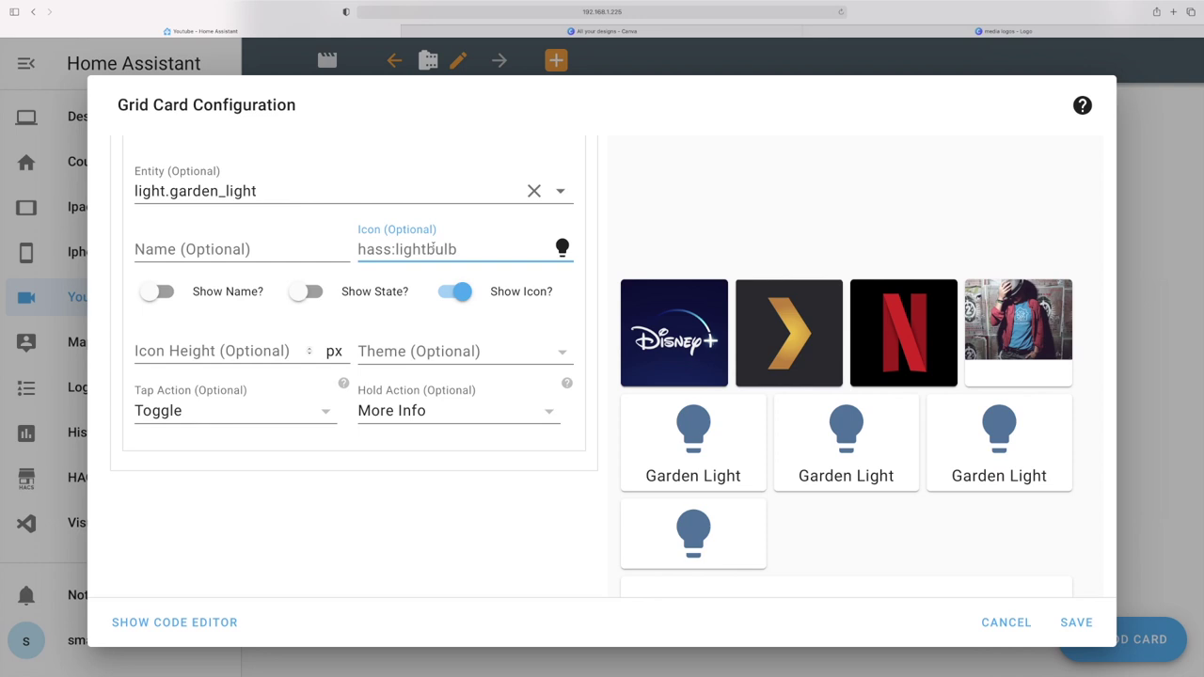
text(mdi:)
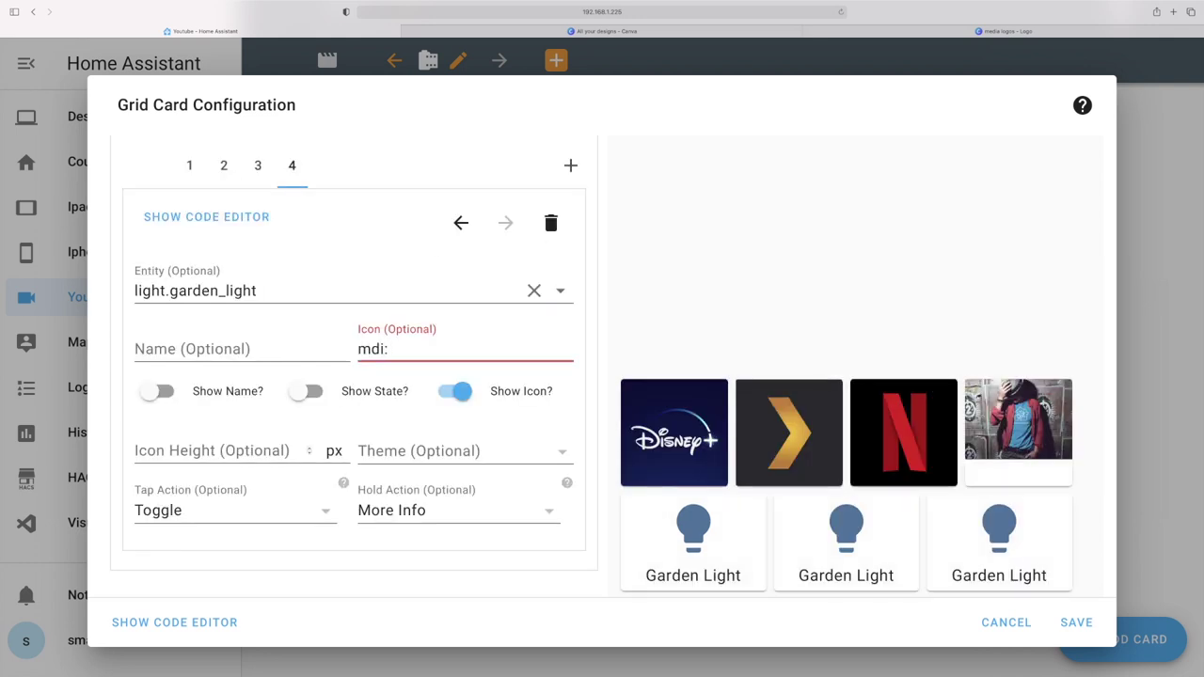
text(arrow-left)
scroll(611, 367, down, 3)
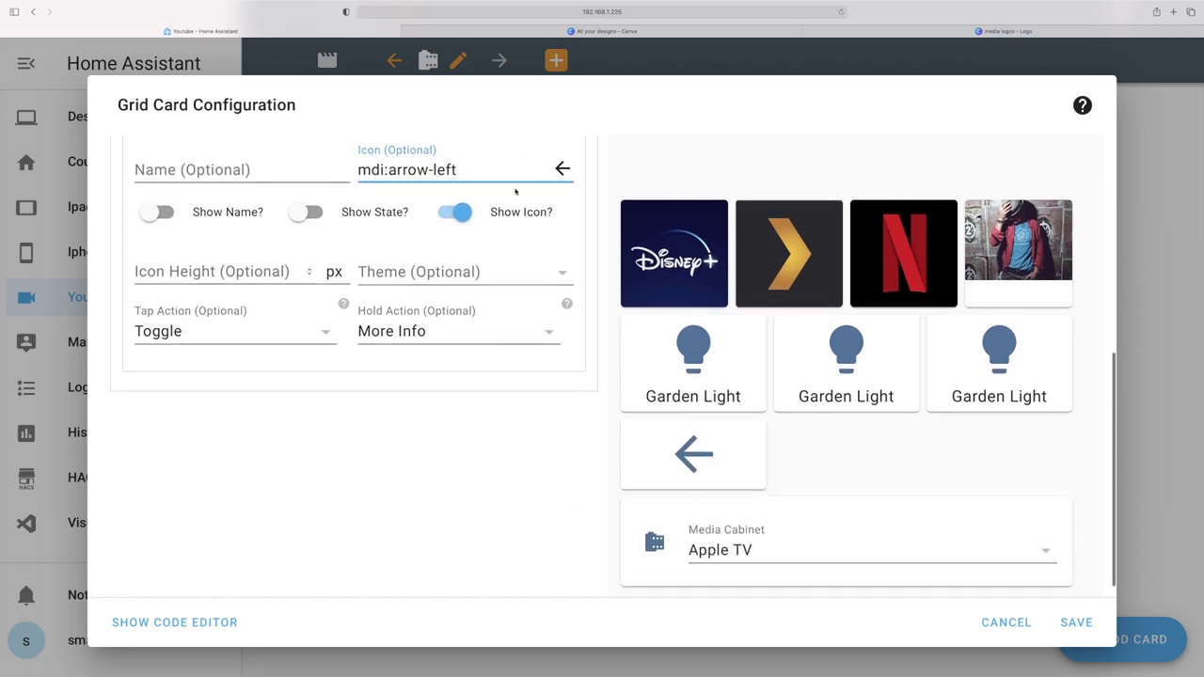
- Examine the fourth button's icon name, looking at its mdi prefix and the arrow-left part separately
scroll(395, 391, up, 2)
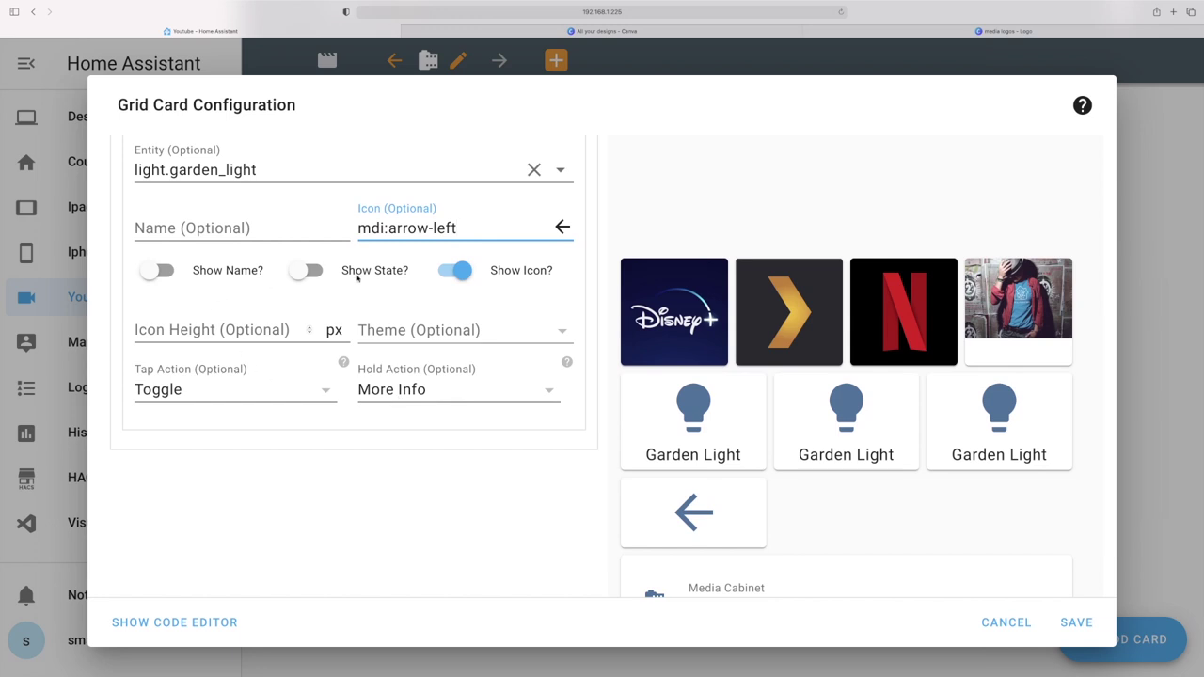
scroll(361, 281, up, 4)
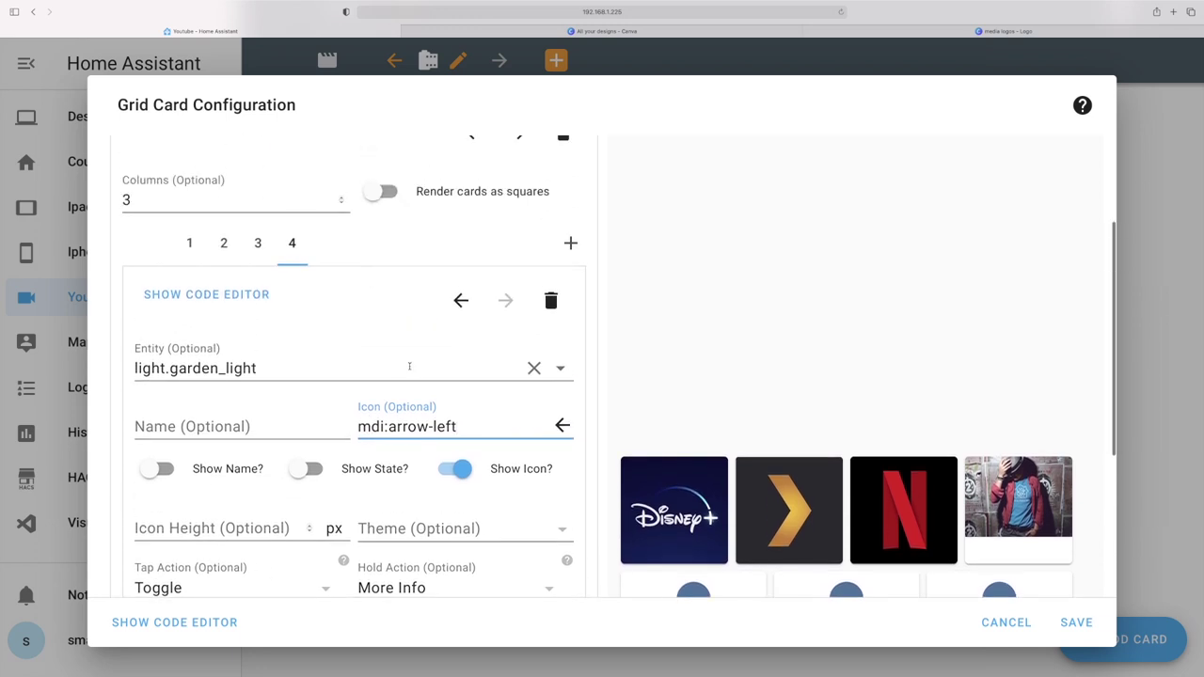
scroll(409, 366, down, 3)
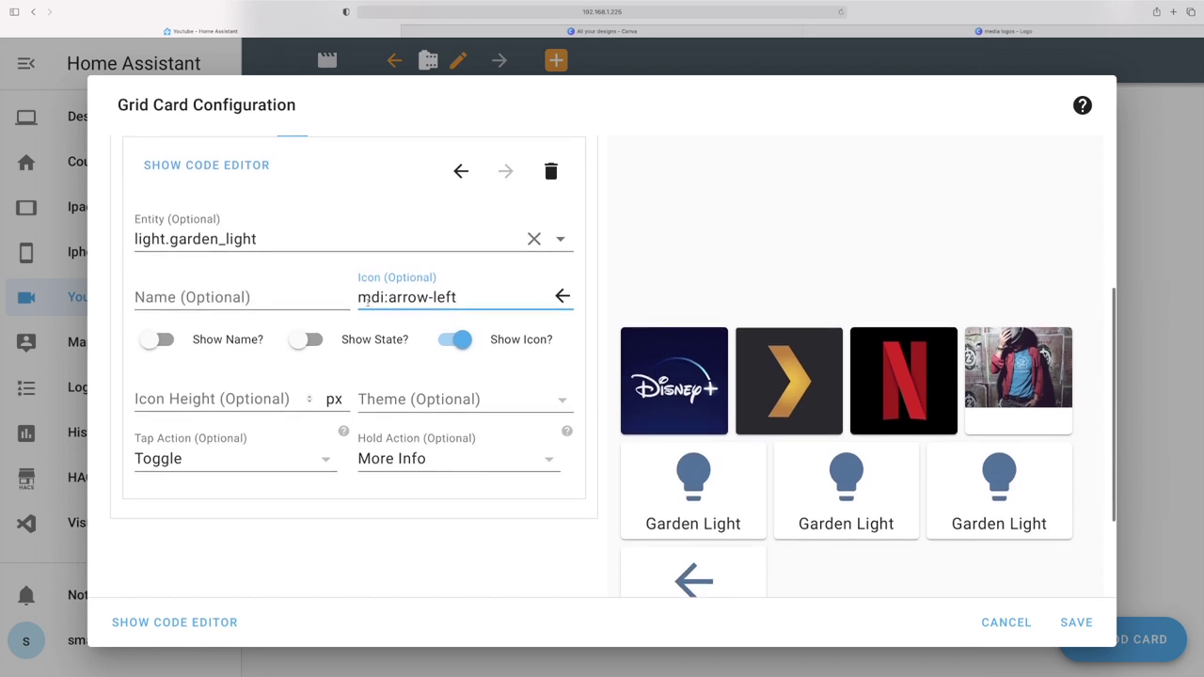
drag(357, 298, 385, 297)
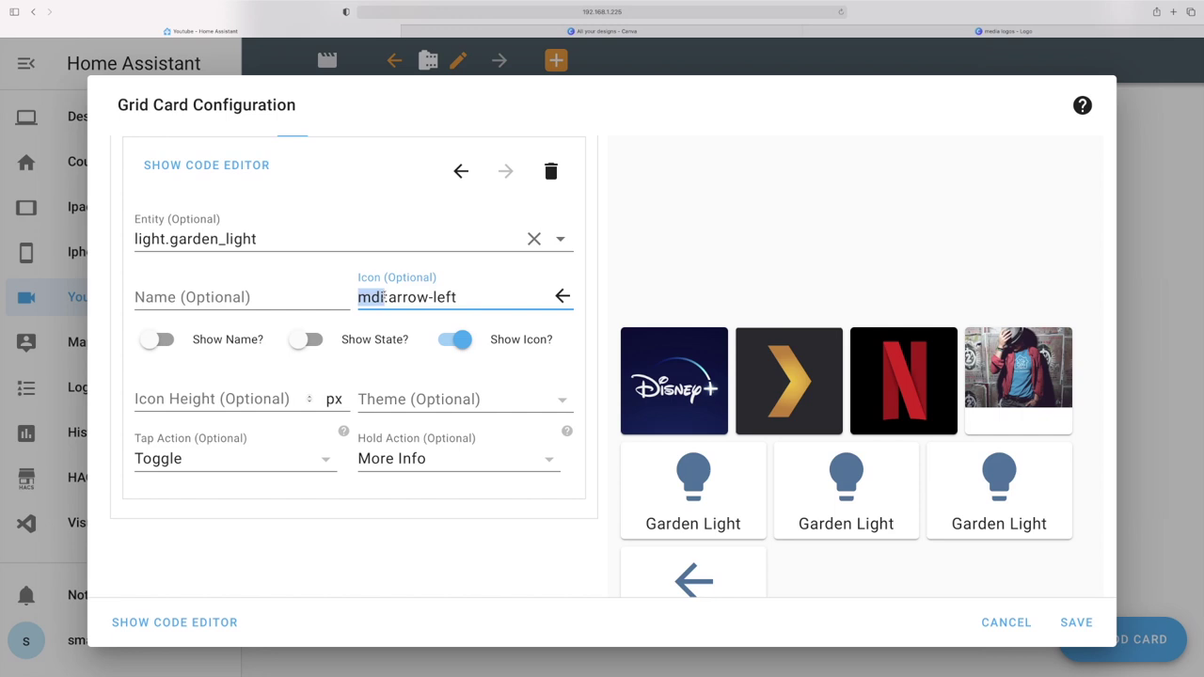
click(400, 297)
drag(389, 297, 566, 301)
scroll(602, 338, down, 3)
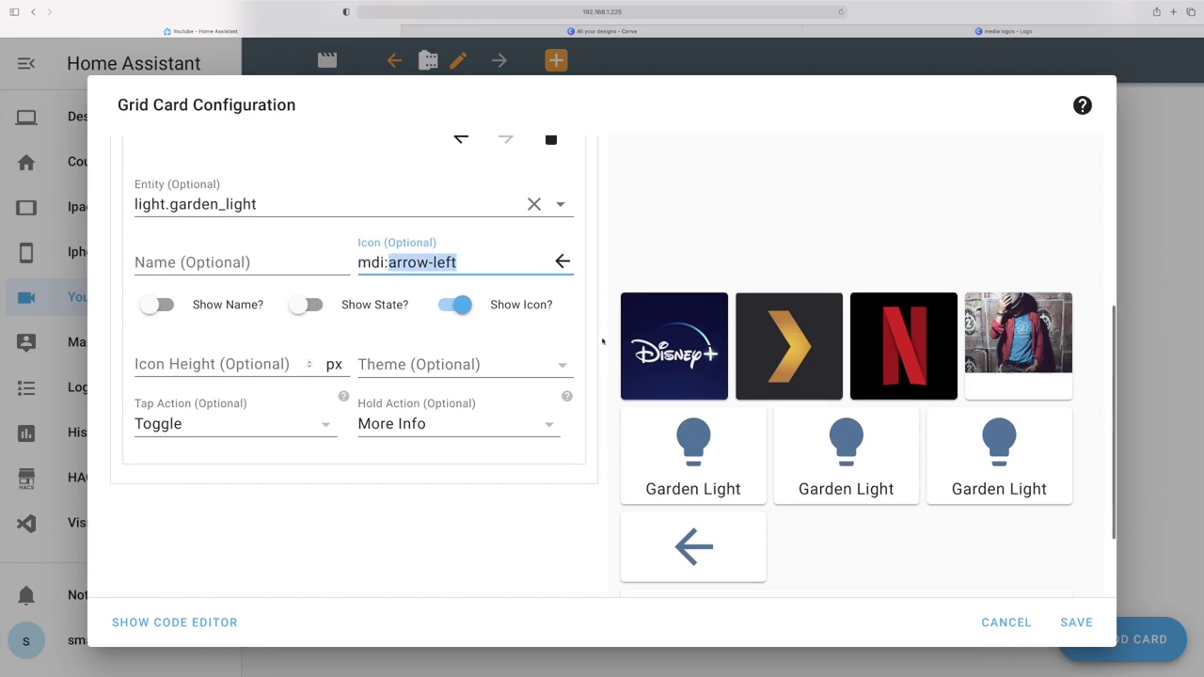
scroll(404, 334, up, 3)
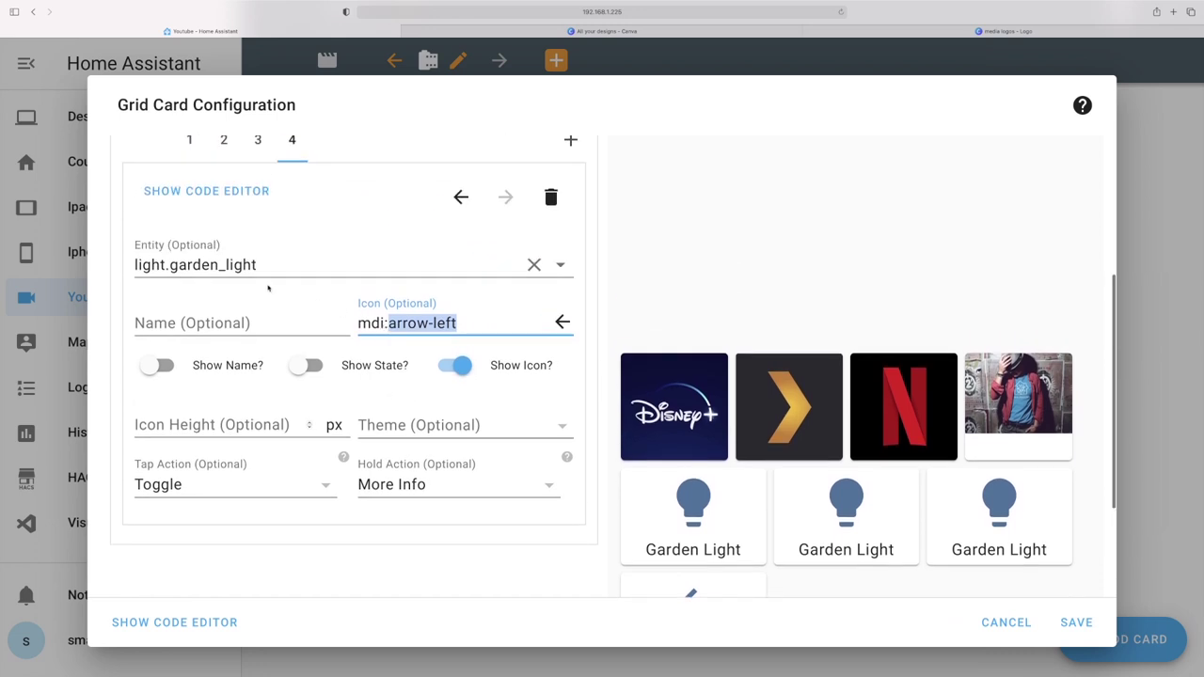
- Set the first button card's entity to the Samsung TV Switch, switch.wake_on_lan
scroll(268, 288, up, 1)
click(252, 167)
click(223, 167)
click(192, 168)
click(184, 291)
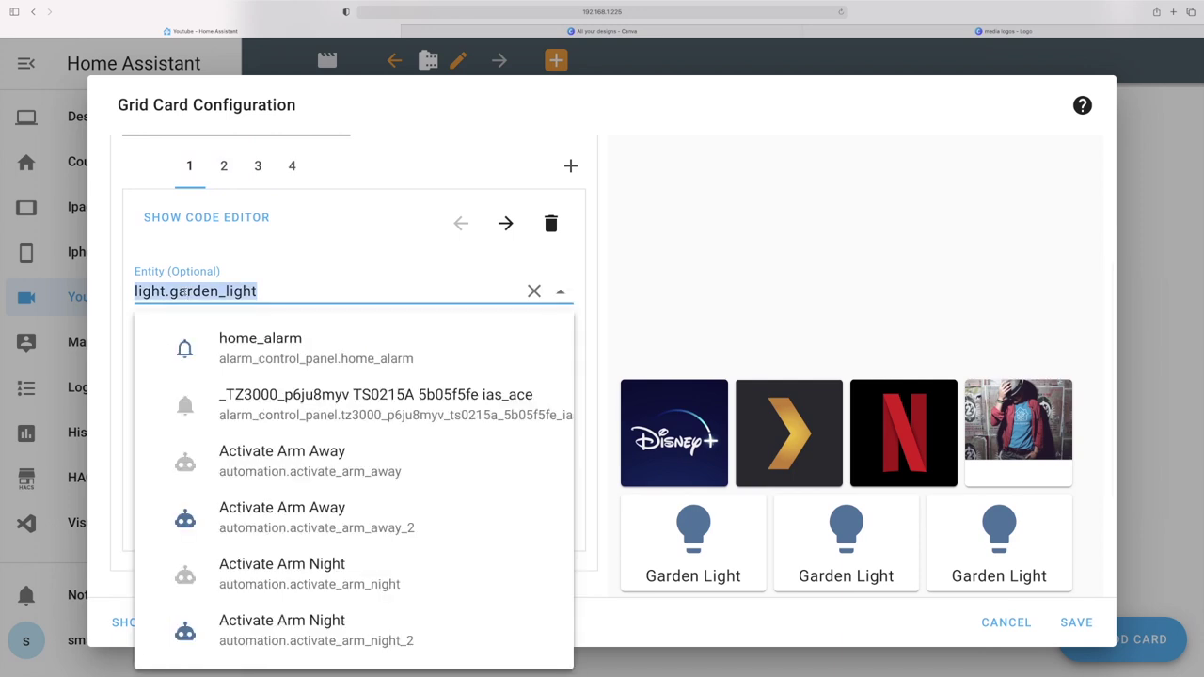
text(switch.)
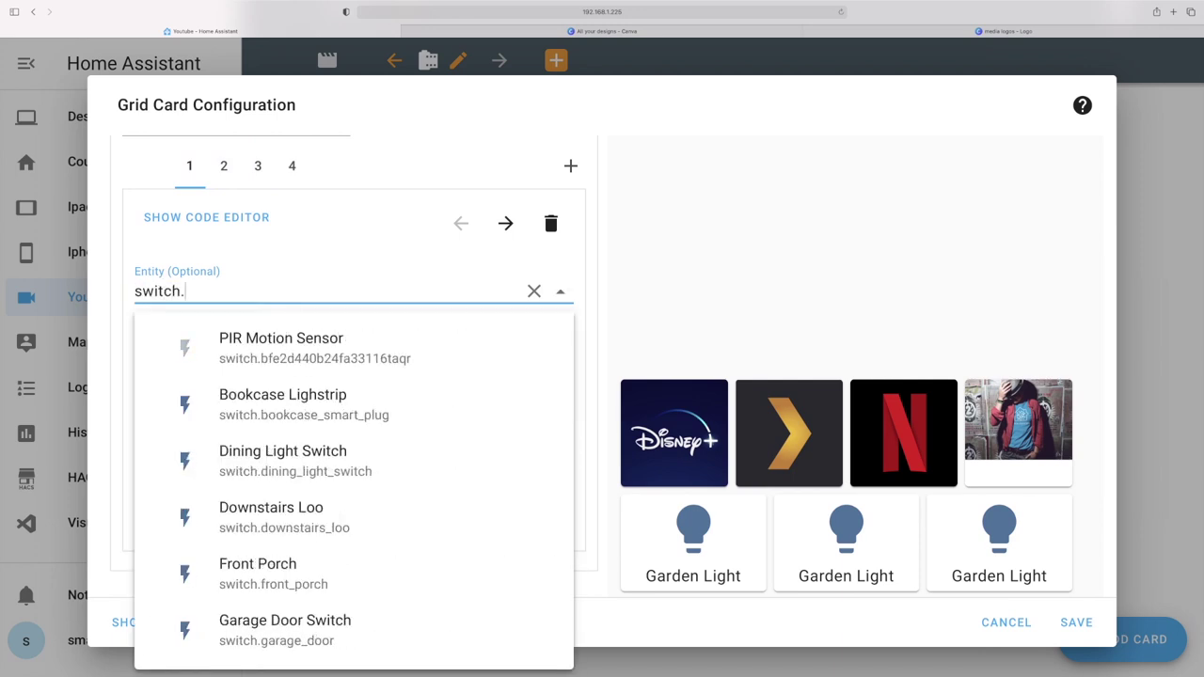
key(ctrl+a)
text(tv)
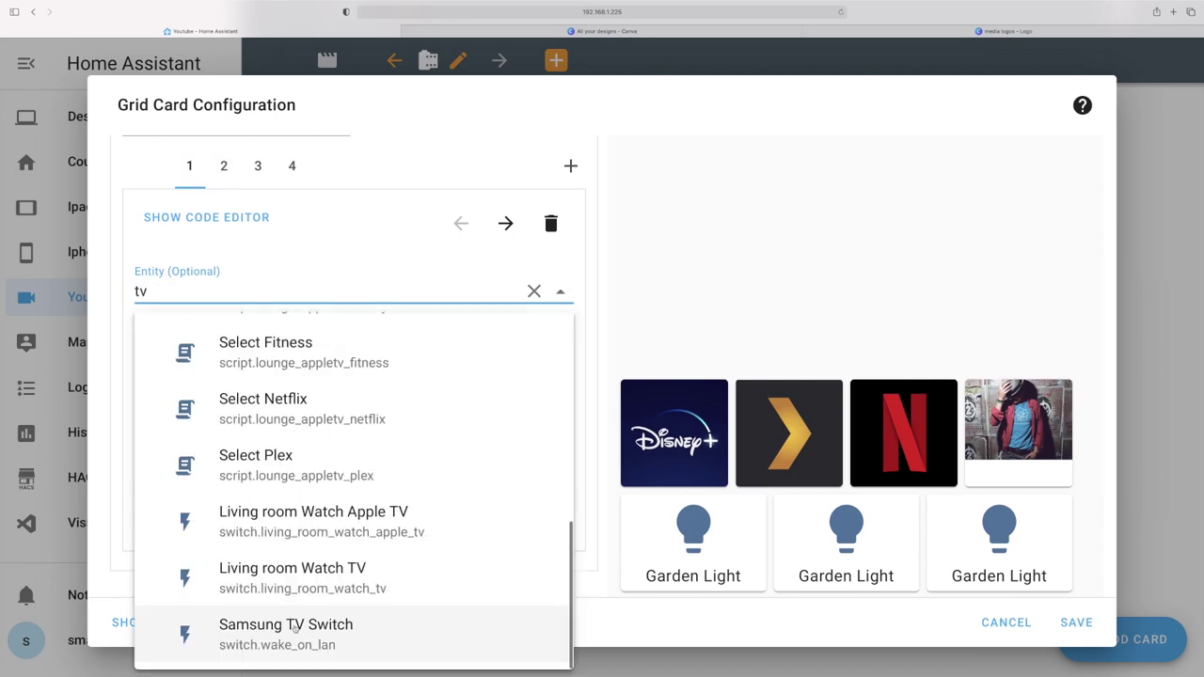
click(283, 629)
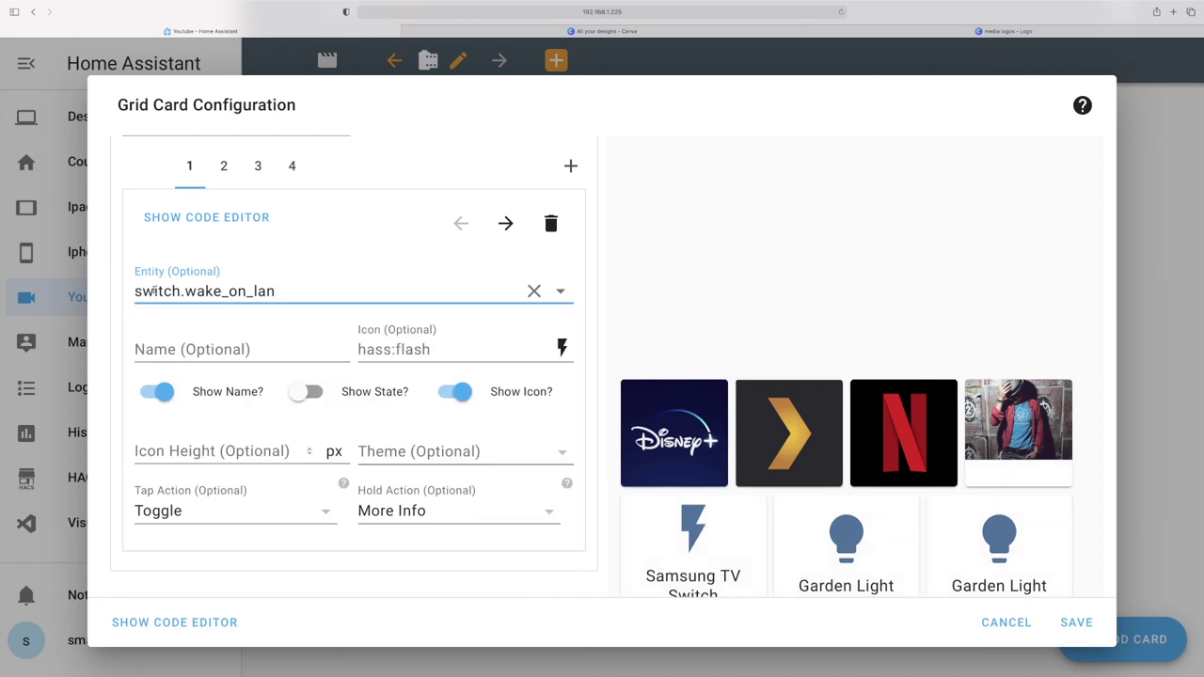
- Hide the name on the first button card, set its icon to mdi:television, and check the preview
scroll(340, 337, down, 1)
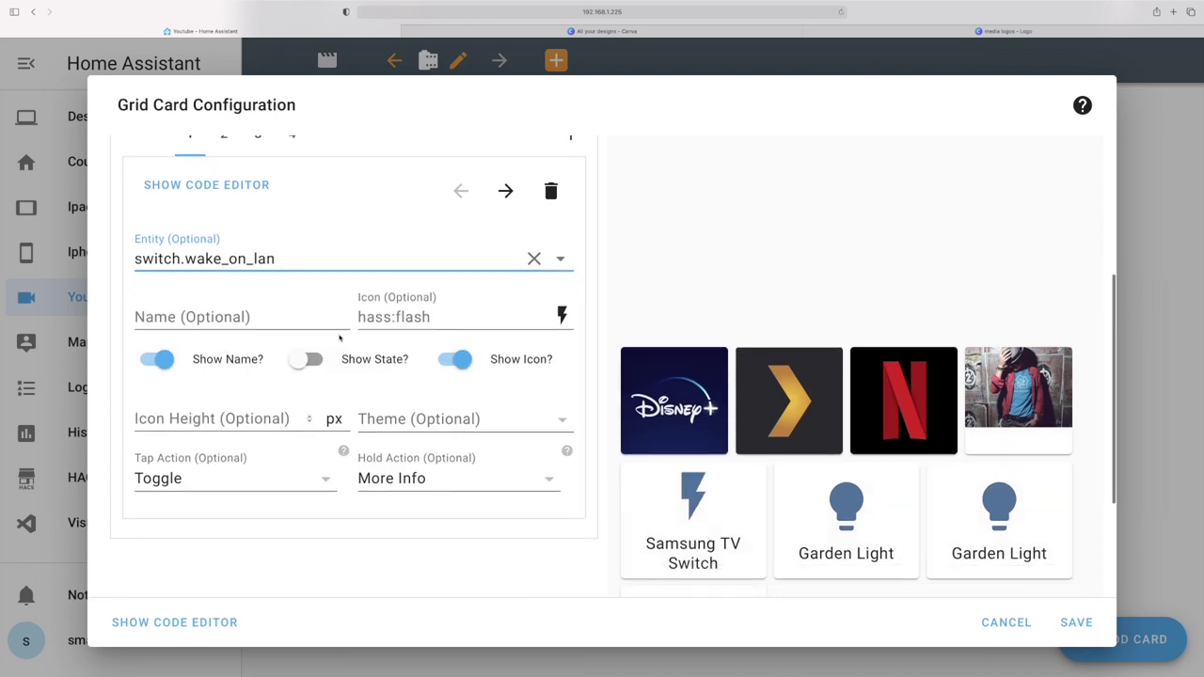
scroll(339, 337, down, 1)
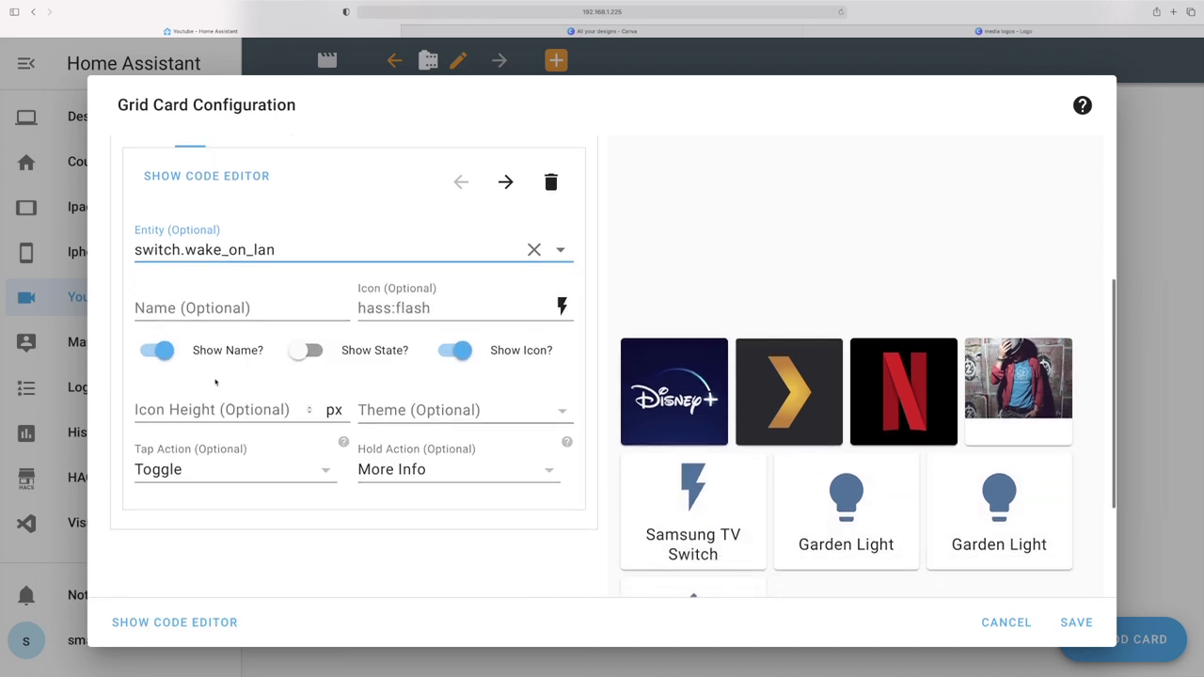
click(160, 352)
scroll(389, 367, down, 2)
click(397, 271)
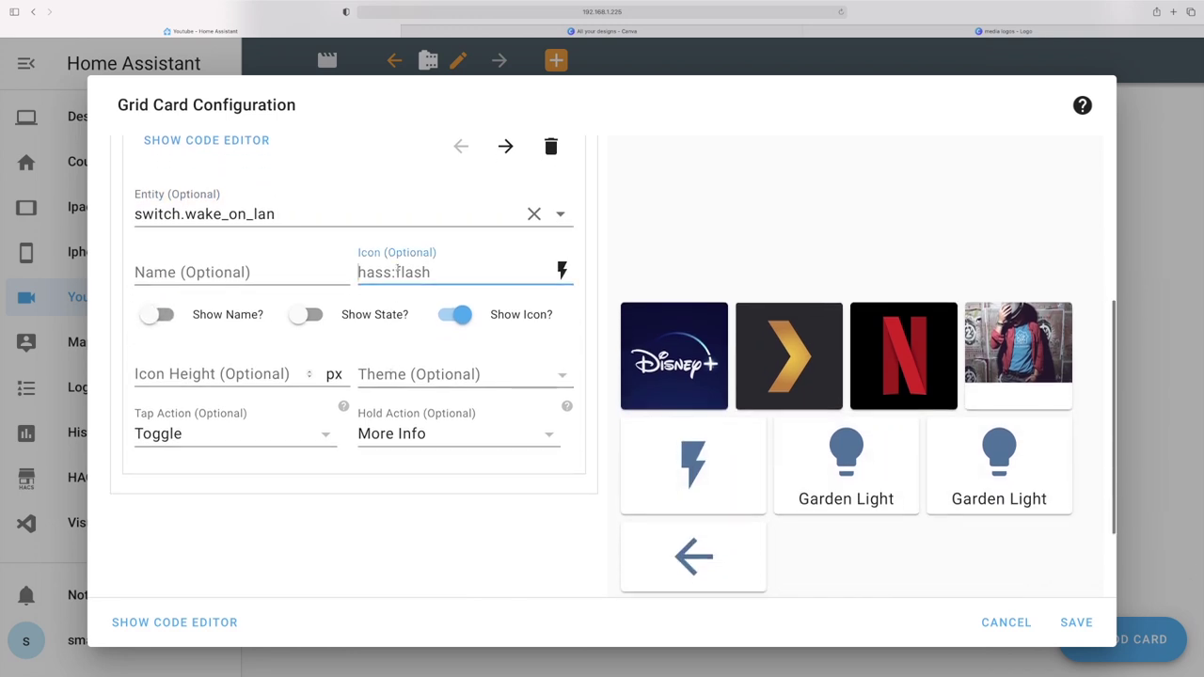
key(ctrl+a)
text(mdi:television)
scroll(750, 377, down, 4)
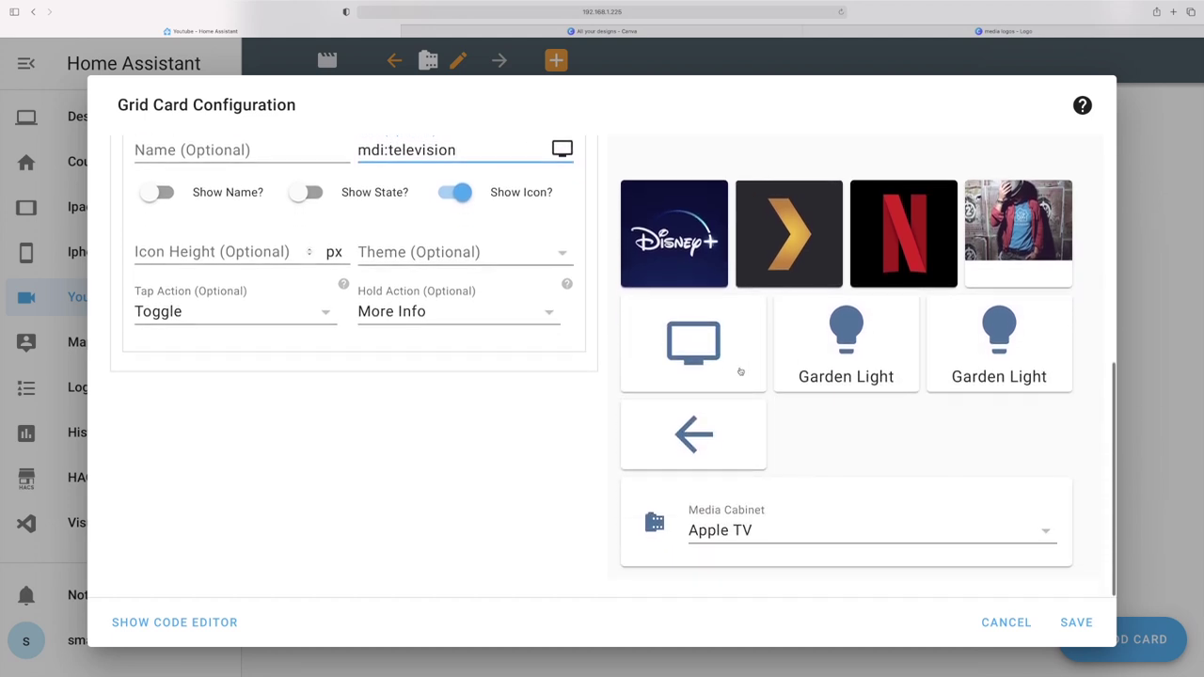
- Fill the button grid with further Garden Light button cards to make three rows of three
scroll(694, 363, up, 2)
scroll(695, 412, up, 3)
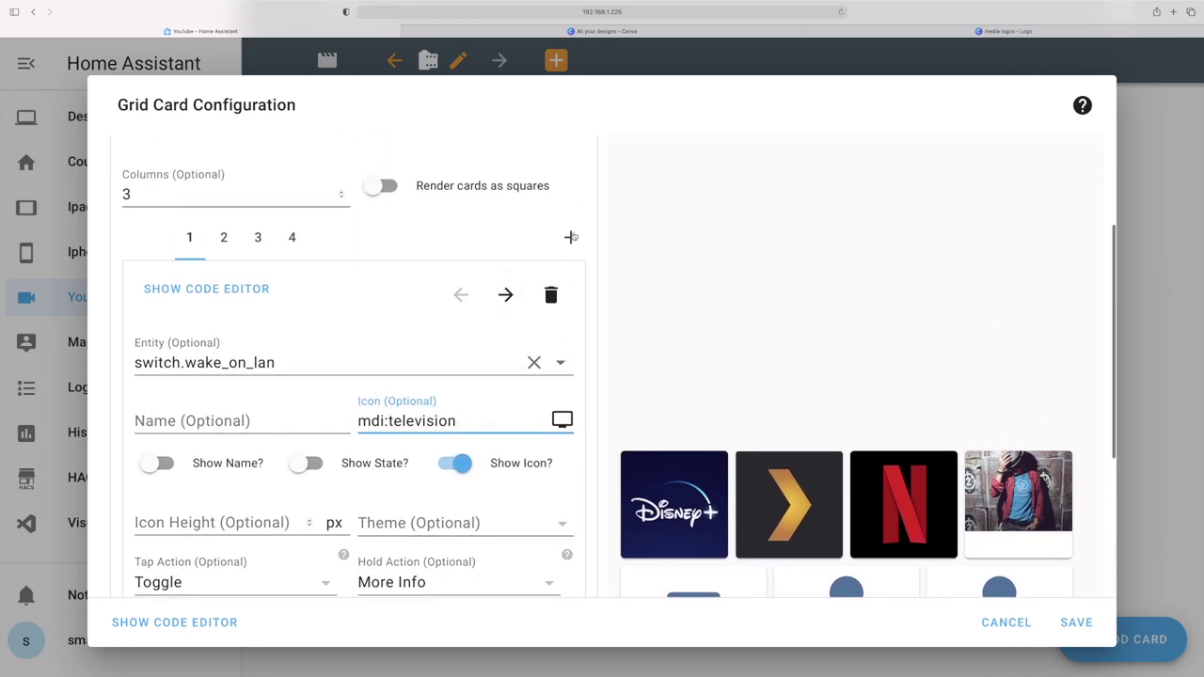
click(570, 239)
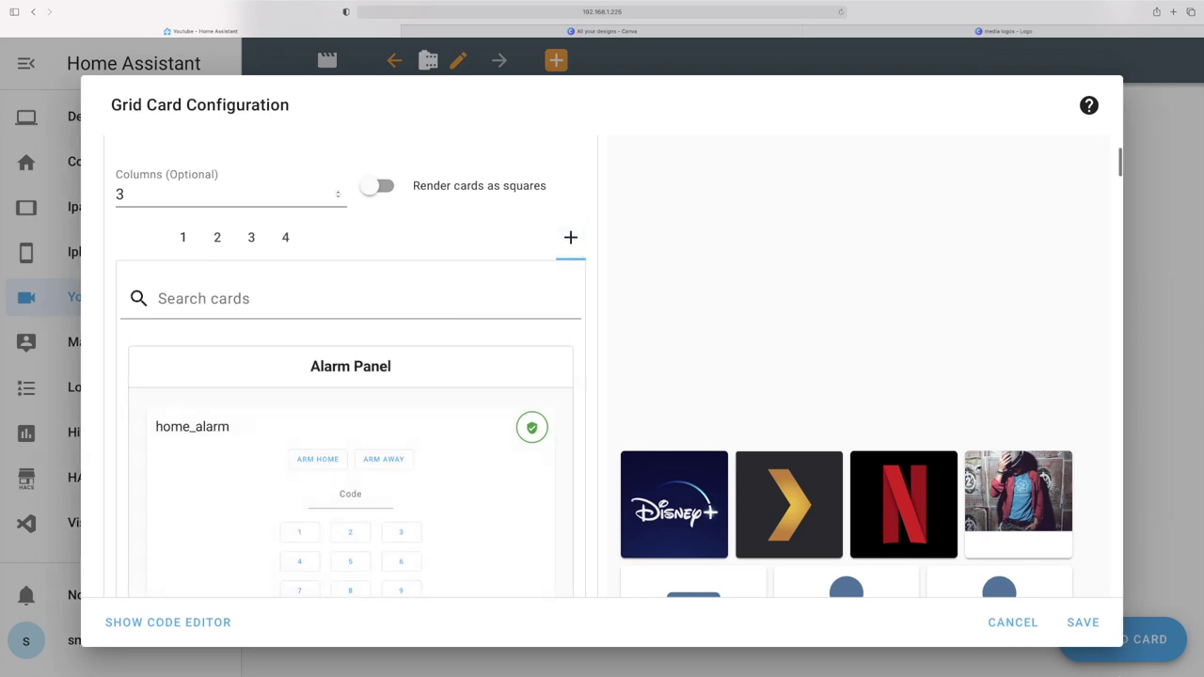
key(Escape)
scroll(435, 414, up, 2)
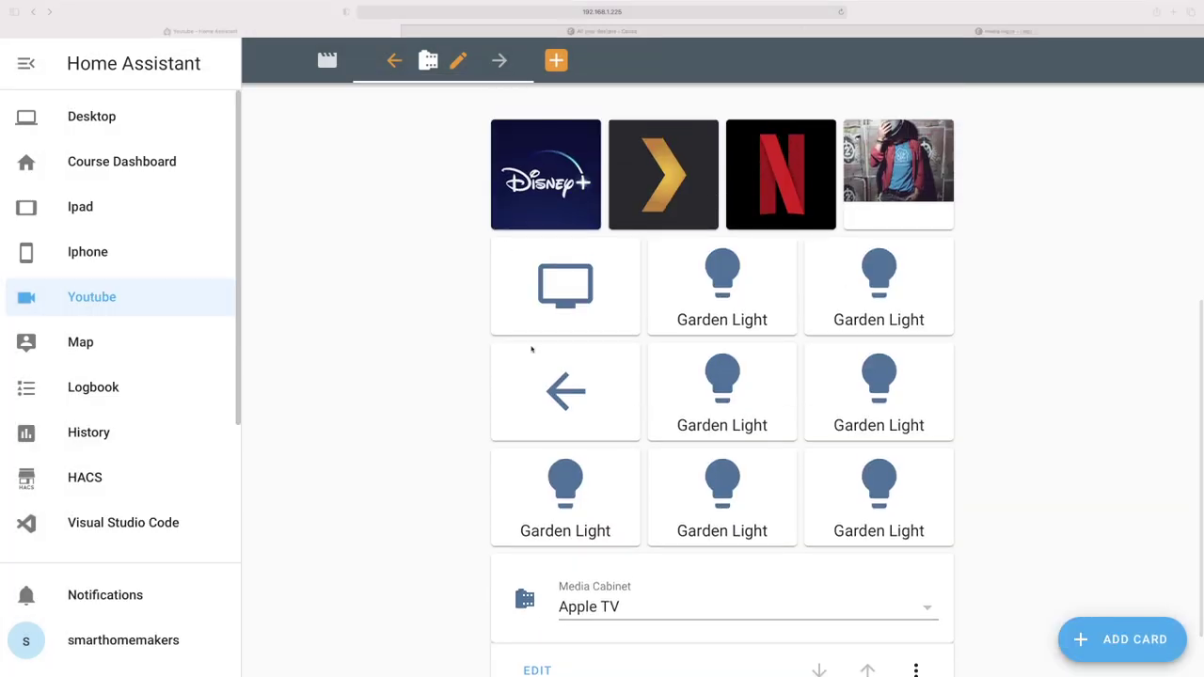
- Leave dashboard editing and compare the new media cabinet view with the finished remote in the first view
scroll(531, 350, up, 1)
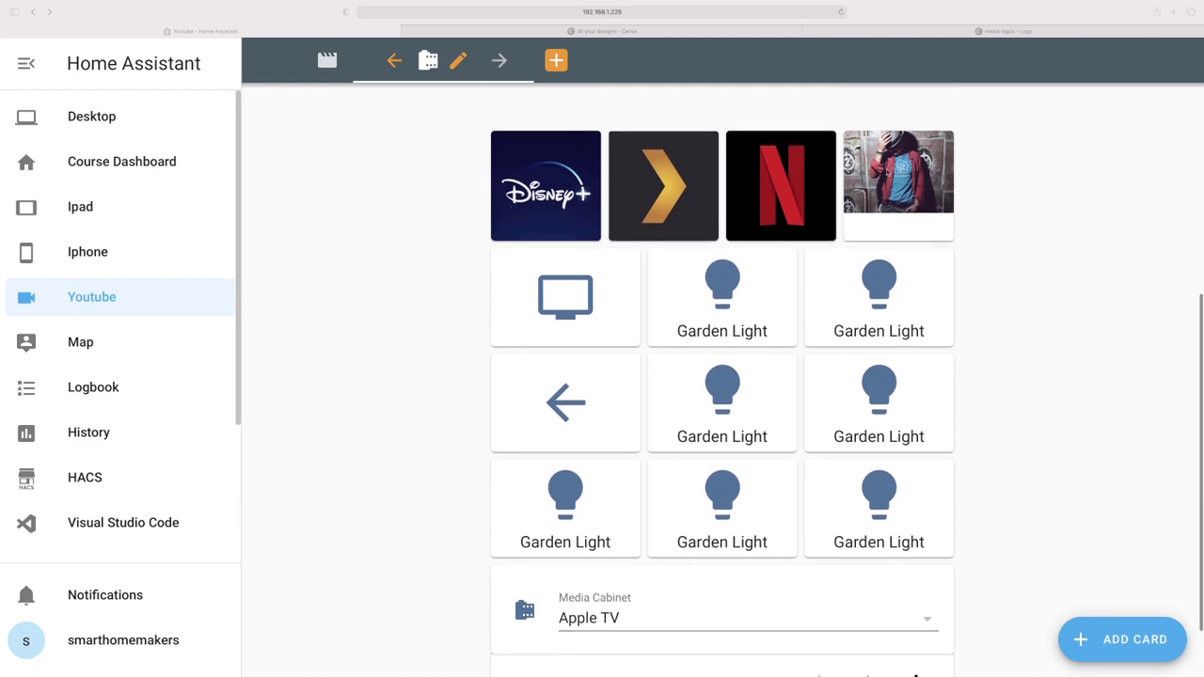
scroll(357, 194, up, 5)
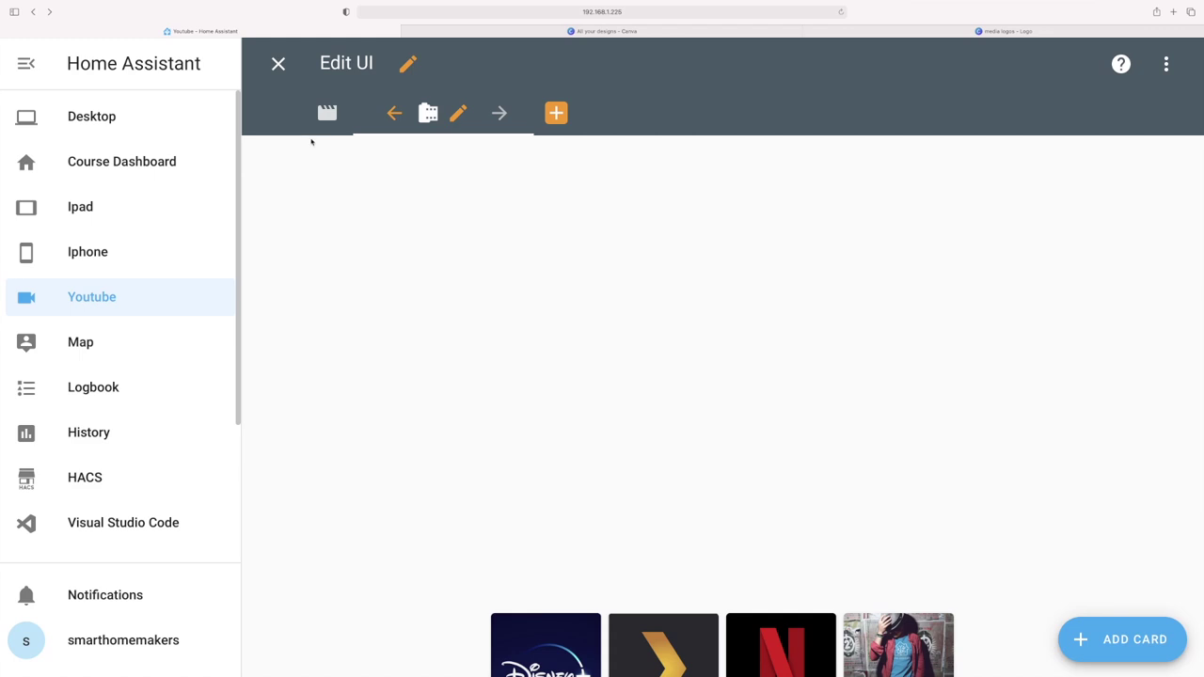
click(279, 63)
scroll(395, 389, down, 5)
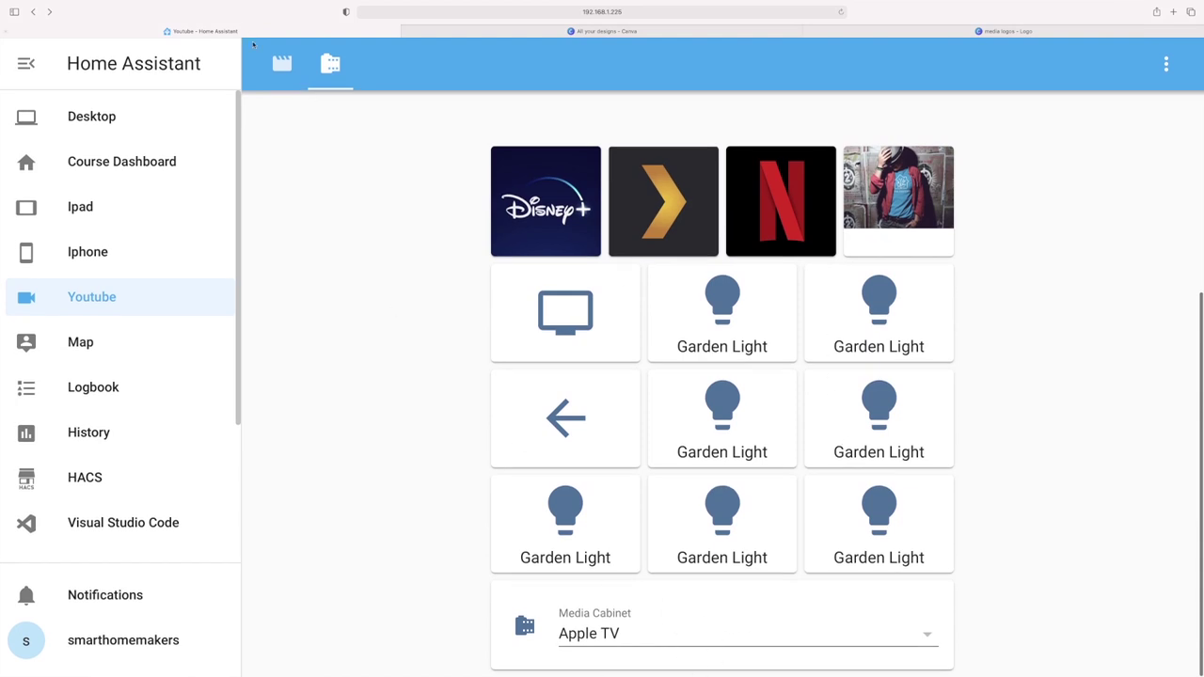
click(270, 66)
scroll(453, 282, down, 3)
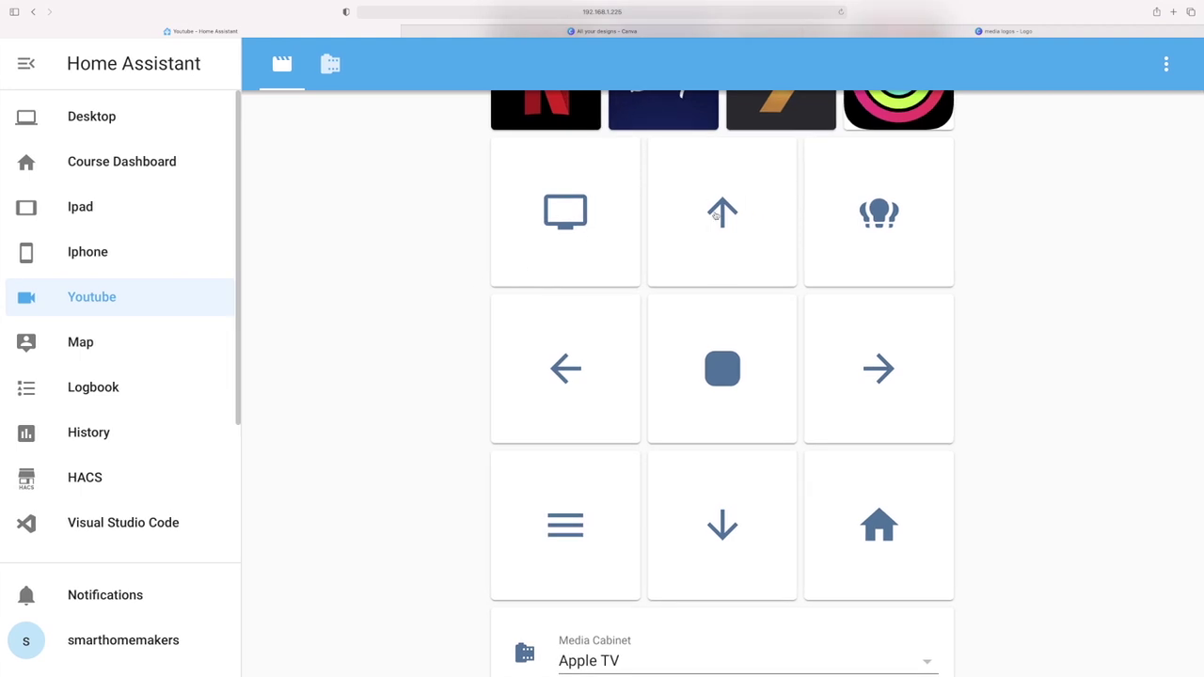
click(331, 64)
scroll(728, 395, down, 5)
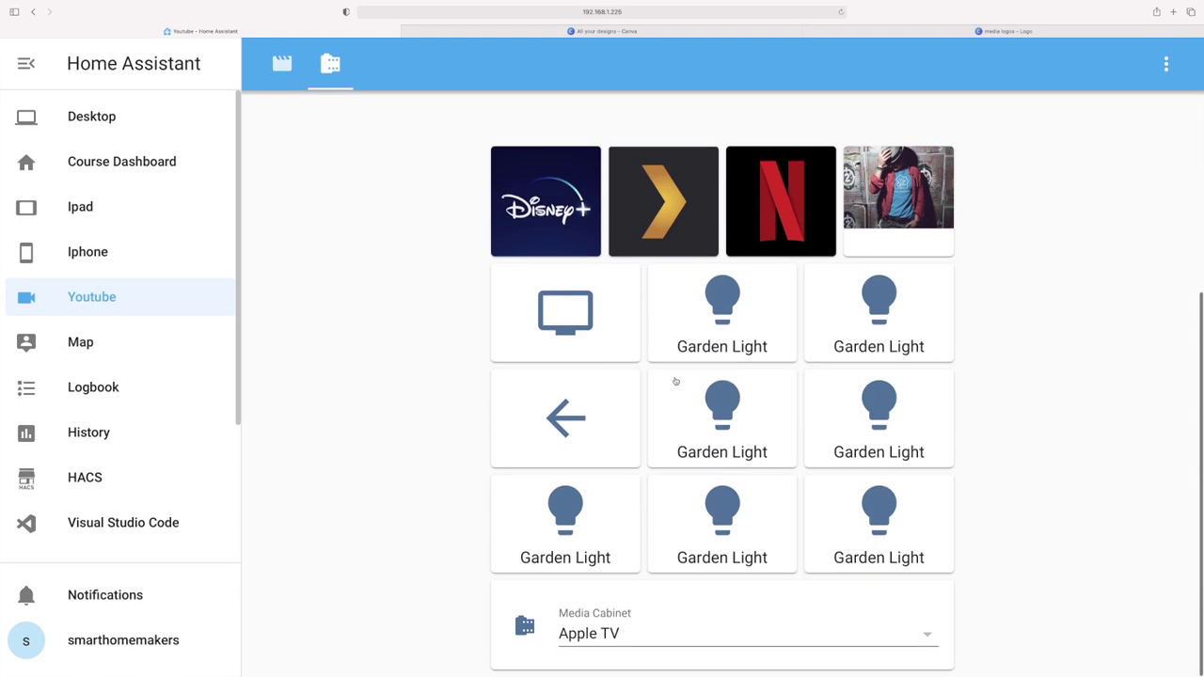
scroll(630, 226, up, 2)
scroll(631, 227, up, 4)
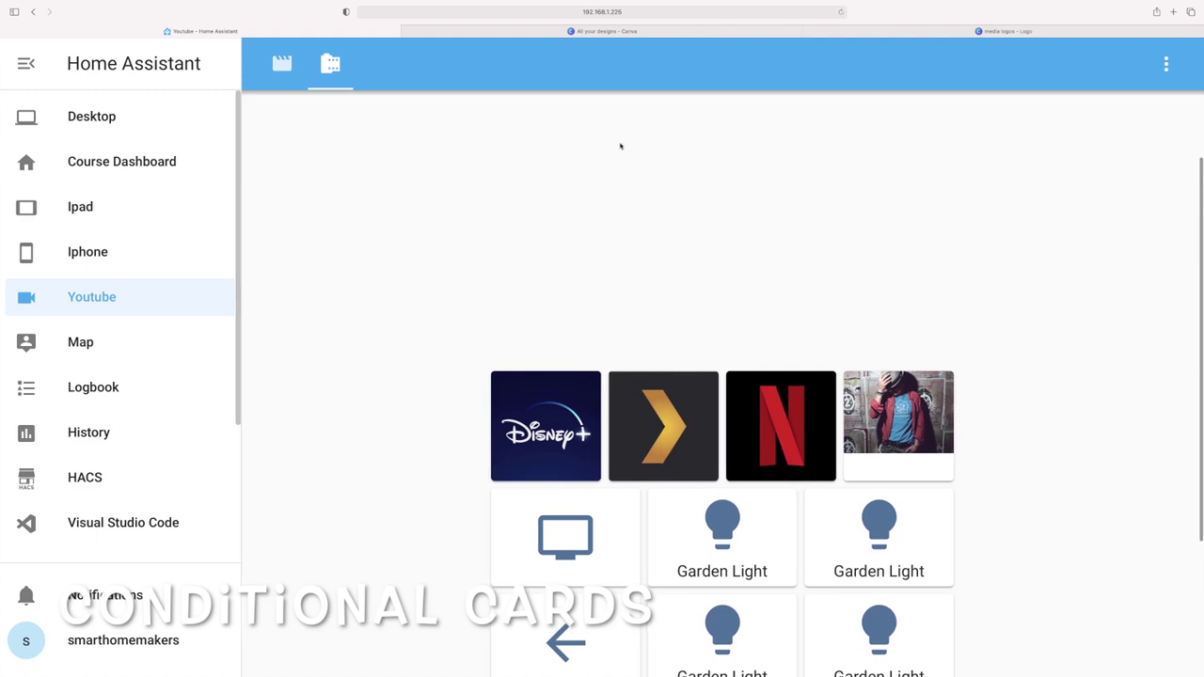
- Reopen the outer grid card's configuration and add a Conditional card to its first nested grid
scroll(522, 204, up, 3)
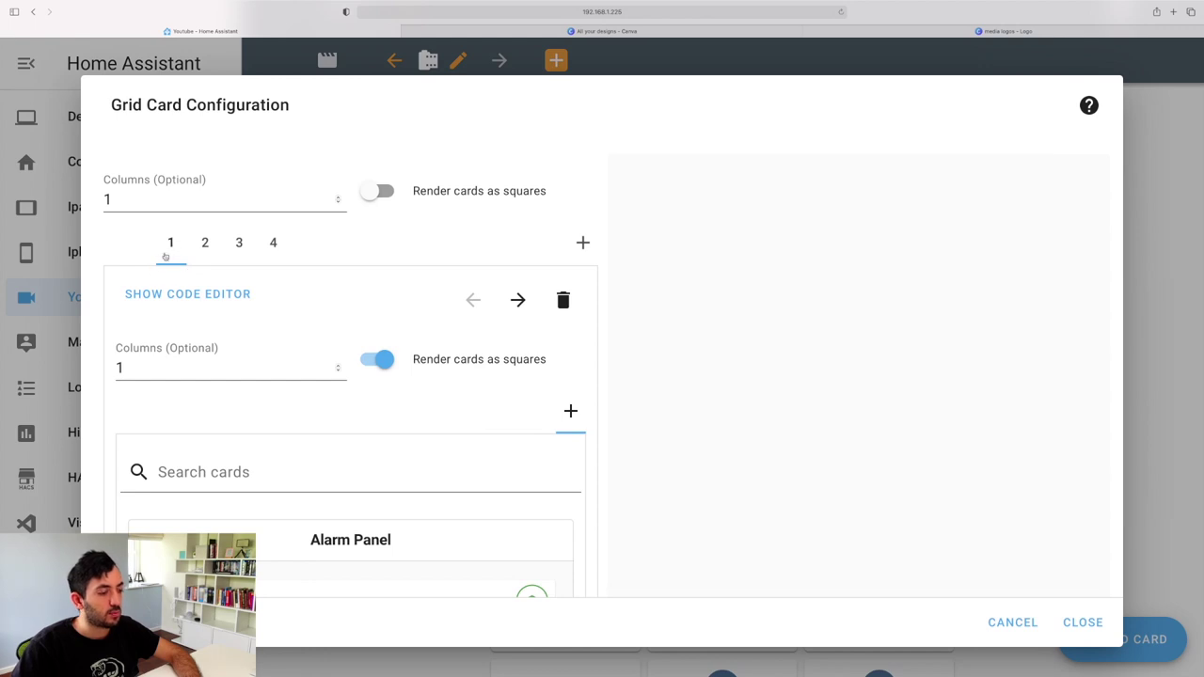
scroll(285, 366, down, 5)
click(193, 207)
text(condi)
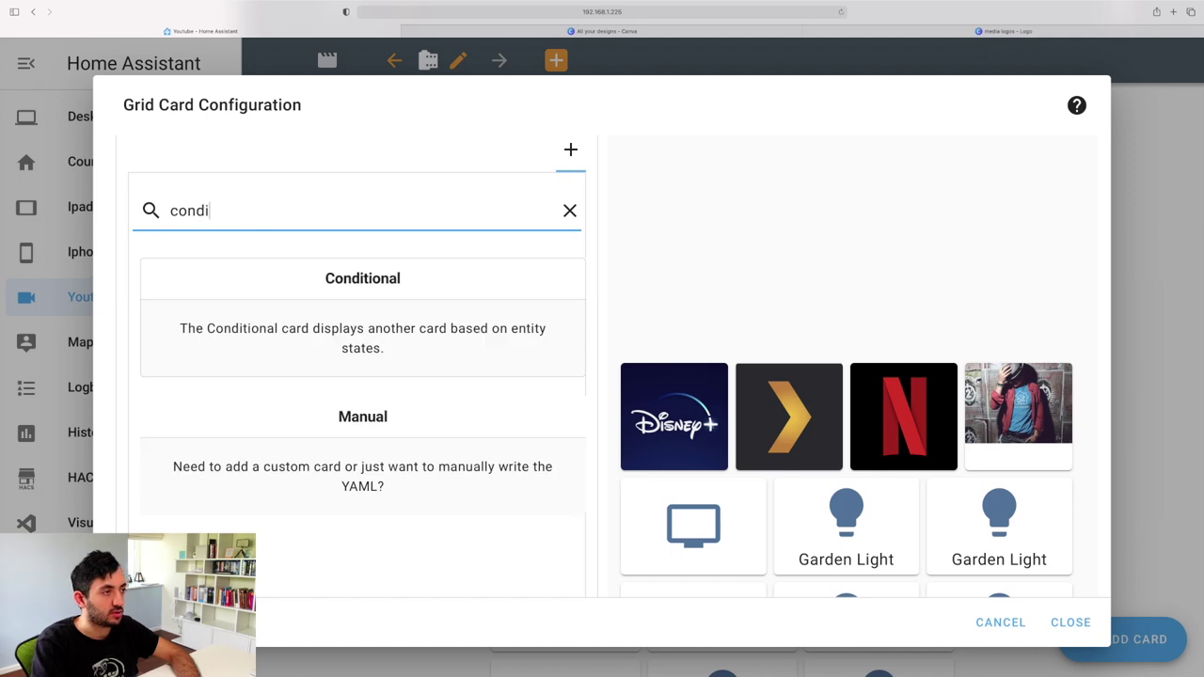
click(354, 341)
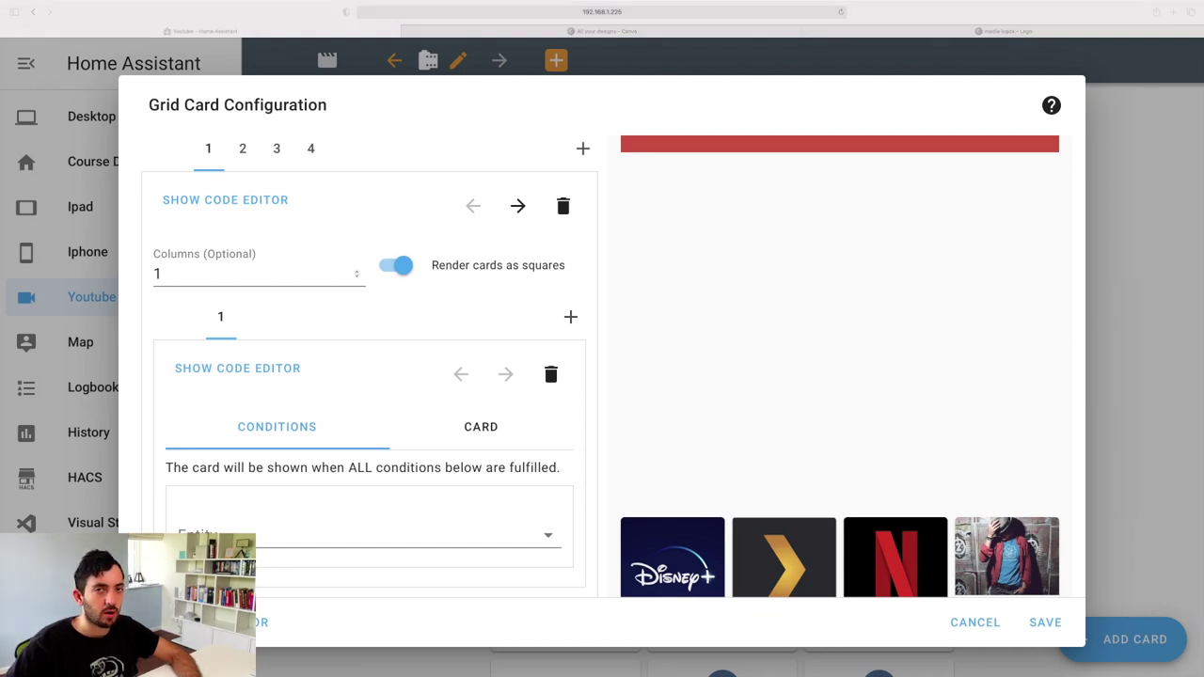
- Review the Conditional card's conditions and card settings, and choose Custom: Mini Media Player as the card it displays
scroll(263, 297, down, 2)
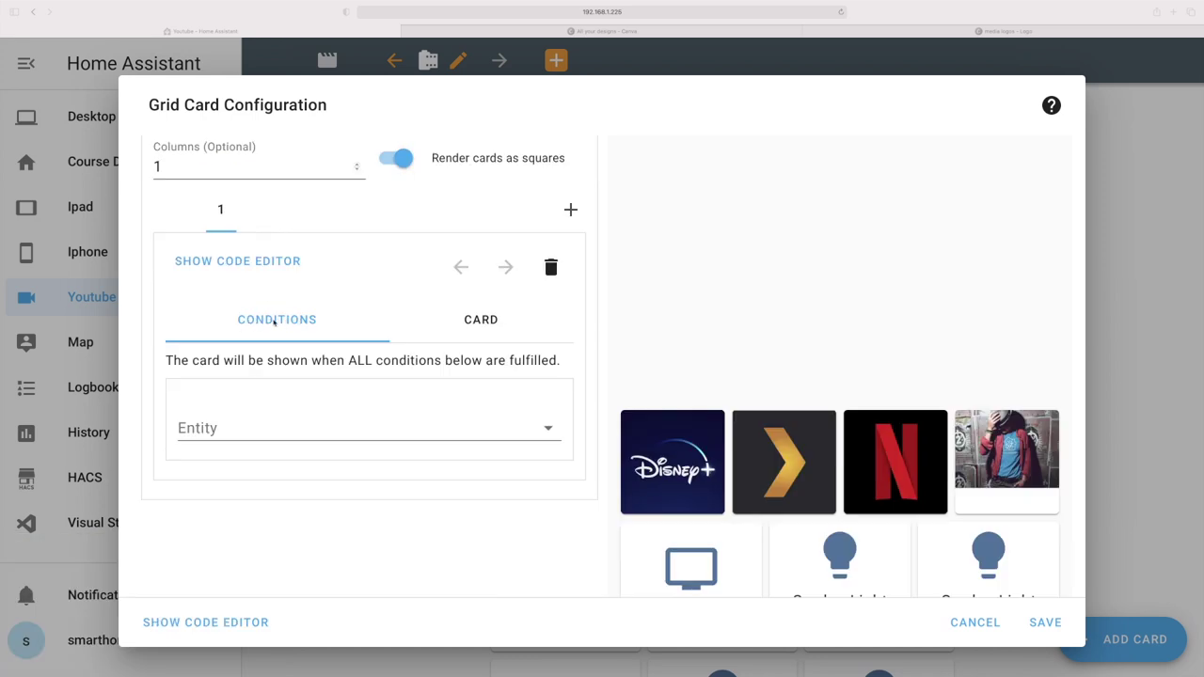
click(339, 326)
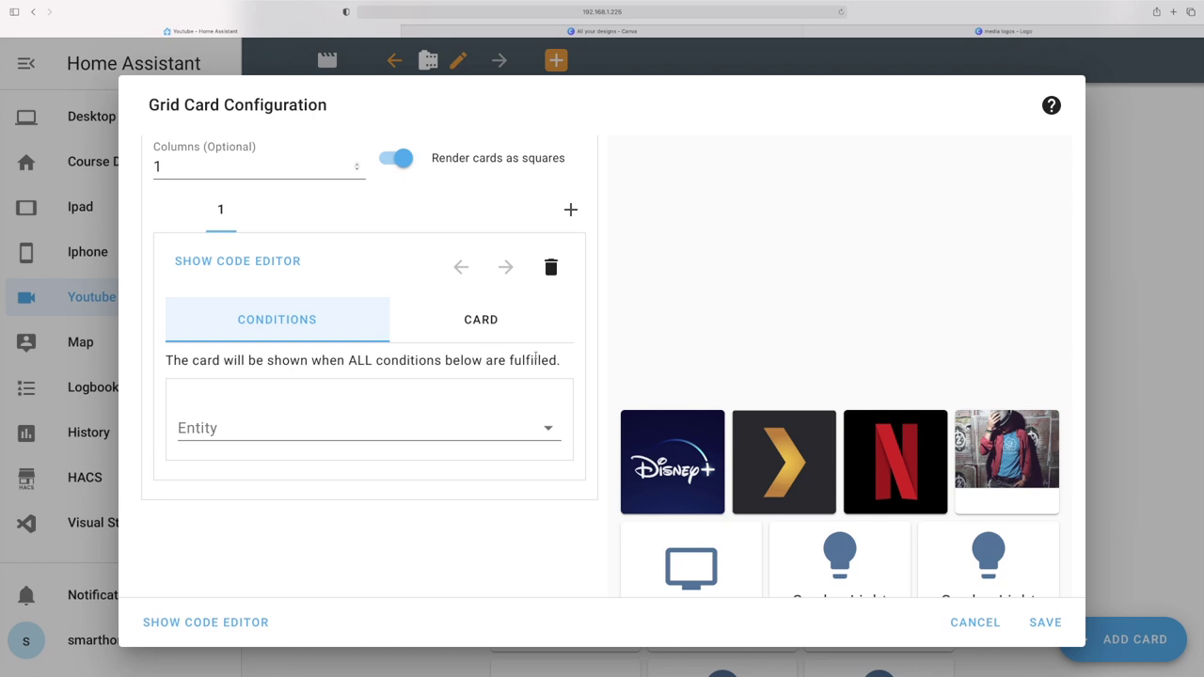
click(483, 320)
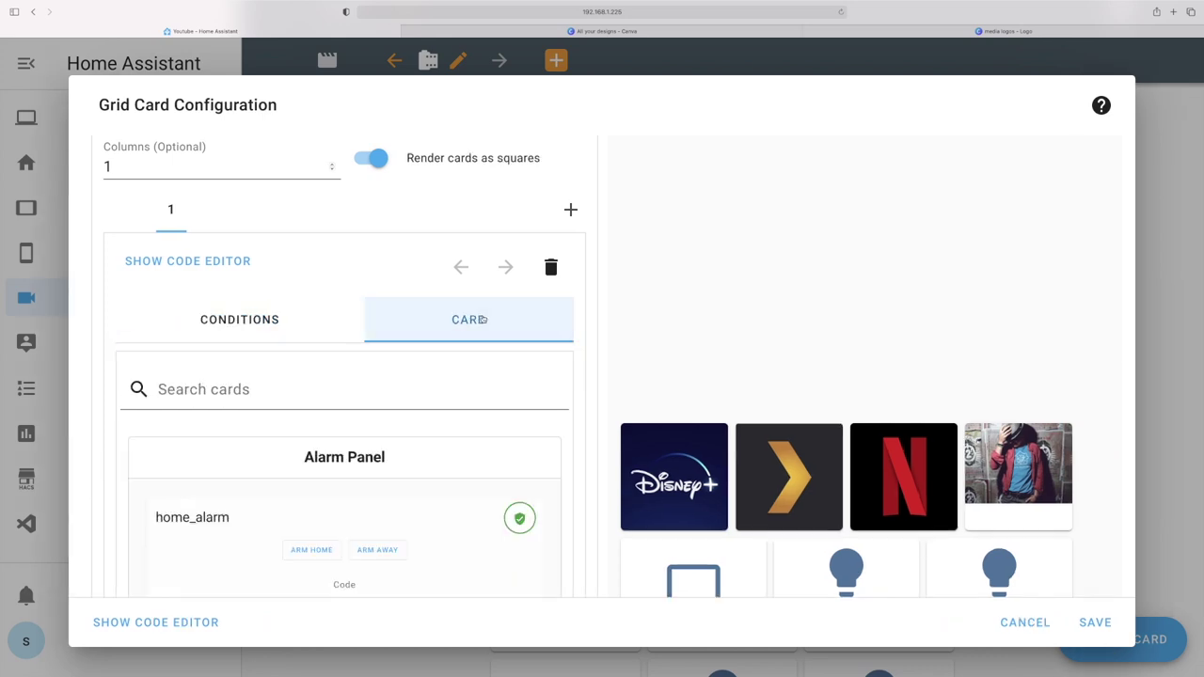
click(239, 314)
click(437, 327)
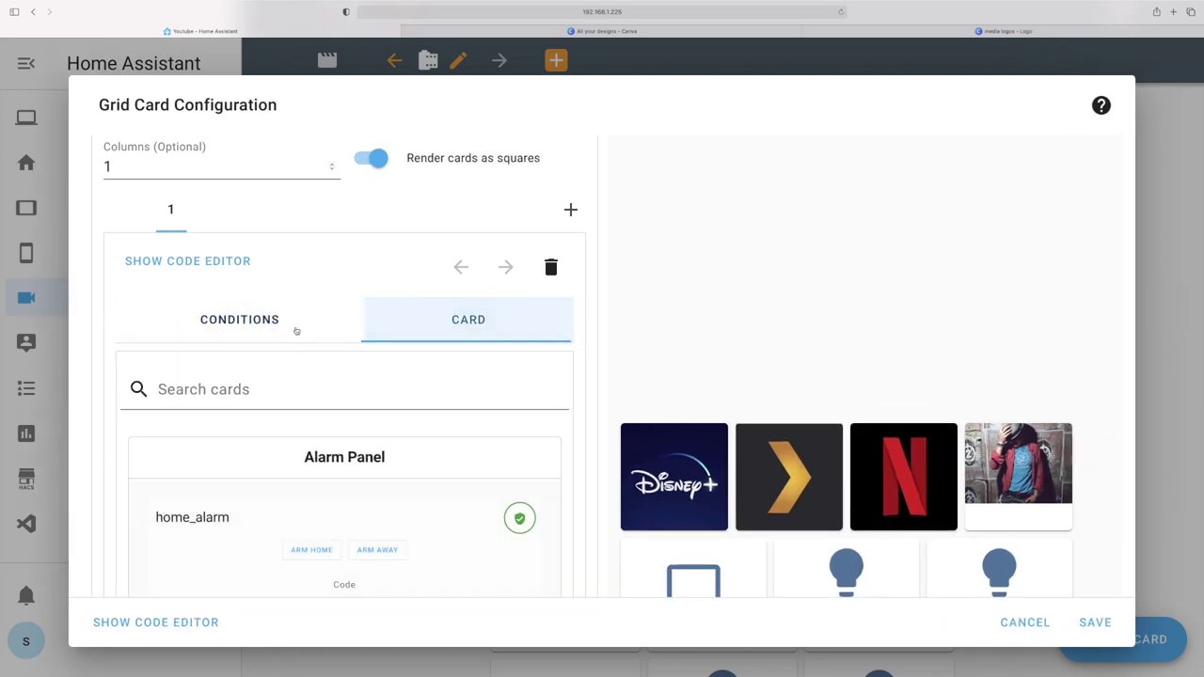
click(241, 391)
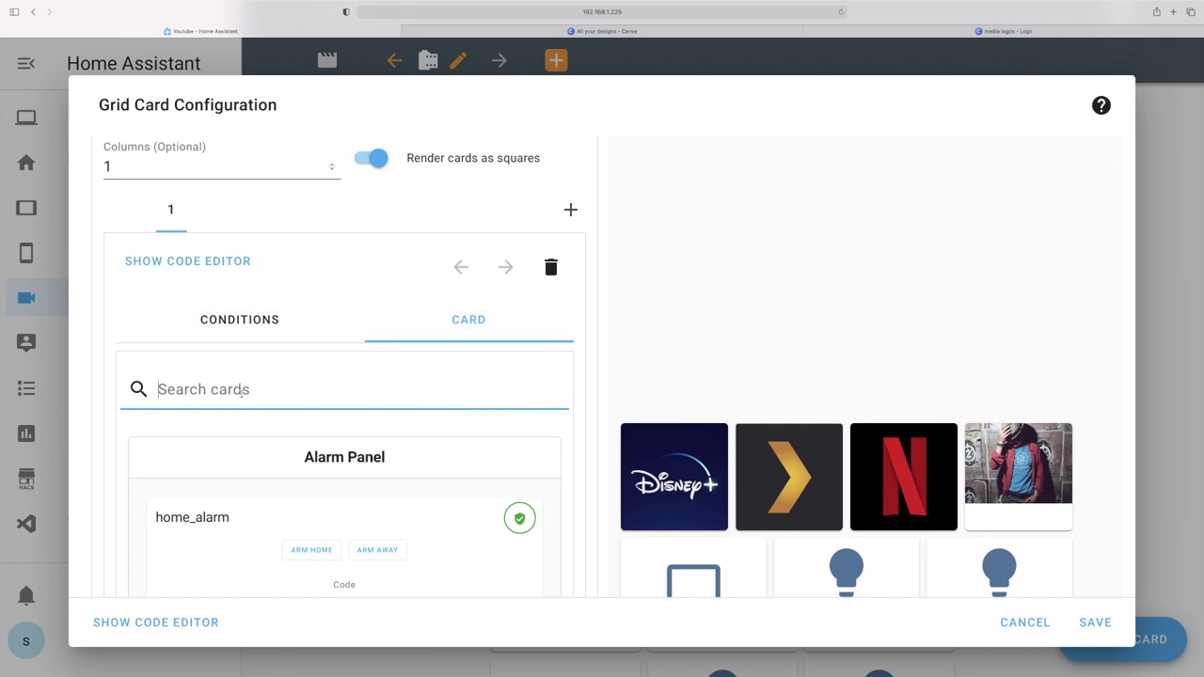
text(custom)
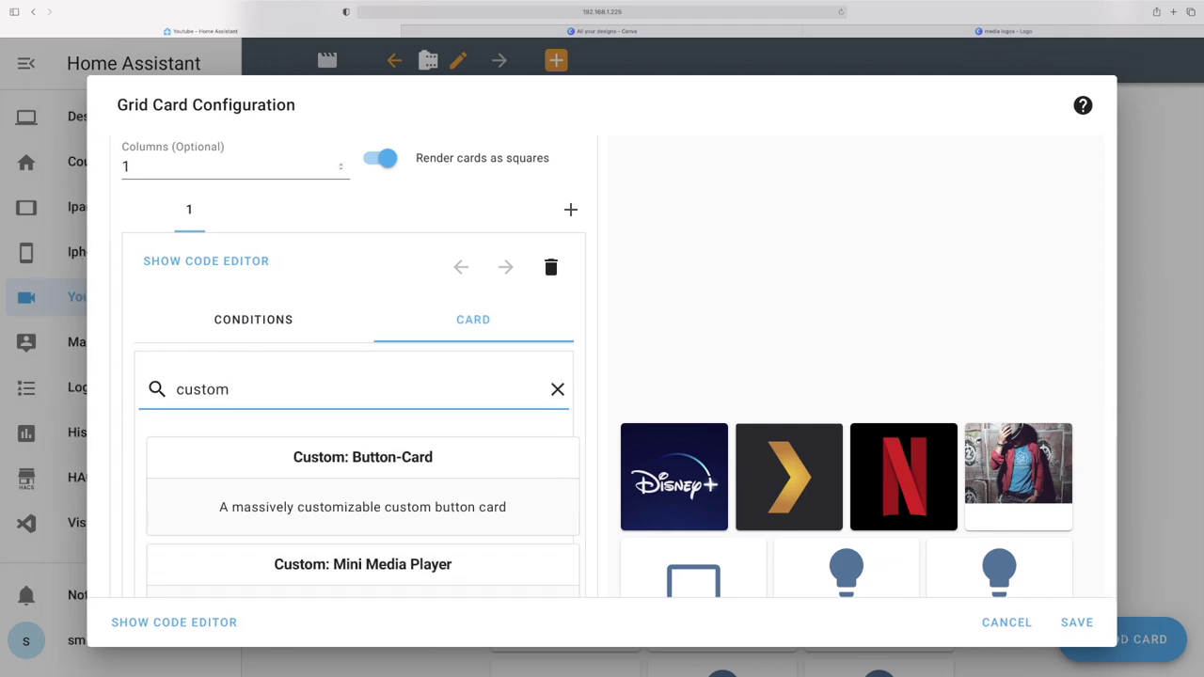
scroll(252, 386, down, 2)
click(252, 385)
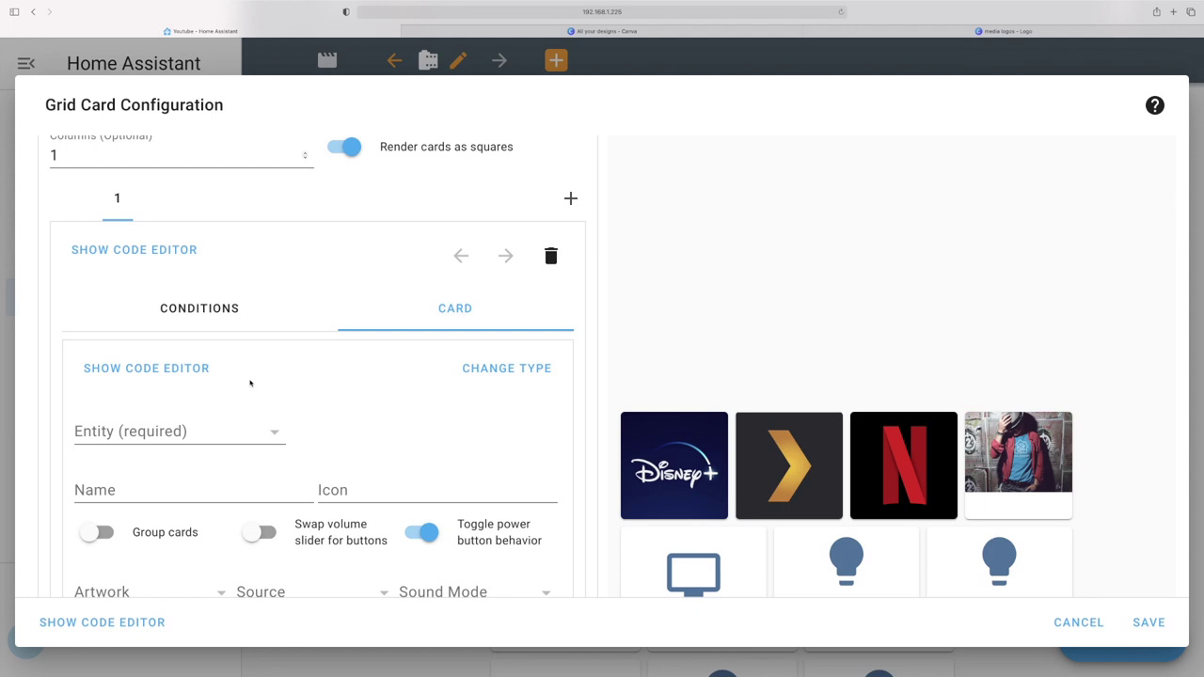
scroll(212, 335, down, 3)
scroll(212, 335, up, 3)
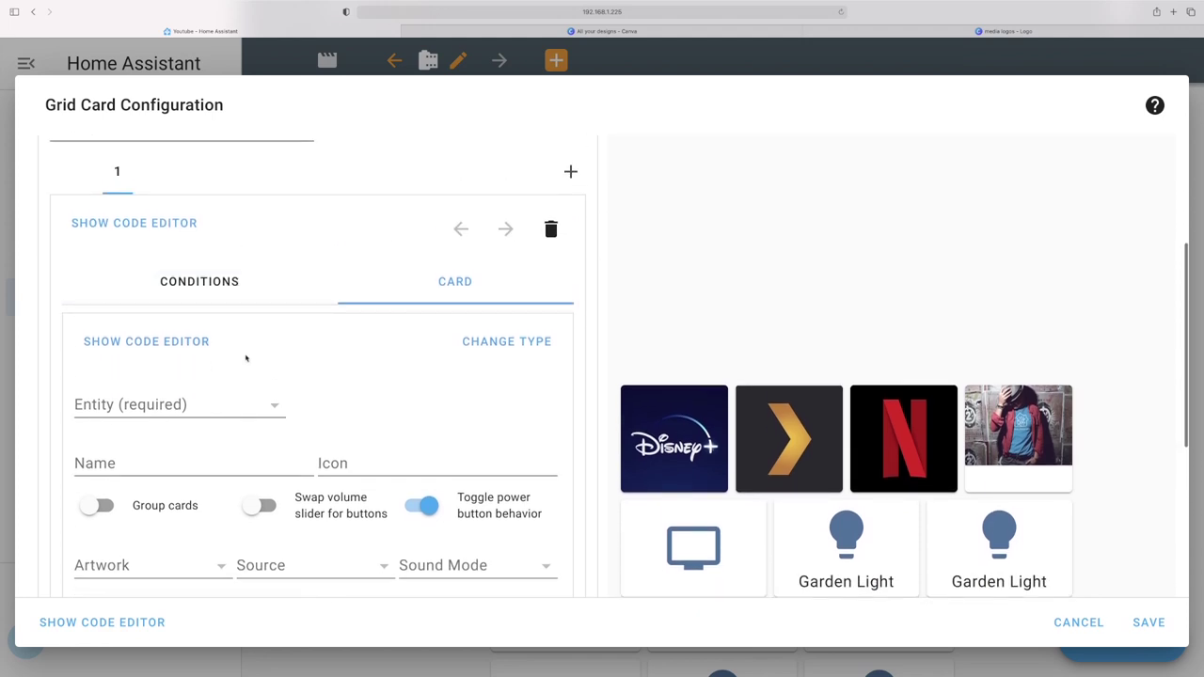
scroll(245, 357, down, 1)
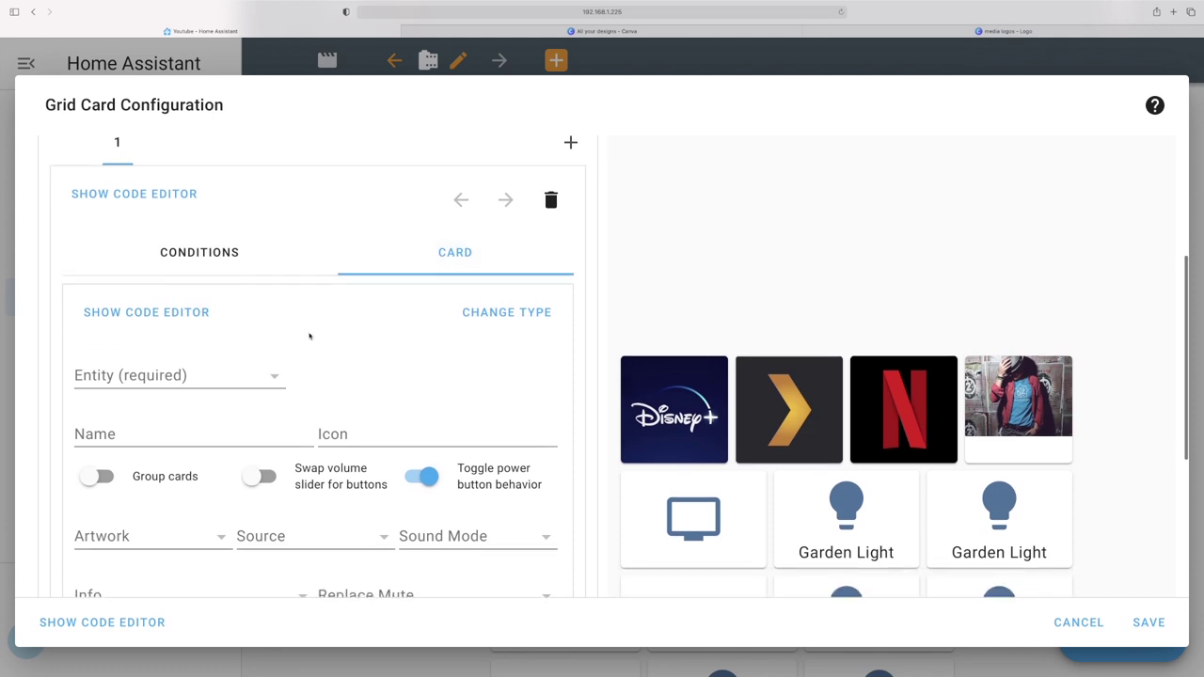
- Set the Mini Media Player card's entity to media_player.atv_living_room and check the preview
scroll(314, 334, down, 1)
click(194, 325)
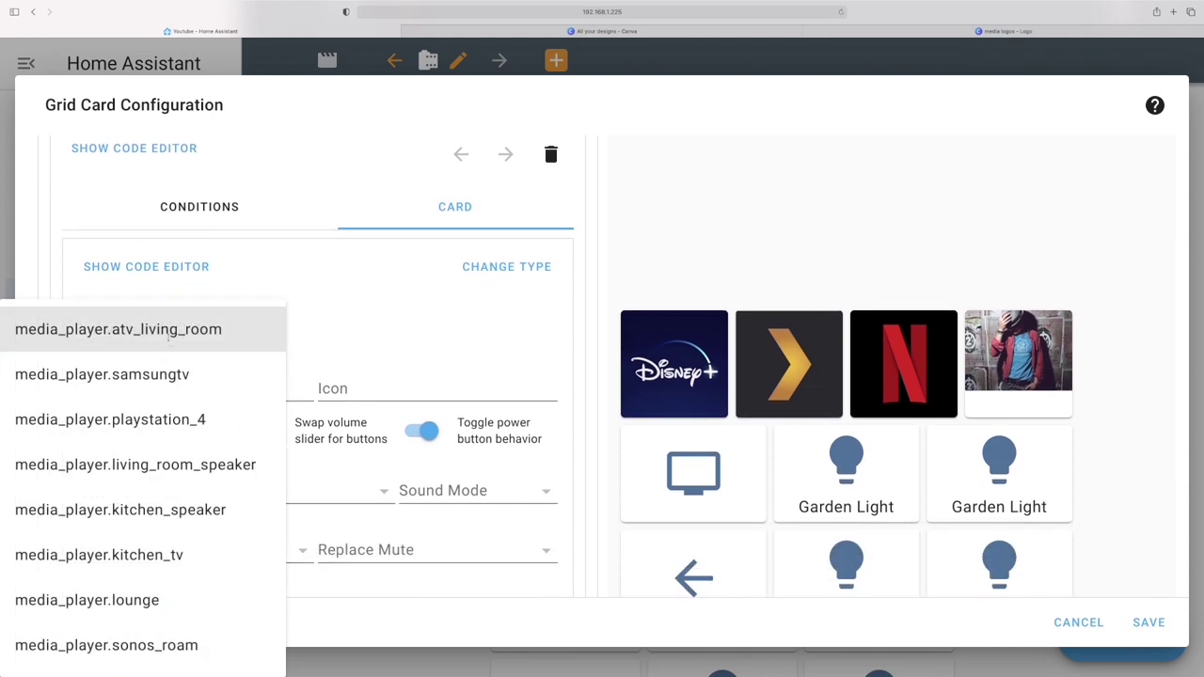
click(236, 329)
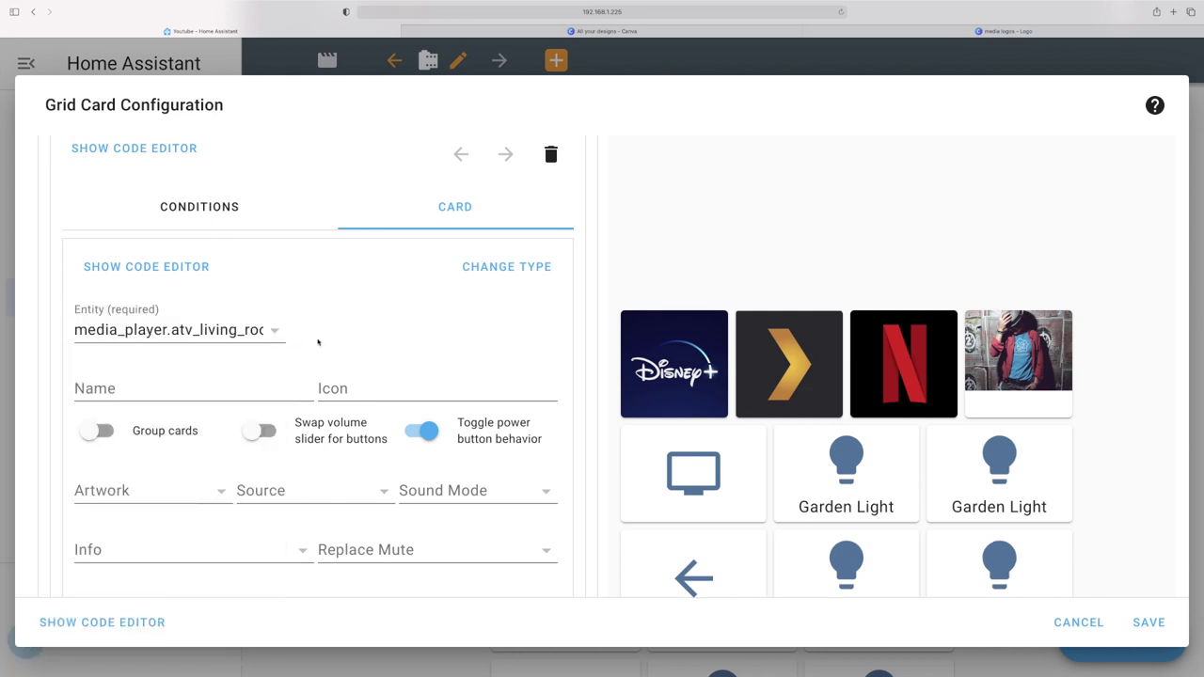
scroll(449, 344, up, 5)
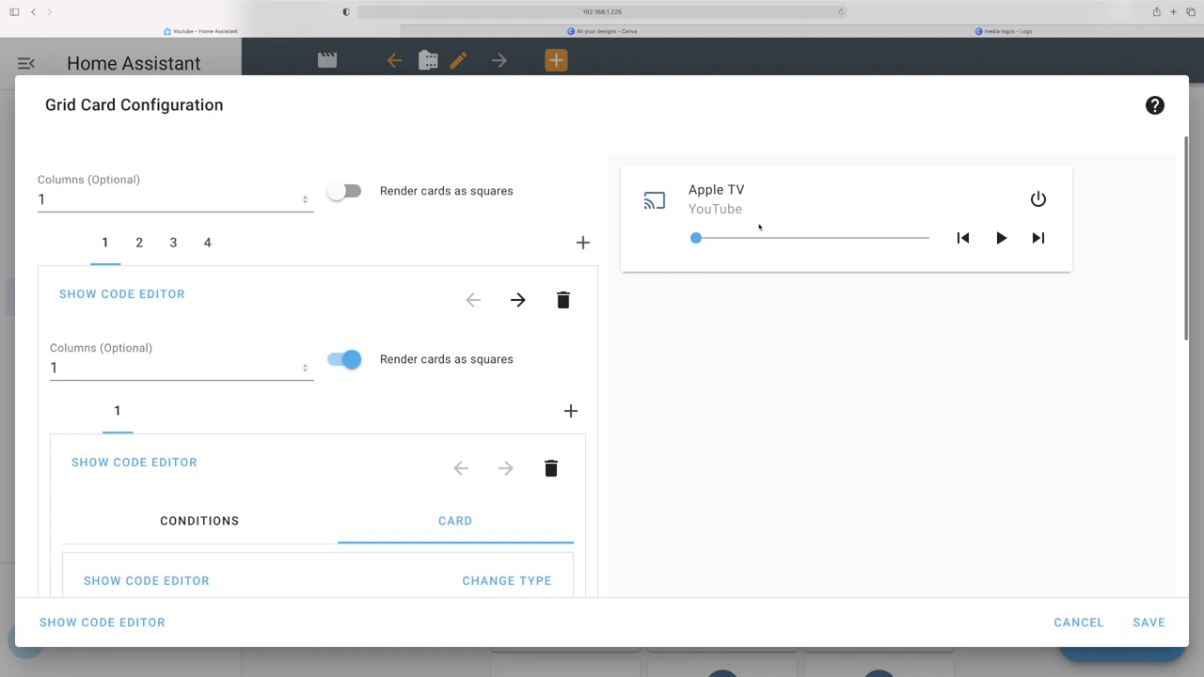
- Add a display condition to the Conditional card based on the Apple TV entity media_player.atv_living_room
scroll(759, 226, down, 3)
click(198, 401)
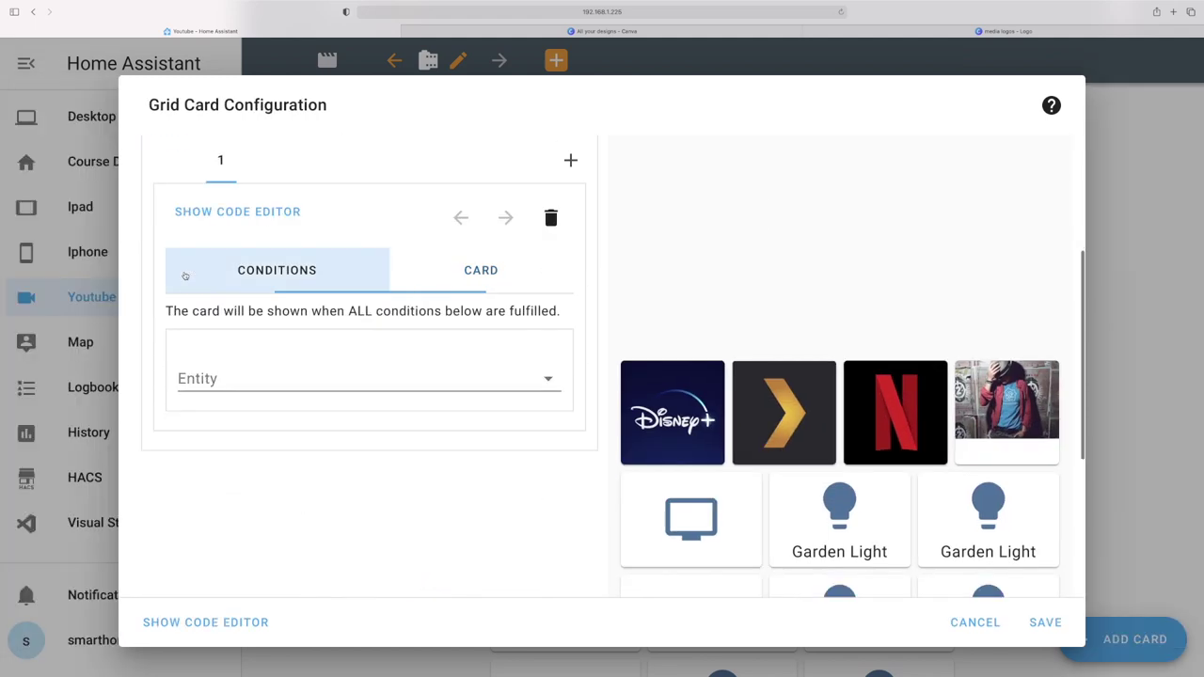
click(319, 380)
text(ap)
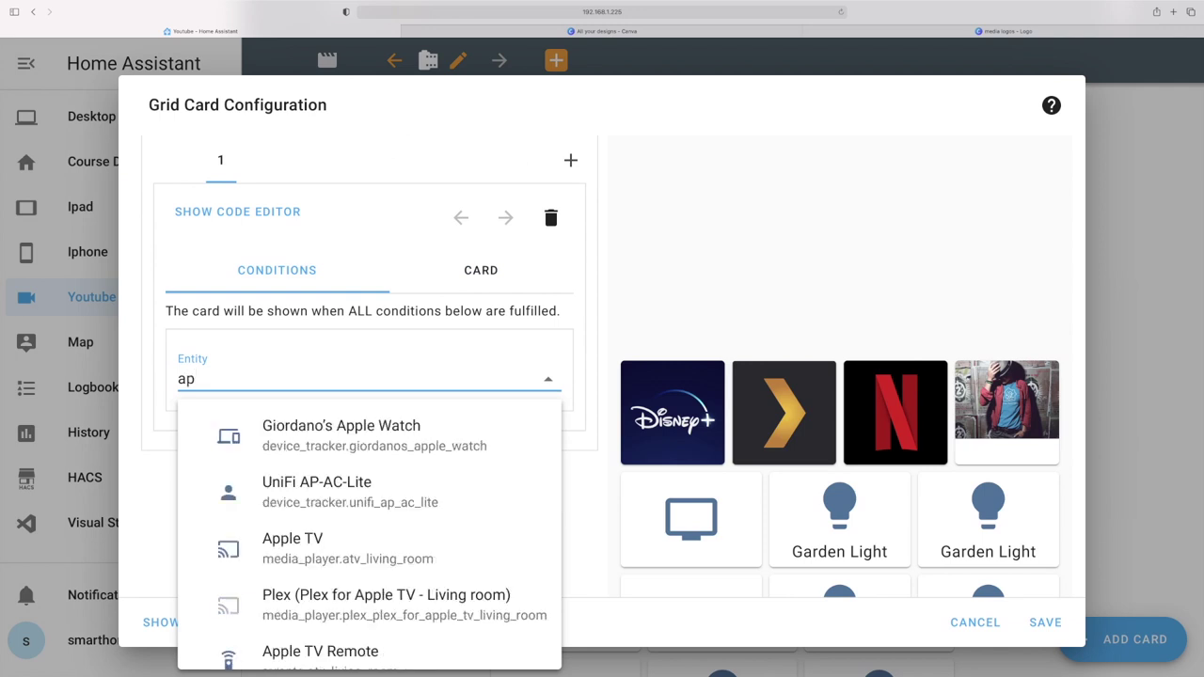
key(BackSpace)
text(tv)
click(287, 442)
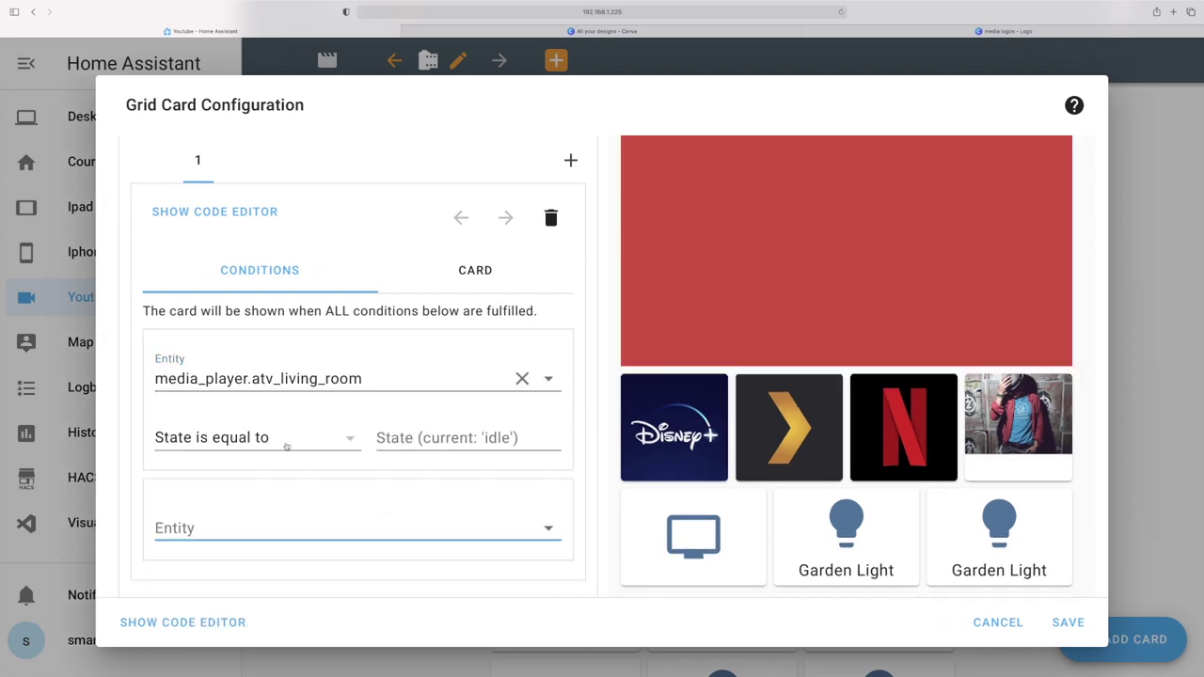
- Require the Apple TV state to be equal to idle, and review the comparison options and the rule for multiple conditions
click(424, 439)
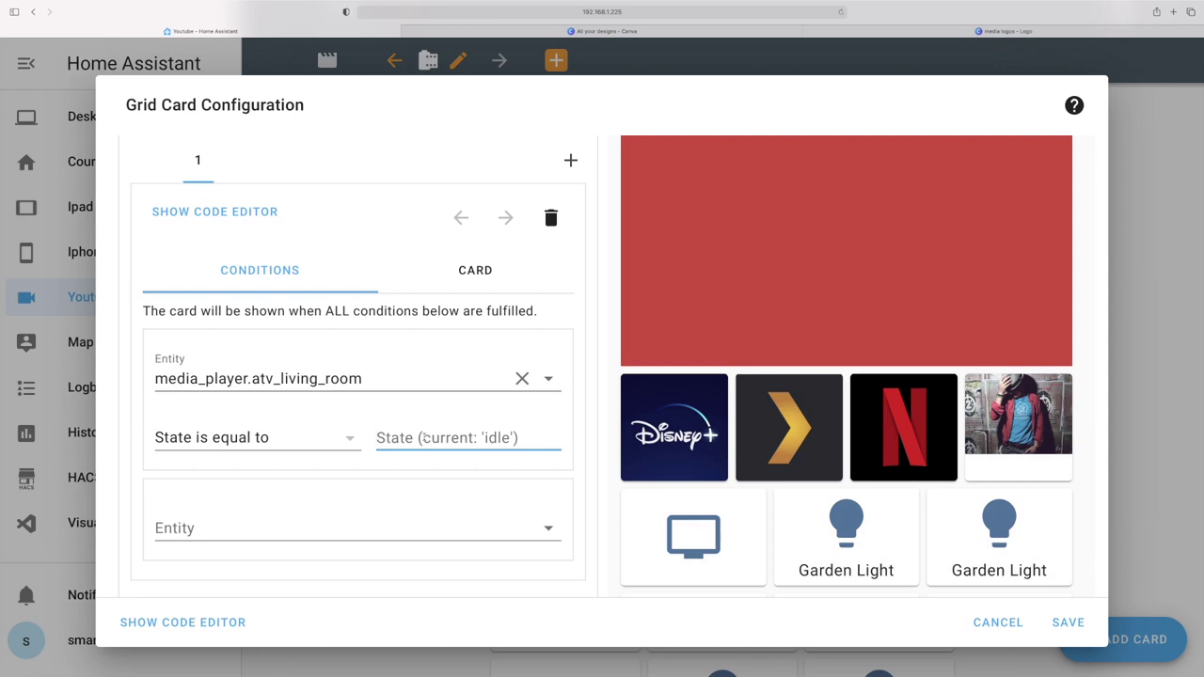
text(idle)
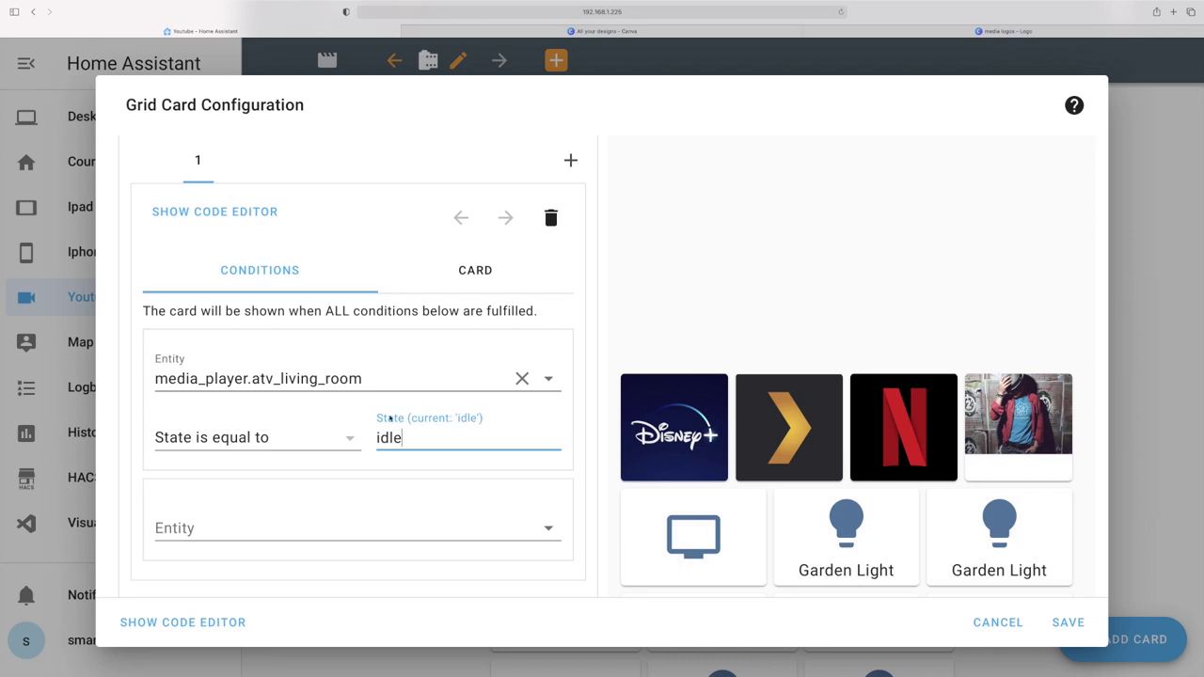
click(334, 443)
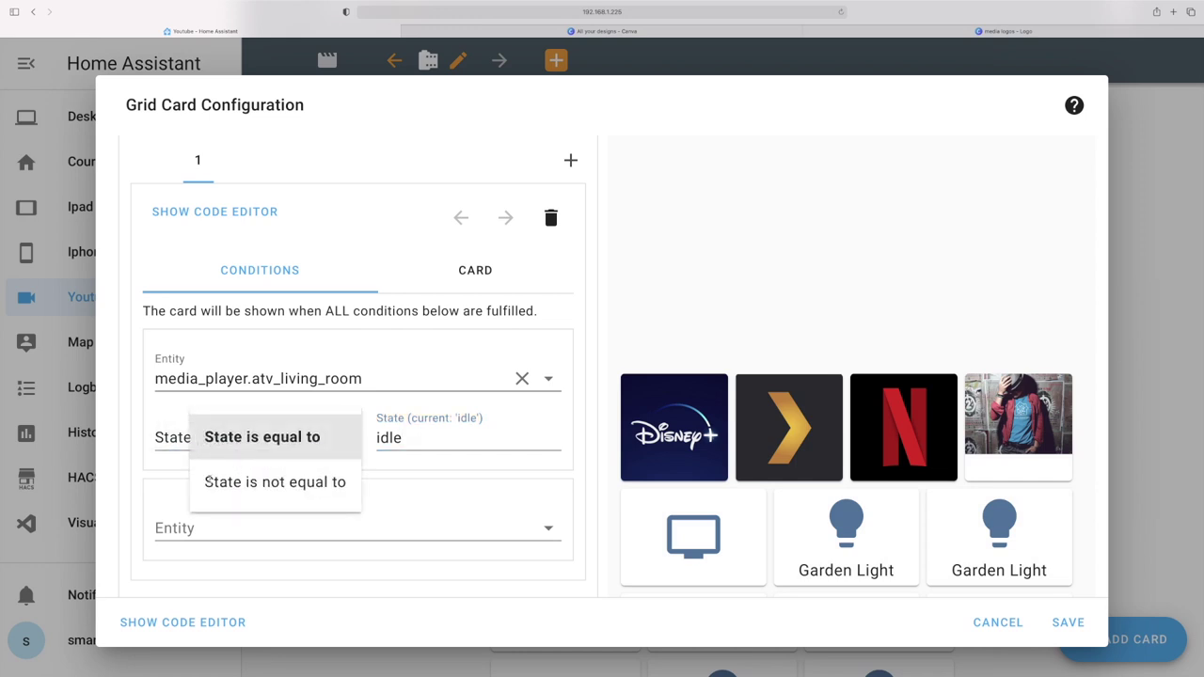
click(400, 485)
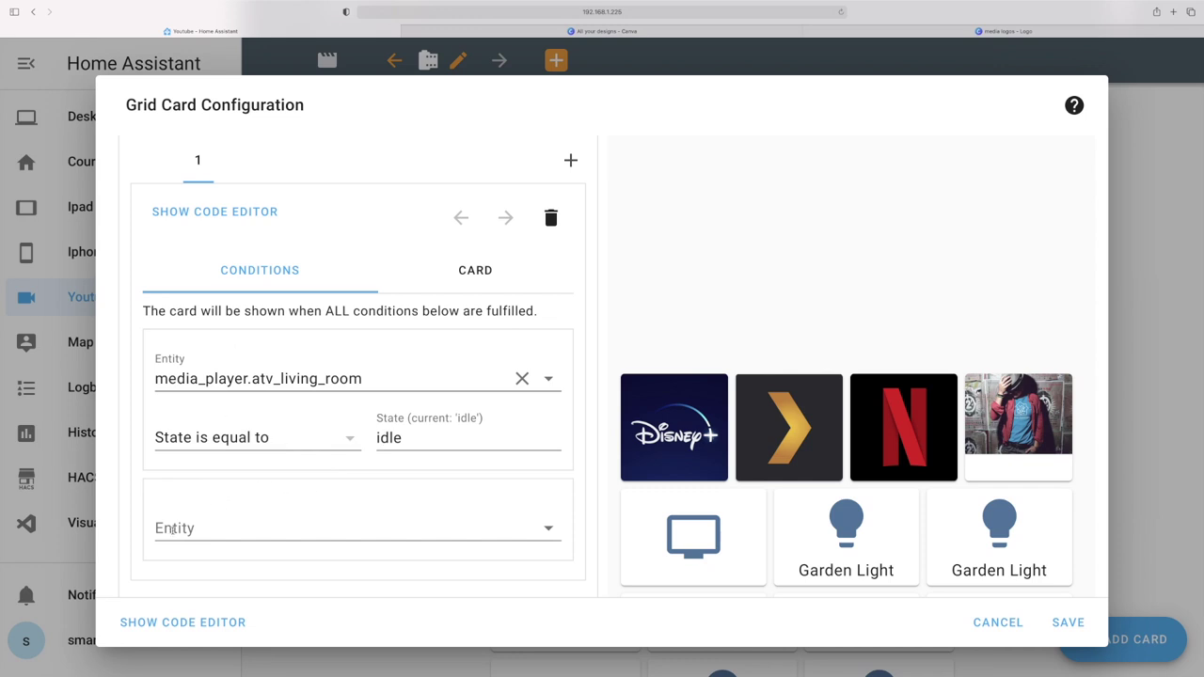
drag(323, 312, 537, 313)
click(538, 311)
- Turn off rendering cards as squares for the first nested grid holding the media player card
scroll(677, 331, up, 5)
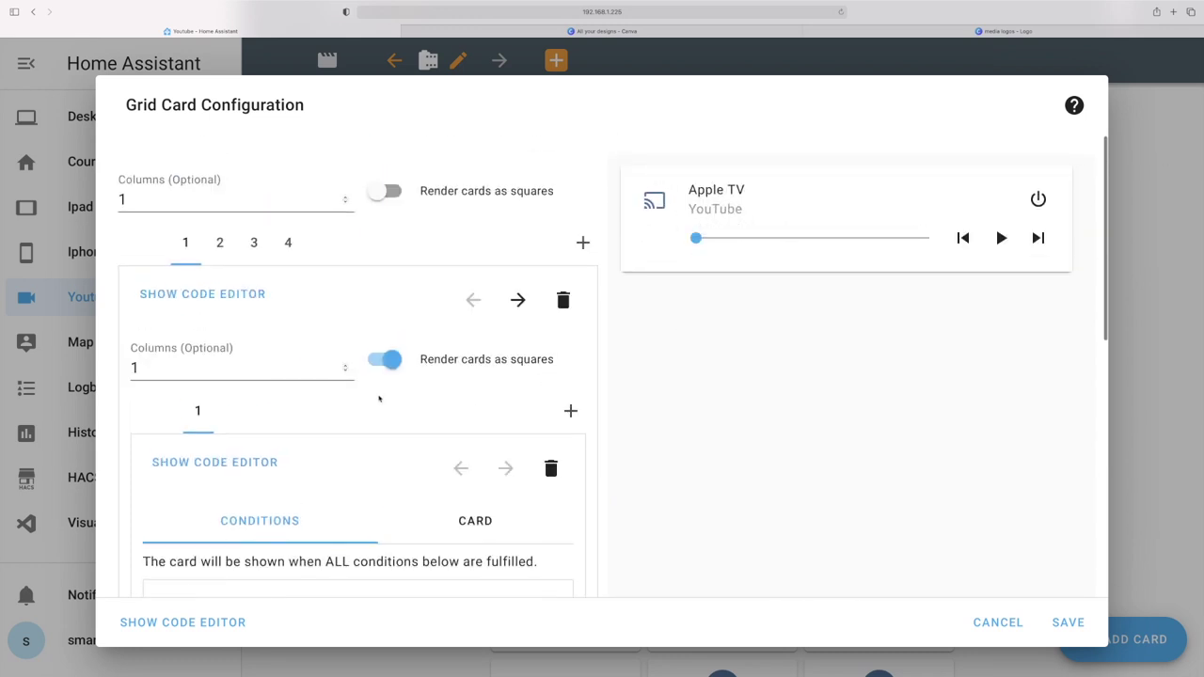
scroll(379, 398, down, 1)
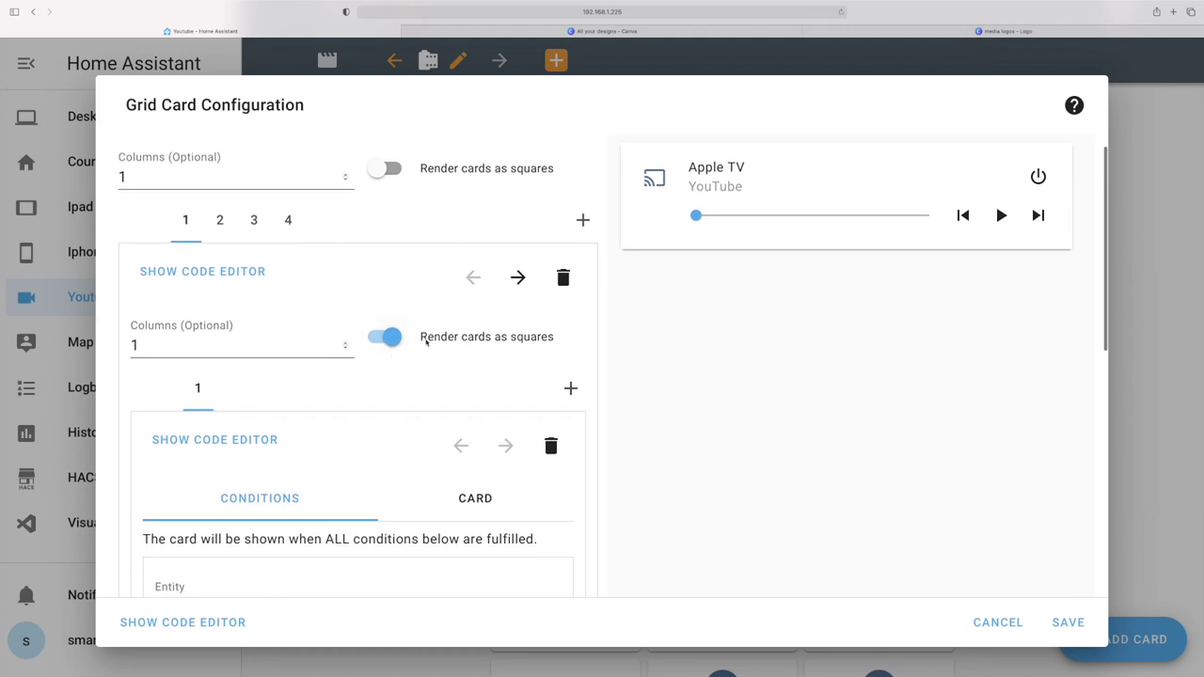
click(397, 341)
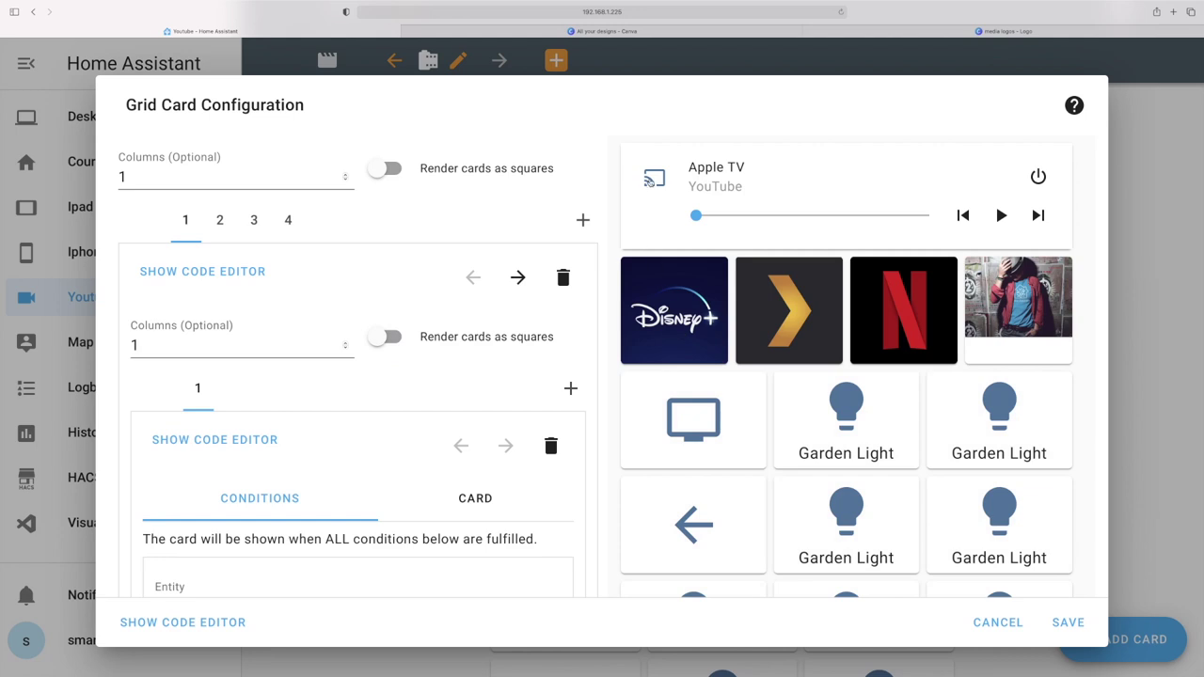
scroll(862, 415, down, 3)
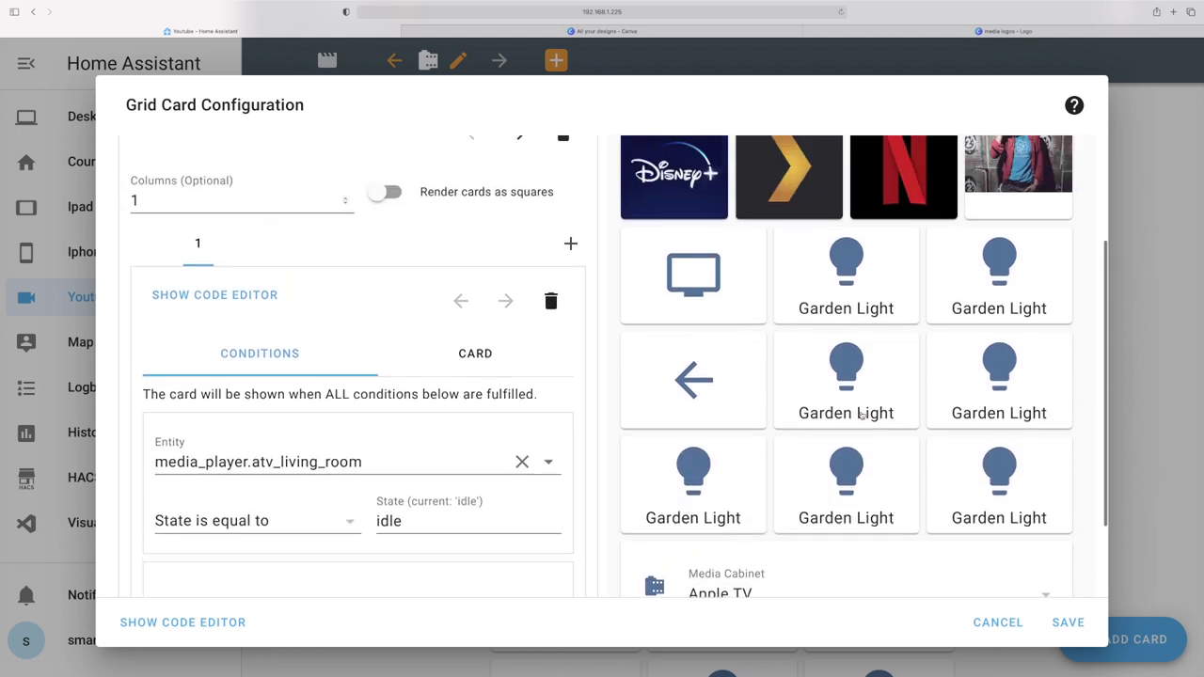
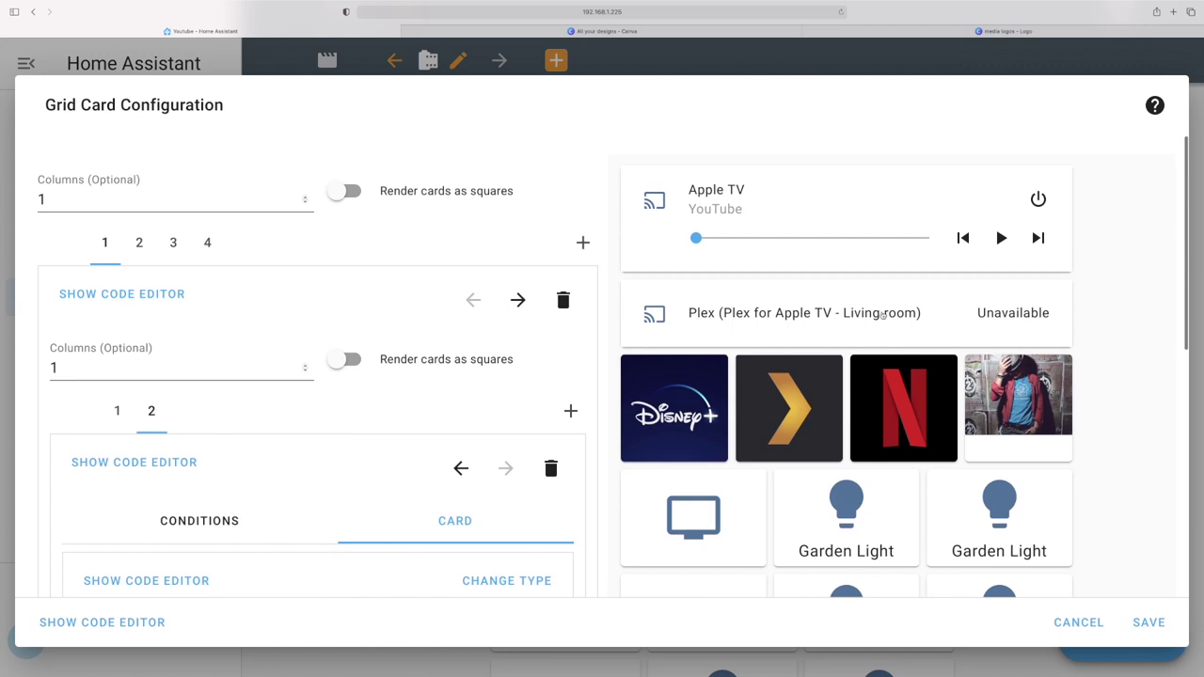
- Add a display condition to the second Conditional card based on media_player.plex_plex_for_apple_tv_living_room
scroll(249, 477, down, 5)
scroll(248, 477, down, 8)
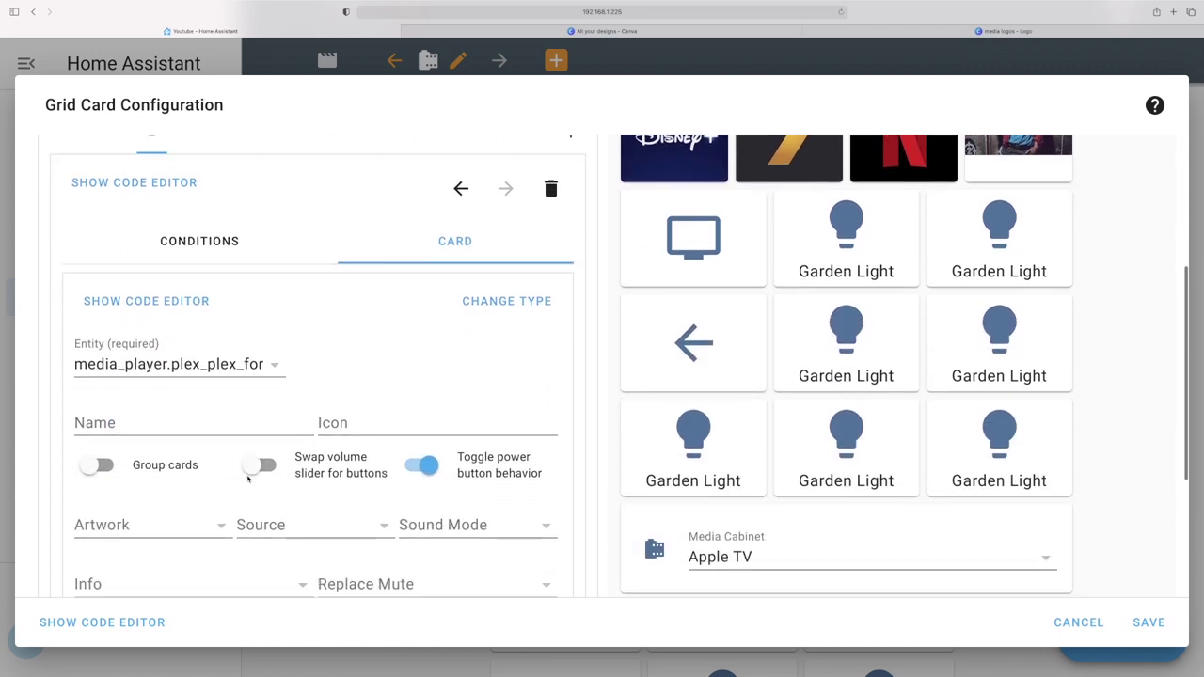
scroll(248, 480, up, 10)
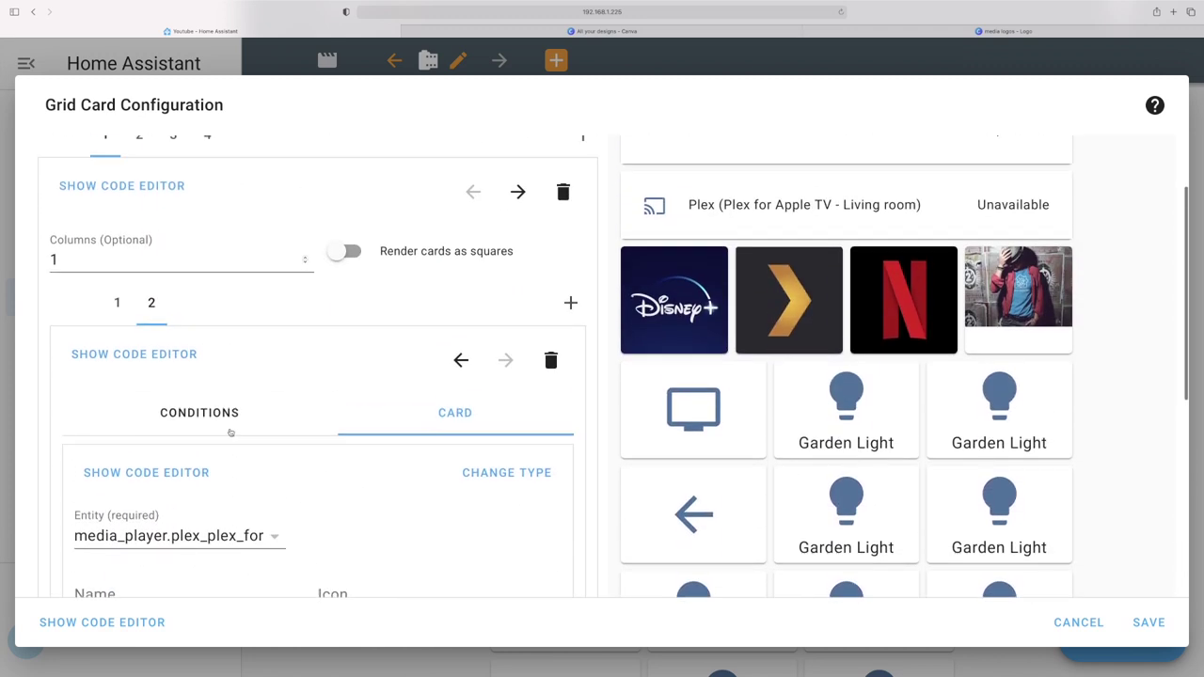
click(197, 431)
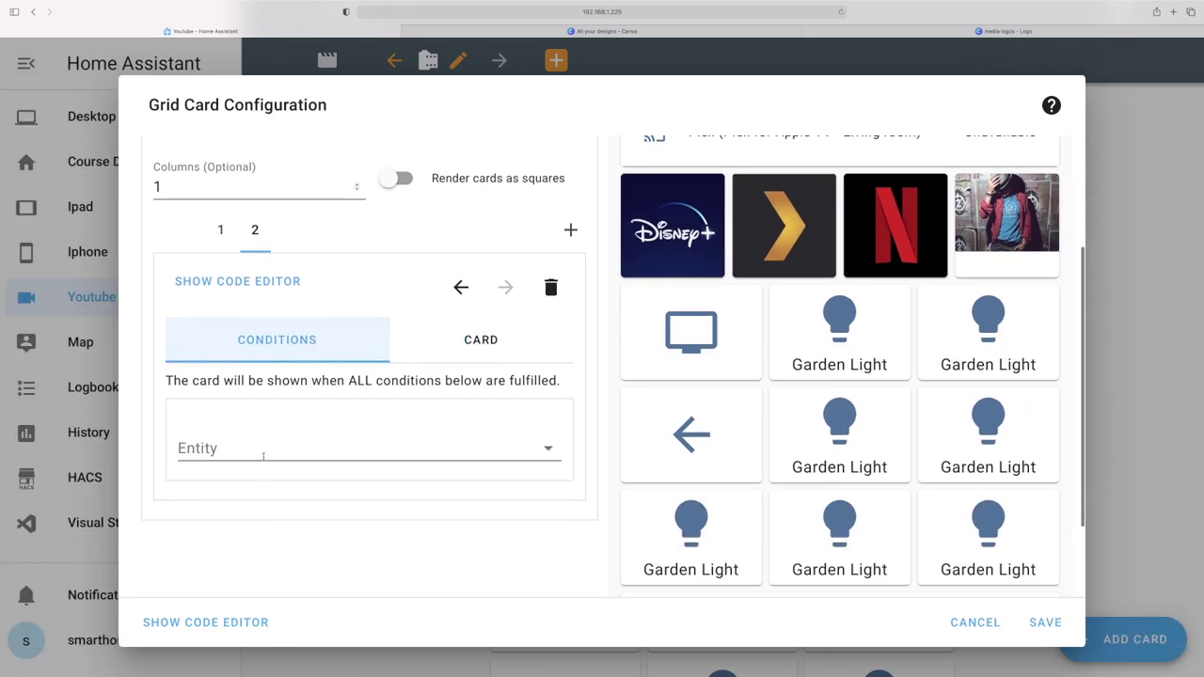
click(268, 463)
text(plex)
key(Return)
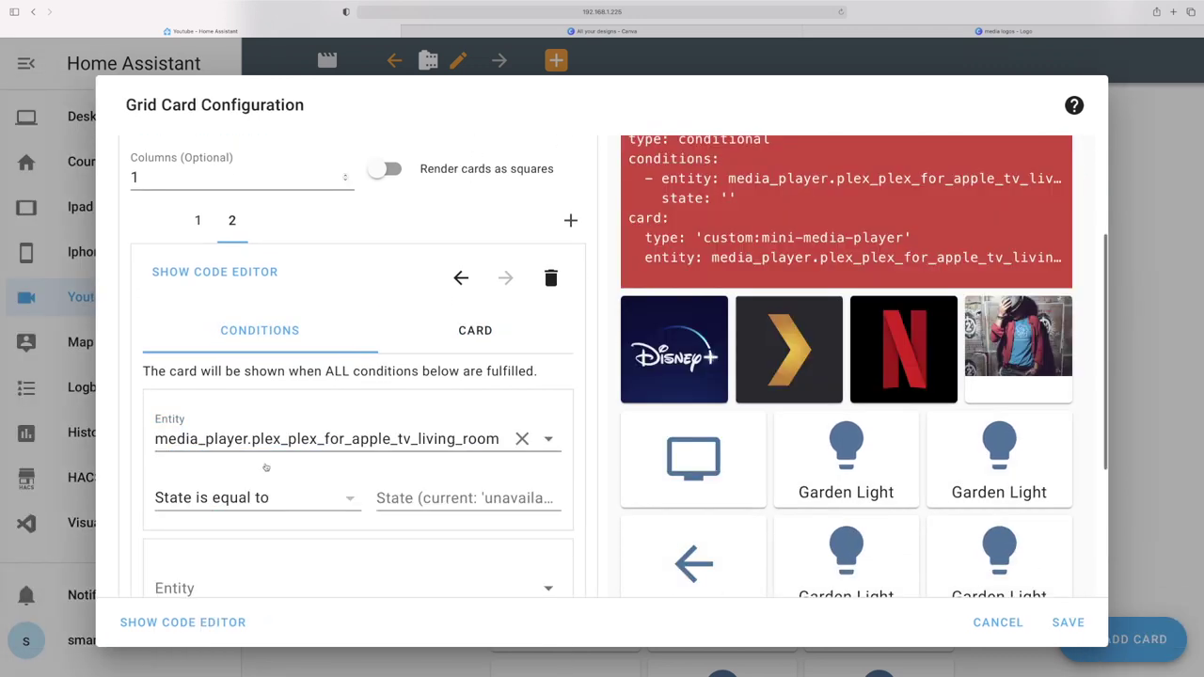
- Require the Plex player's state to be equal to playing, and save the grid card configuration
click(421, 490)
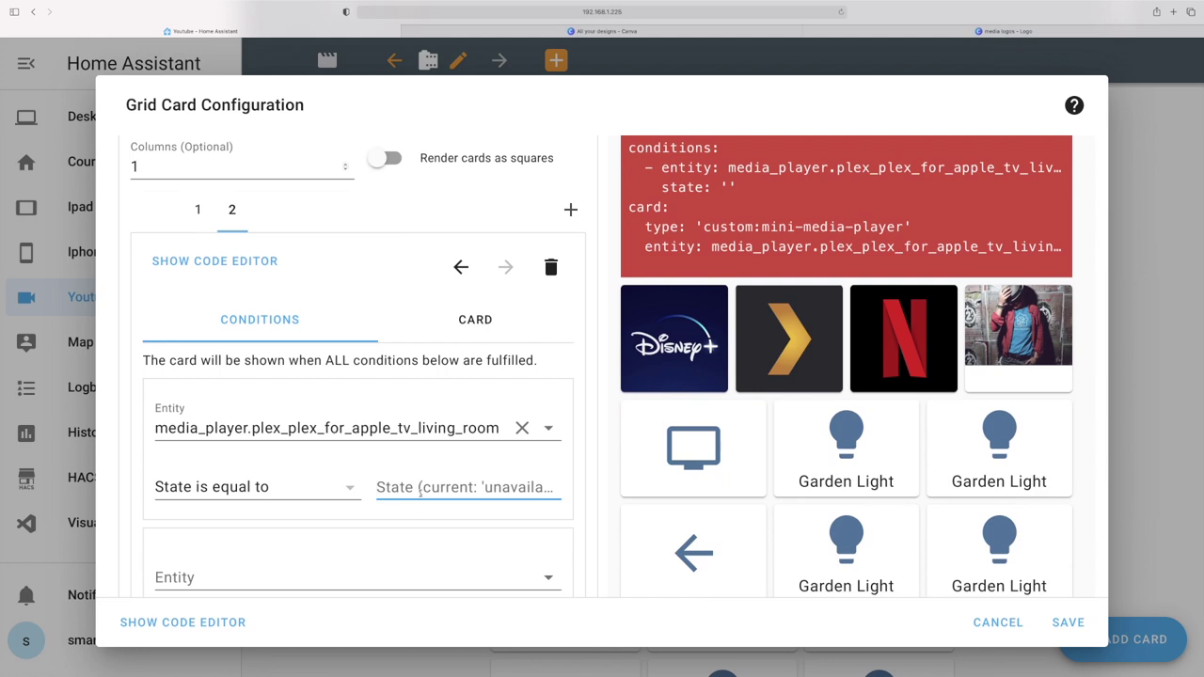
text(playing)
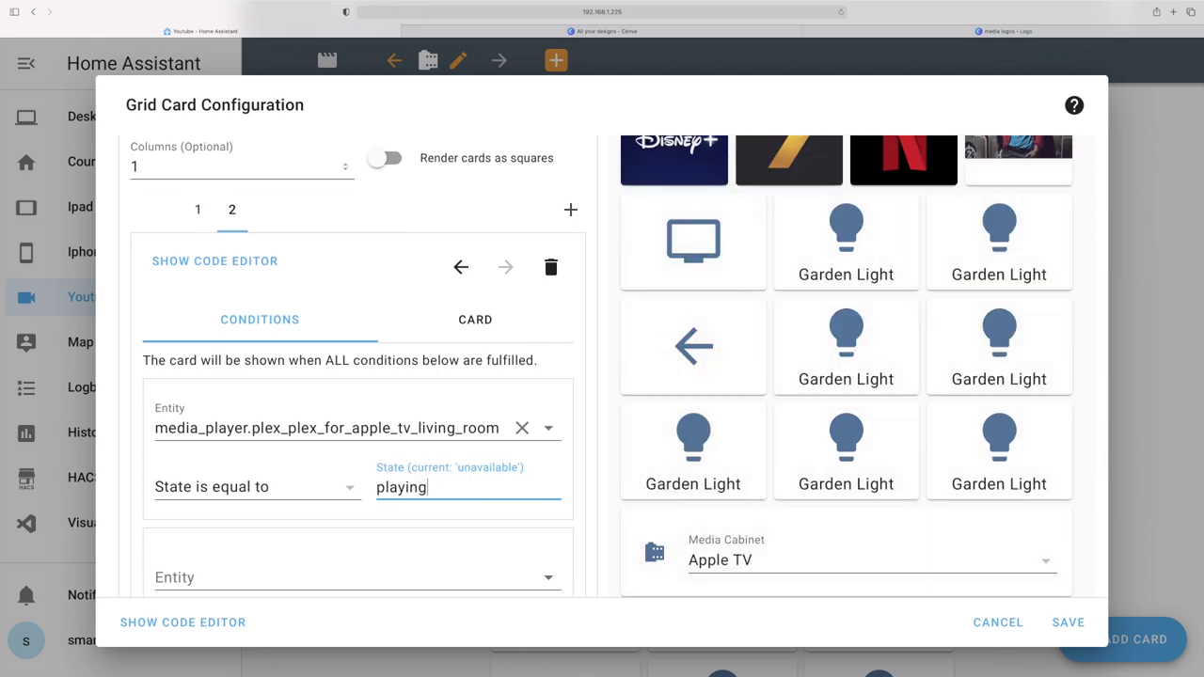
click(581, 499)
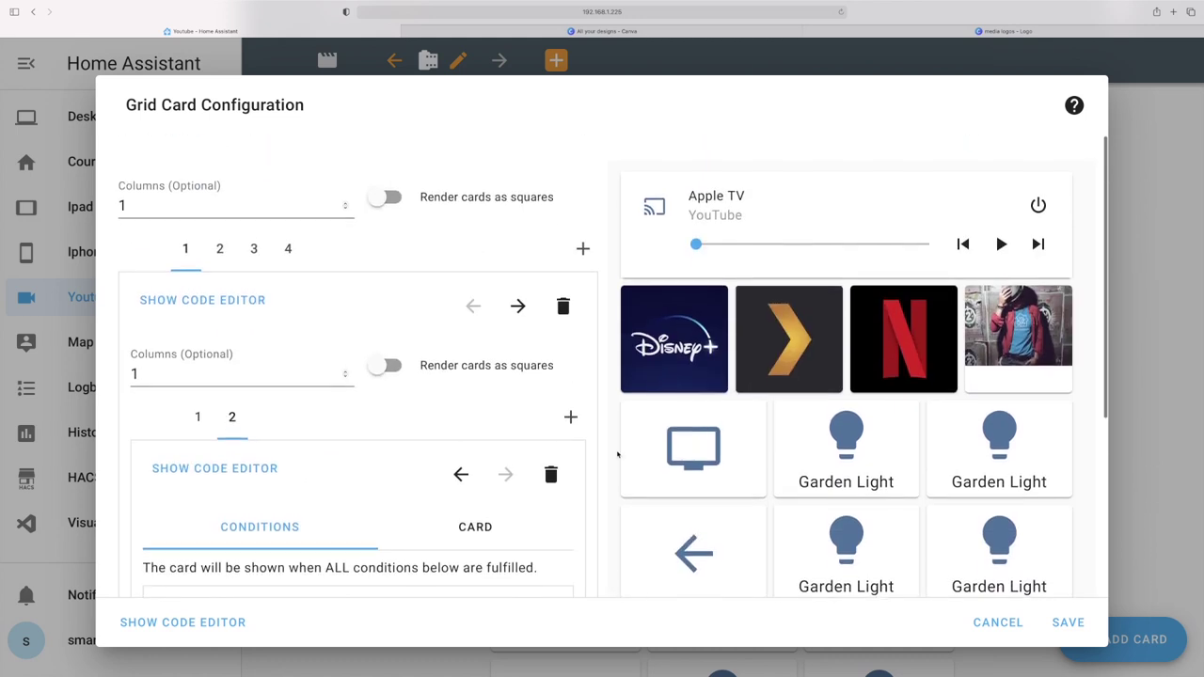
scroll(632, 443, down, 1)
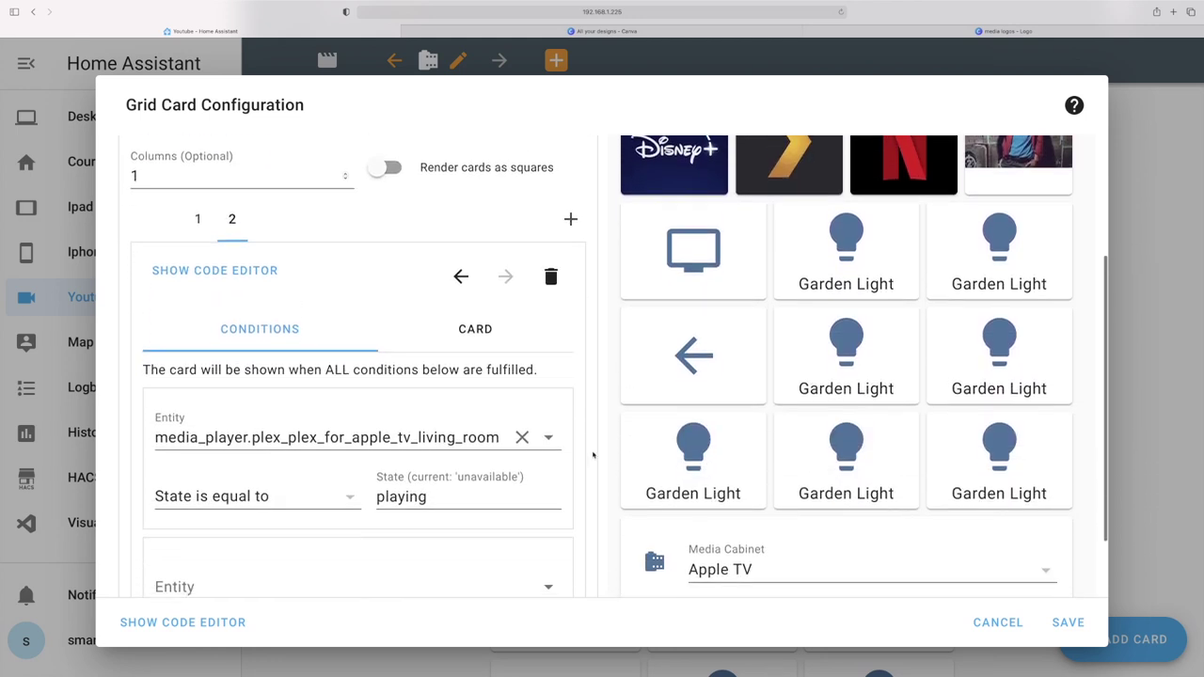
click(485, 479)
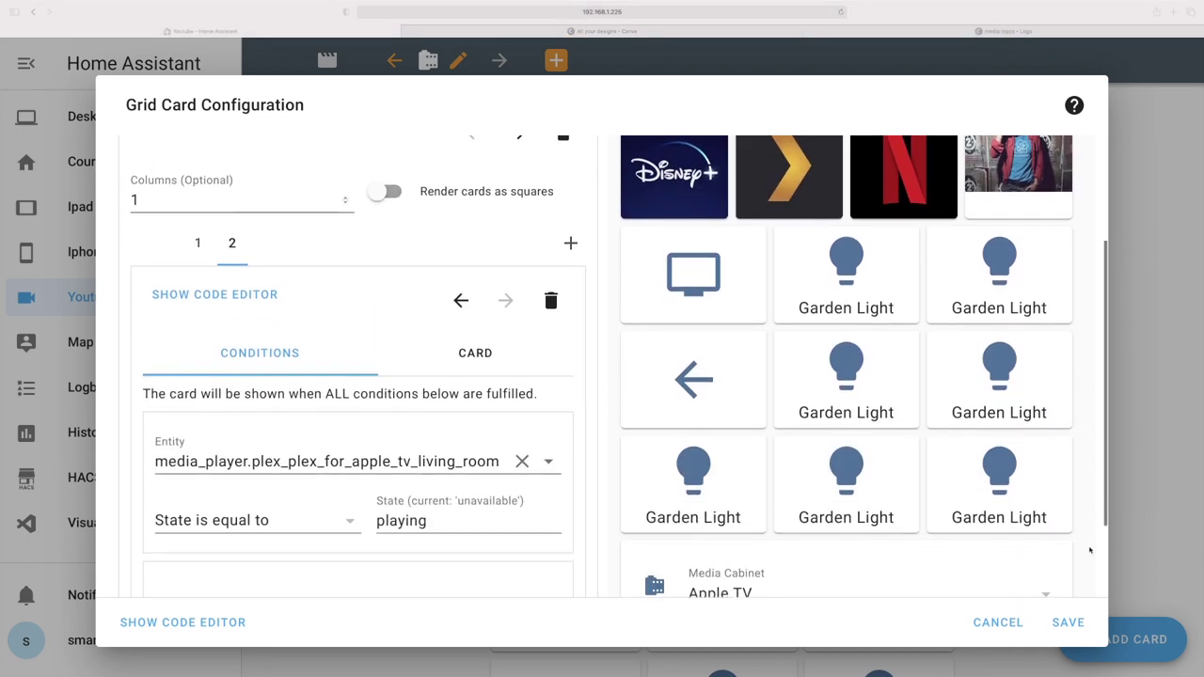
click(1068, 622)
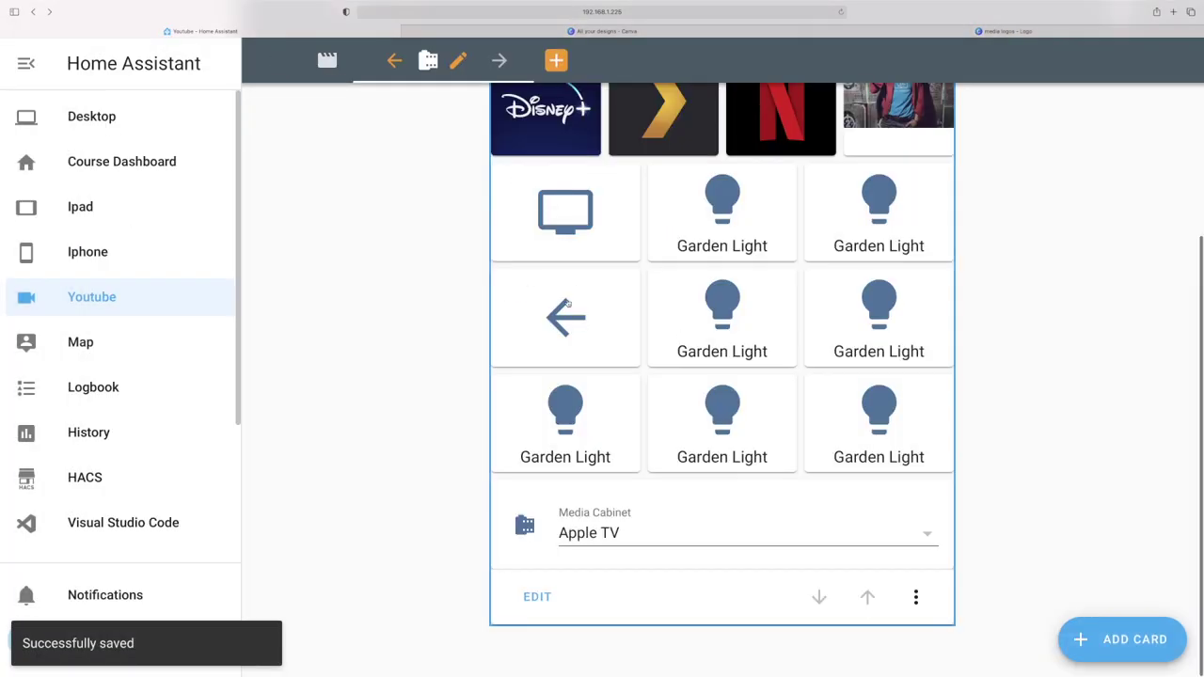
- Leave dashboard editing and look over the finished remote in the first view
scroll(324, 40, up, 3)
click(278, 66)
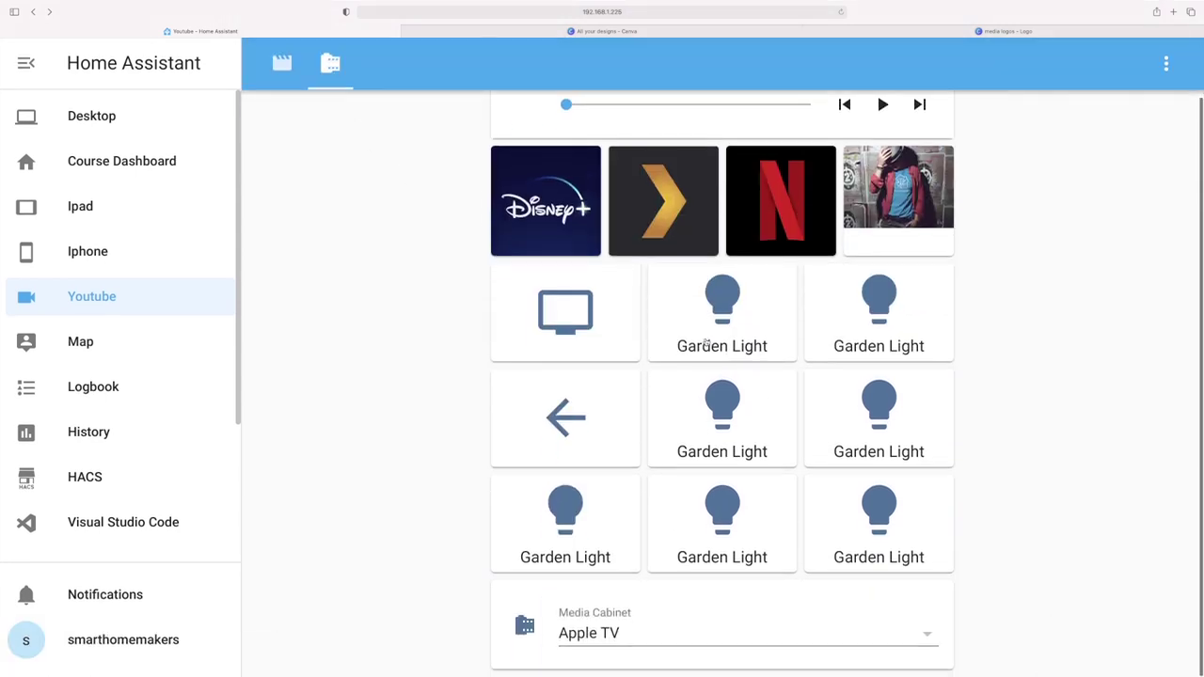
click(290, 68)
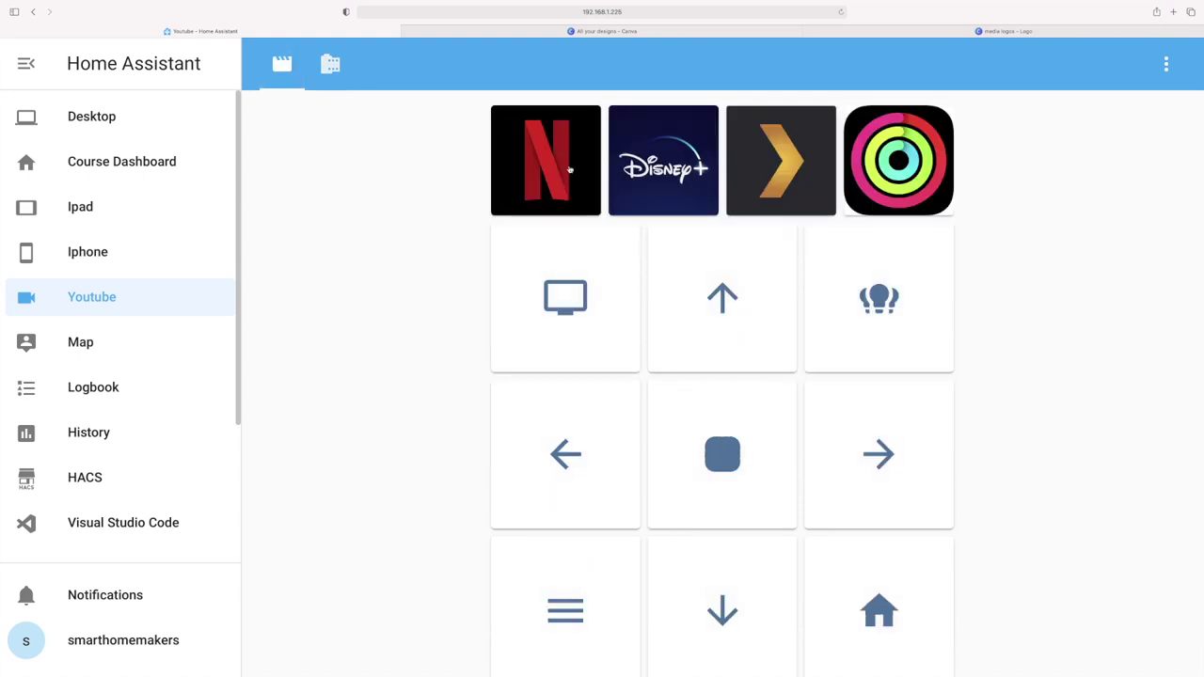
scroll(621, 217, down, 2)
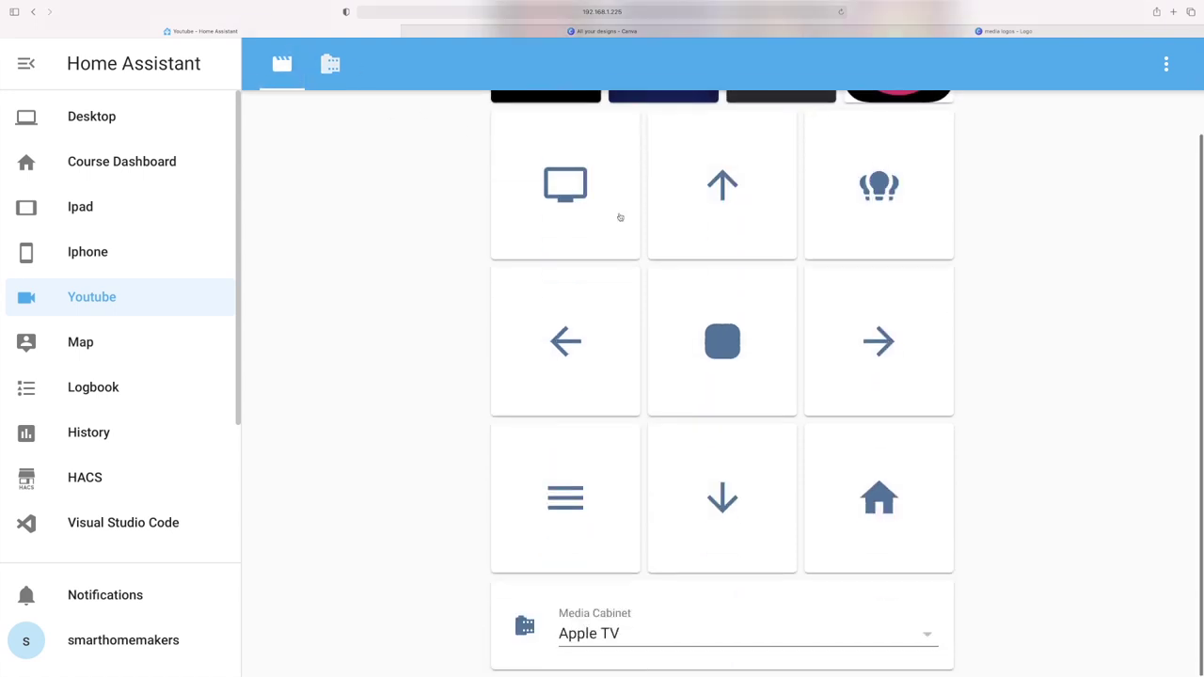
- Open the finished remote's outer grid card for editing and examine the condition of its first Conditional card
click(1167, 64)
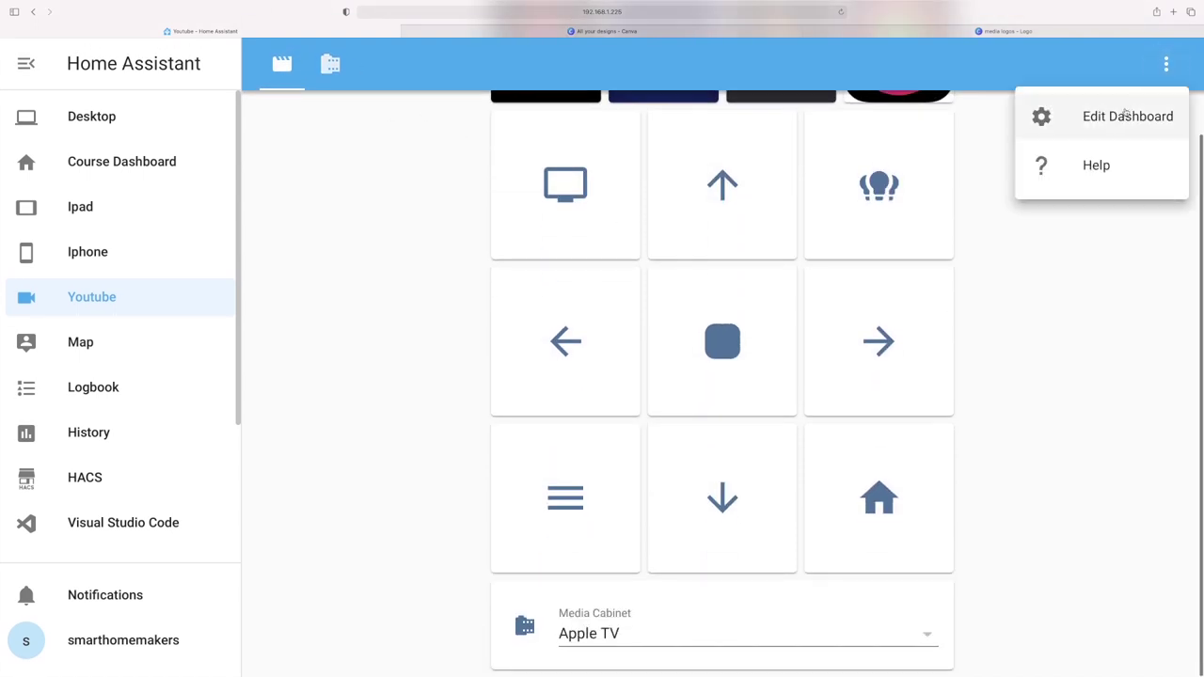
click(1106, 115)
scroll(820, 269, down, 5)
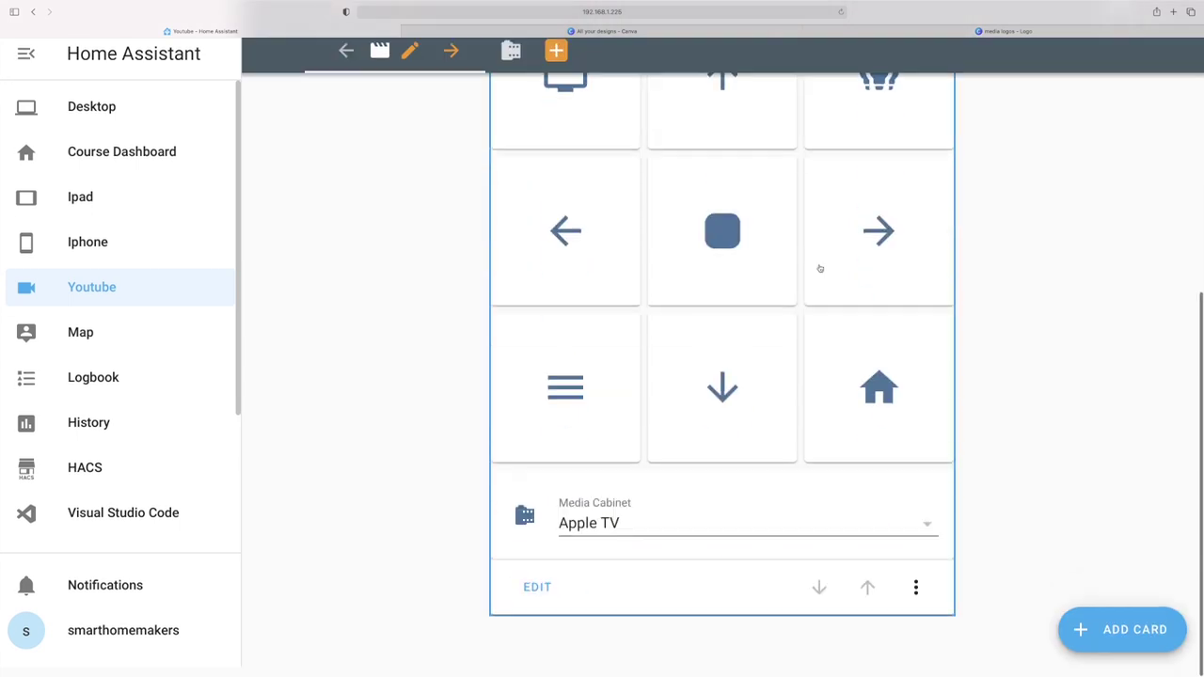
click(537, 592)
scroll(288, 276, down, 6)
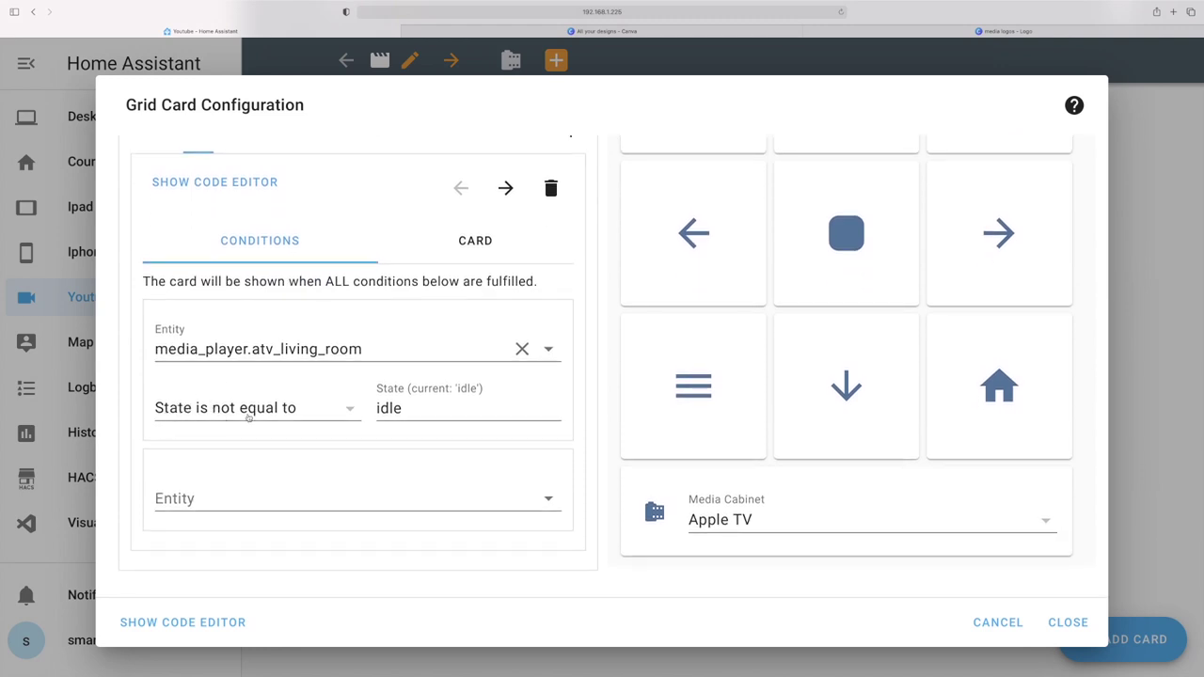
scroll(365, 365, up, 1)
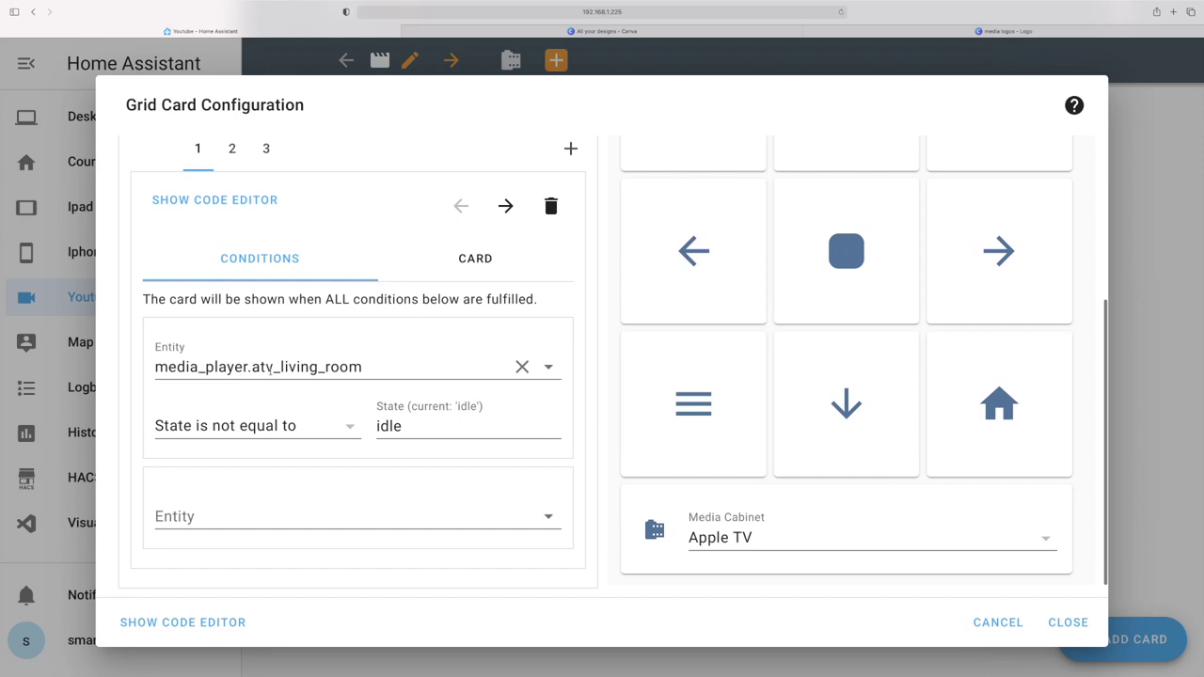
- Examine the Apple TV and Plex conditions of the second Conditional card in the finished remote
click(231, 149)
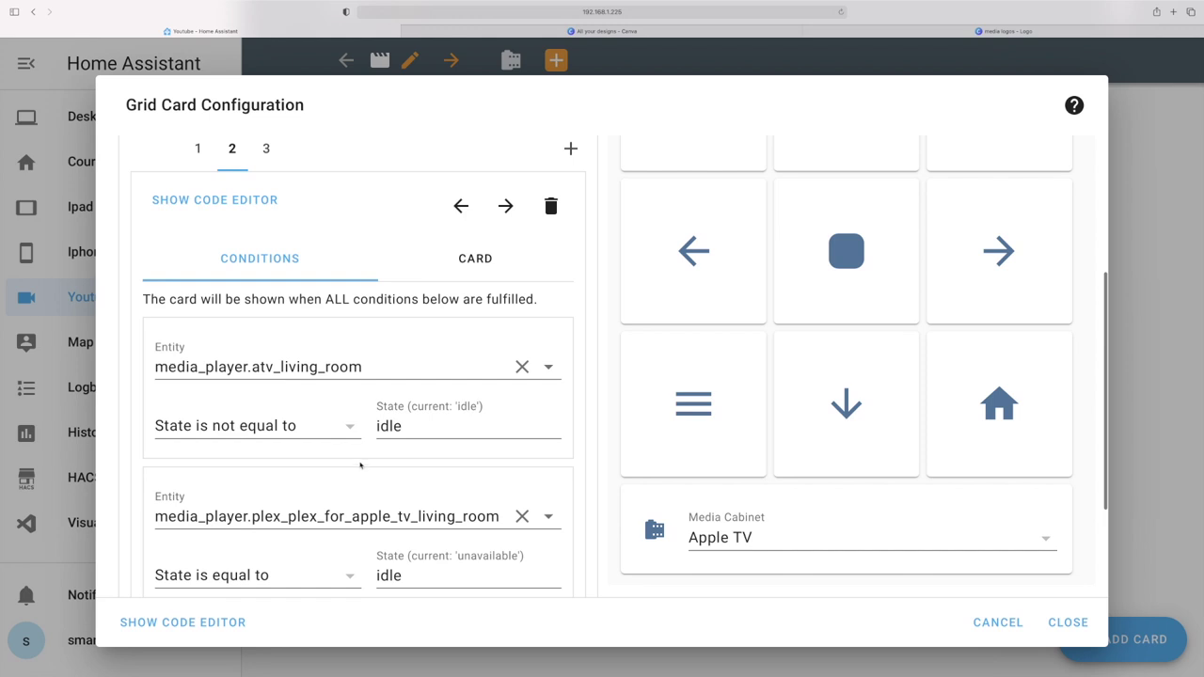
scroll(359, 465, down, 2)
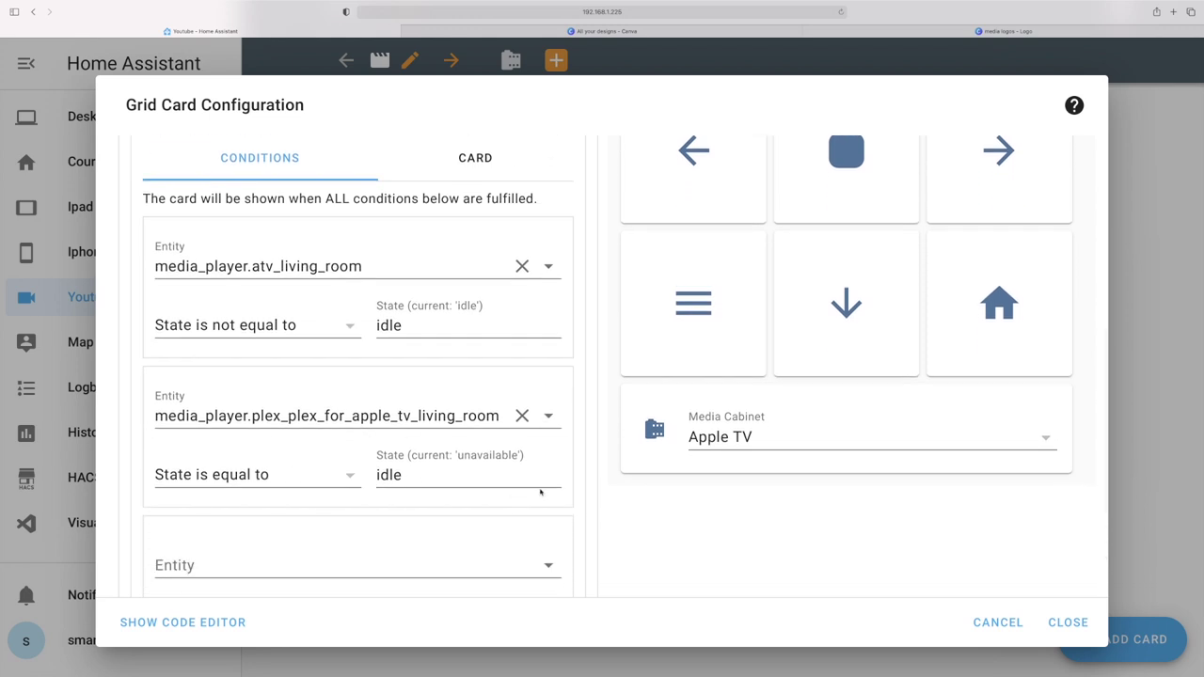
scroll(540, 491, up, 5)
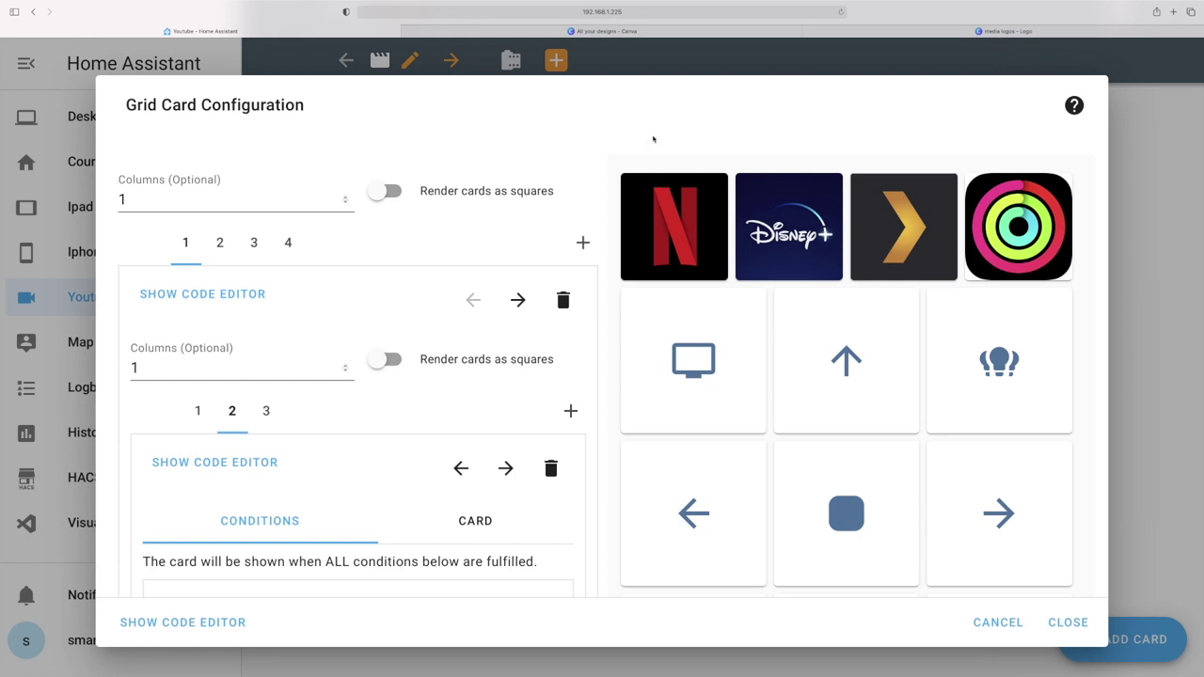
- Examine the Apple TV condition of the third Conditional card in the finished remote
scroll(495, 315, down, 4)
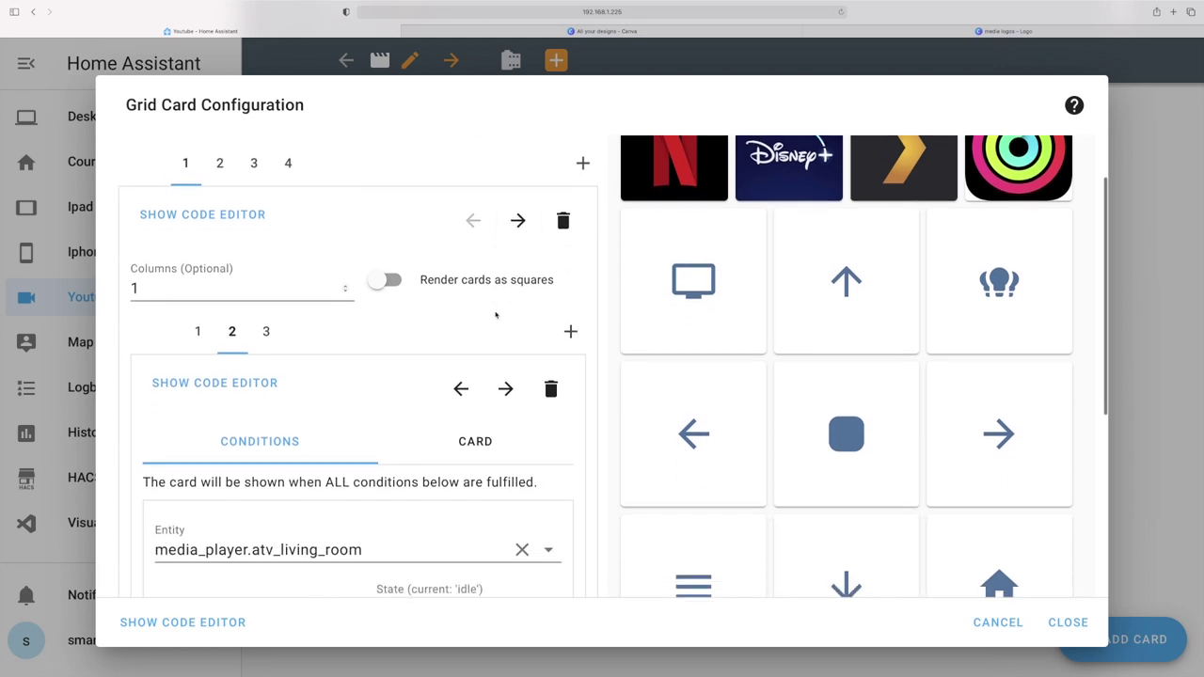
scroll(496, 316, up, 3)
scroll(496, 316, up, 2)
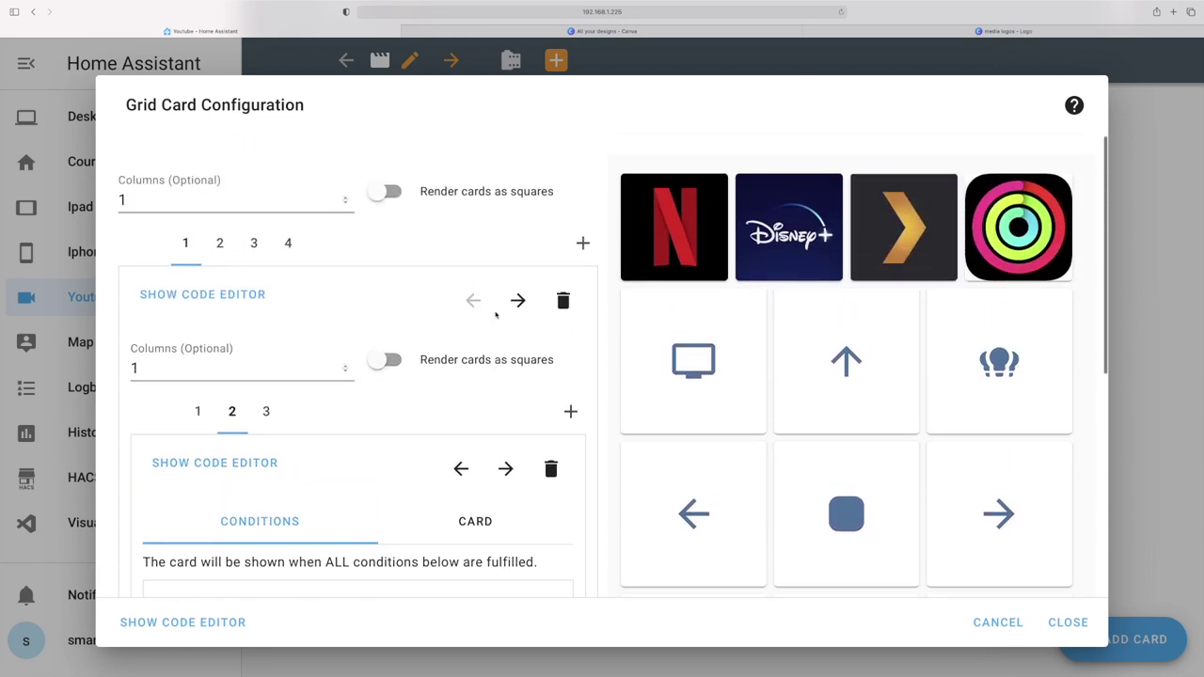
scroll(376, 296, down, 4)
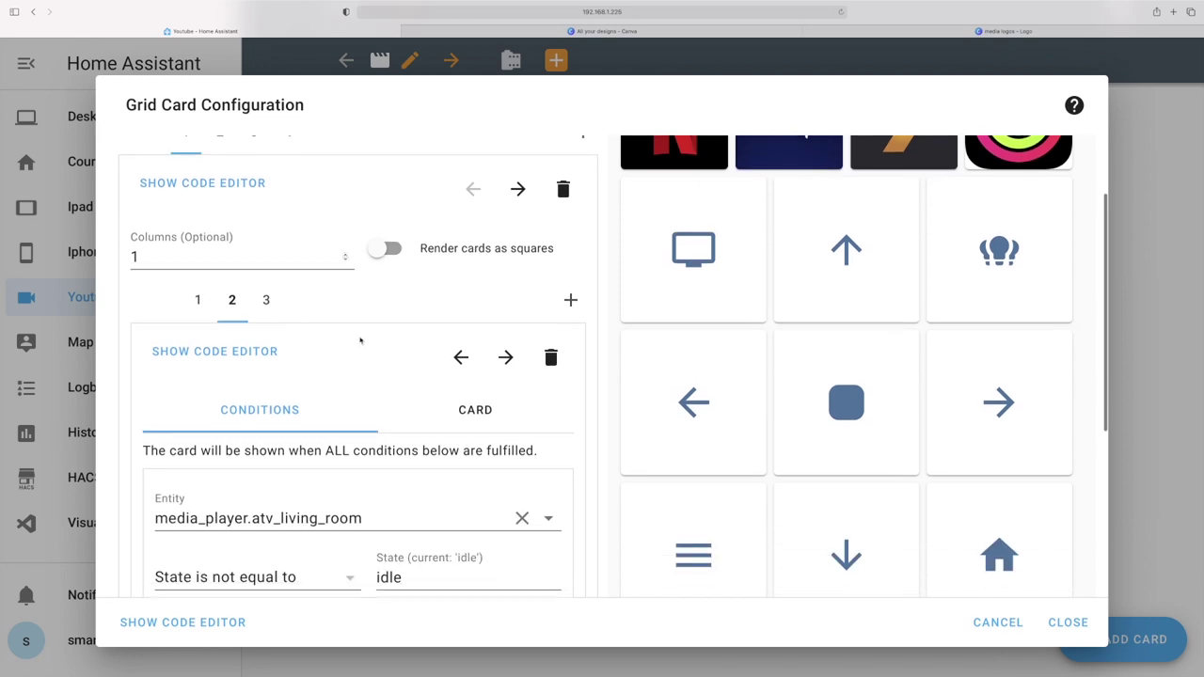
click(266, 279)
scroll(266, 278, down, 3)
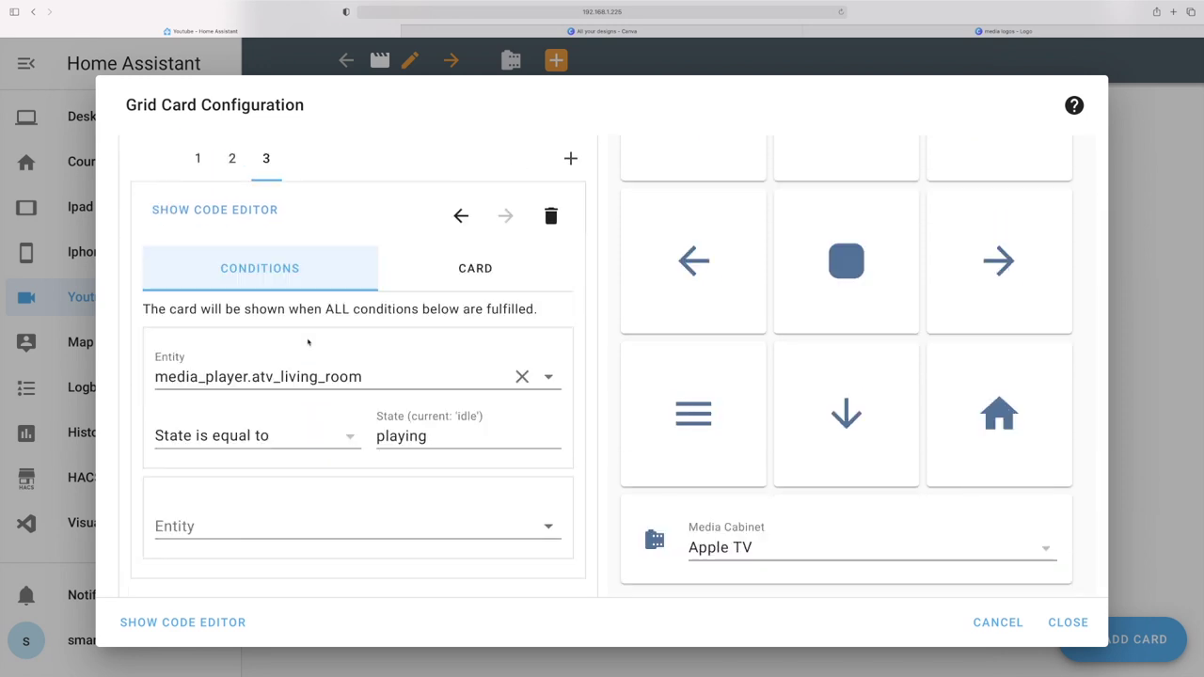
- Examine the Lounge media player card inside the third Conditional card and recheck the condition that shows it
click(451, 278)
scroll(244, 371, down, 1)
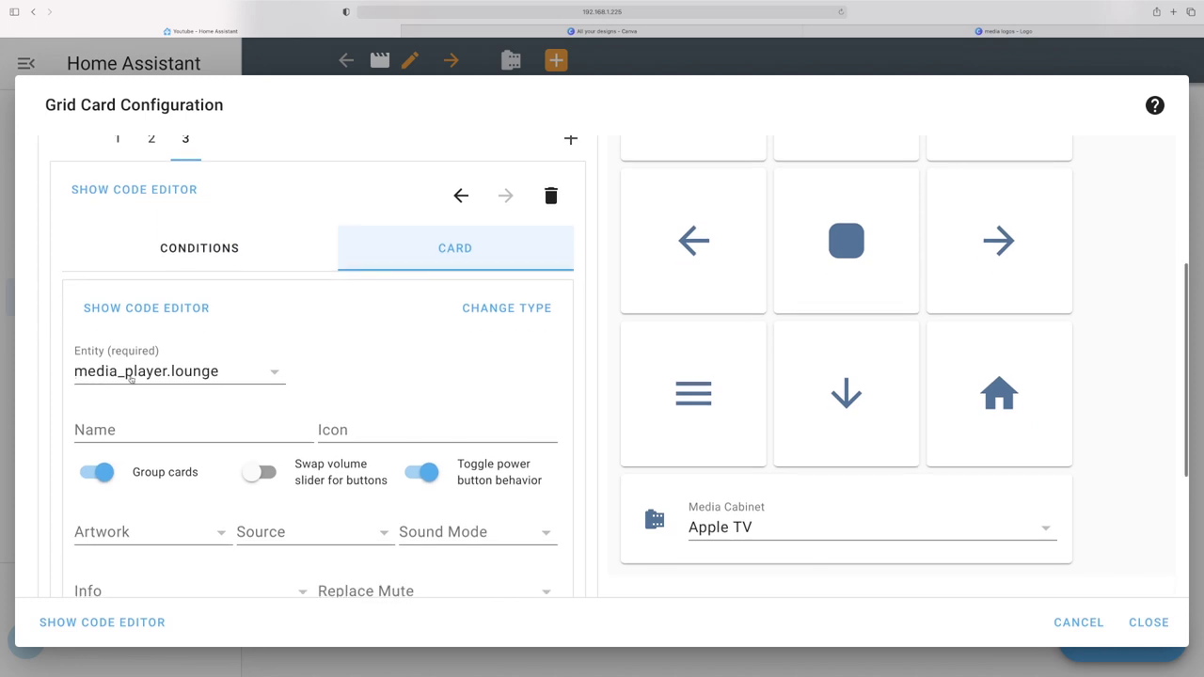
scroll(299, 327, down, 2)
scroll(300, 326, down, 1)
scroll(226, 263, up, 3)
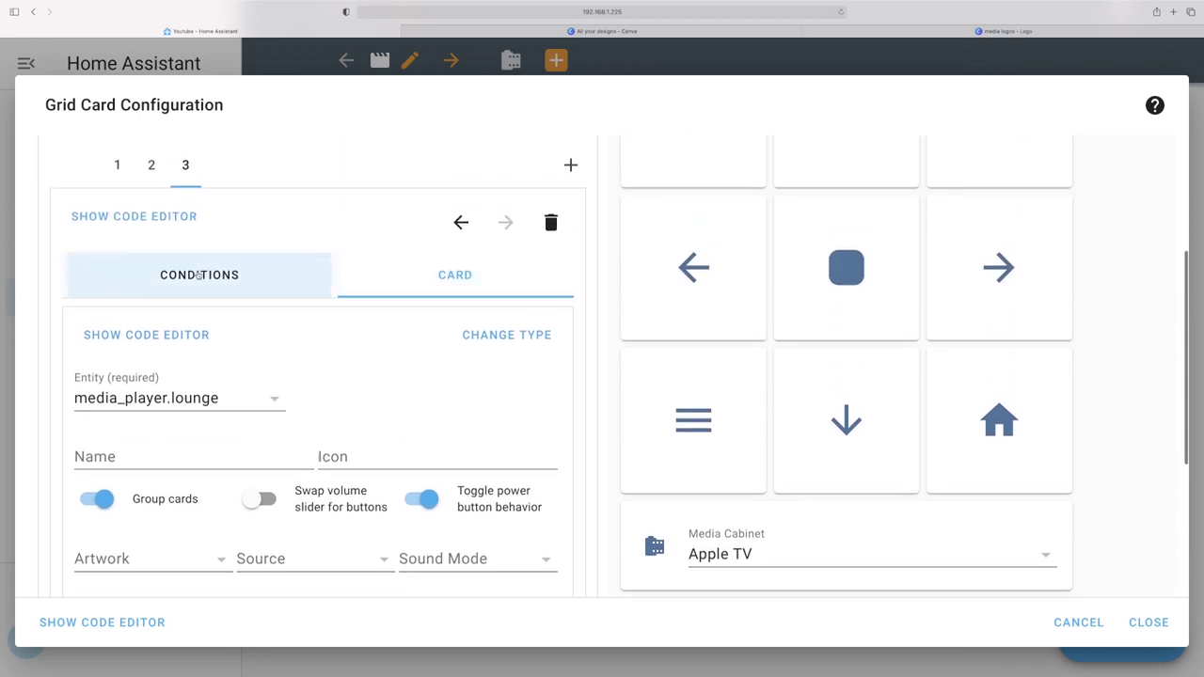
click(199, 274)
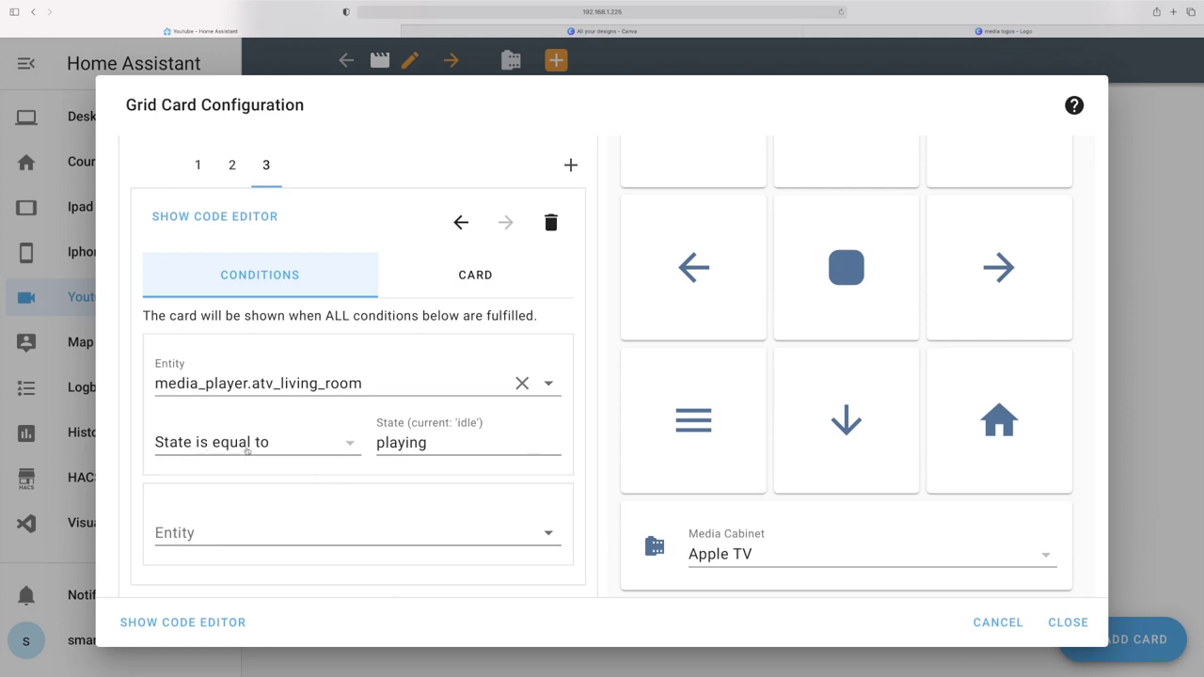
scroll(247, 452, up, 5)
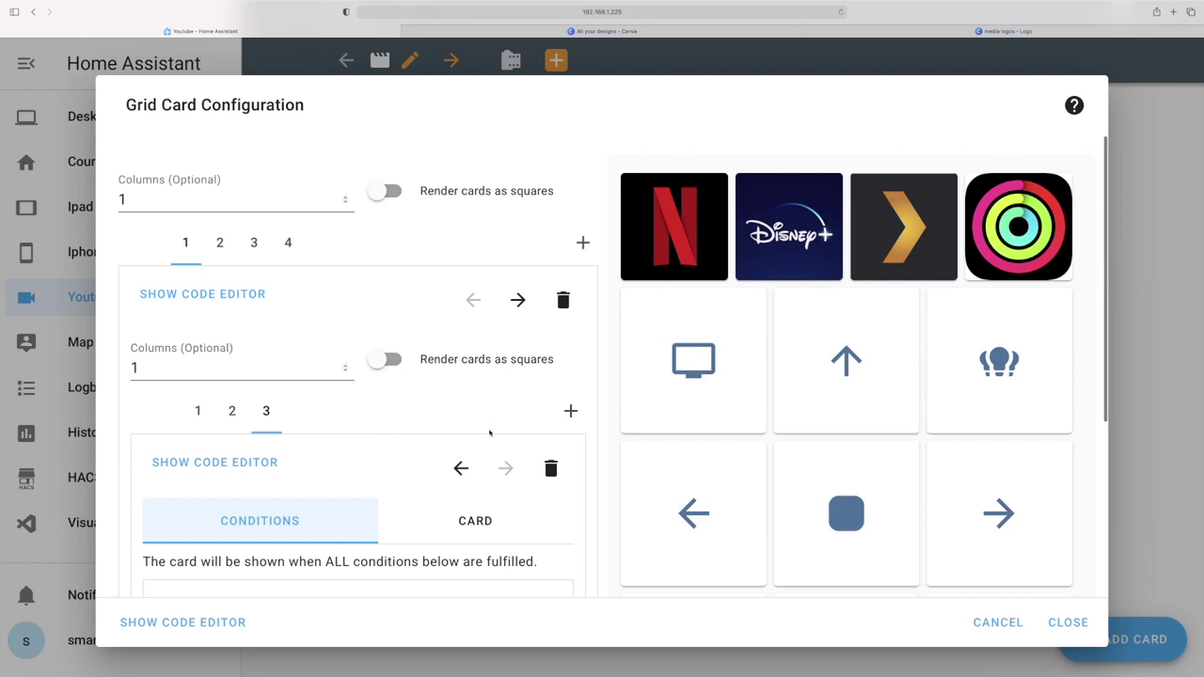
- Turn on the television from the remote preview, start playback on the Apple TV player and try its volume control
click(720, 370)
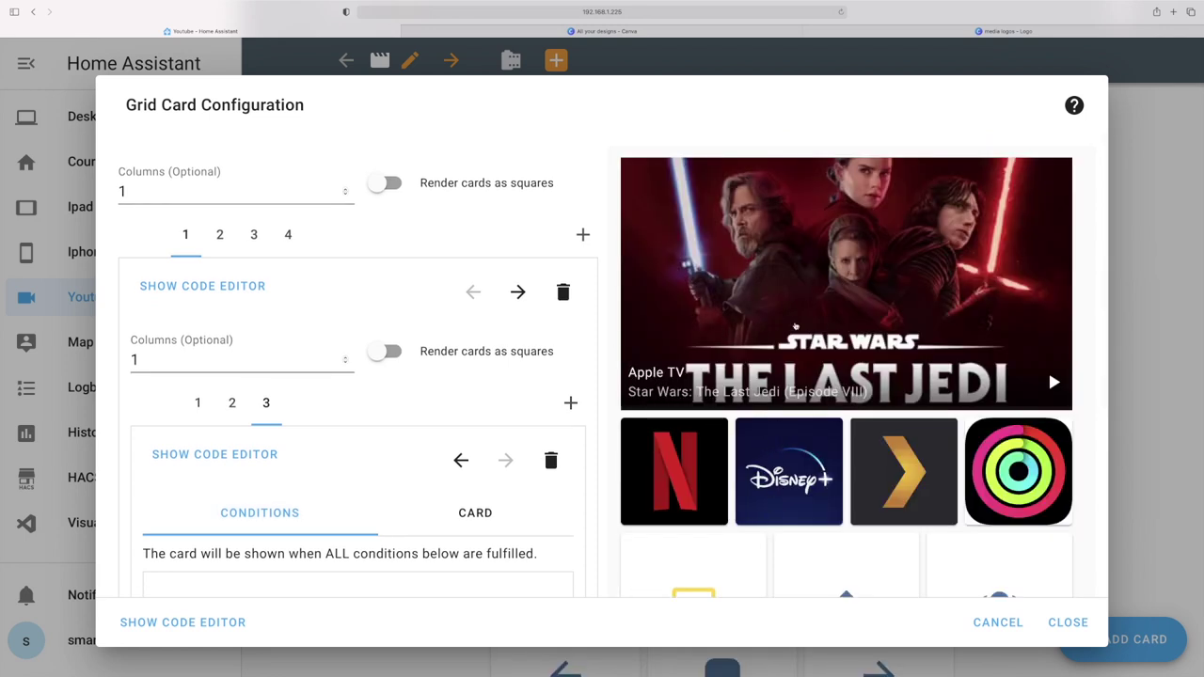
scroll(858, 195, down, 1)
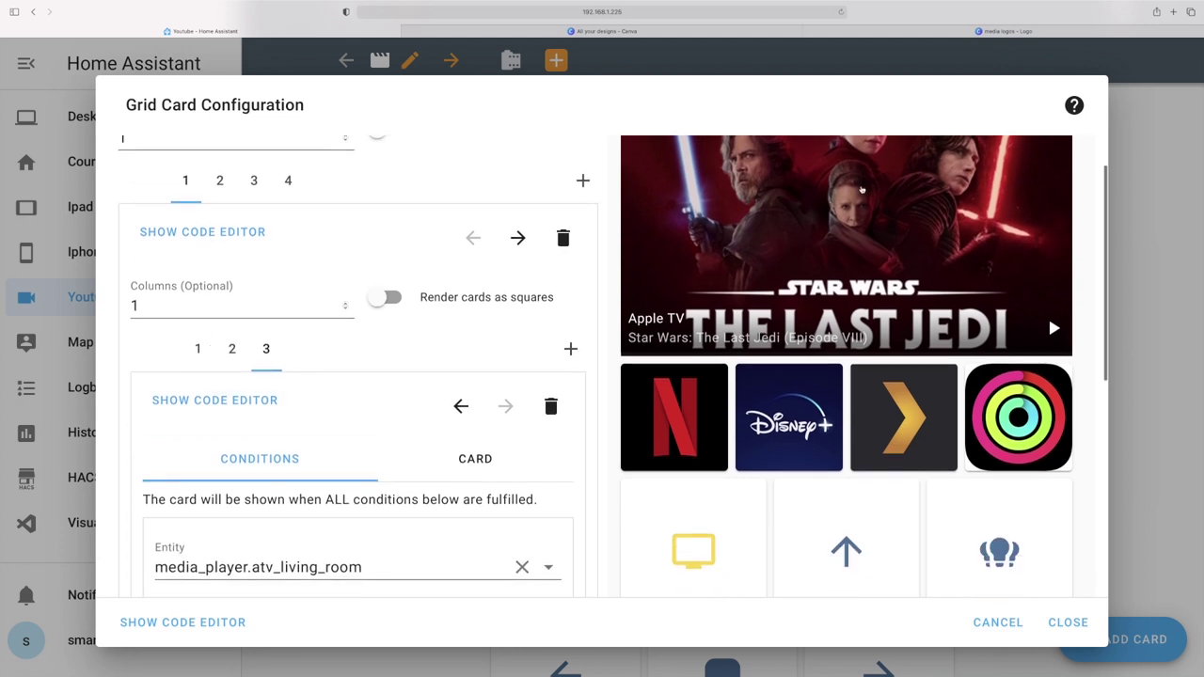
click(1039, 341)
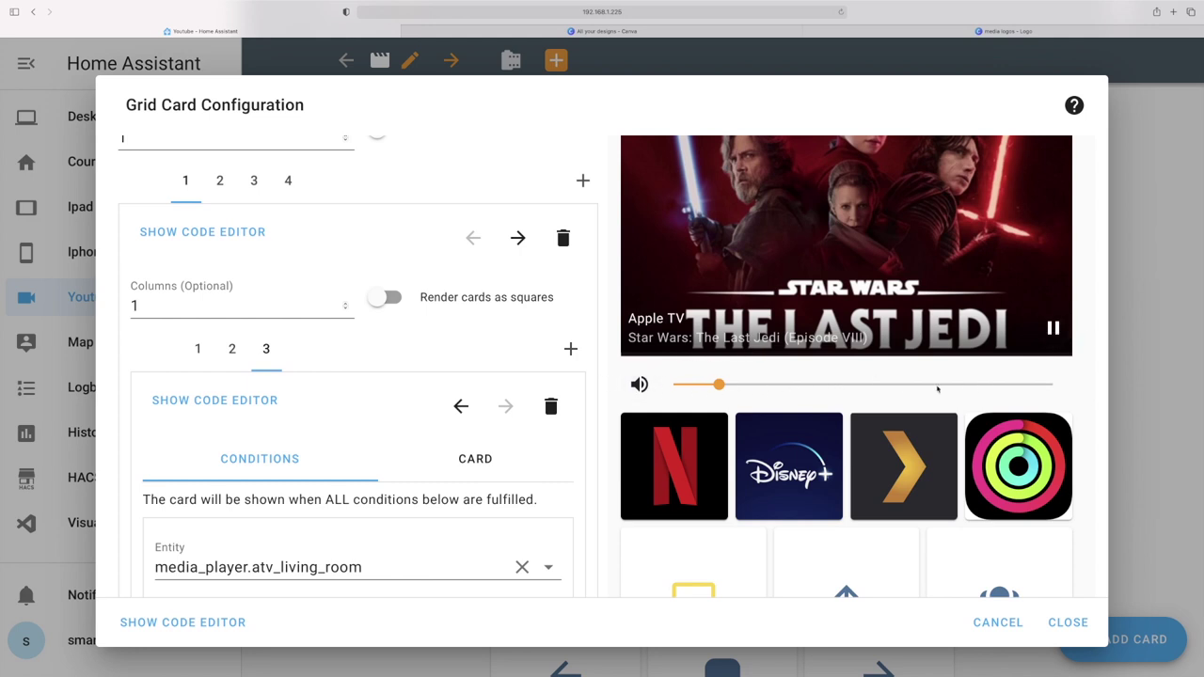
click(655, 386)
click(655, 386)
scroll(771, 389, up, 2)
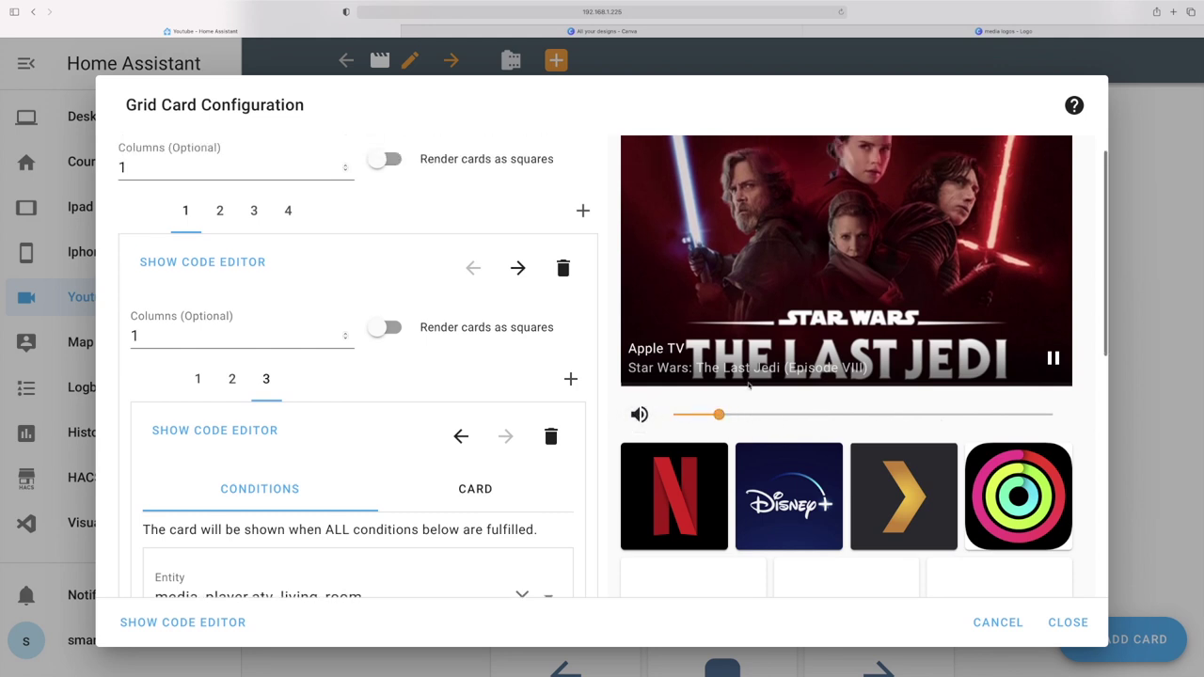
- Pause and resume the Apple TV playback in the preview to check the conditional Lounge volume card
click(1054, 390)
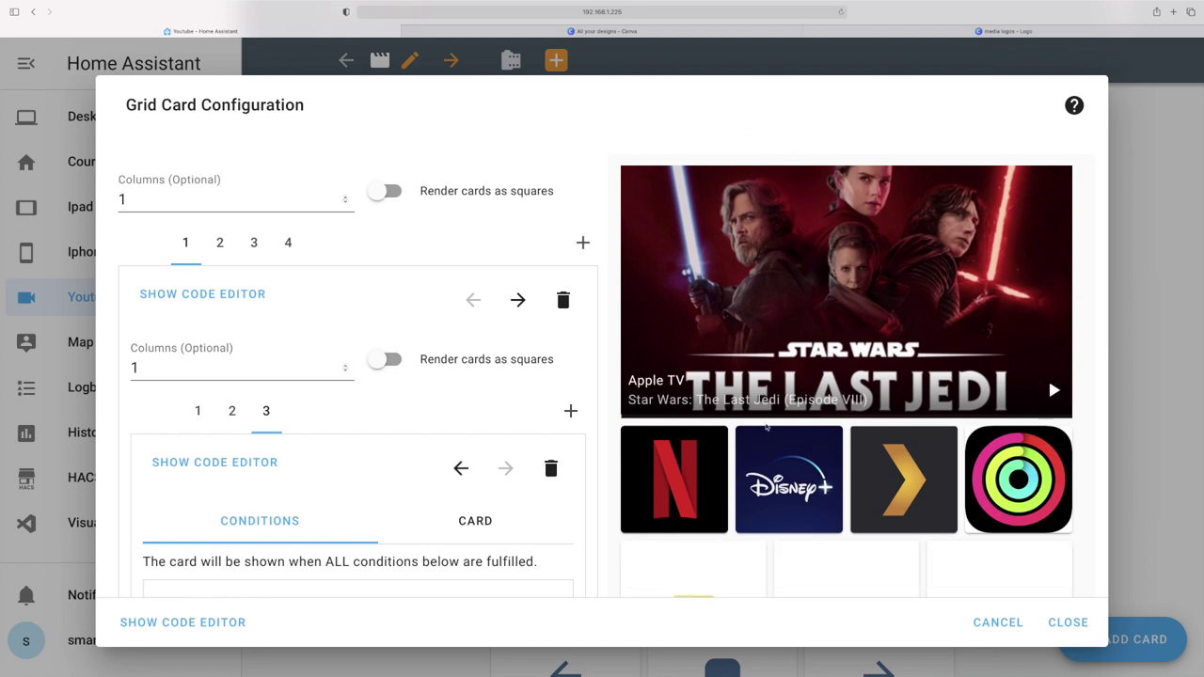
click(1054, 390)
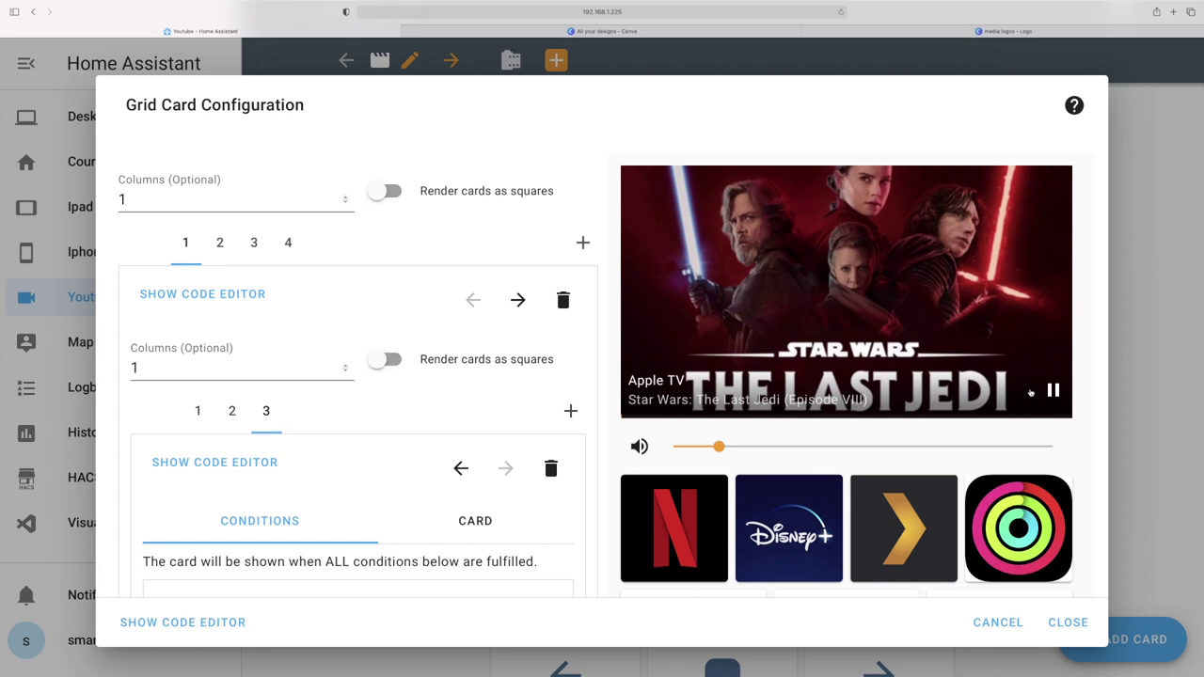
scroll(816, 439, down, 4)
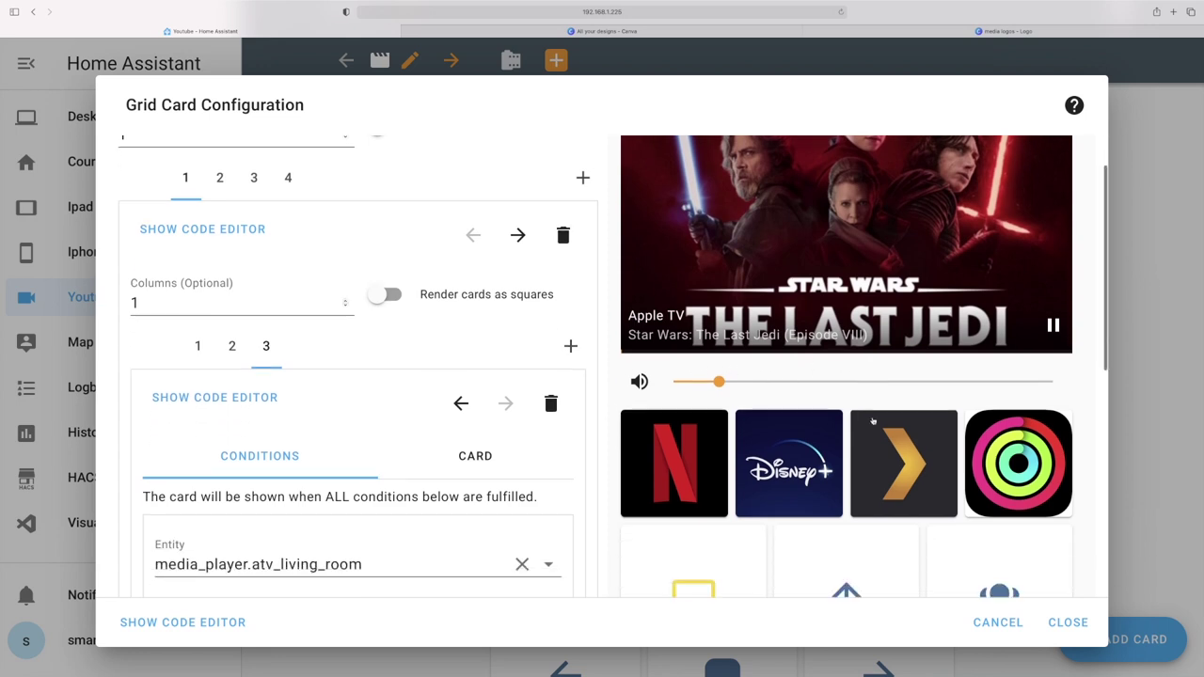
scroll(874, 422, up, 3)
scroll(873, 422, up, 2)
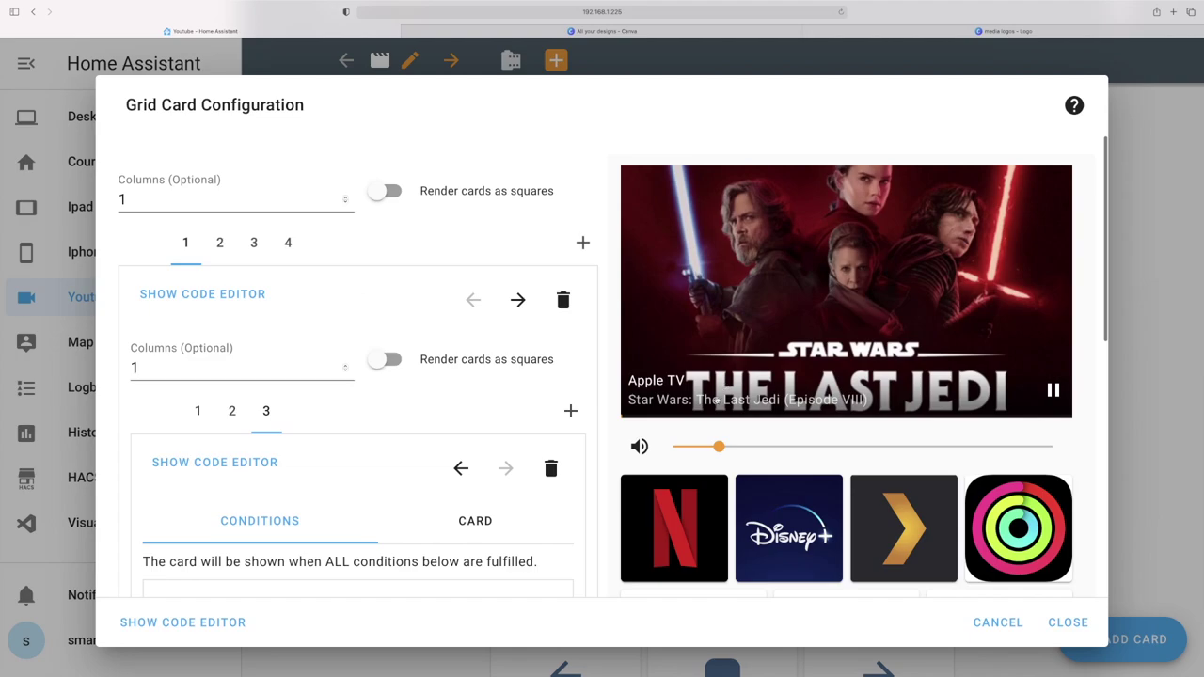
scroll(989, 364, down, 4)
scroll(990, 364, down, 2)
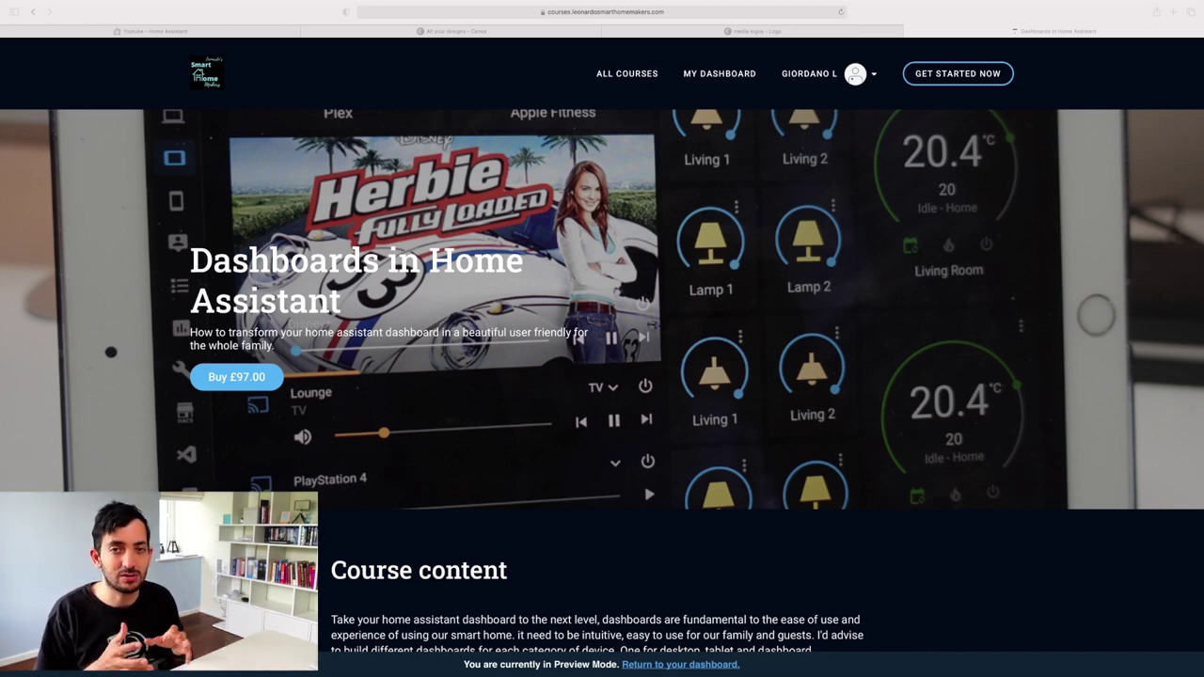
scroll(364, 431, down, 10)
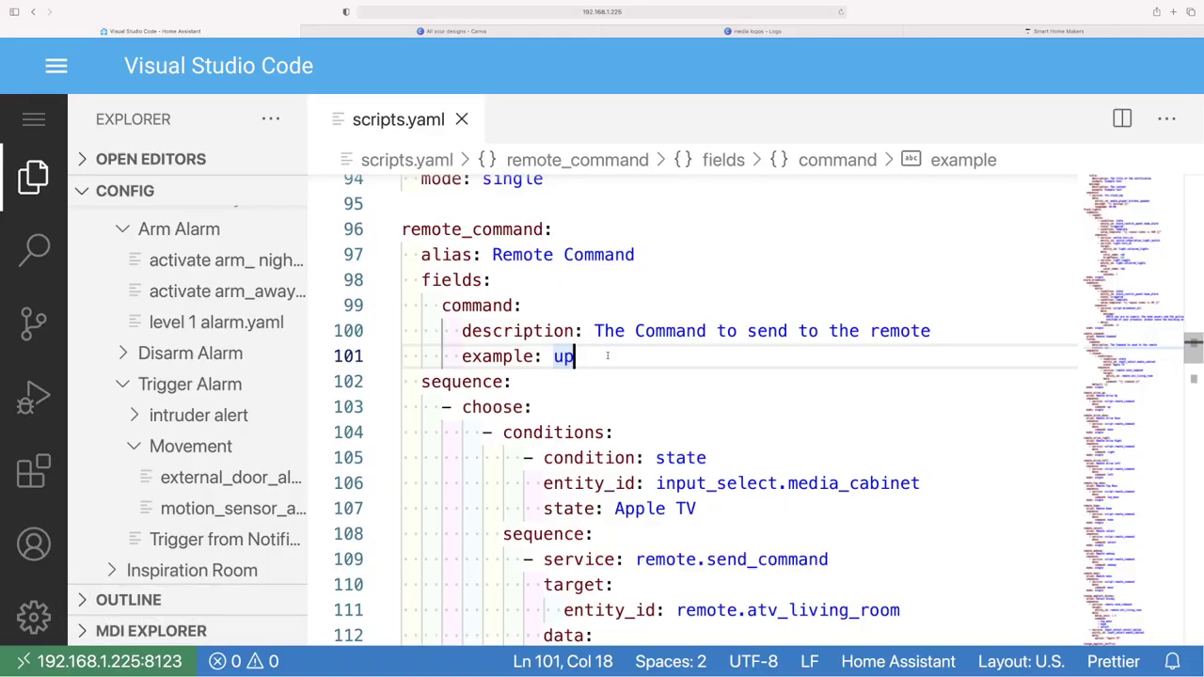
- In scripts.yaml, examine the Remote Command script's state condition and its input_select.media_cabinet entity
scroll(608, 356, down, 2)
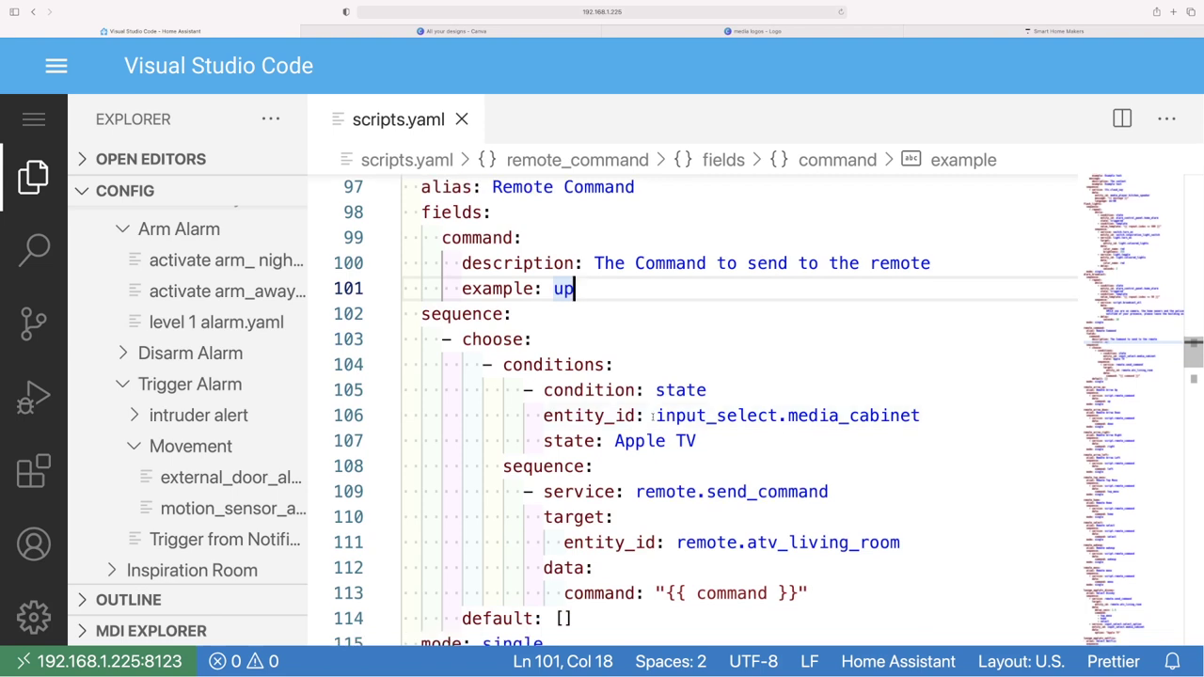
drag(654, 416, 971, 419)
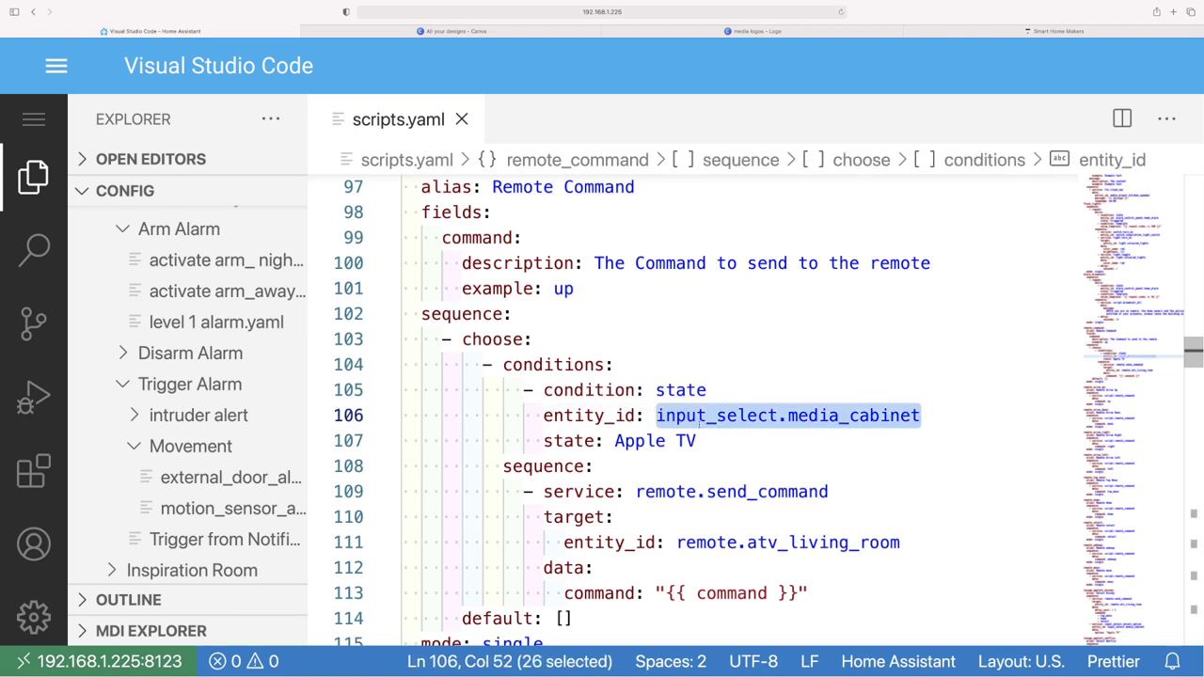
click(838, 416)
drag(922, 416, 789, 415)
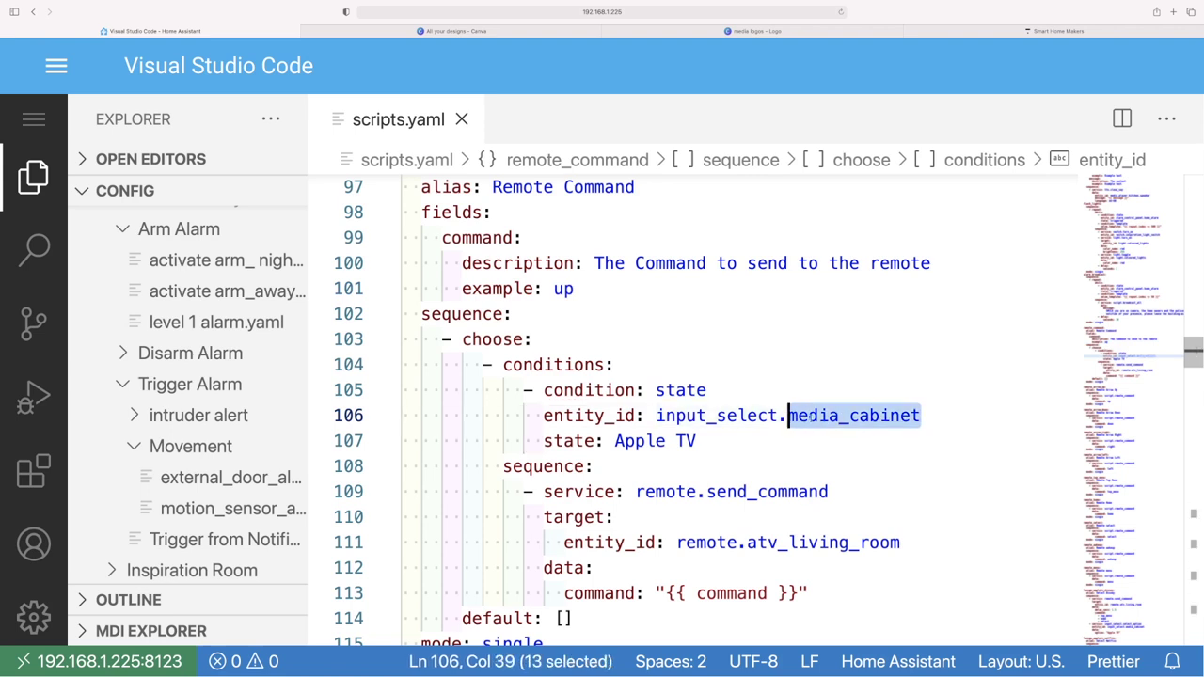
click(706, 416)
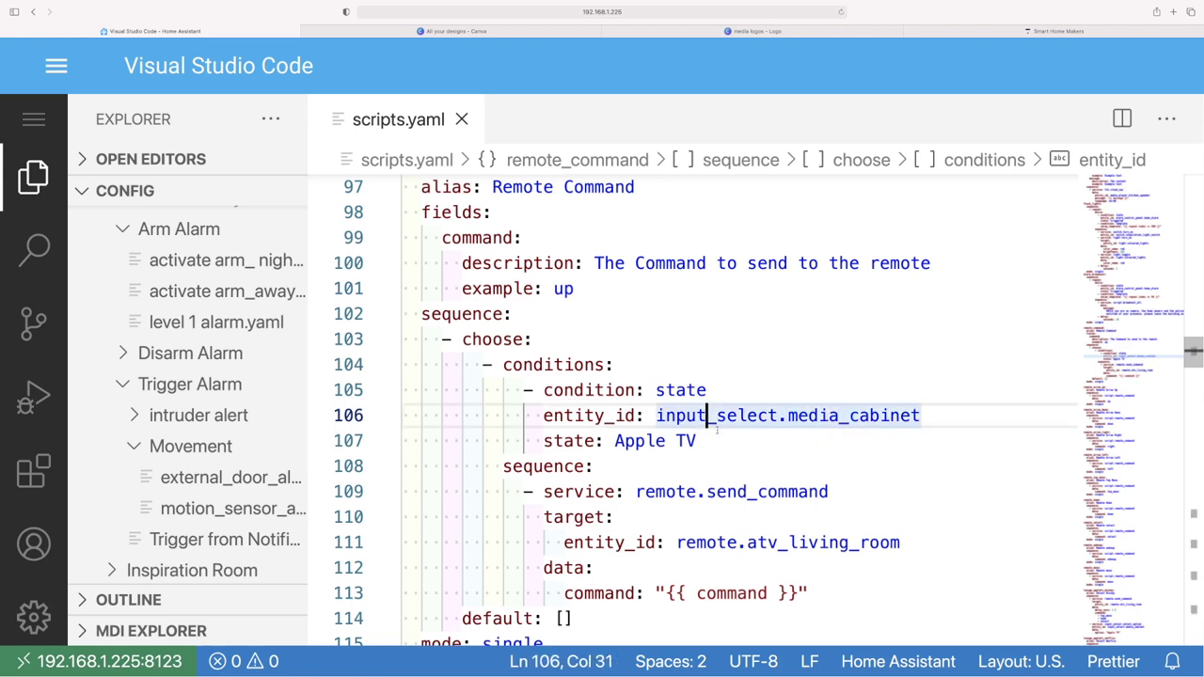
- Examine the remote.send_command service, its target entity and the templated command data in the Remote Command script
scroll(726, 444, down, 1)
drag(636, 467, 887, 463)
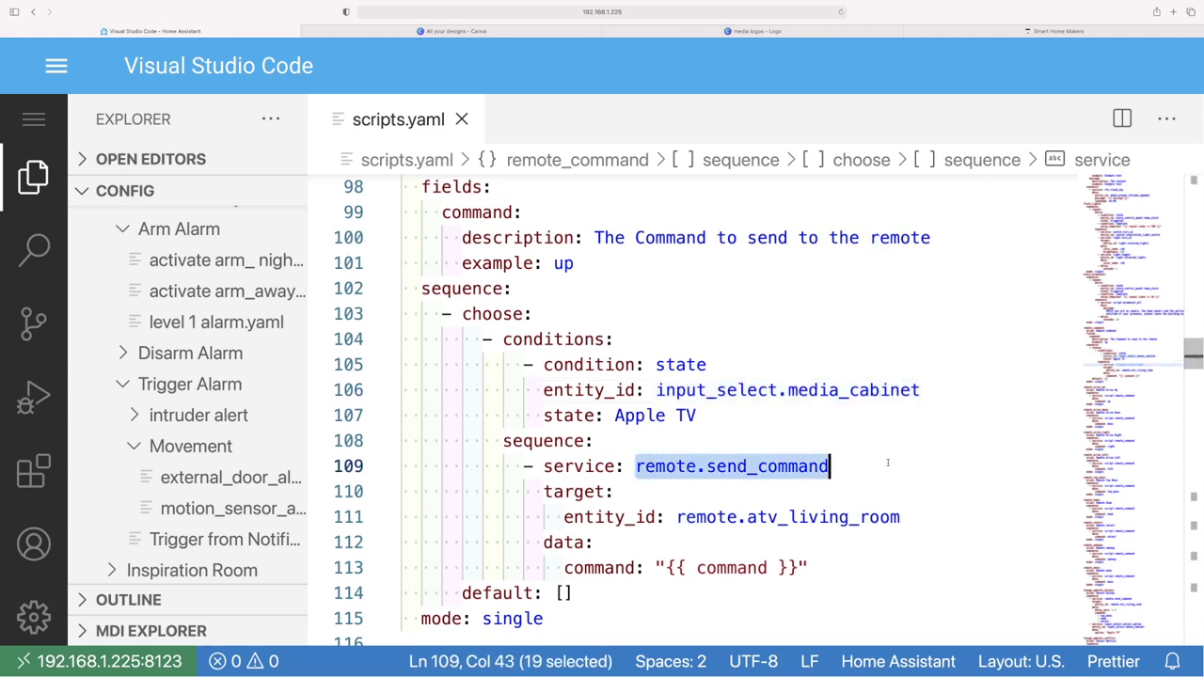
drag(668, 518, 901, 518)
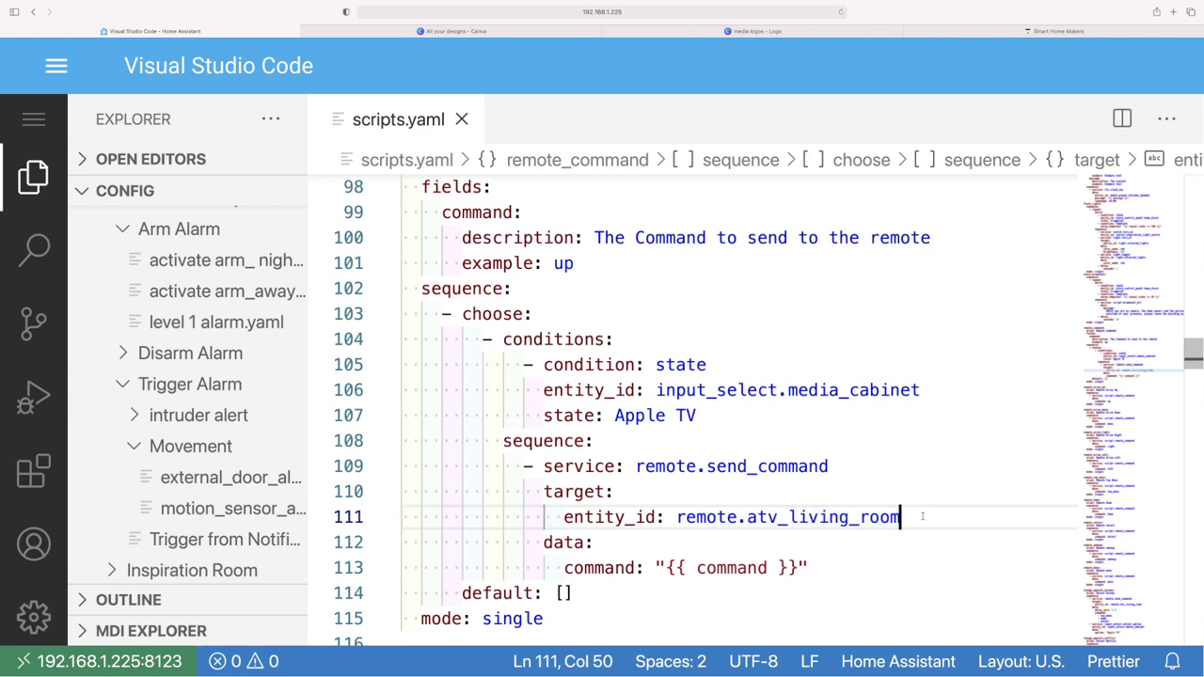
drag(543, 543, 811, 567)
click(707, 568)
double_click(707, 567)
click(707, 390)
click(714, 415)
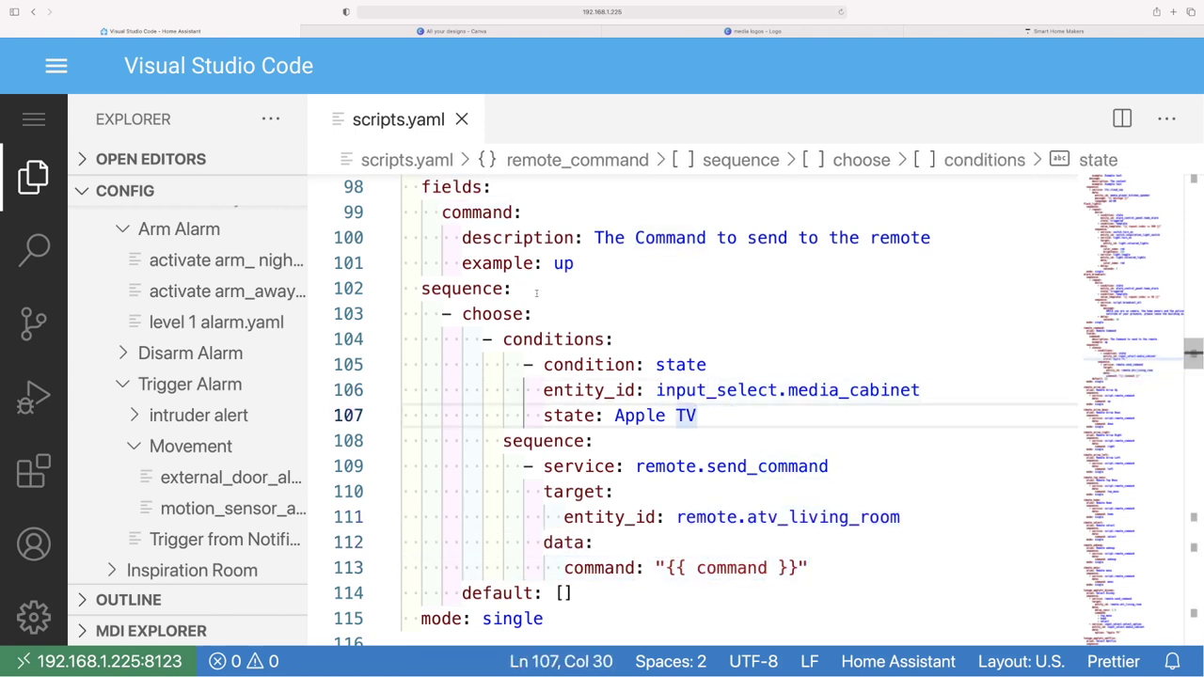
- Examine the description and example value of the Remote Command script's command field
scroll(533, 294, up, 1)
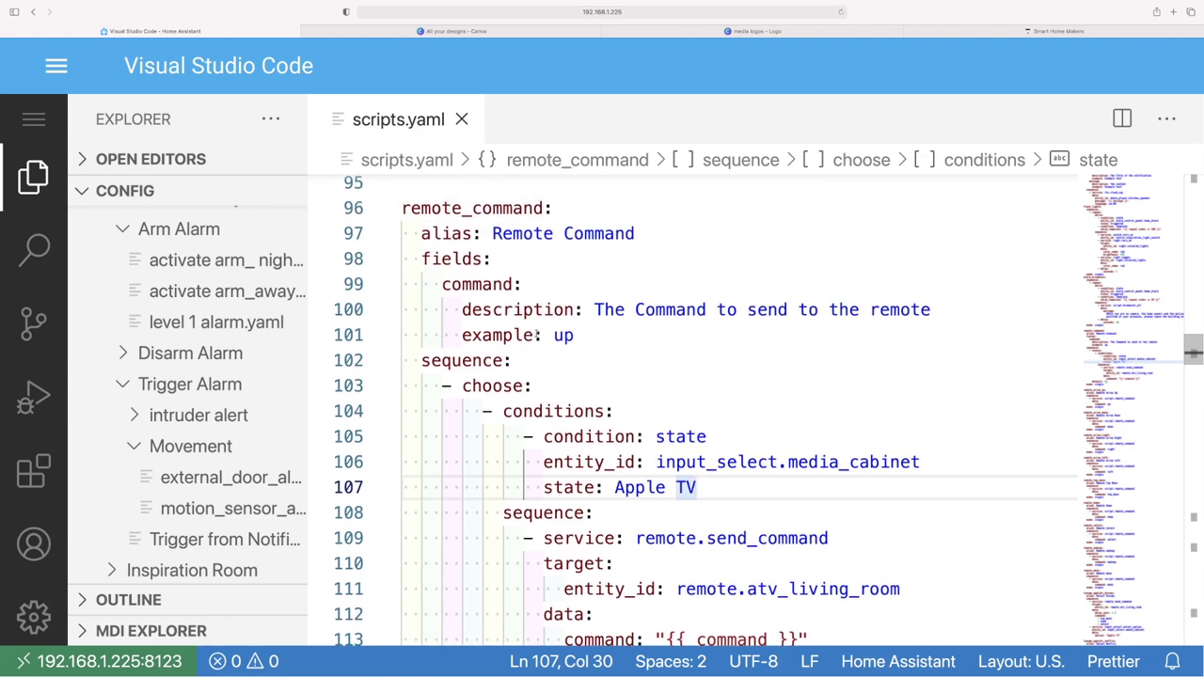
click(563, 335)
click(575, 335)
drag(576, 335, 595, 325)
scroll(595, 325, up, 1)
click(604, 351)
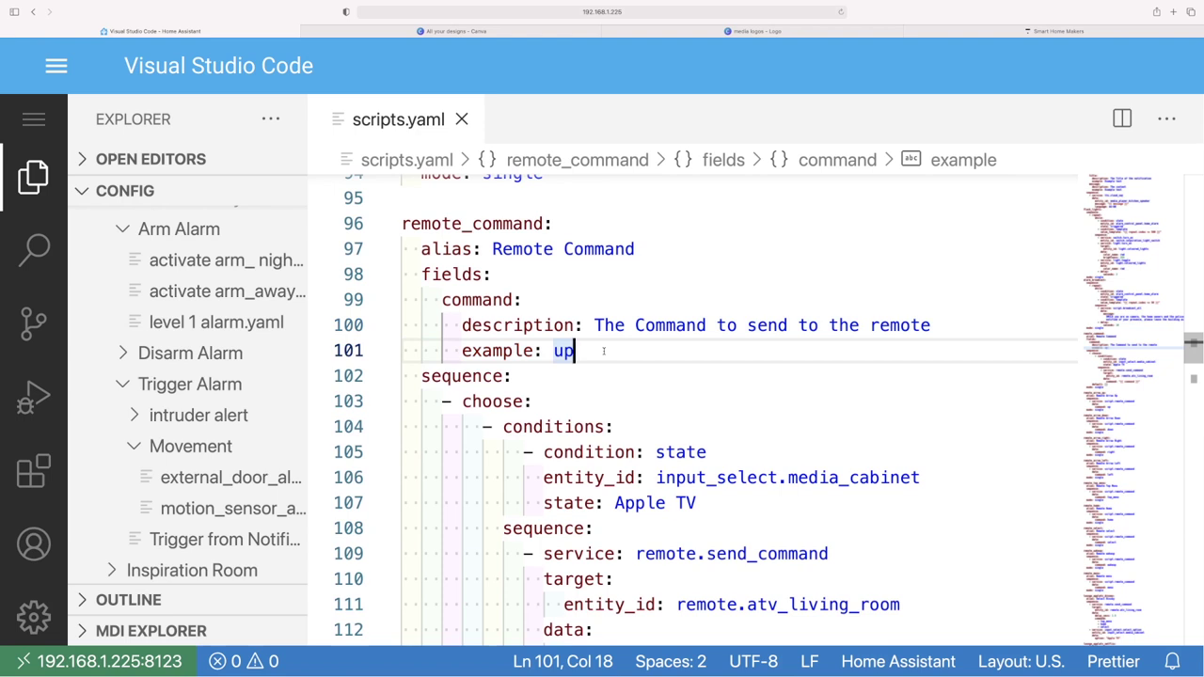
- Examine the Remote Command script's choose block and its conditions for the Apple TV state
scroll(639, 324, down, 2)
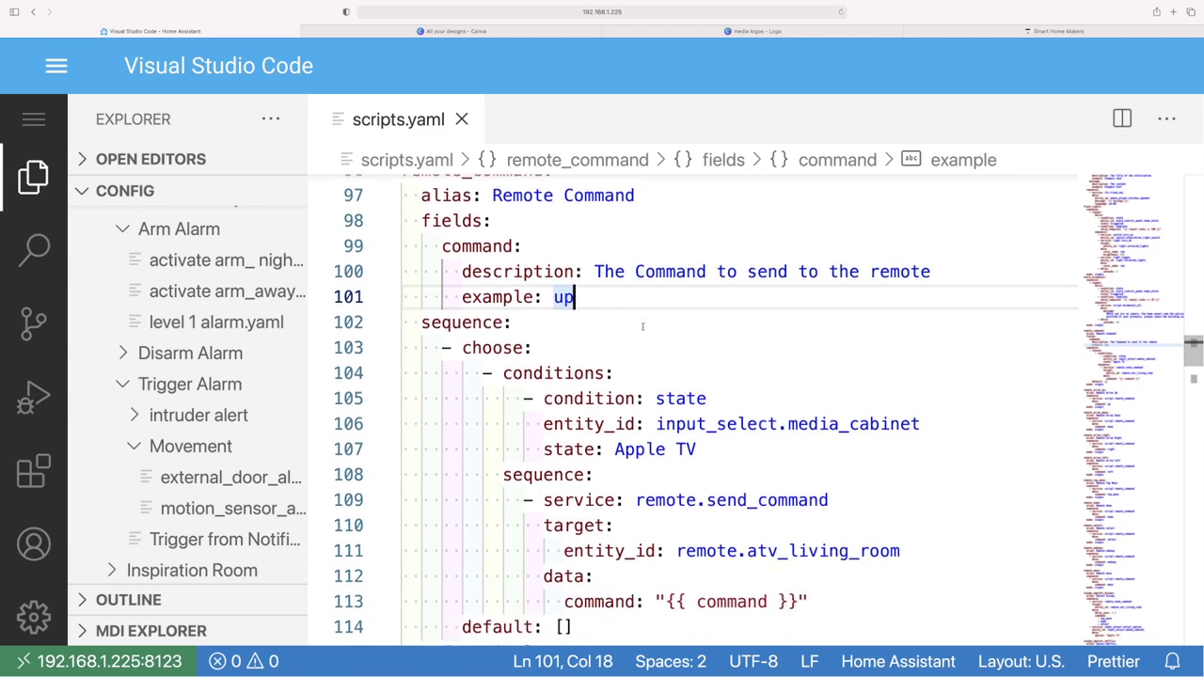
drag(432, 345, 463, 347)
click(561, 348)
click(563, 347)
scroll(594, 340, down, 4)
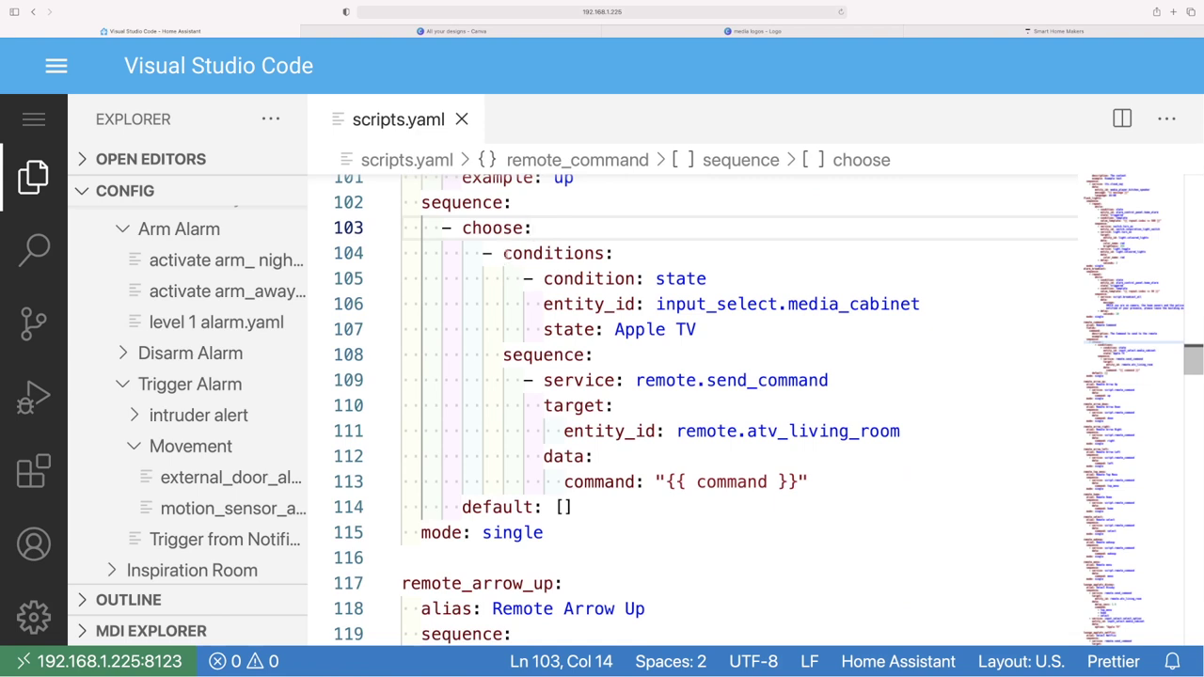
drag(503, 253, 697, 330)
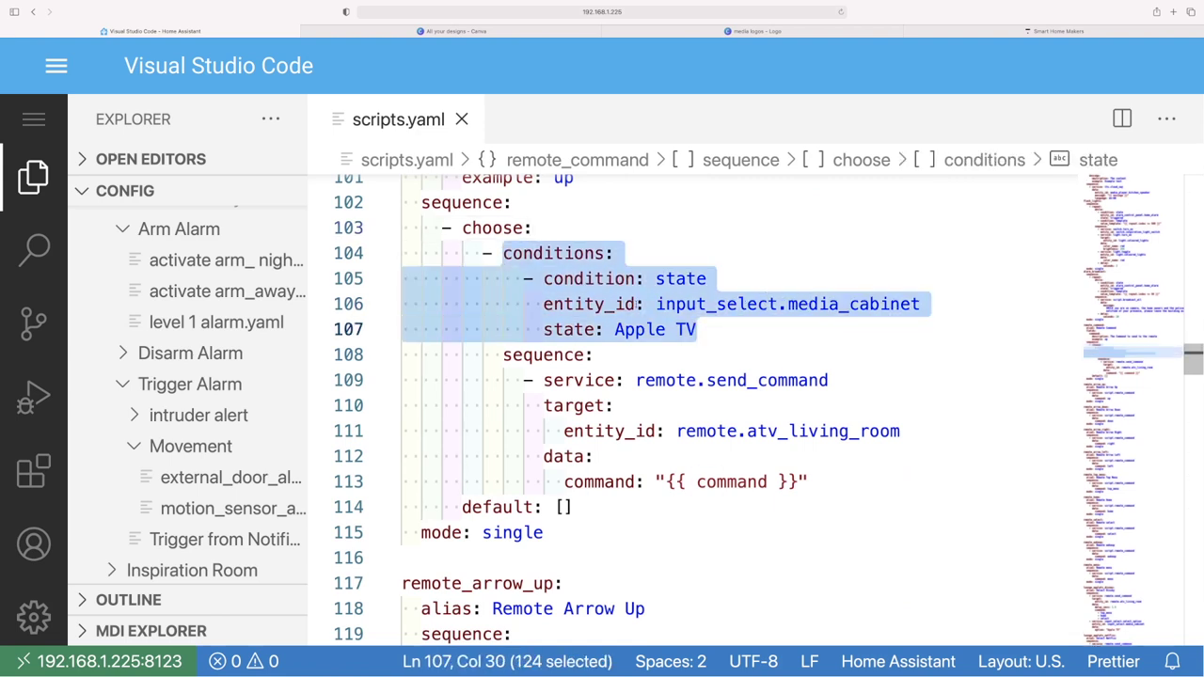
drag(617, 331, 703, 333)
- Examine the full sequence run for the Apple TV option, including its command data and target remote entity
click(487, 378)
drag(494, 355, 505, 356)
shift+click(833, 483)
scroll(832, 483, down, 1)
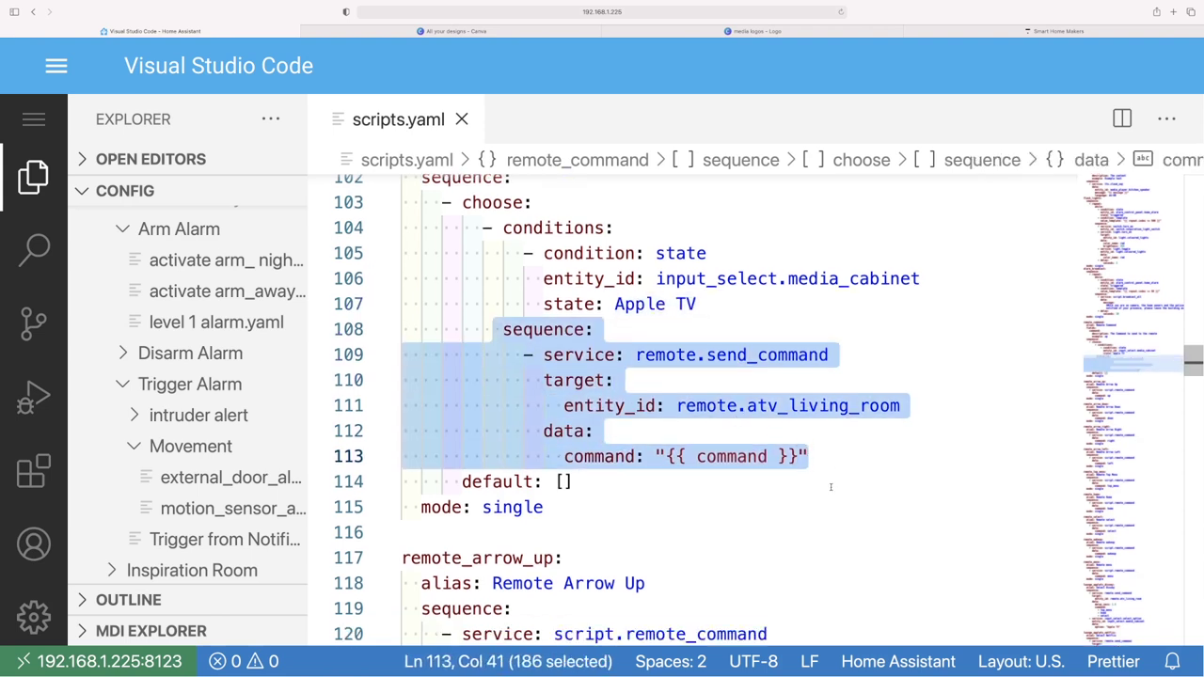
click(833, 459)
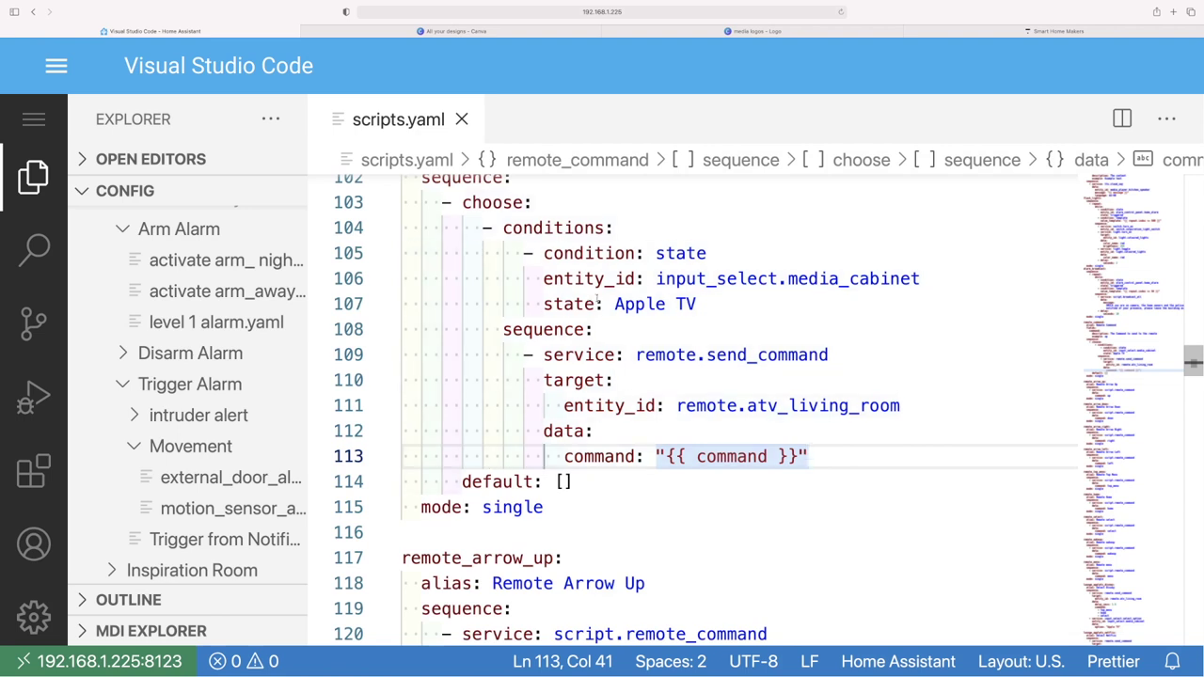
click(701, 304)
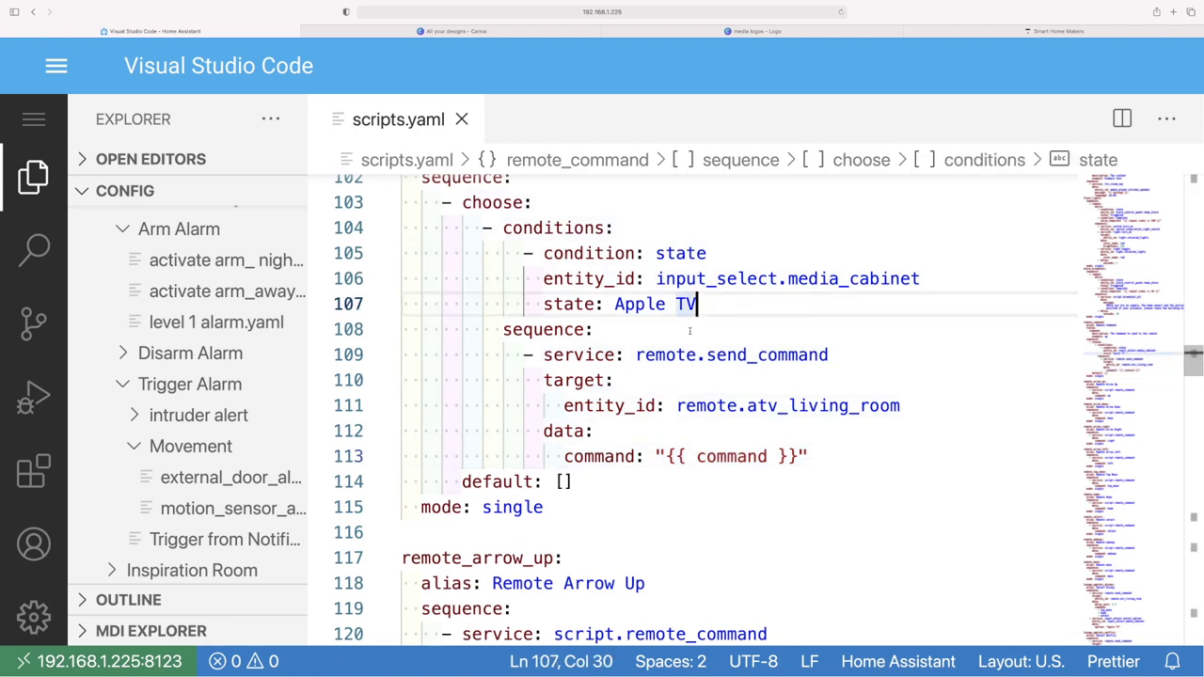
click(829, 451)
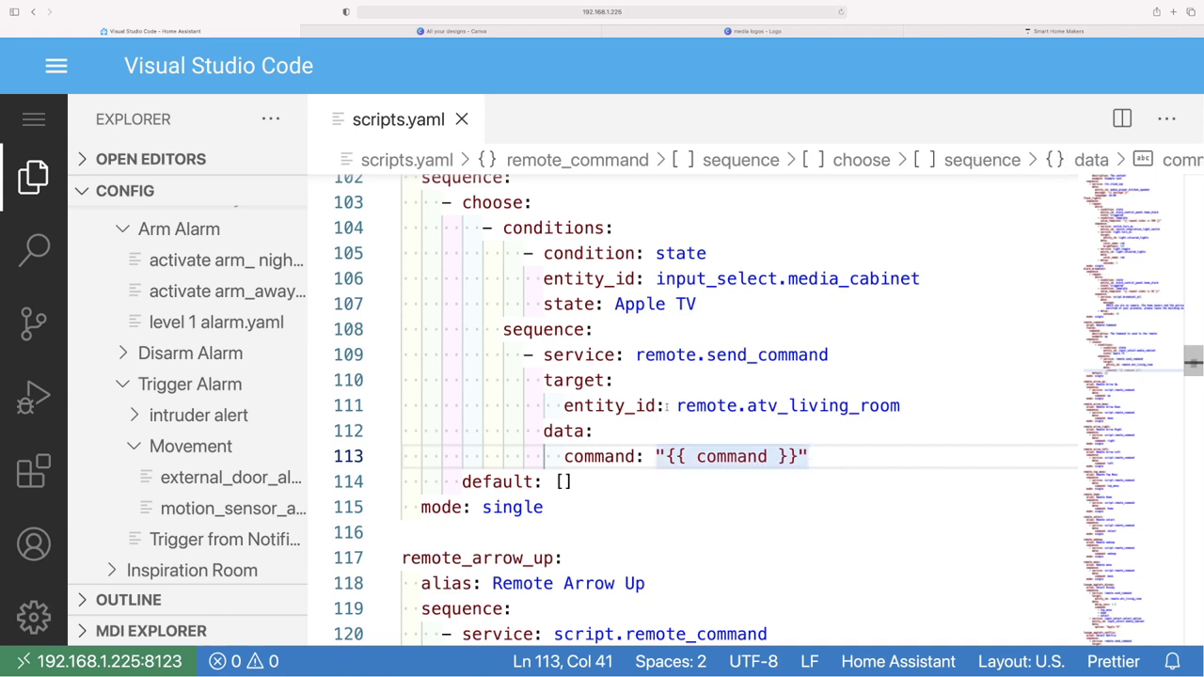
click(795, 405)
drag(900, 406, 677, 405)
click(926, 407)
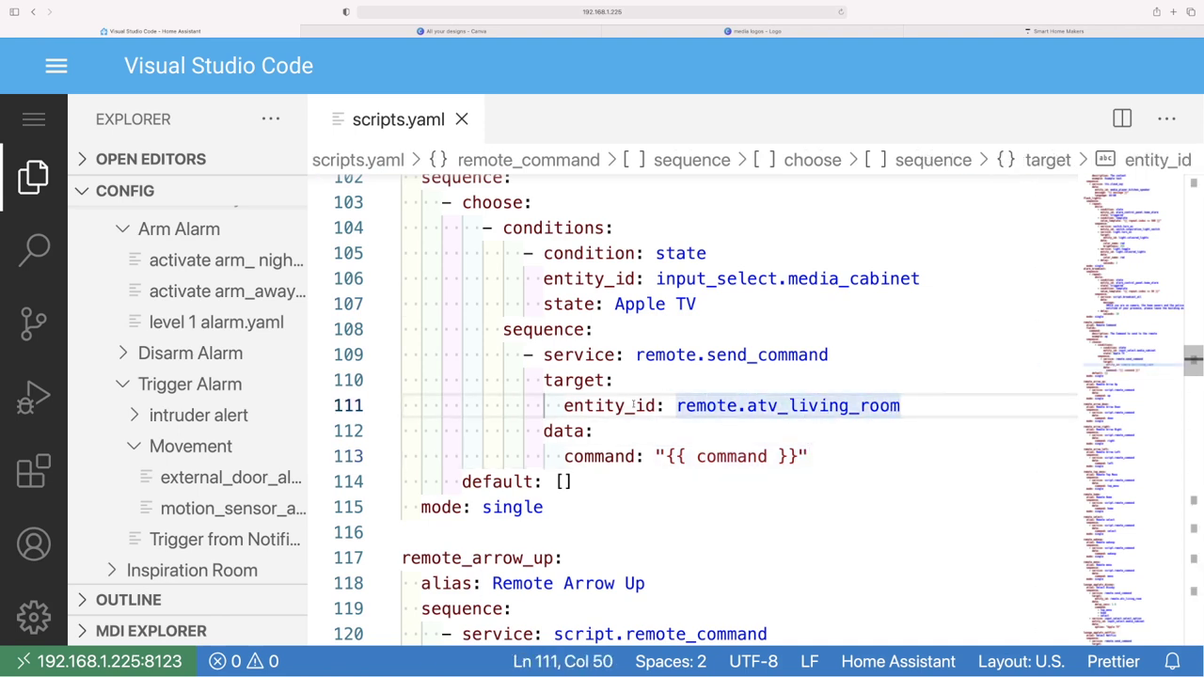
- Examine the Remote Arrow Up script's call to script.remote_command and compare it with the Remote Command script definition
scroll(631, 402, up, 2)
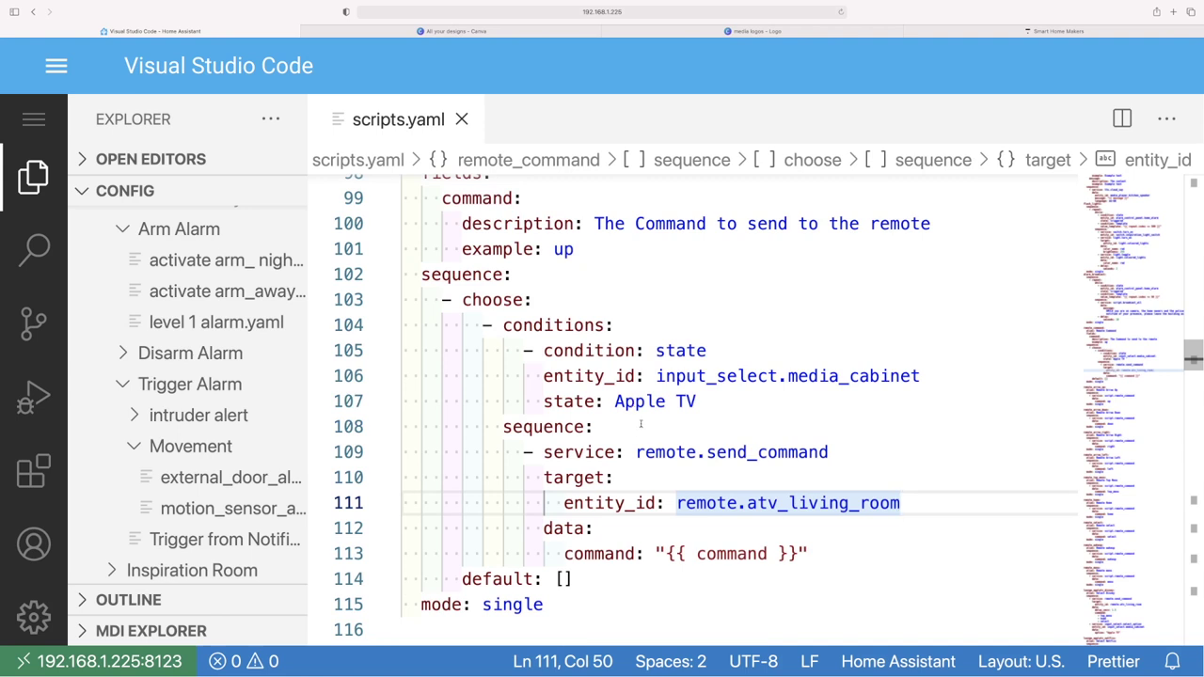
scroll(631, 401, down, 4)
scroll(639, 430, down, 3)
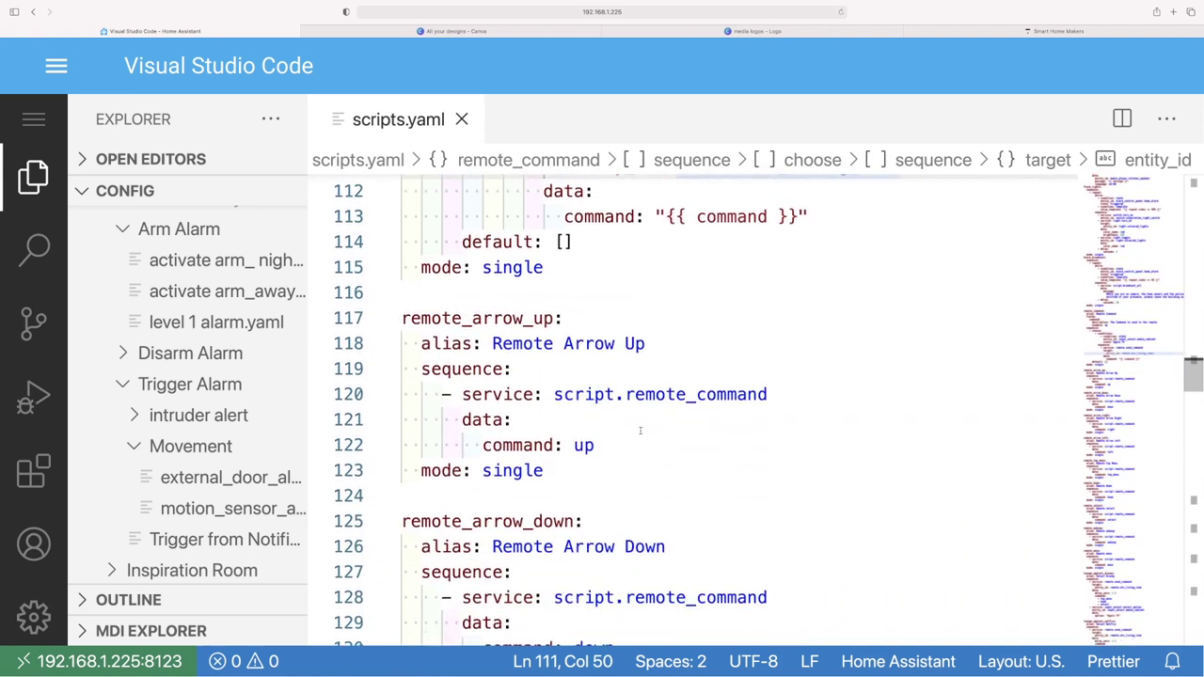
click(402, 304)
click(543, 304)
click(533, 329)
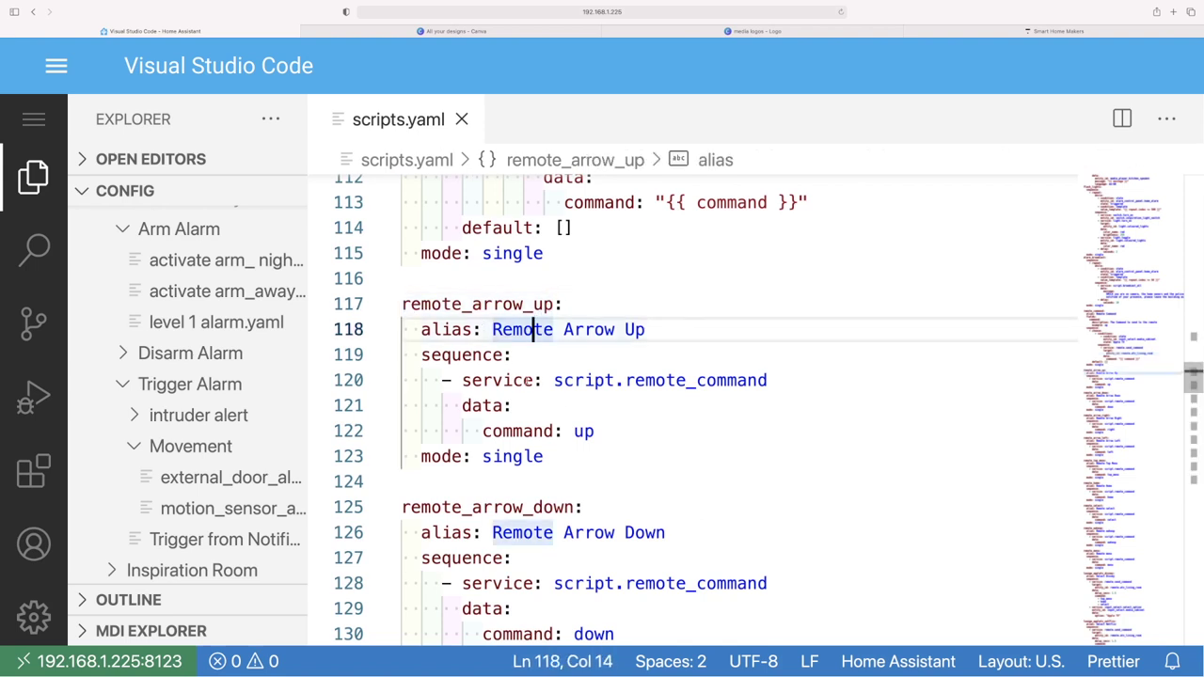
drag(555, 380, 768, 381)
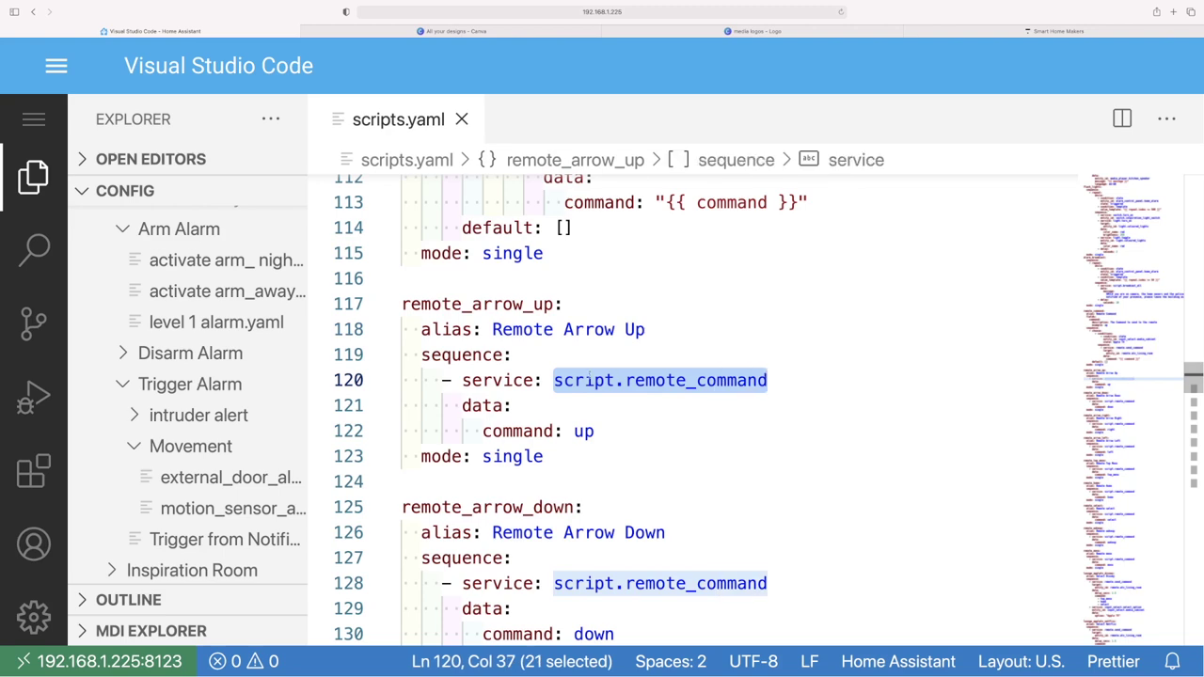
scroll(589, 374, up, 3)
scroll(589, 374, up, 6)
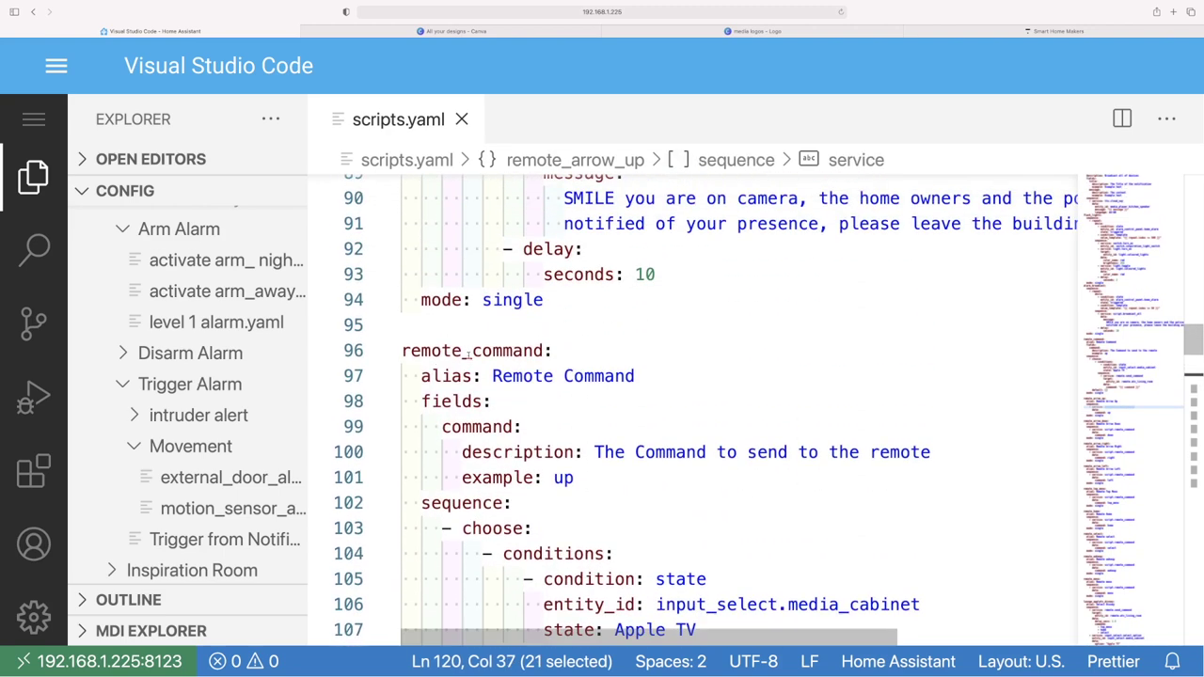
- Examine the command values passed by the Remote Arrow Up and Remote Arrow Down scripts
scroll(468, 353, down, 9)
double_click(583, 309)
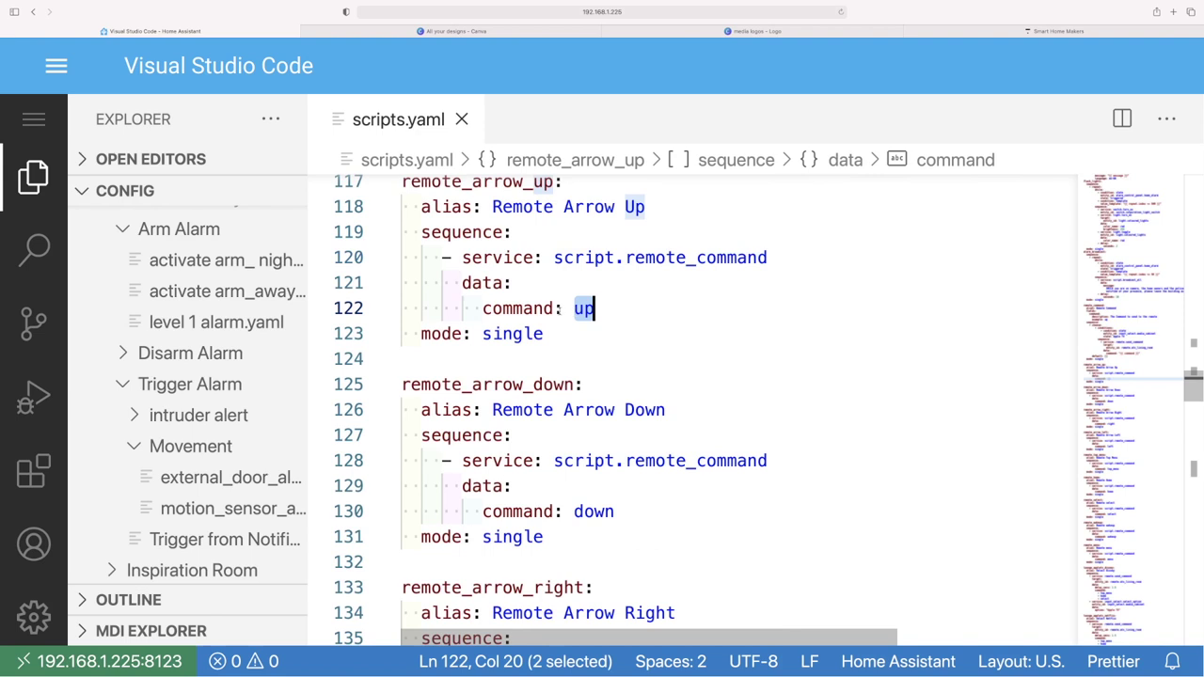
click(458, 288)
double_click(584, 308)
scroll(543, 369, down, 1)
click(543, 369)
double_click(543, 368)
click(586, 496)
double_click(586, 496)
scroll(593, 493, down, 6)
scroll(593, 493, up, 3)
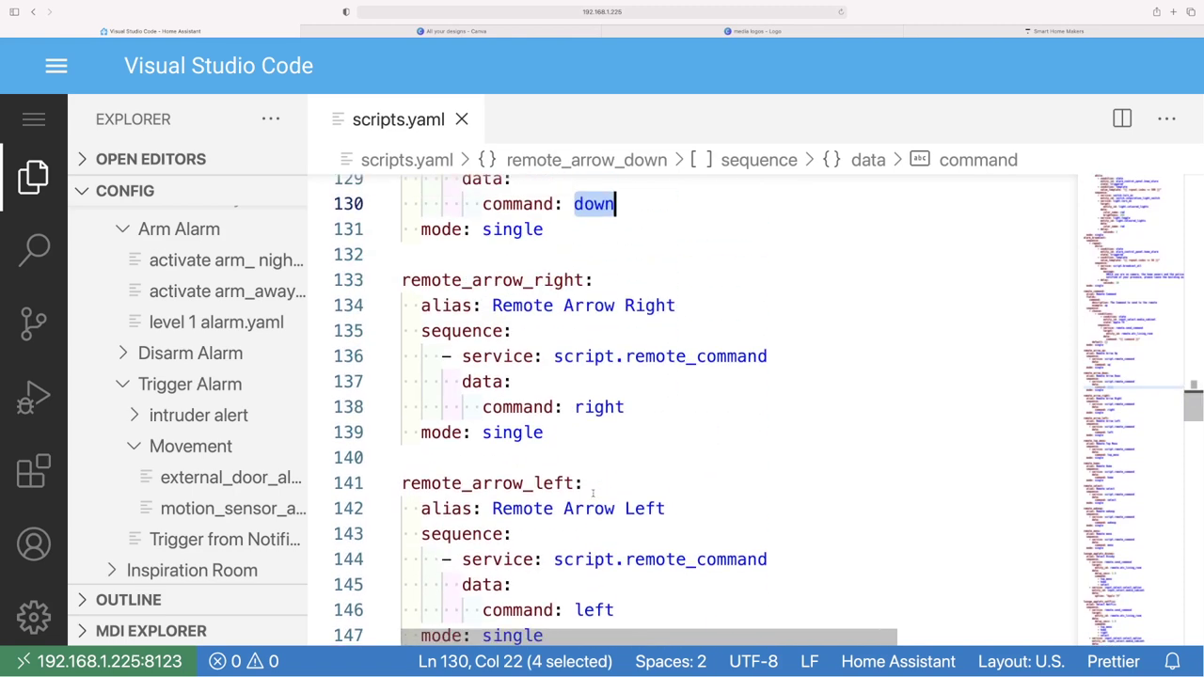
- Review the commands sent by the remaining button scripts, from Remote Arrow Right through Remote wakeup
click(610, 407)
scroll(617, 433, down, 8)
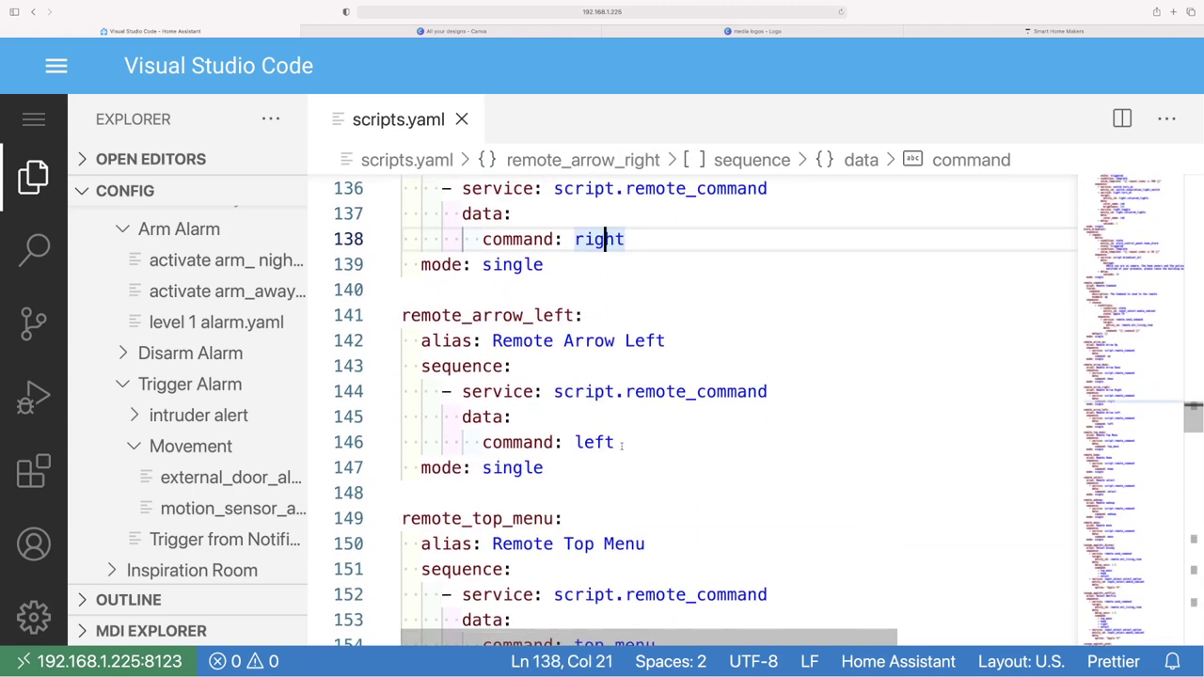
scroll(621, 446, down, 6)
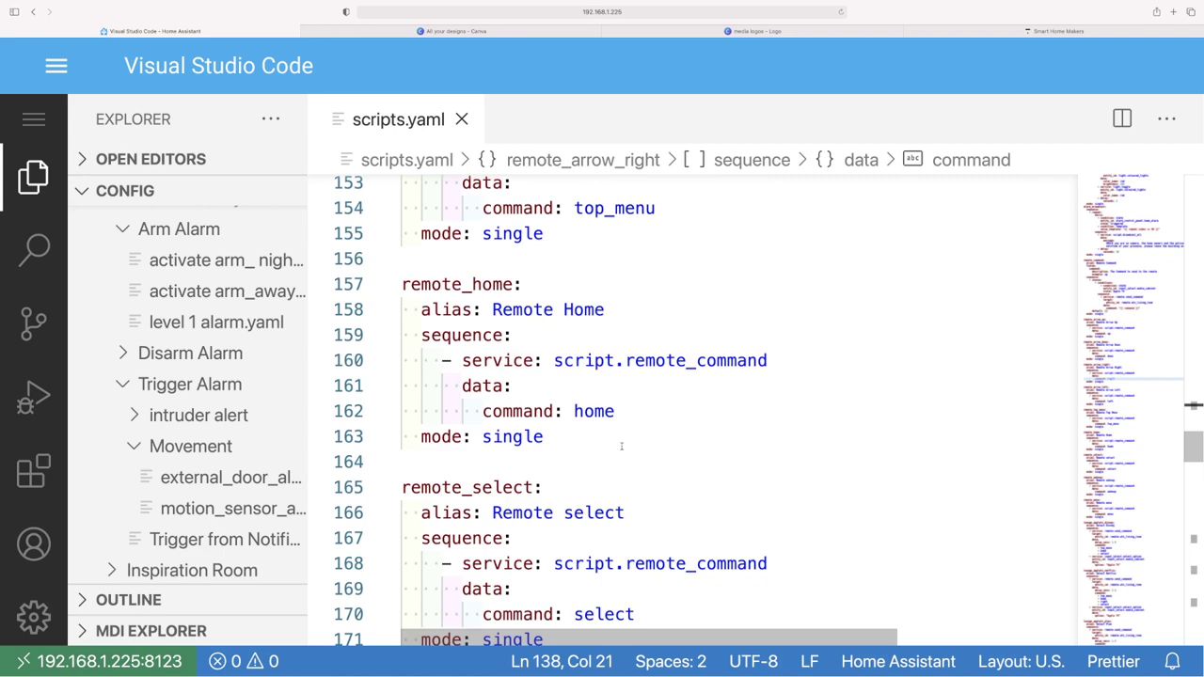
scroll(621, 446, down, 10)
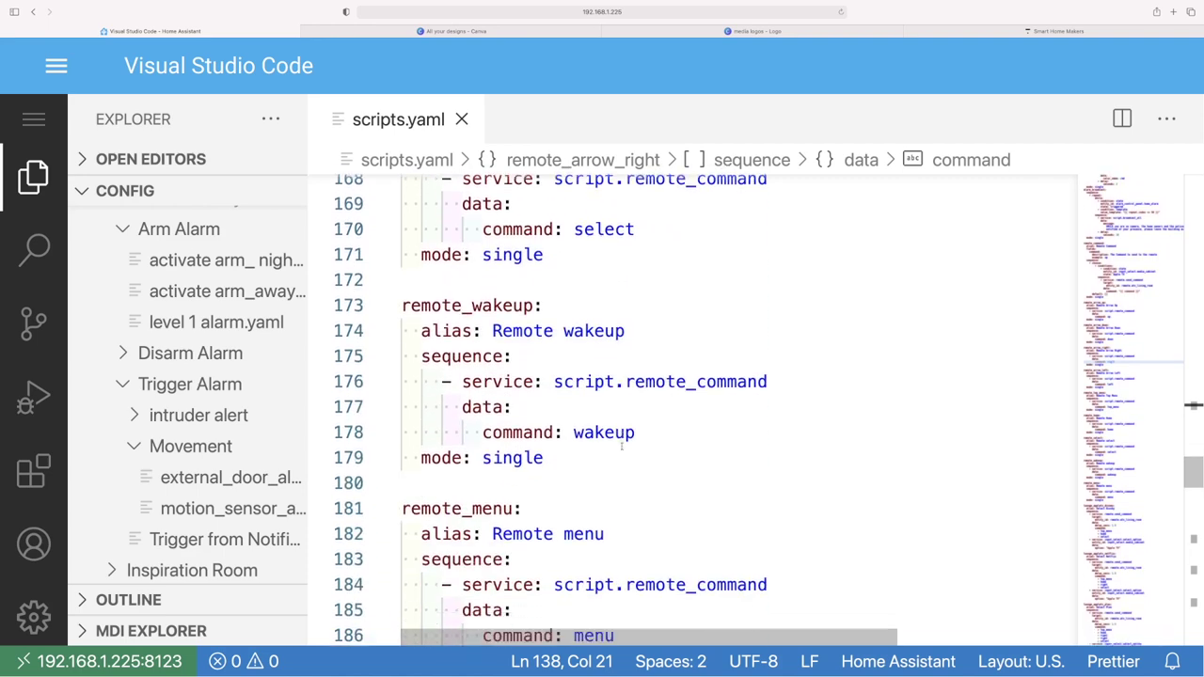
scroll(621, 446, down, 3)
scroll(620, 446, up, 8)
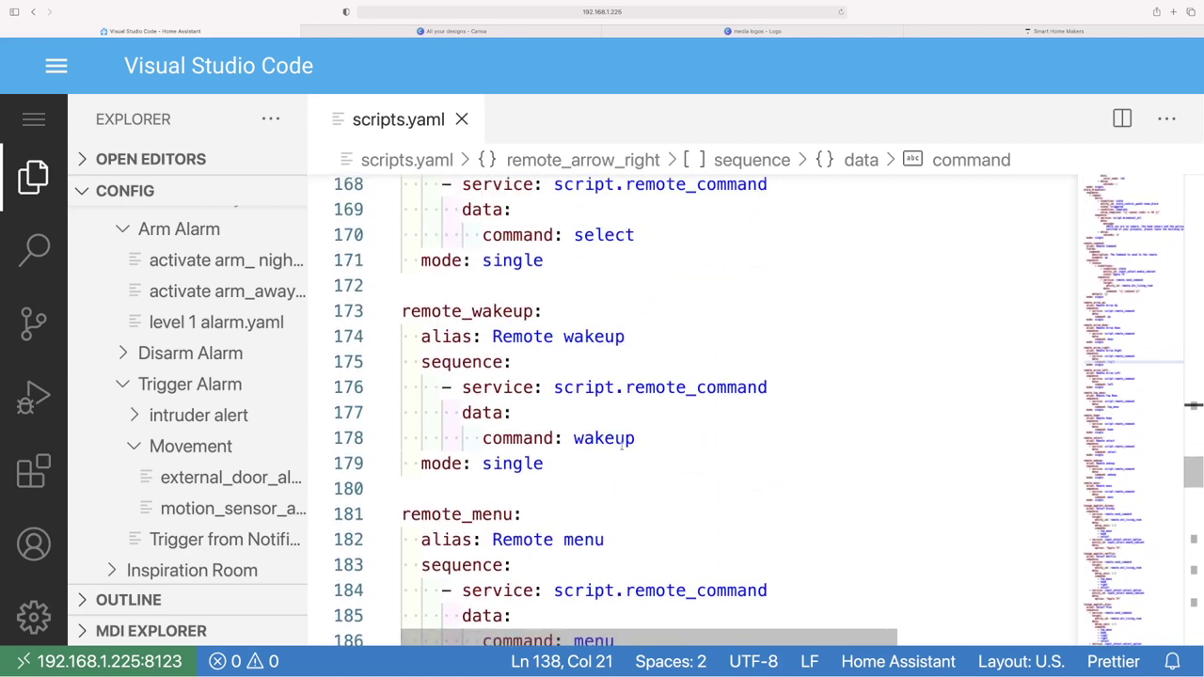
scroll(621, 446, down, 1)
- Examine the Remote menu script and the command value it passes
click(558, 605)
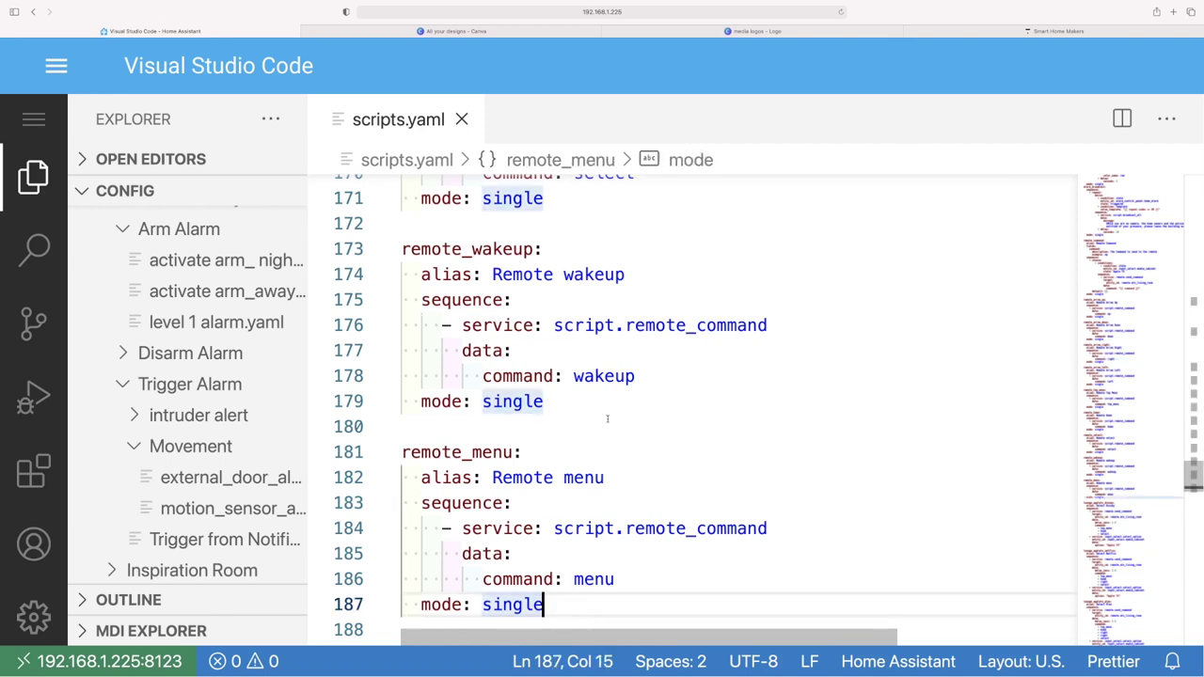
click(405, 427)
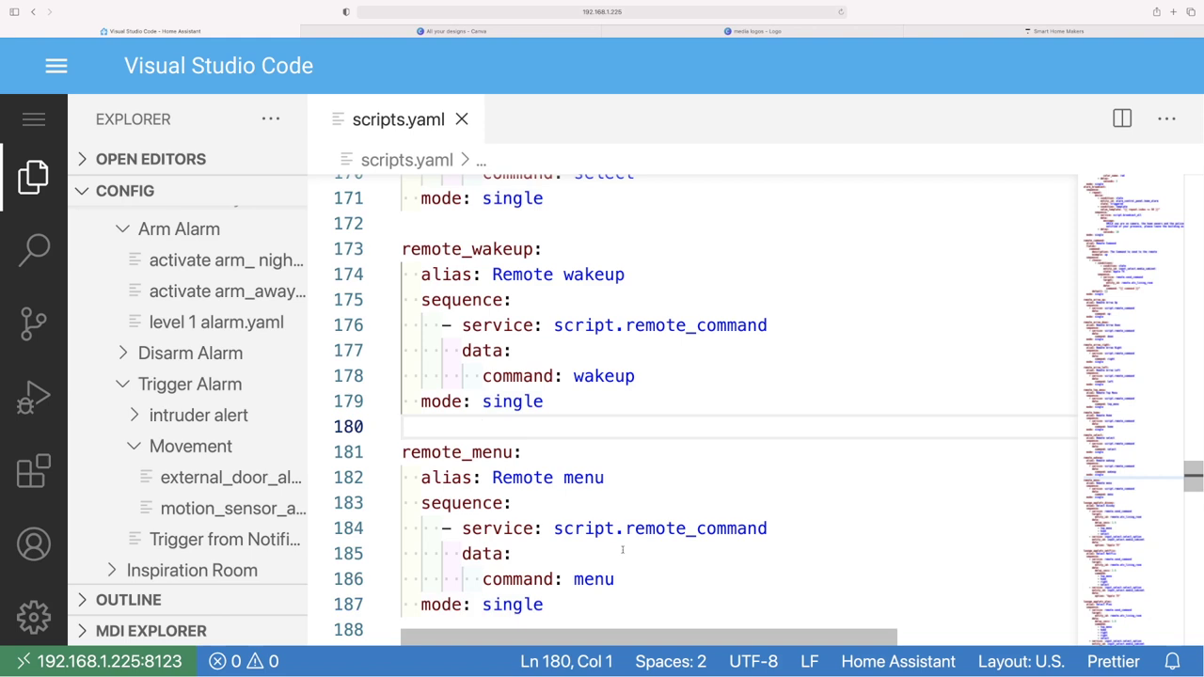
click(558, 613)
click(504, 428)
drag(561, 602, 504, 438)
click(504, 431)
double_click(600, 580)
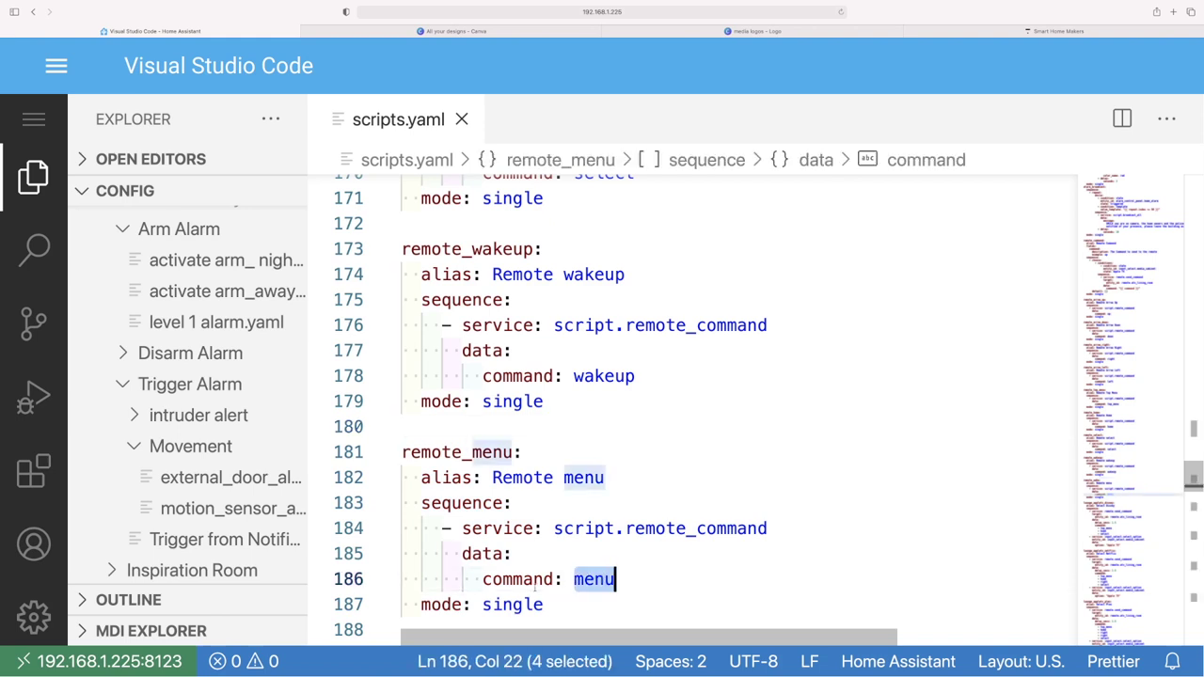
- Examine the Select Disney script as a whole and the target remote entity of its send_command service
scroll(621, 572, down, 5)
scroll(665, 559, up, 1)
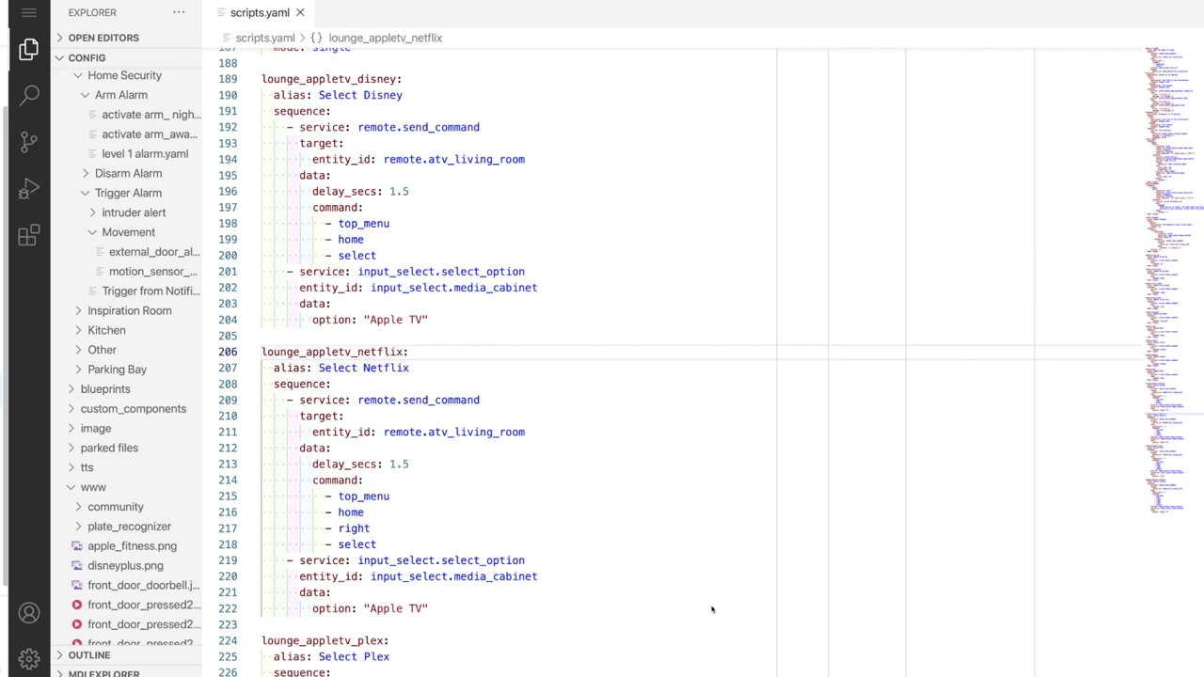
drag(261, 79, 442, 319)
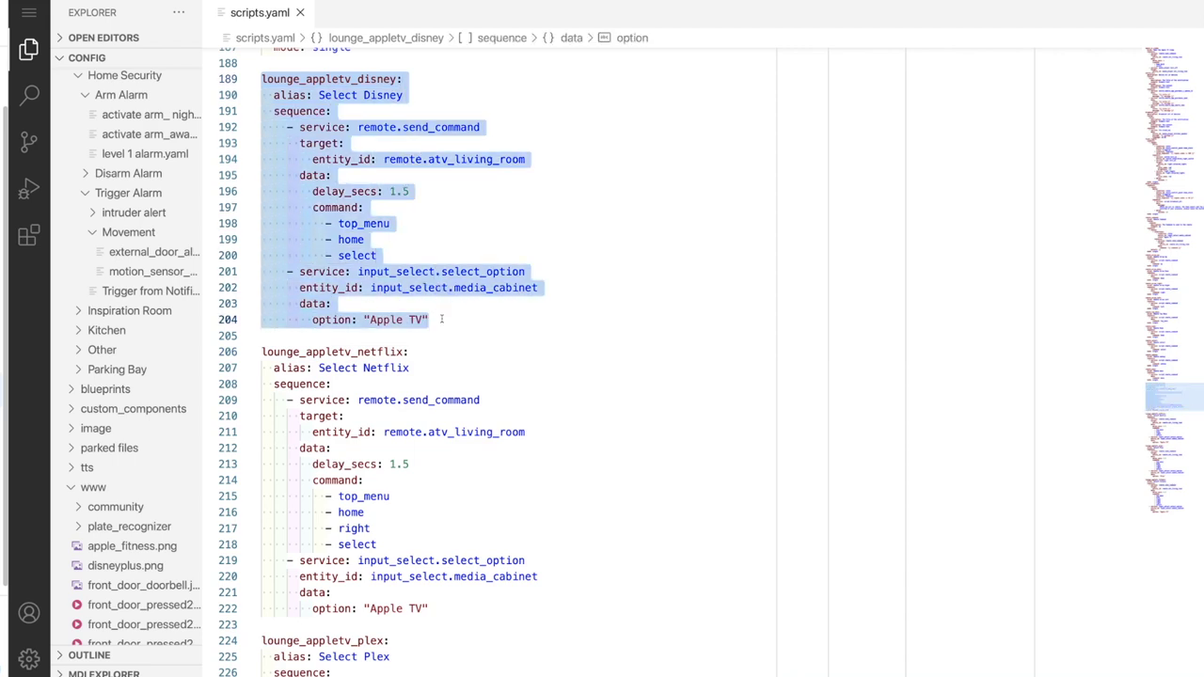
click(441, 319)
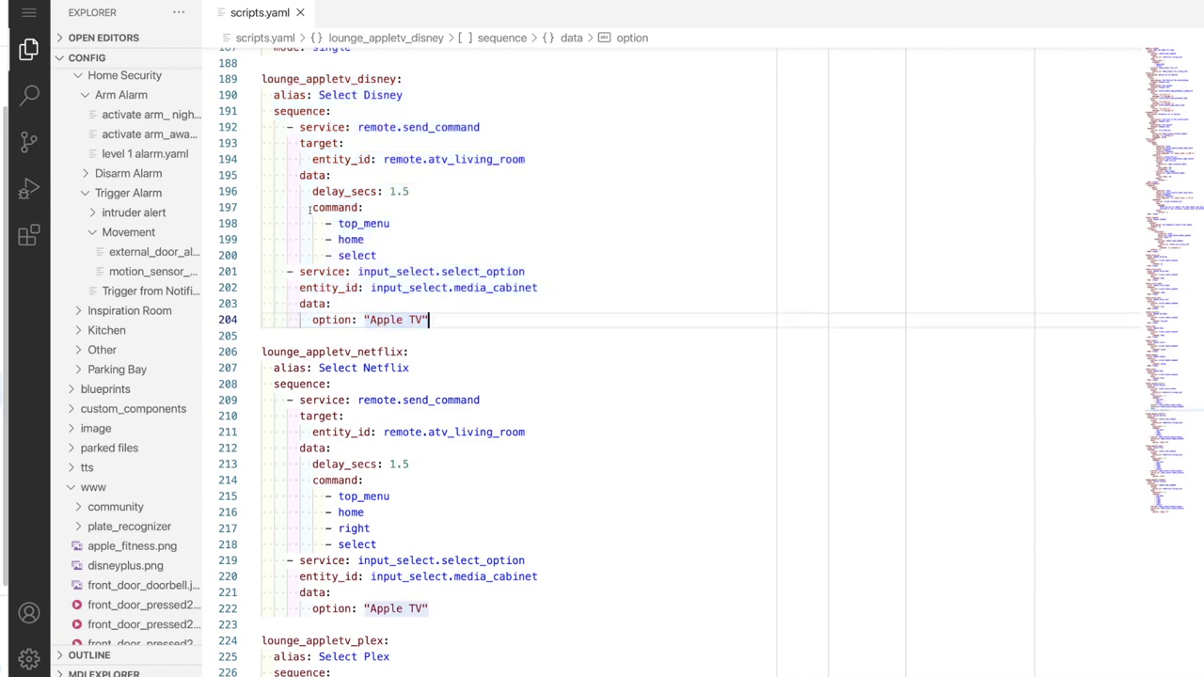
drag(310, 209, 421, 244)
double_click(400, 161)
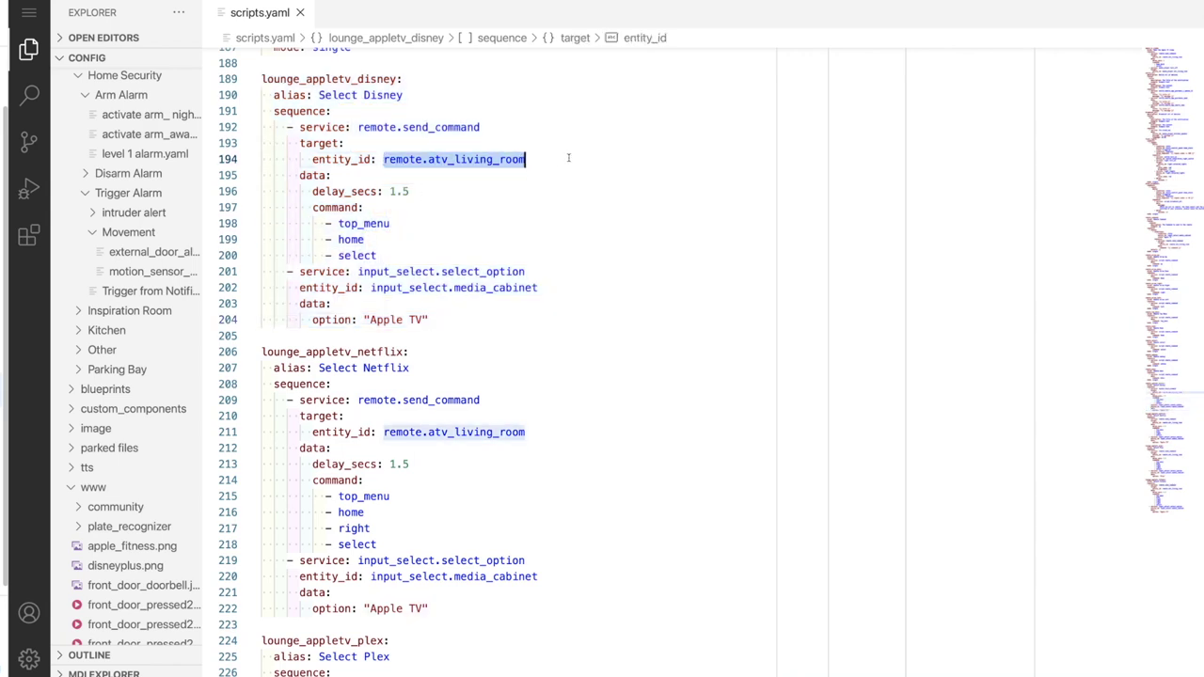
- Examine each command in the Select Disney script's list: top_menu, home and select
click(473, 207)
double_click(341, 224)
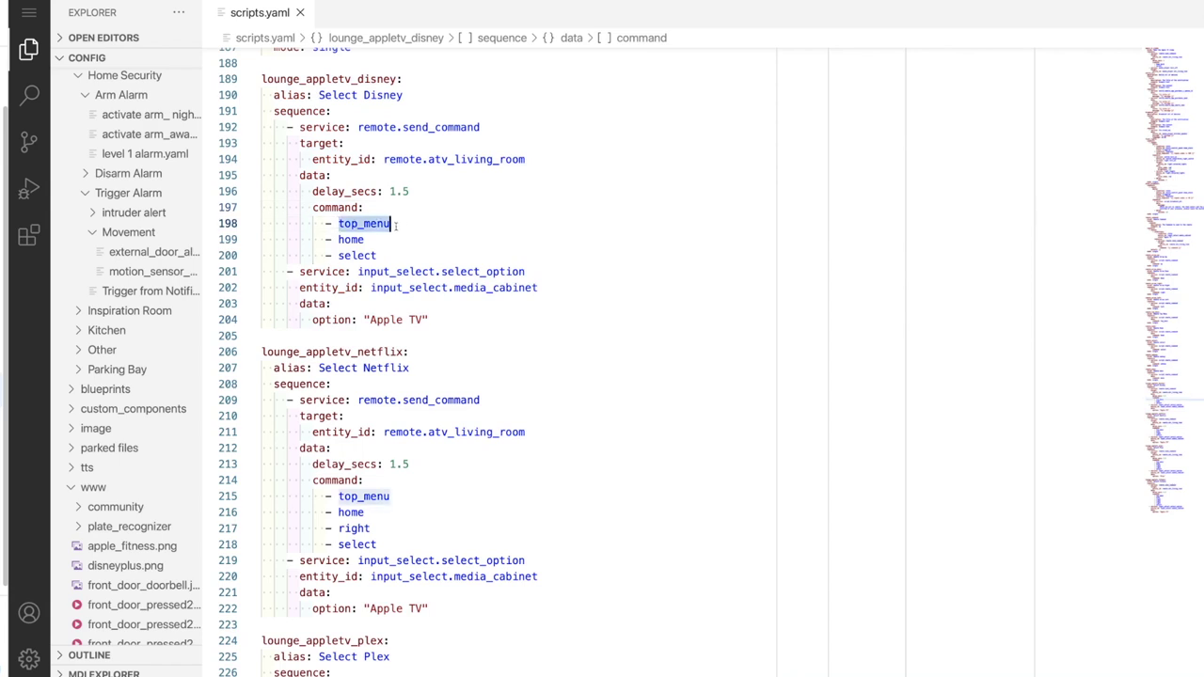
drag(320, 224, 409, 226)
click(356, 239)
double_click(359, 254)
double_click(352, 240)
drag(322, 224, 374, 240)
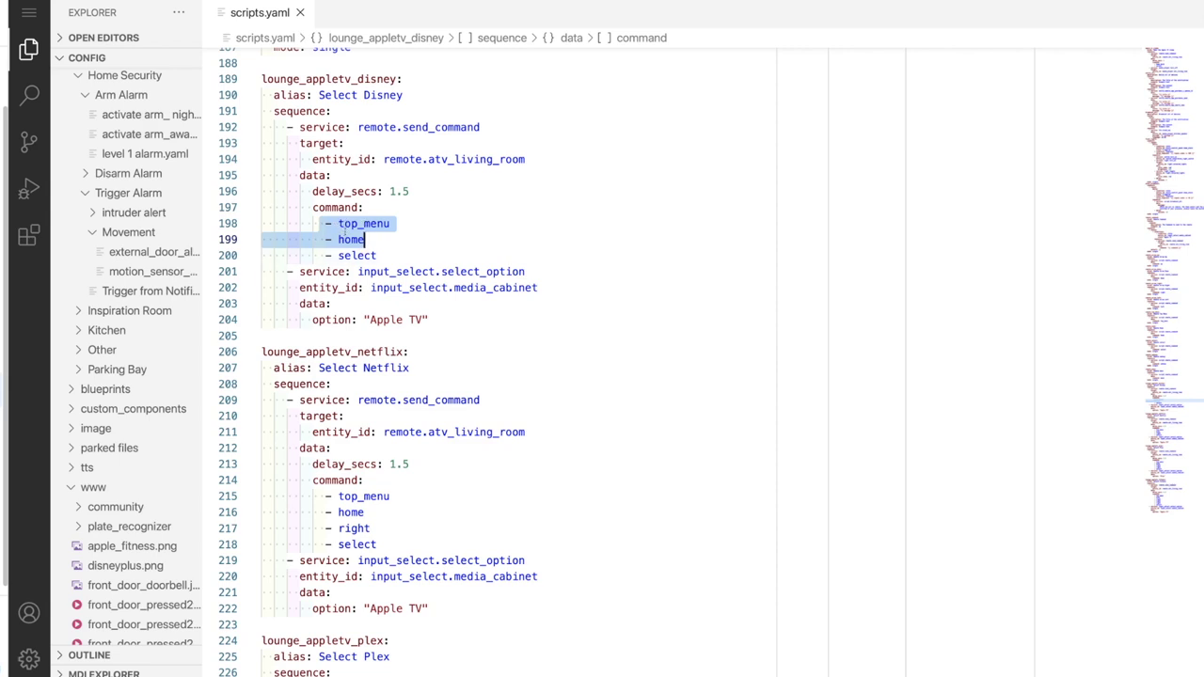
click(391, 255)
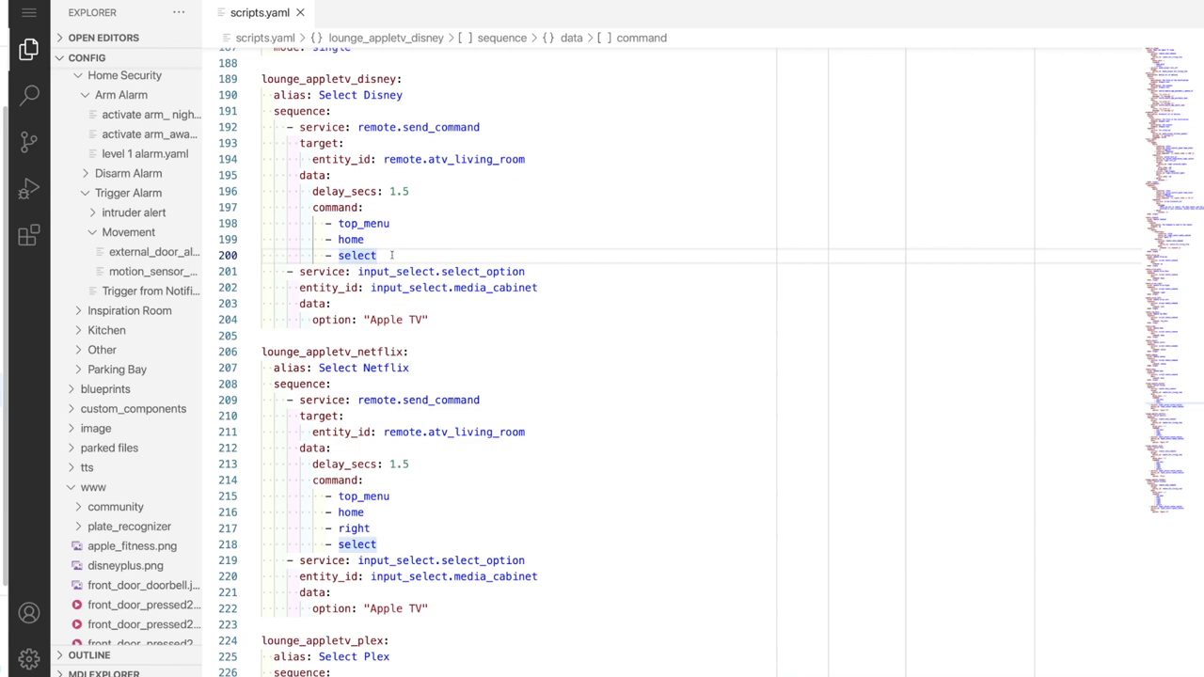
drag(334, 255, 380, 255)
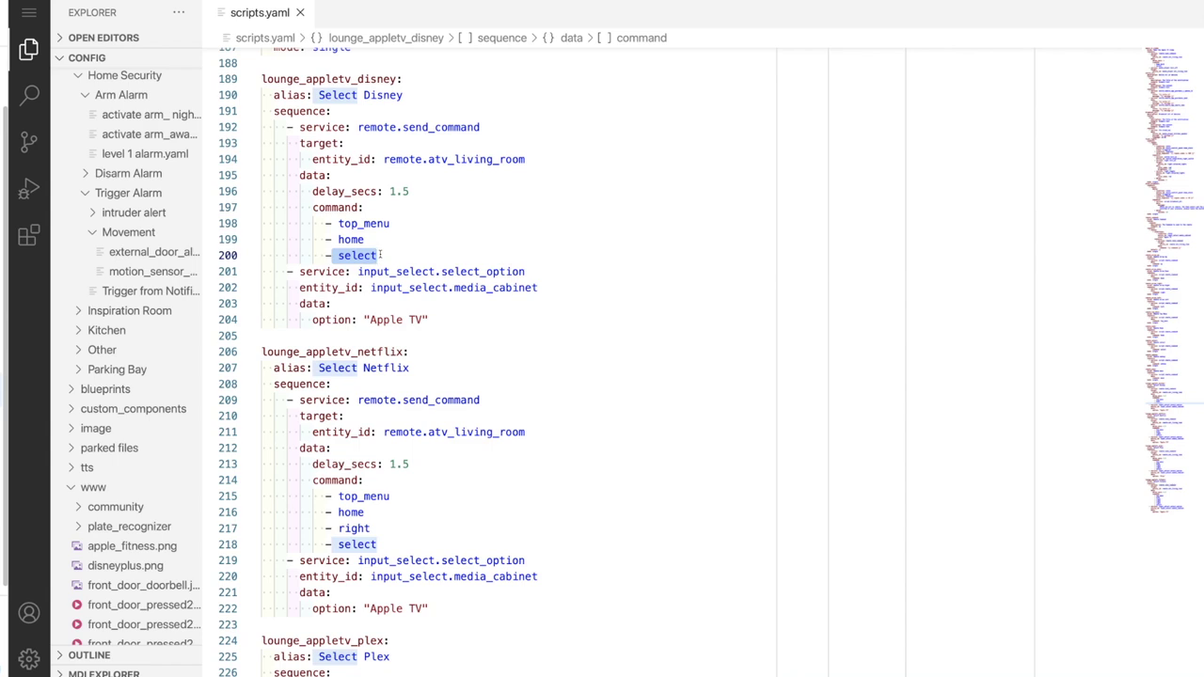
- Examine the Select Netflix script's command list, including its right and select commands
scroll(380, 254, down, 2)
click(392, 260)
double_click(391, 259)
scroll(391, 260, down, 2)
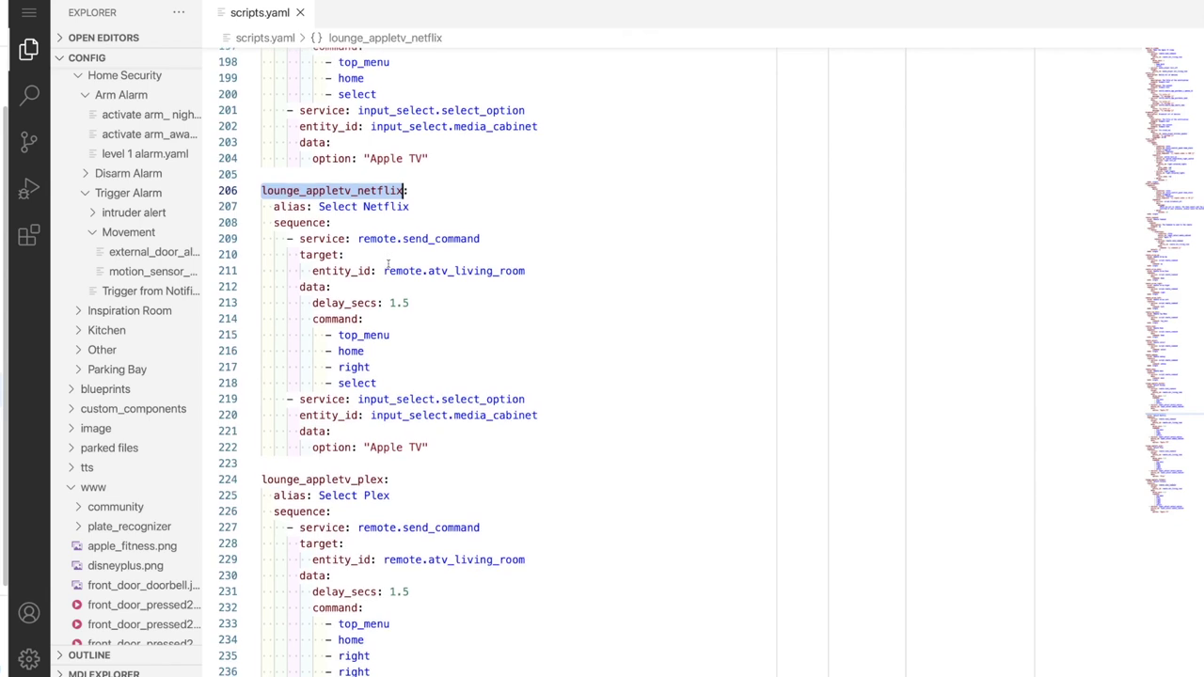
double_click(343, 334)
drag(343, 335, 365, 351)
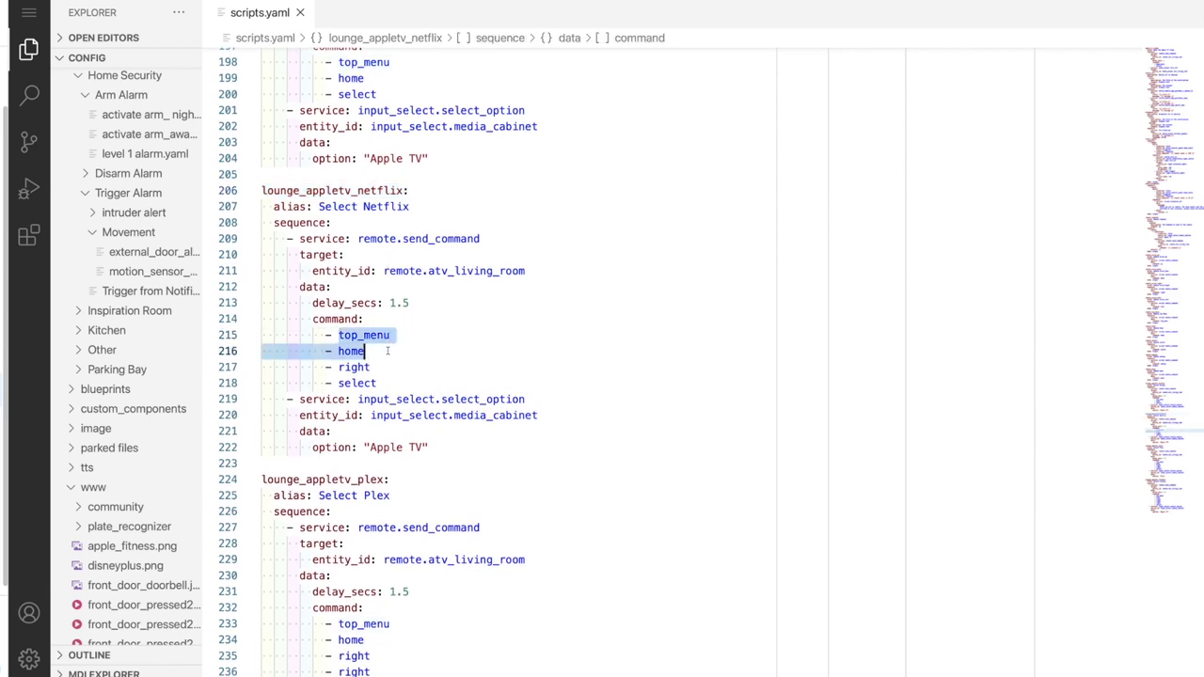
click(358, 367)
double_click(357, 367)
double_click(374, 383)
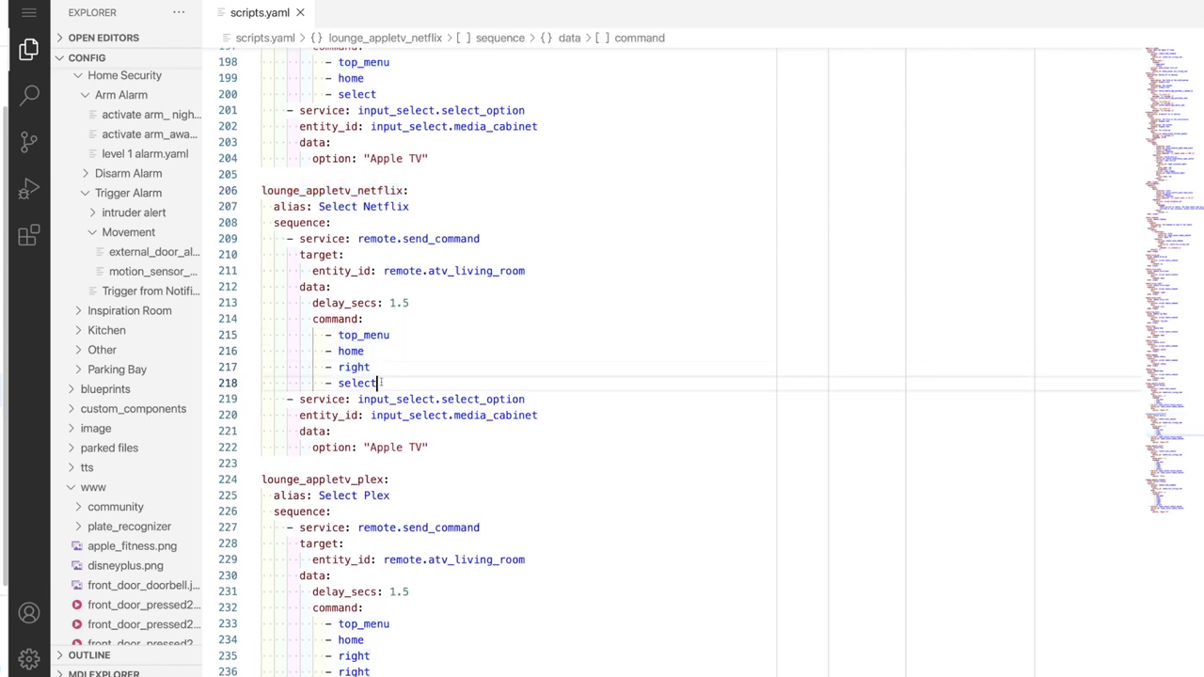
- Examine the repeated right commands and the select command in the Select Plex script
scroll(364, 347, down, 4)
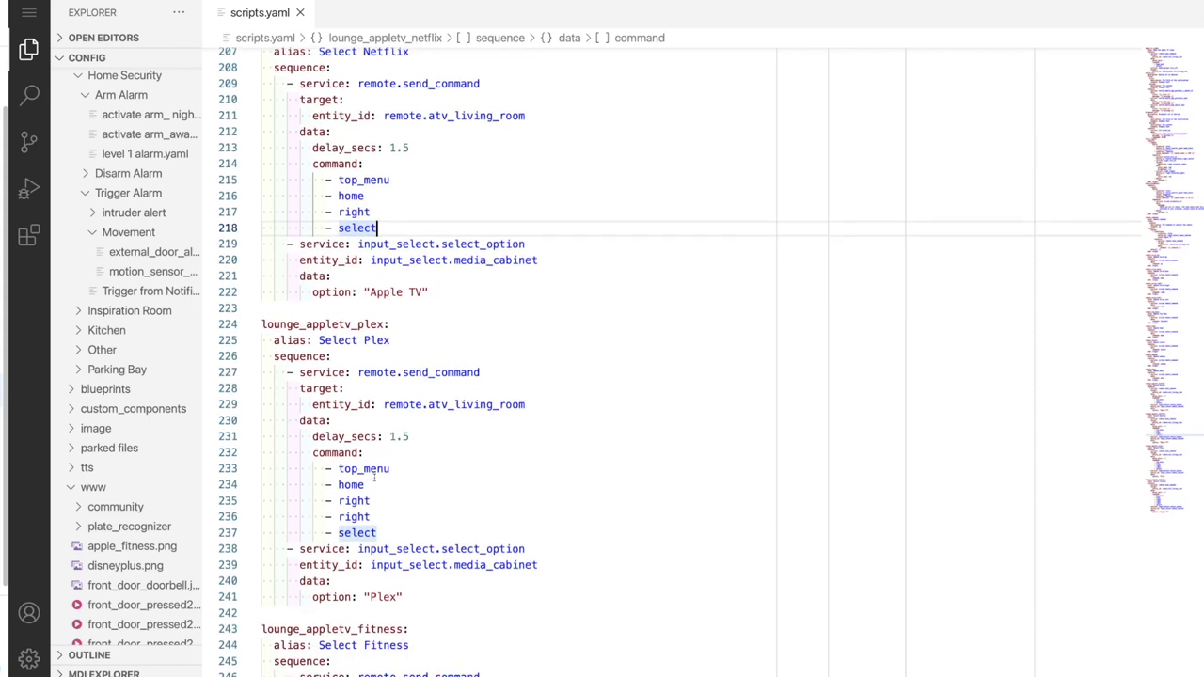
double_click(356, 501)
scroll(379, 500, down, 1)
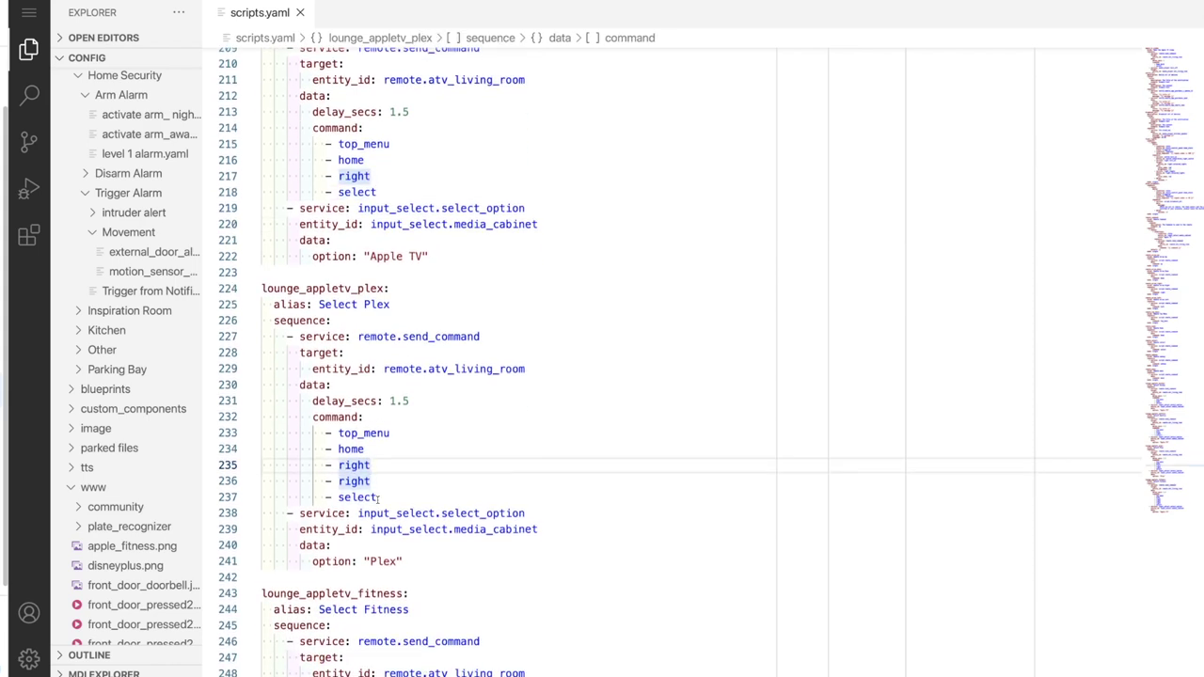
drag(334, 466, 376, 481)
double_click(396, 497)
- Examine the Select Fitness script's right and select commands and the delay_secs setting used across the app scripts
scroll(395, 497, down, 5)
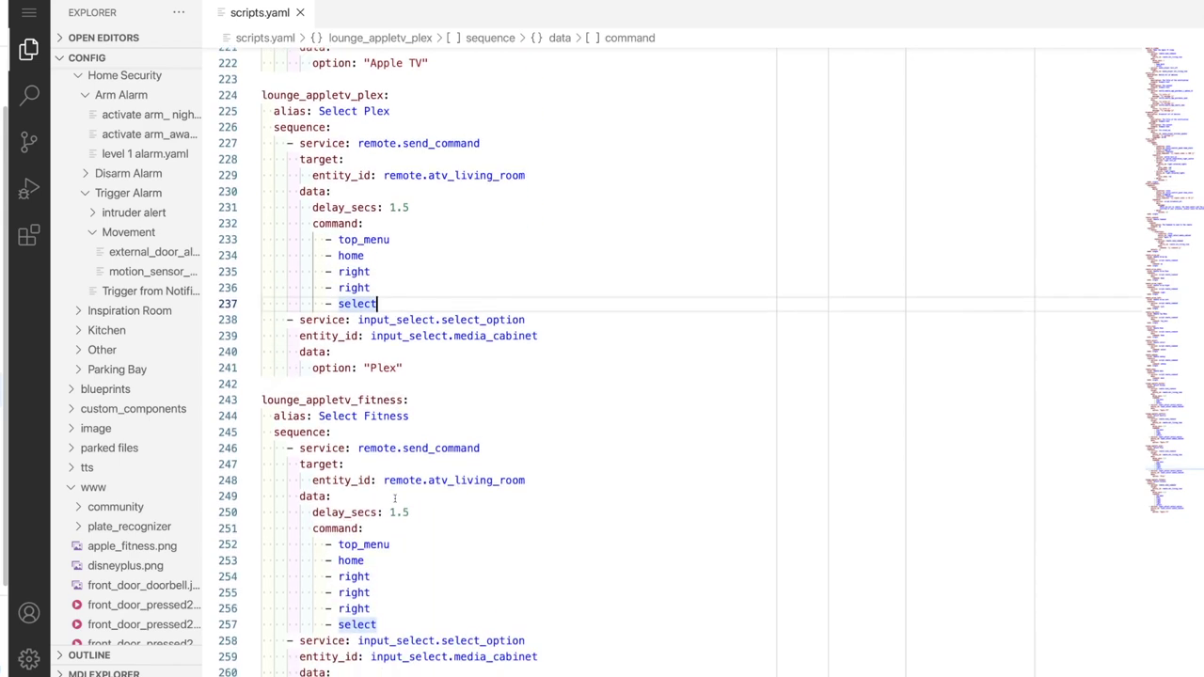
drag(336, 576, 371, 609)
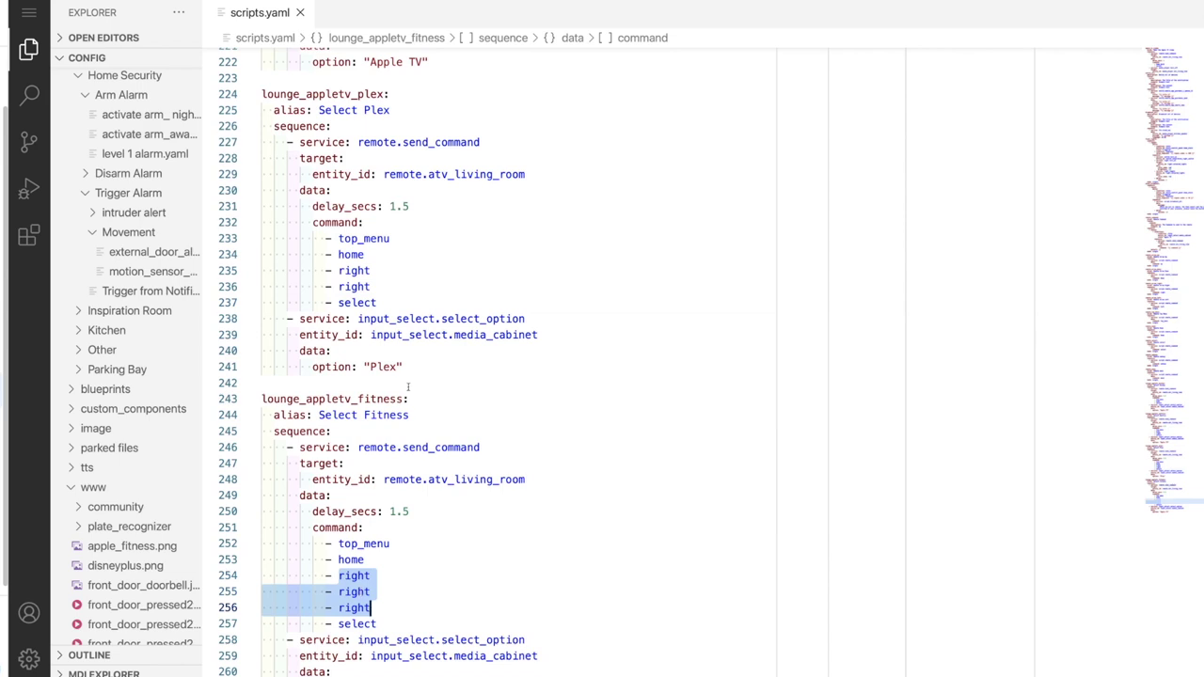
click(386, 623)
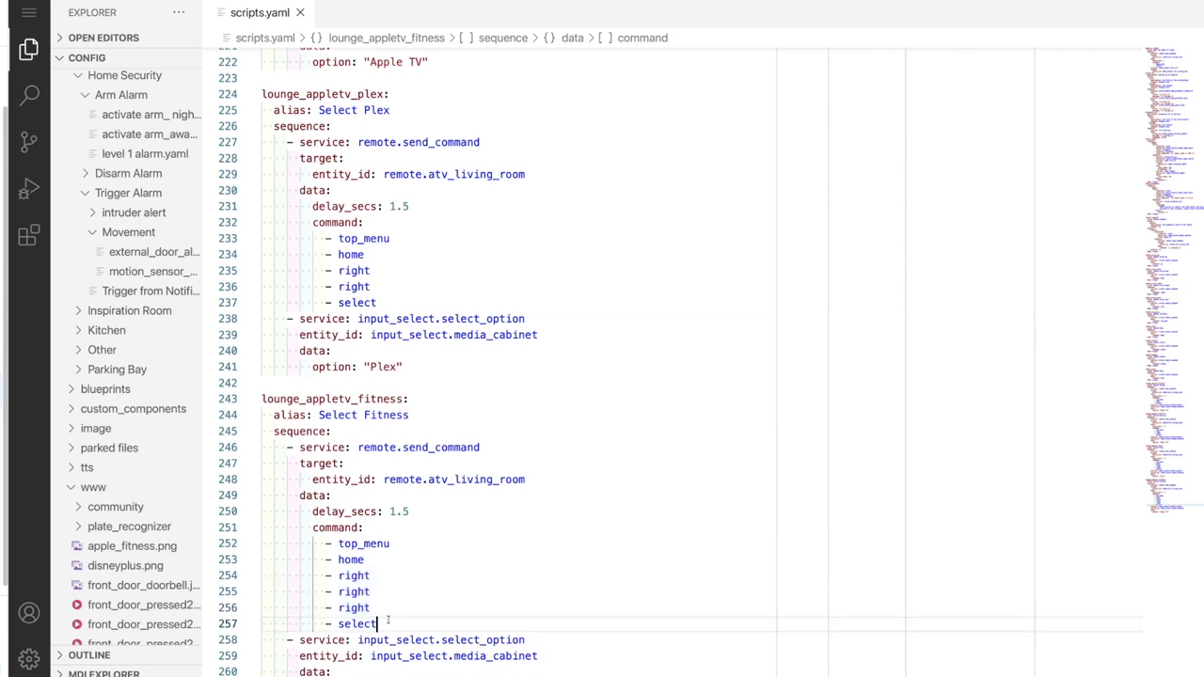
drag(308, 512, 465, 510)
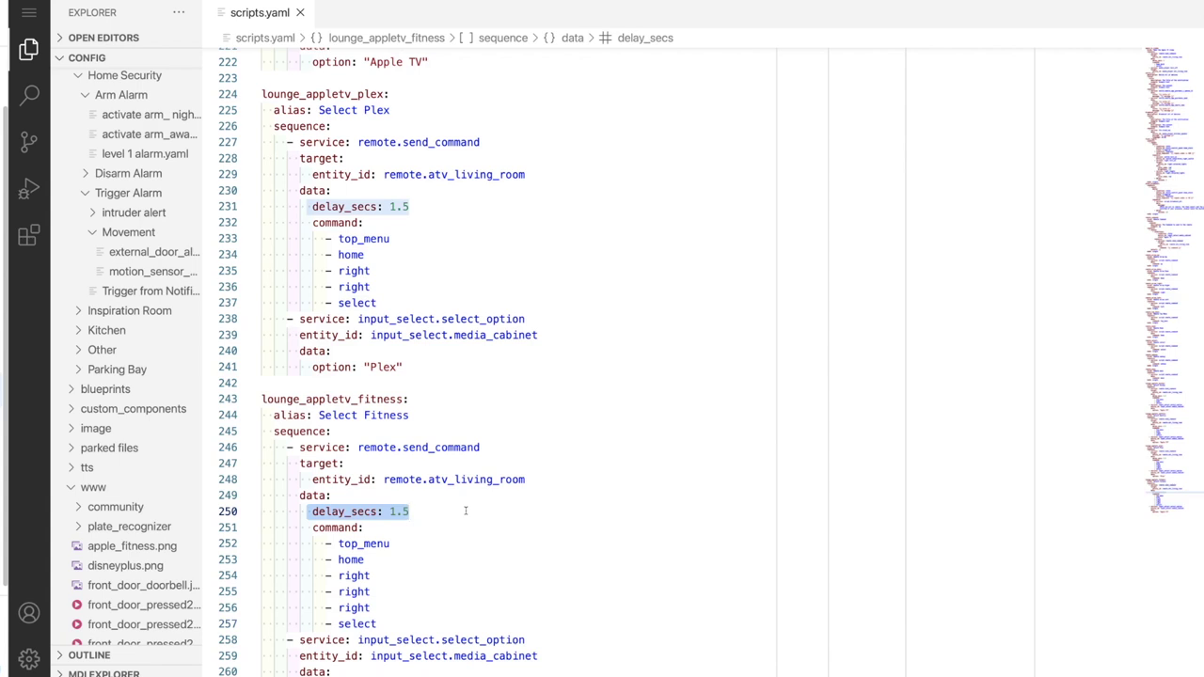
scroll(464, 510, up, 7)
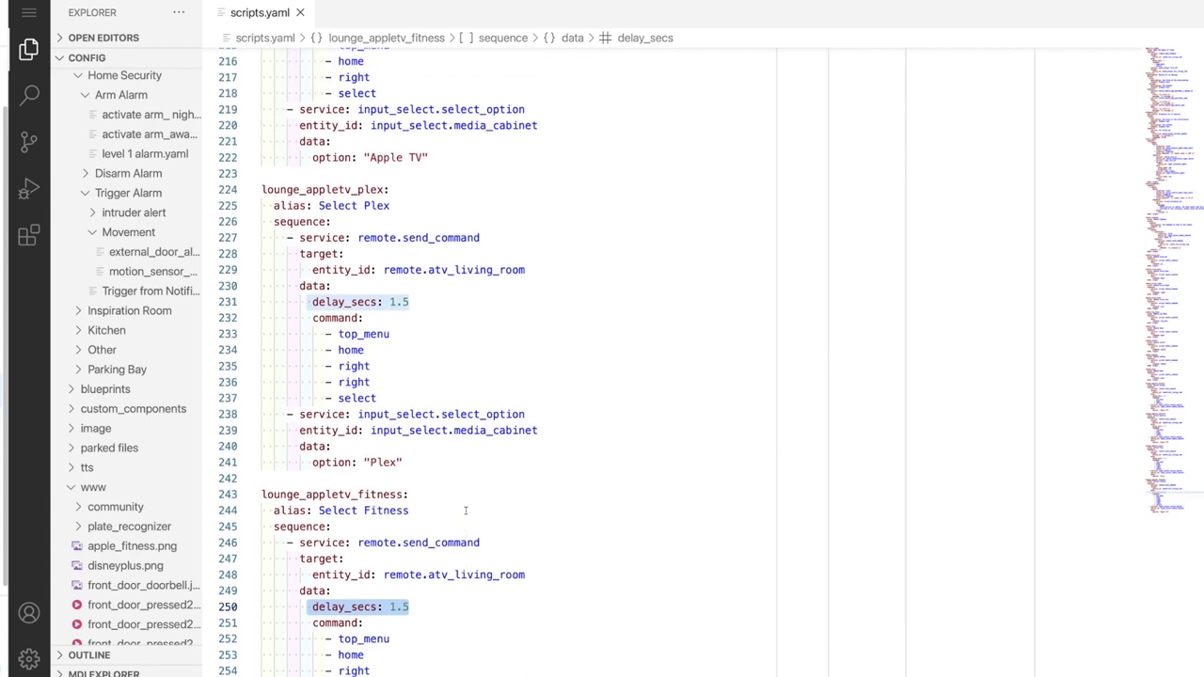
scroll(465, 511, up, 1)
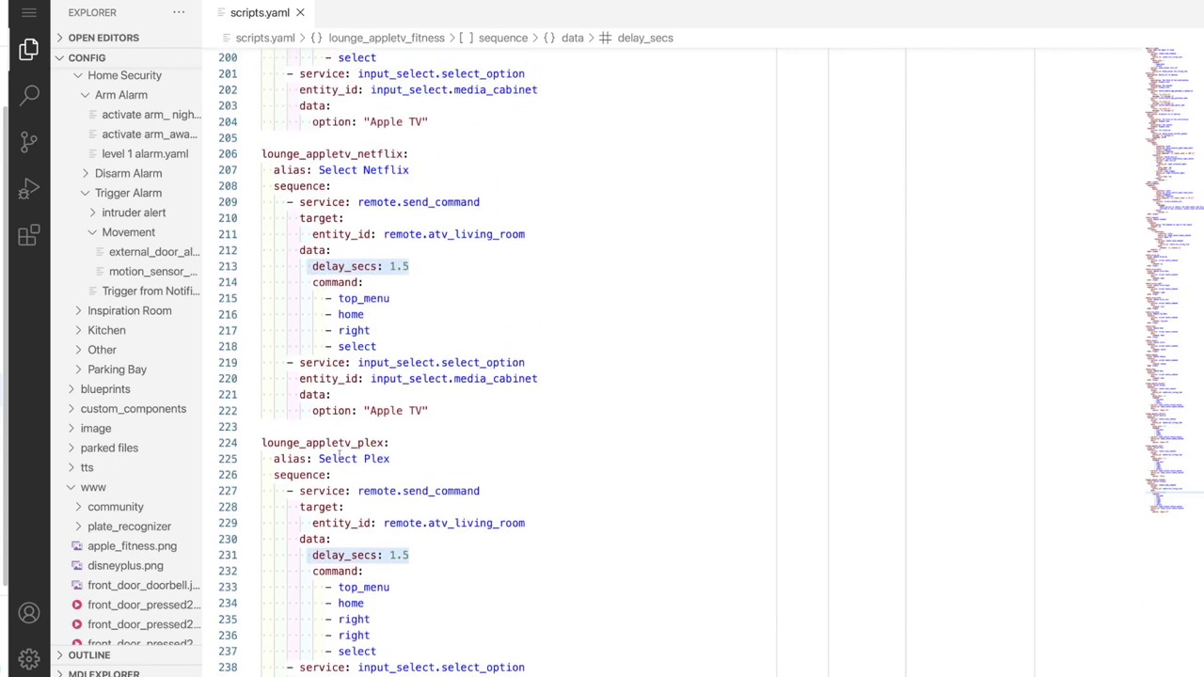
- Examine the media cabinet input select entity and the option set at the end of the Netflix and Fitness scripts
drag(372, 378, 583, 378)
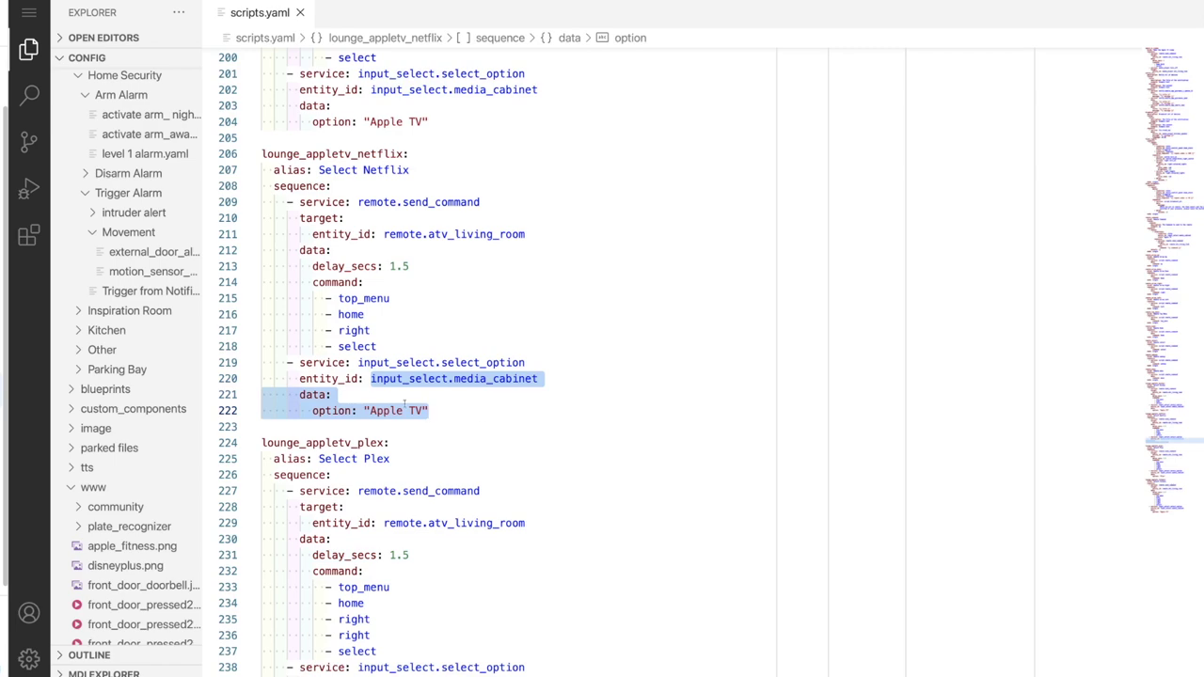
scroll(422, 444, down, 12)
click(380, 433)
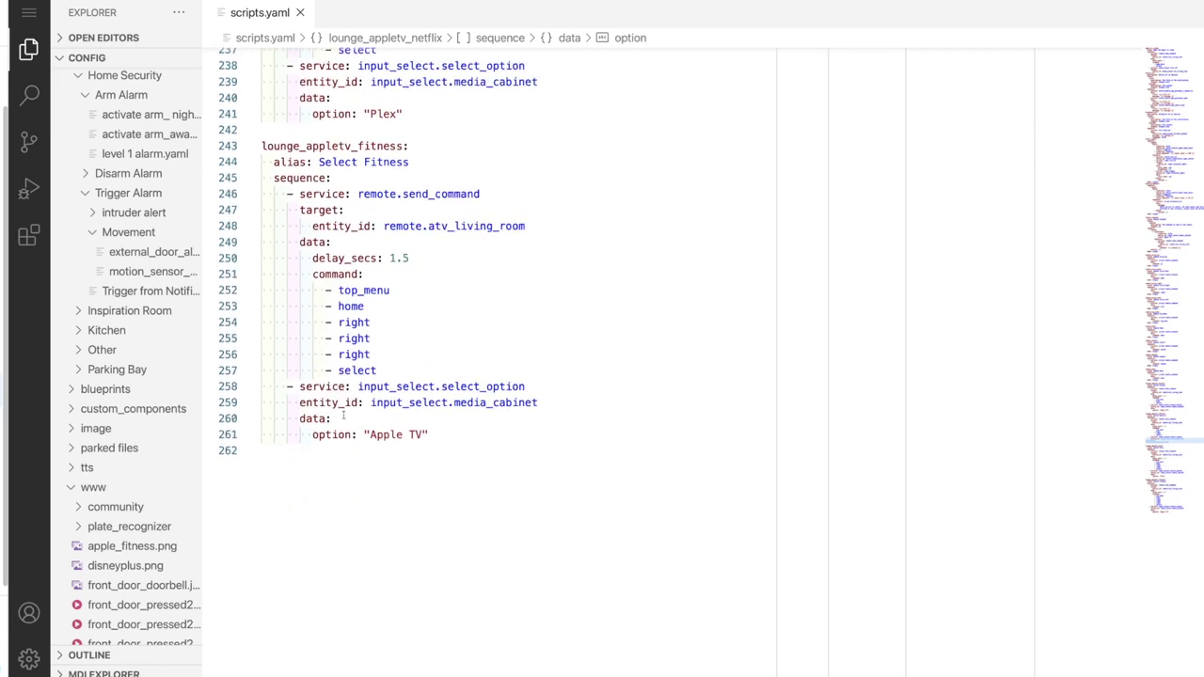
- Compare the media cabinet entity and option lines closing the Select Fitness script with those closing the Select Plex script
drag(299, 403, 572, 446)
scroll(424, 395, up, 5)
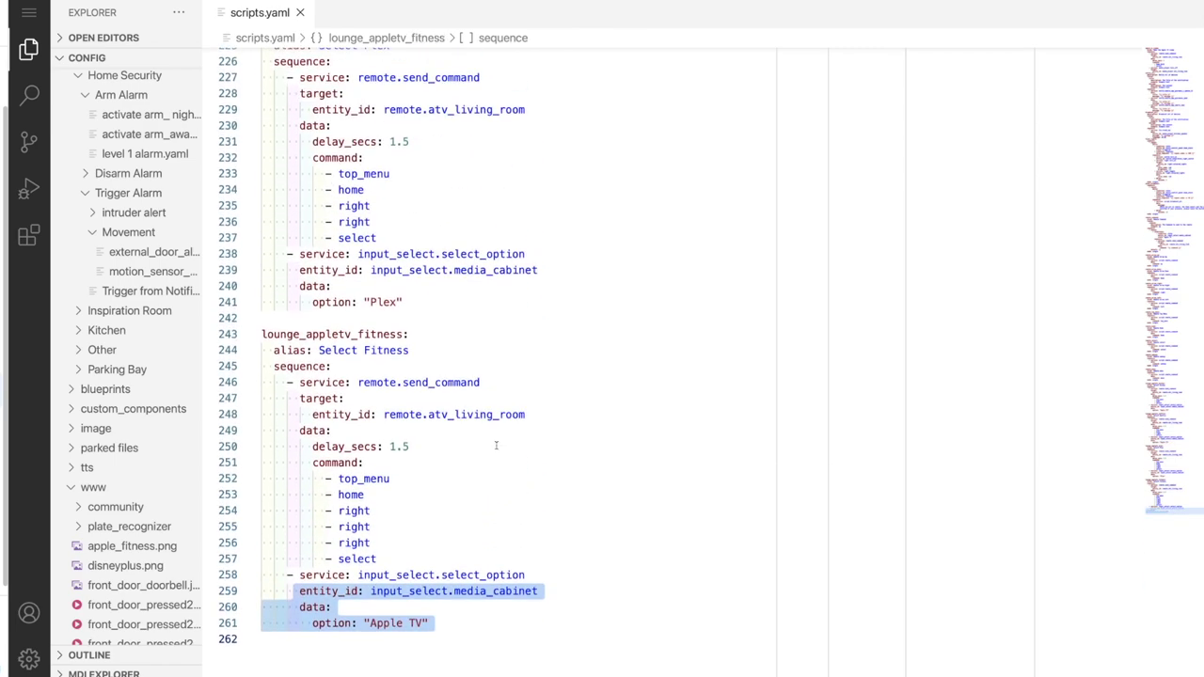
drag(287, 312, 439, 363)
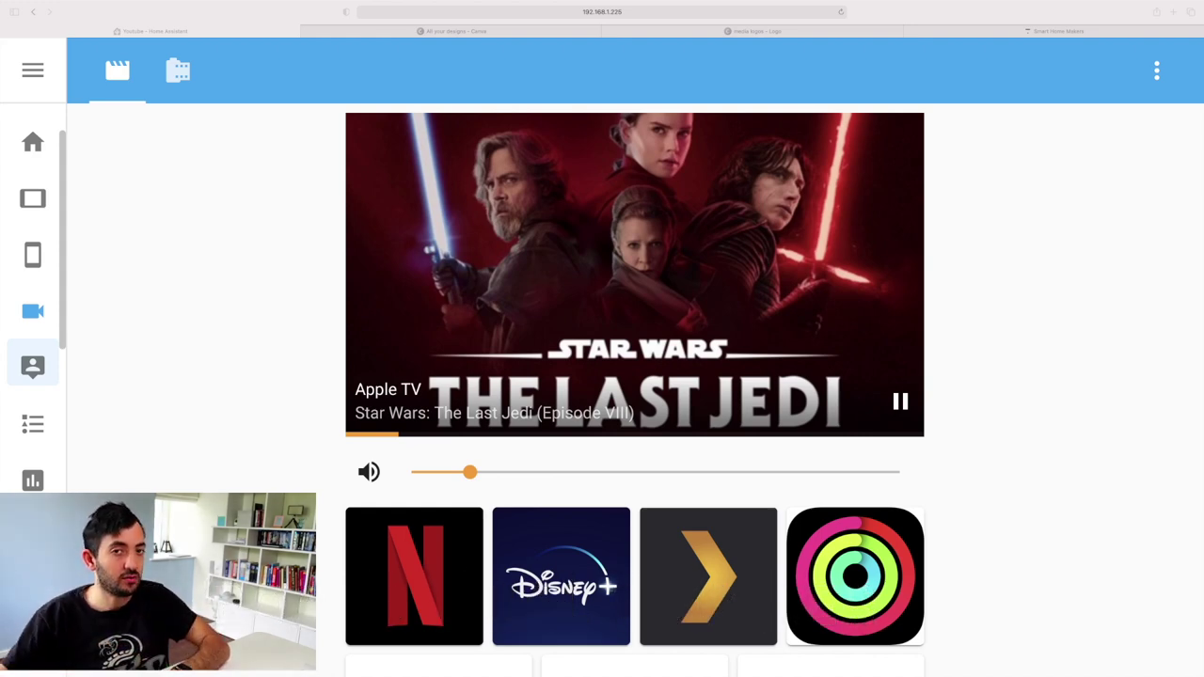
- Switch to the Home Assistant dashboard and compare the test view with the finished media remote view, down to its Media Cabinet selector
click(176, 68)
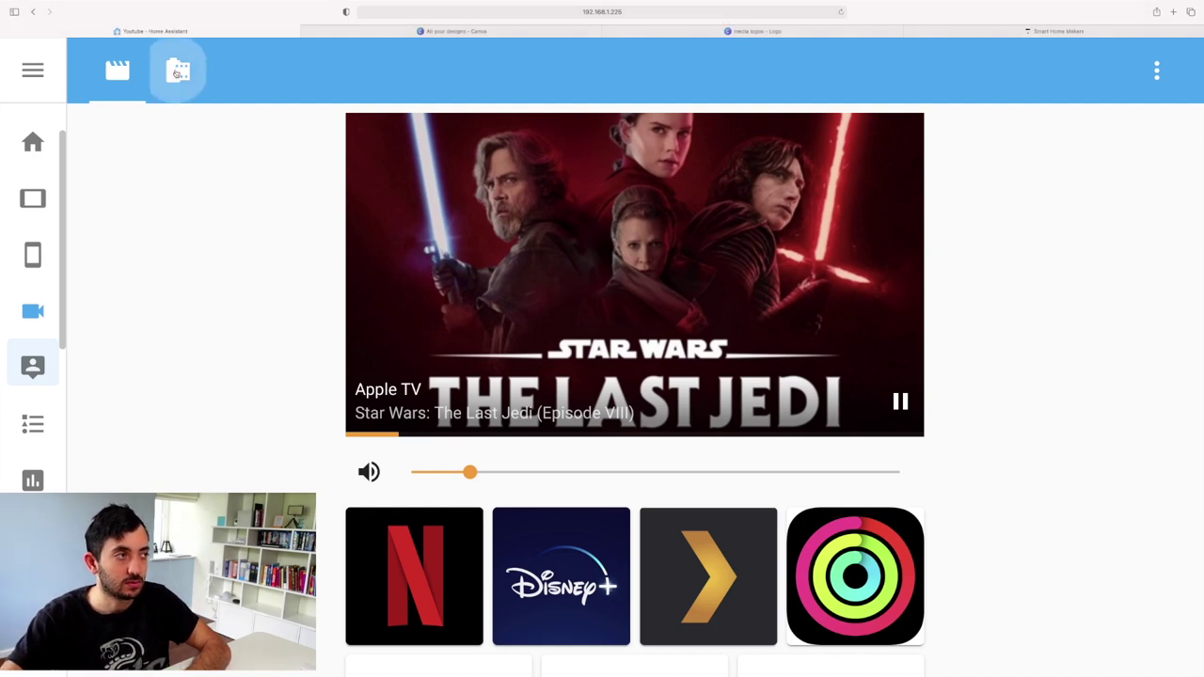
scroll(280, 255, down, 3)
scroll(279, 255, up, 3)
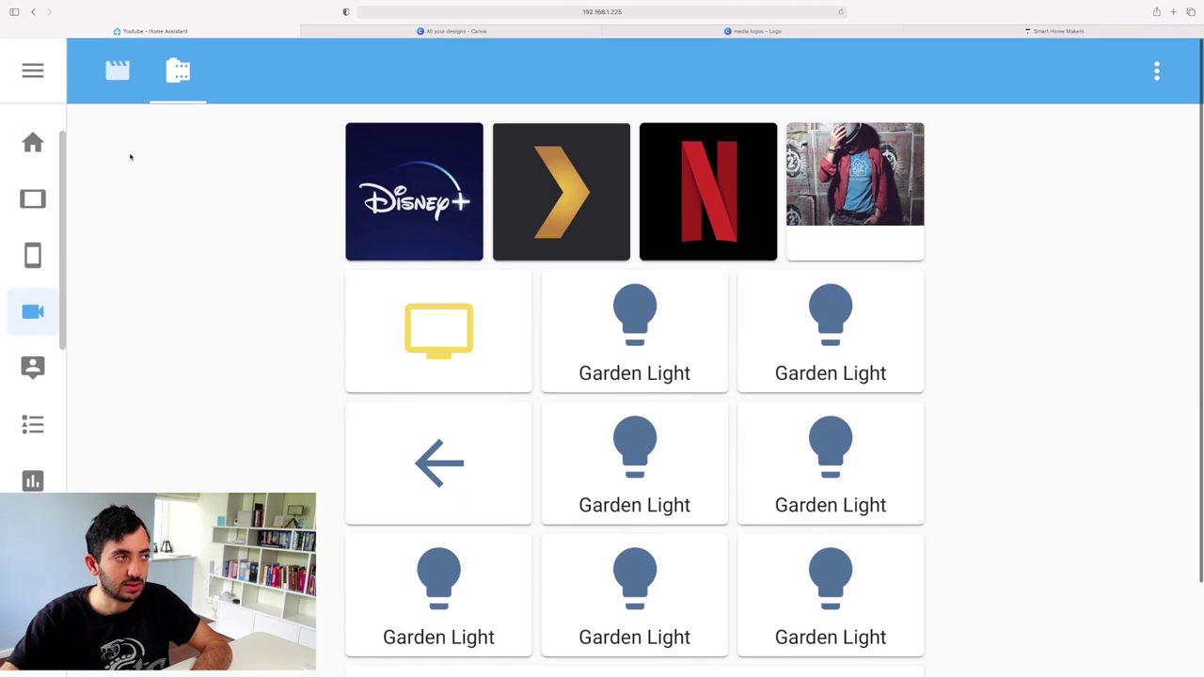
click(117, 69)
scroll(196, 282, down, 3)
scroll(195, 284, down, 5)
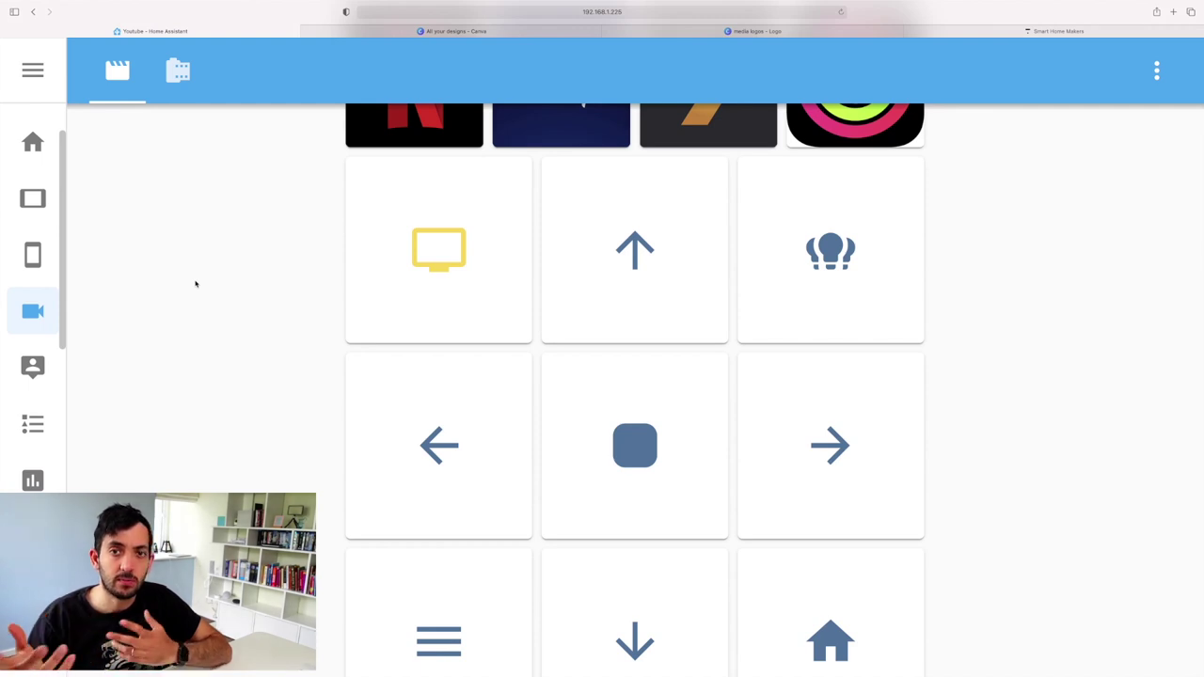
scroll(196, 283, down, 4)
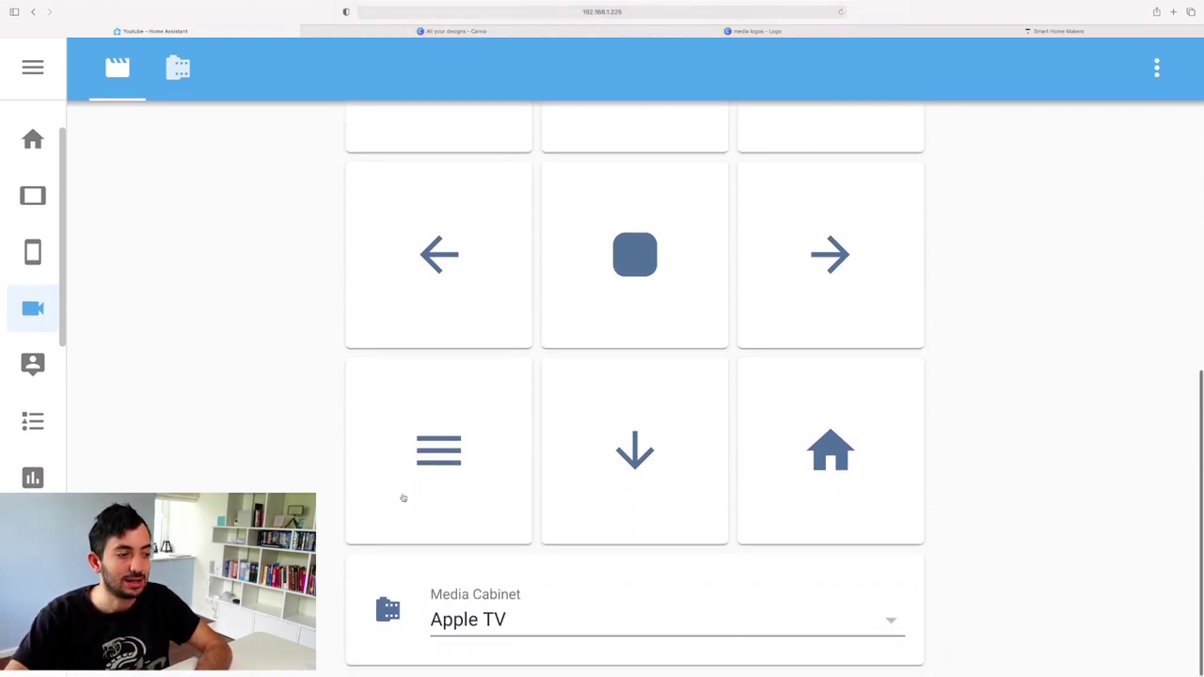
- Put the dashboard in edit mode and open the third nested card, the remote button grid, in the media view's grid card configuration
click(1158, 71)
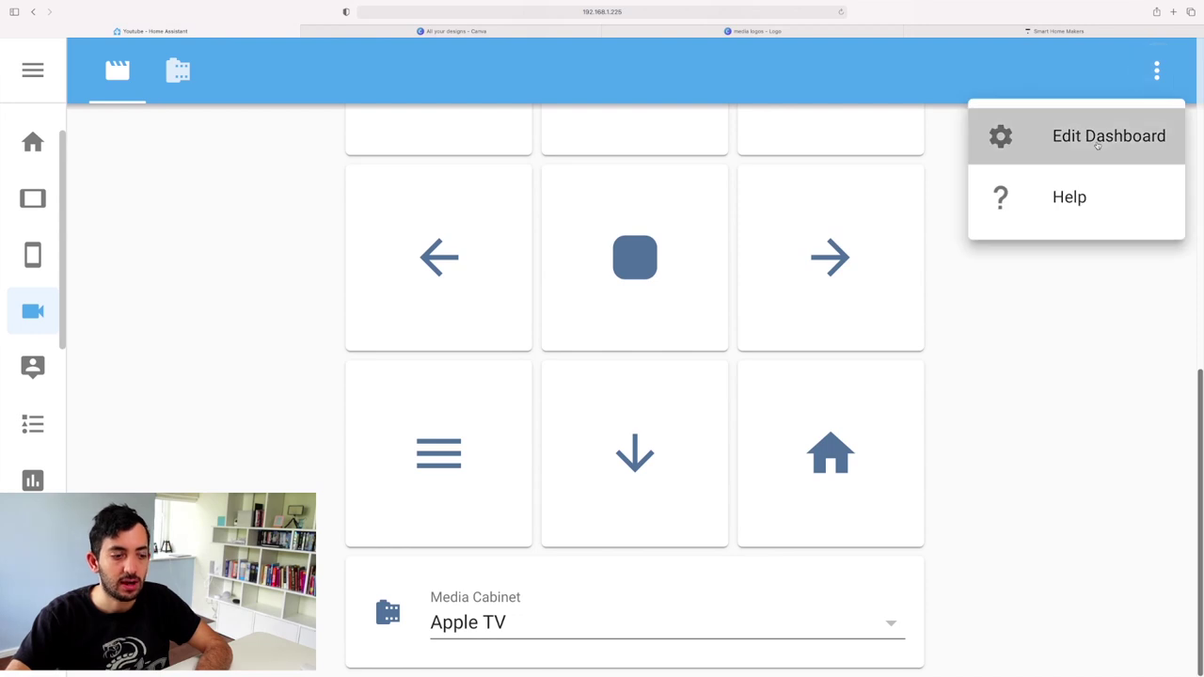
click(1097, 146)
scroll(602, 318, down, 10)
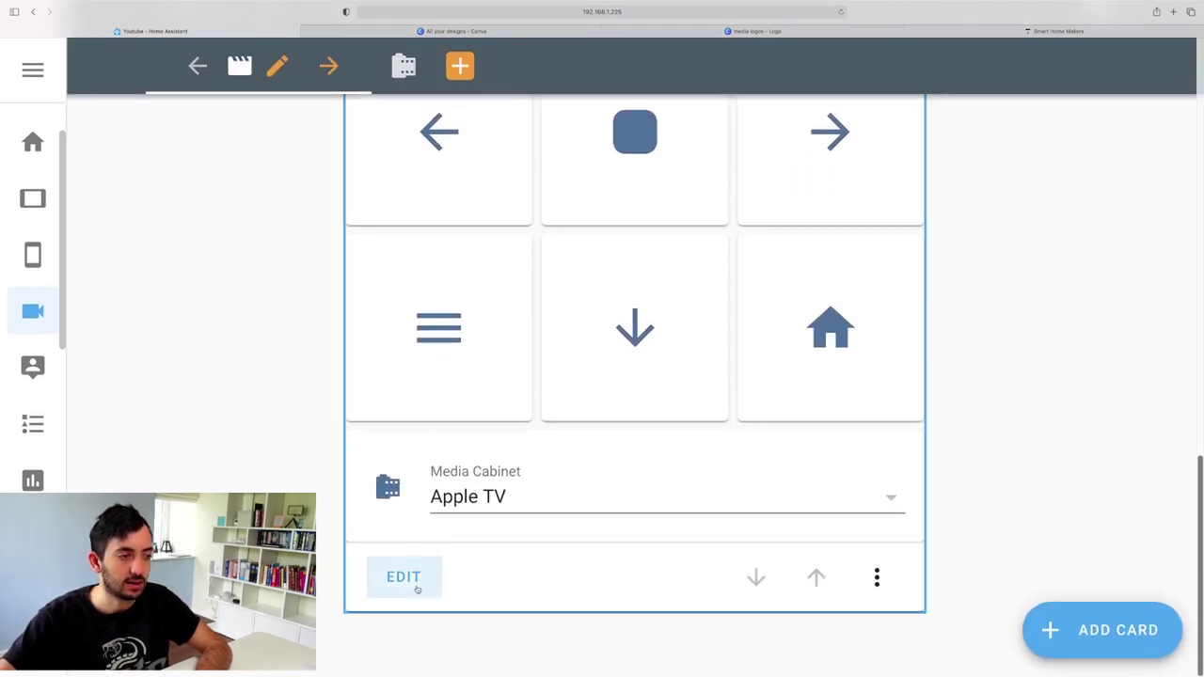
click(411, 578)
scroll(377, 414, down, 2)
scroll(226, 259, up, 2)
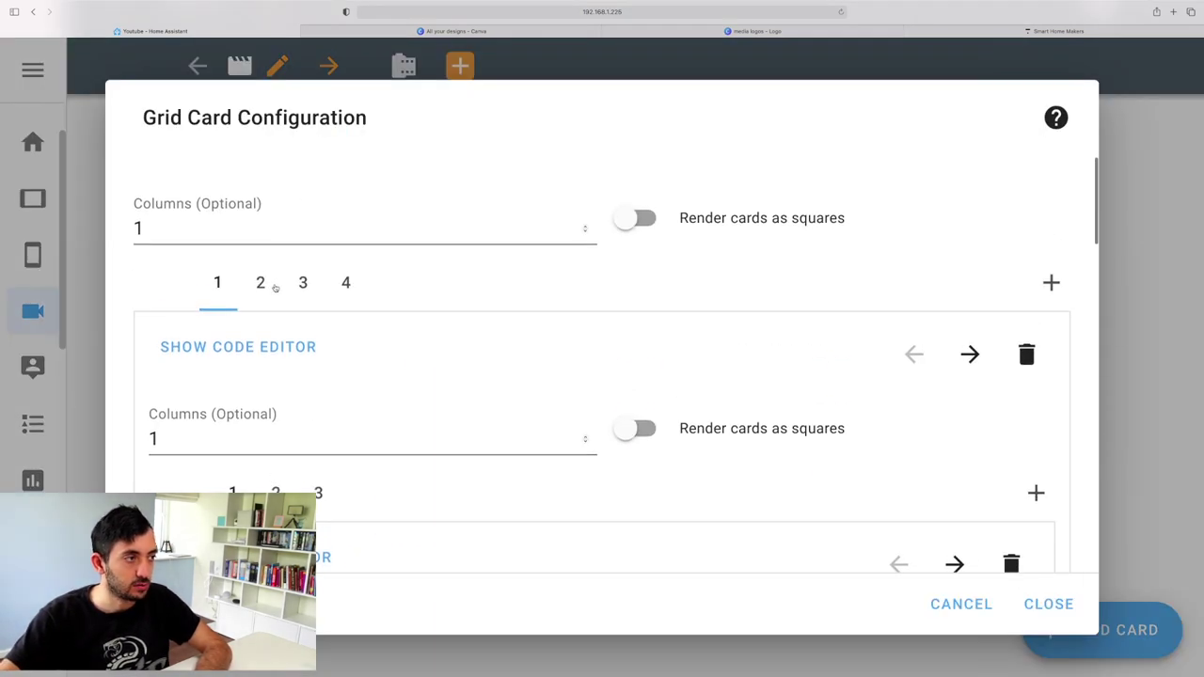
click(303, 282)
scroll(323, 328, down, 3)
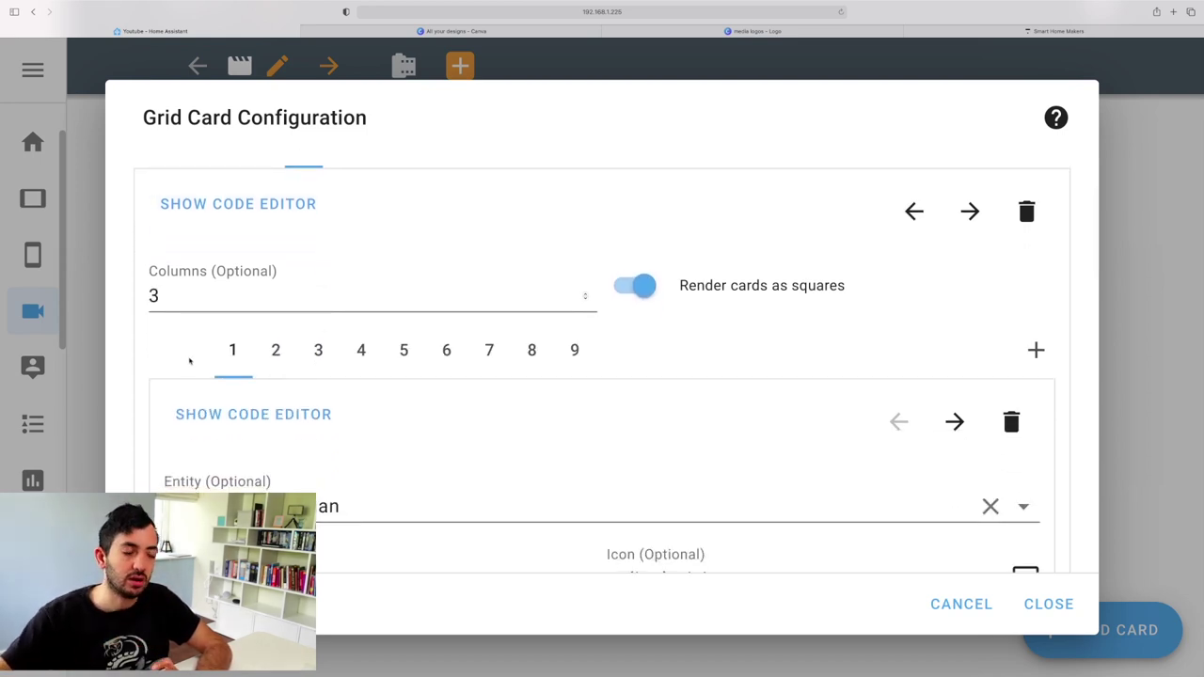
- Examine the script entity and icon assigned to the second button, the up arrow, in the remote grid
click(278, 351)
scroll(282, 353, down, 3)
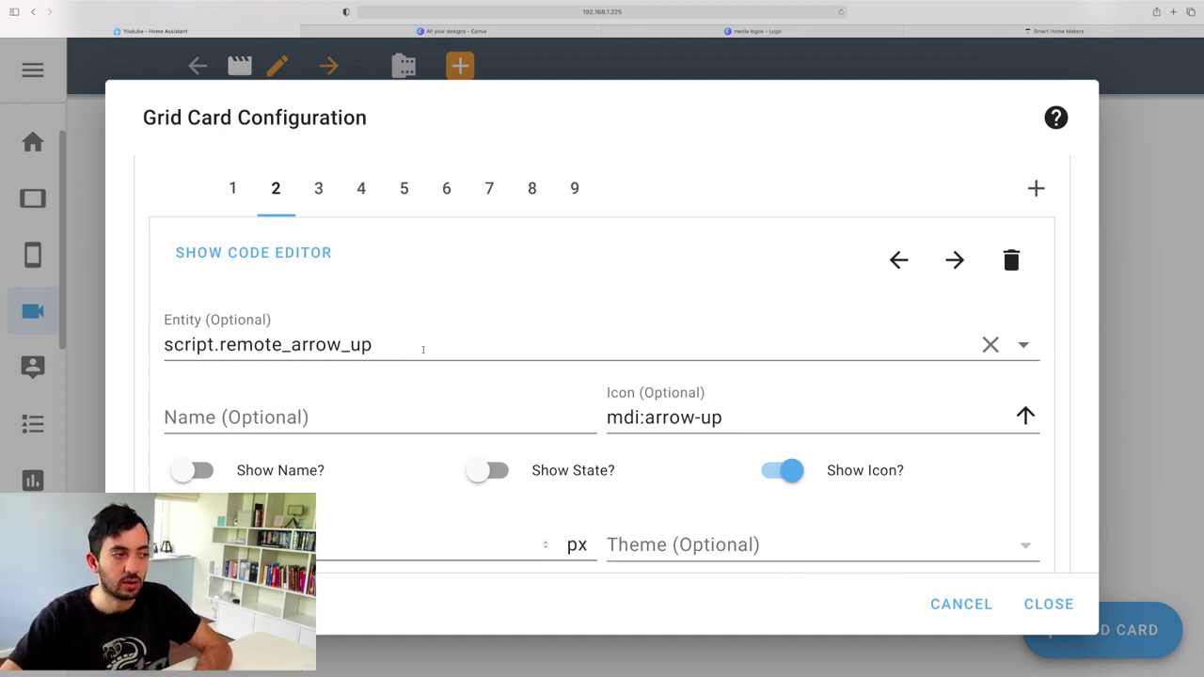
drag(423, 349, 160, 351)
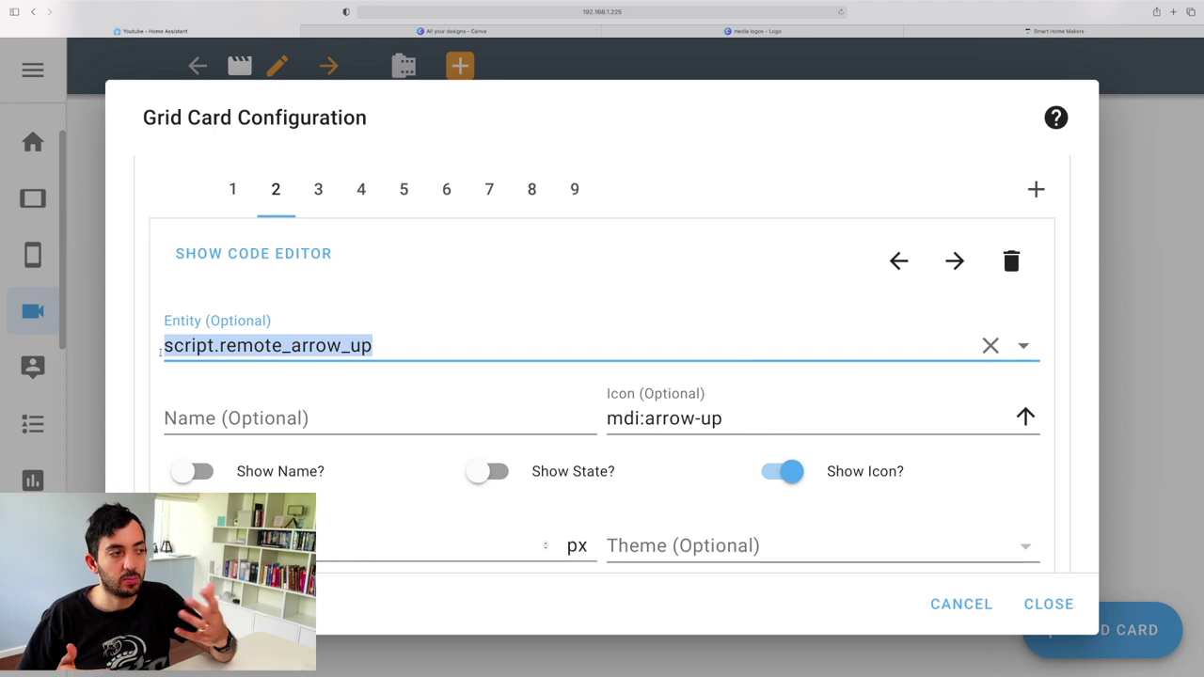
- Examine the entities and icons assigned to buttons 3 through 9 of the remote grid in turn
click(317, 200)
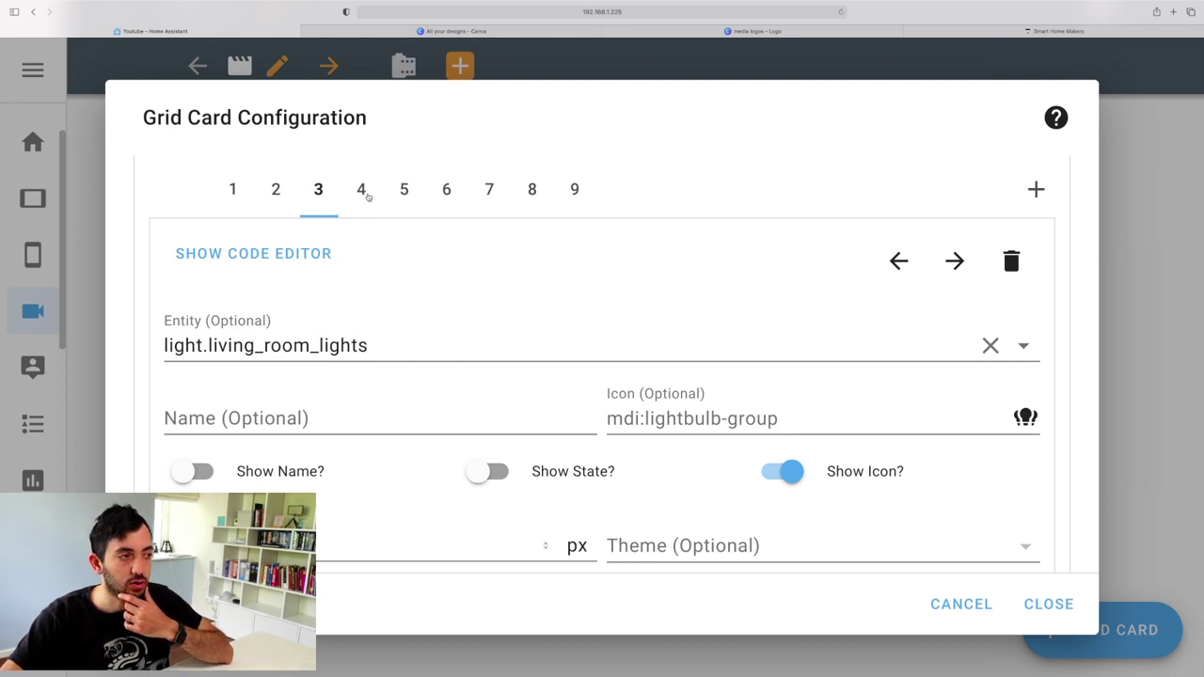
click(363, 194)
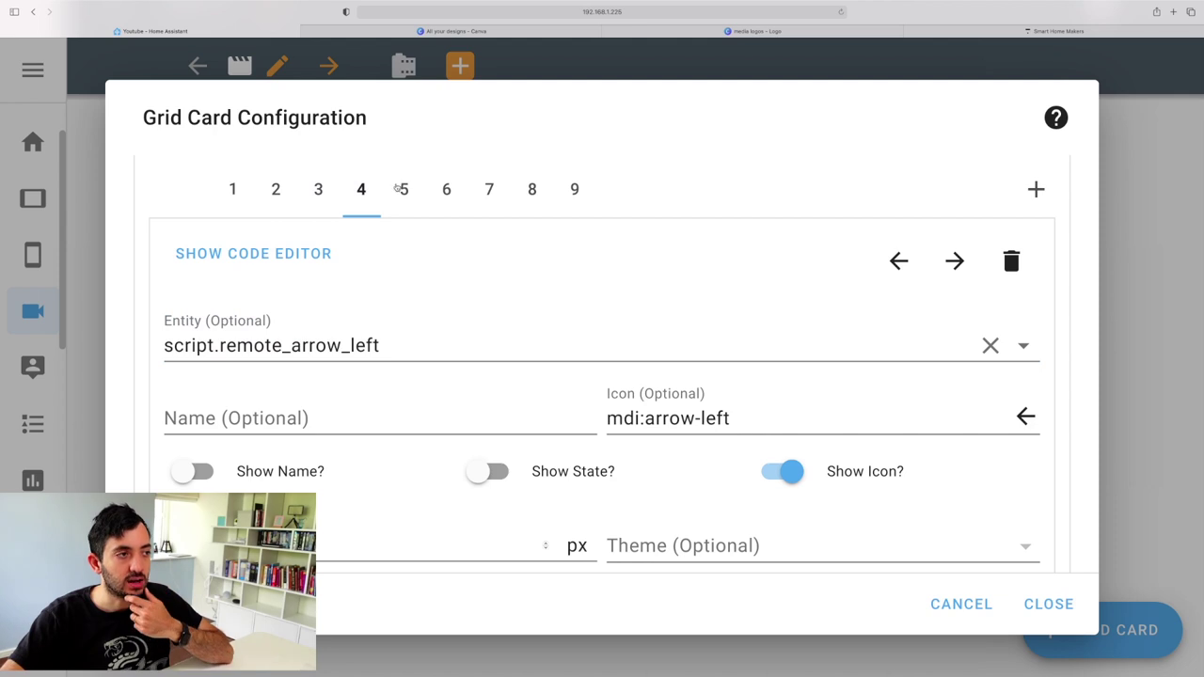
click(400, 190)
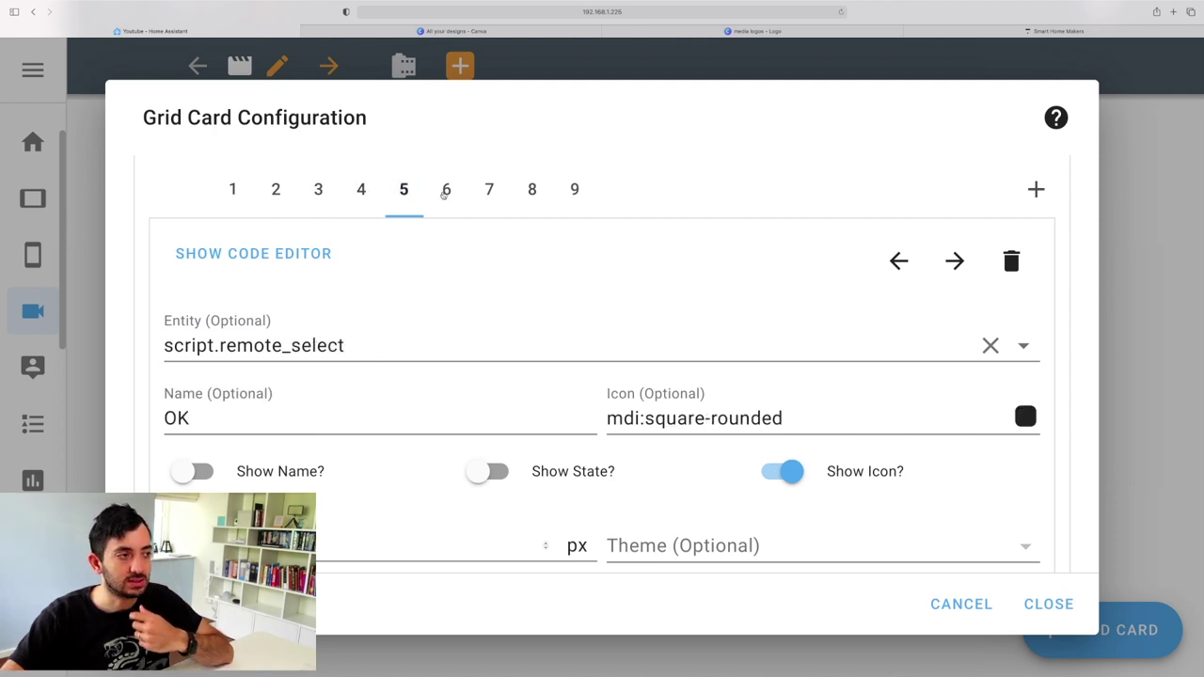
click(444, 194)
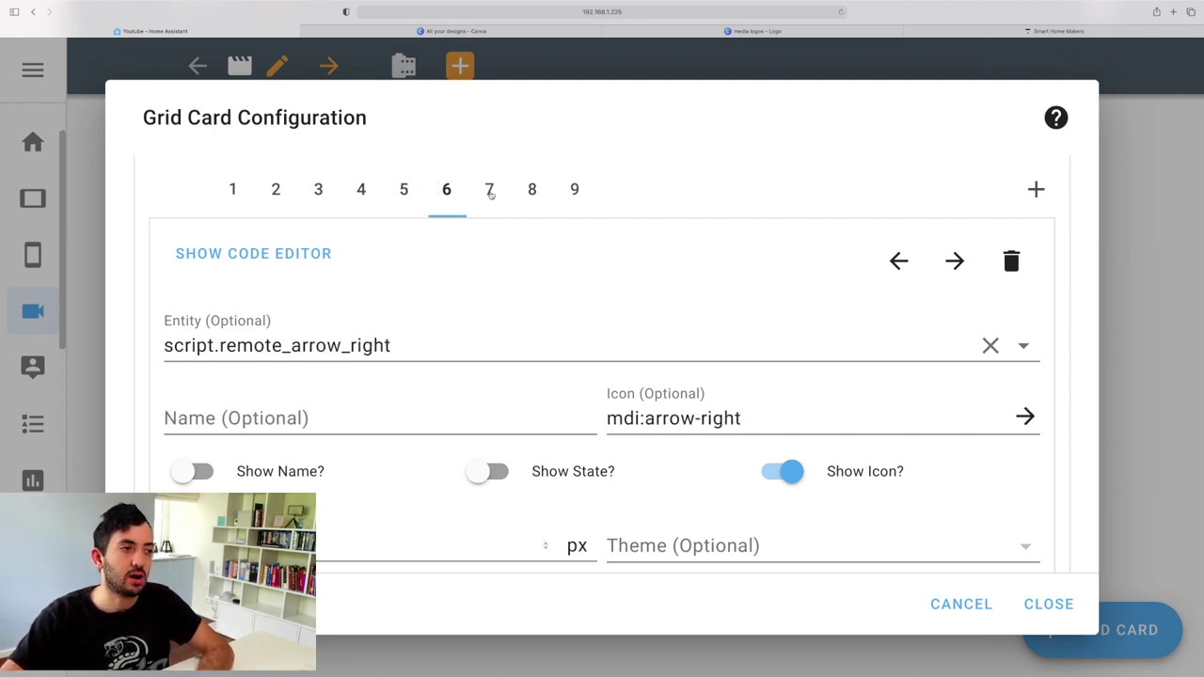
click(475, 194)
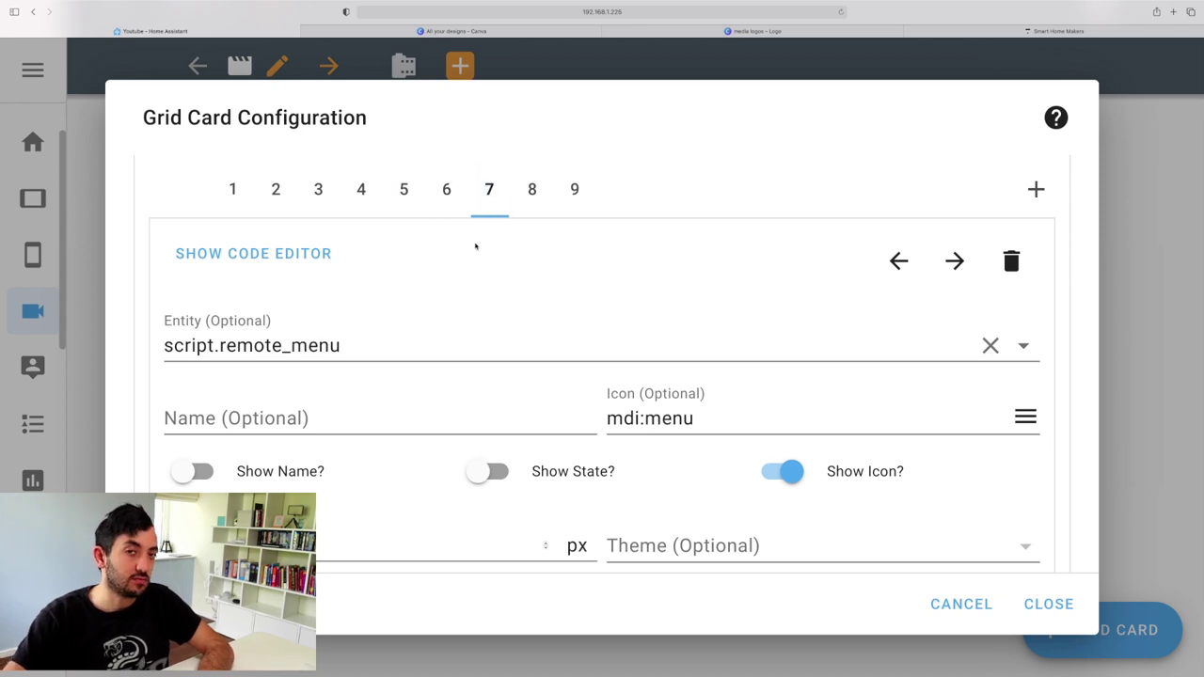
click(531, 192)
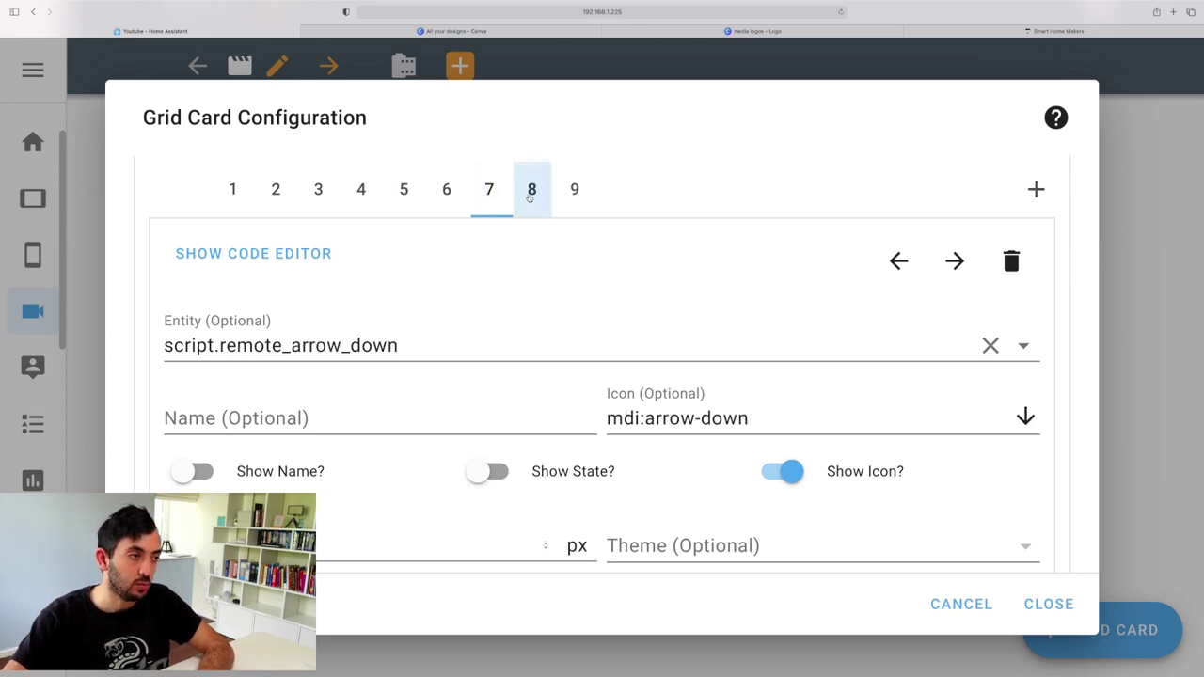
click(585, 195)
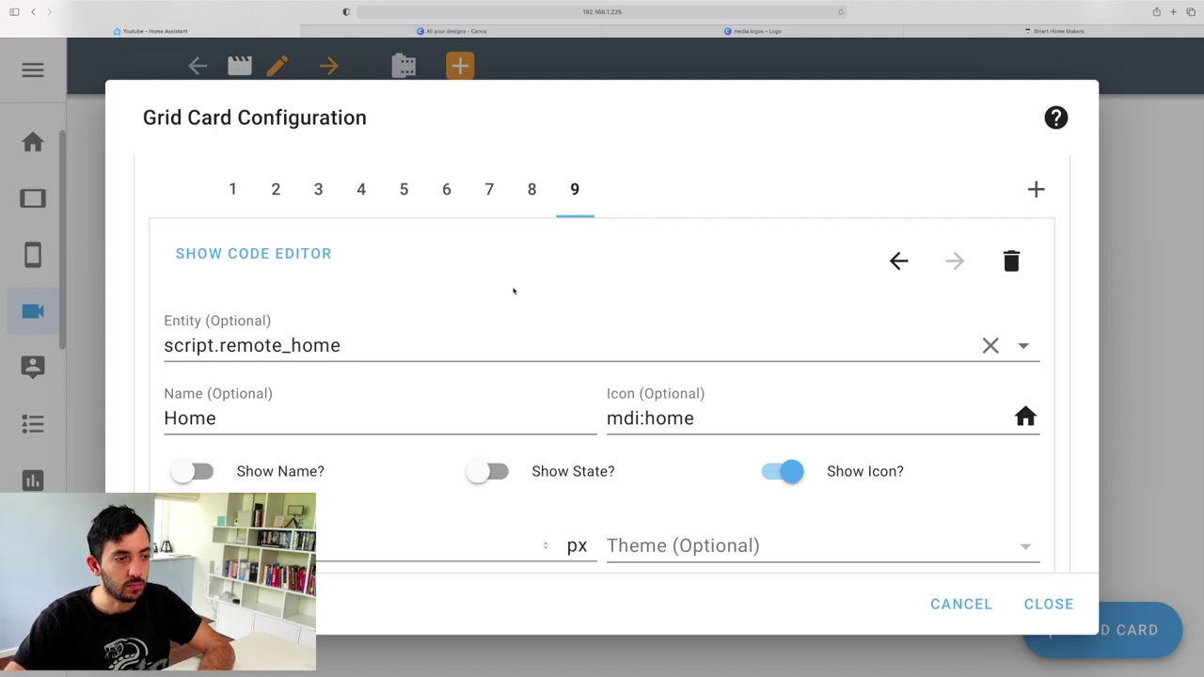
- Check the home button's icon height and tap and hold actions, and view the remote layout in the card preview
scroll(514, 291, down, 5)
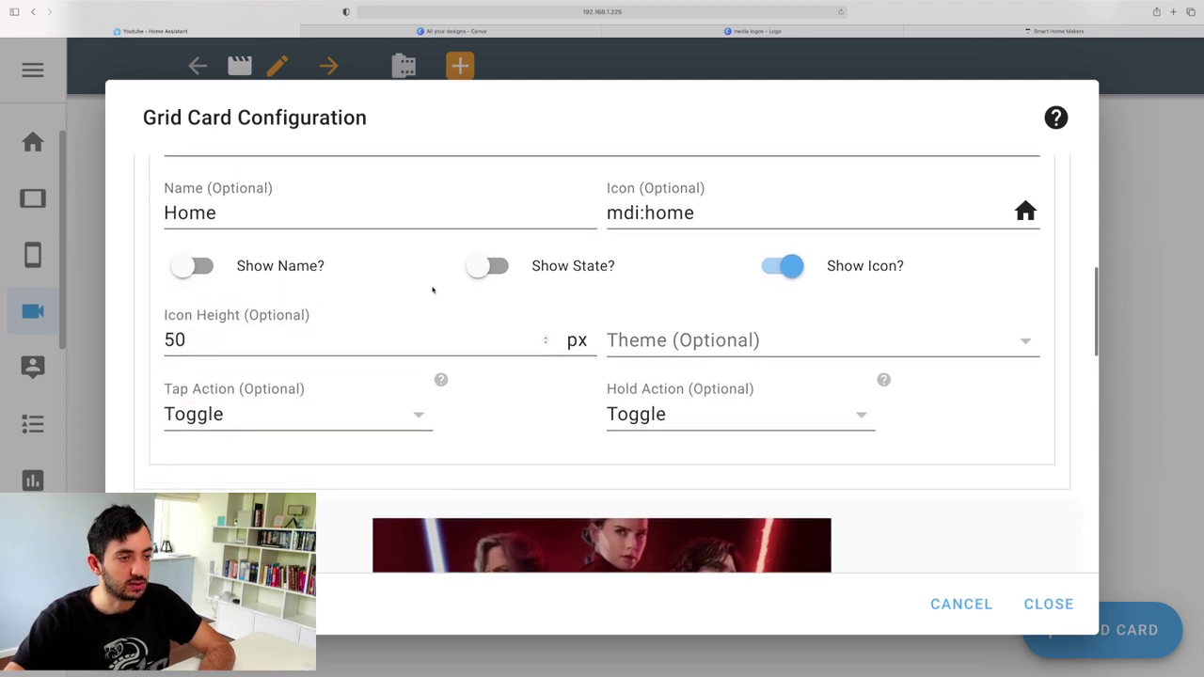
scroll(433, 290, down, 20)
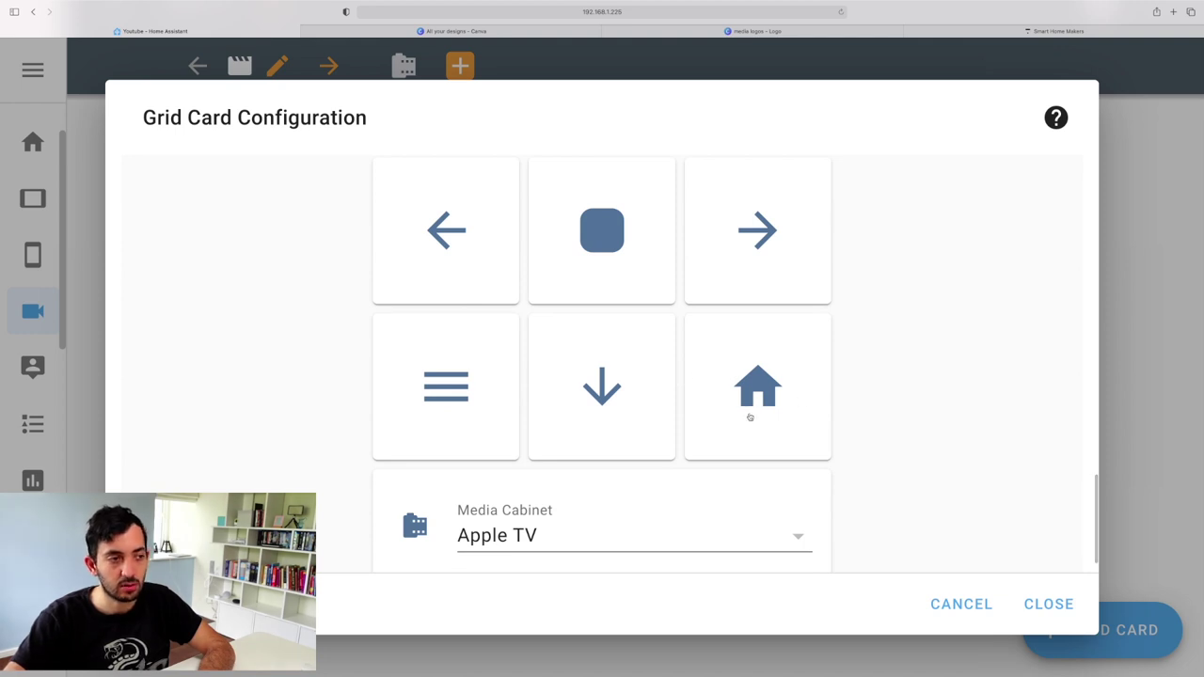
scroll(750, 414, up, 20)
scroll(750, 415, up, 3)
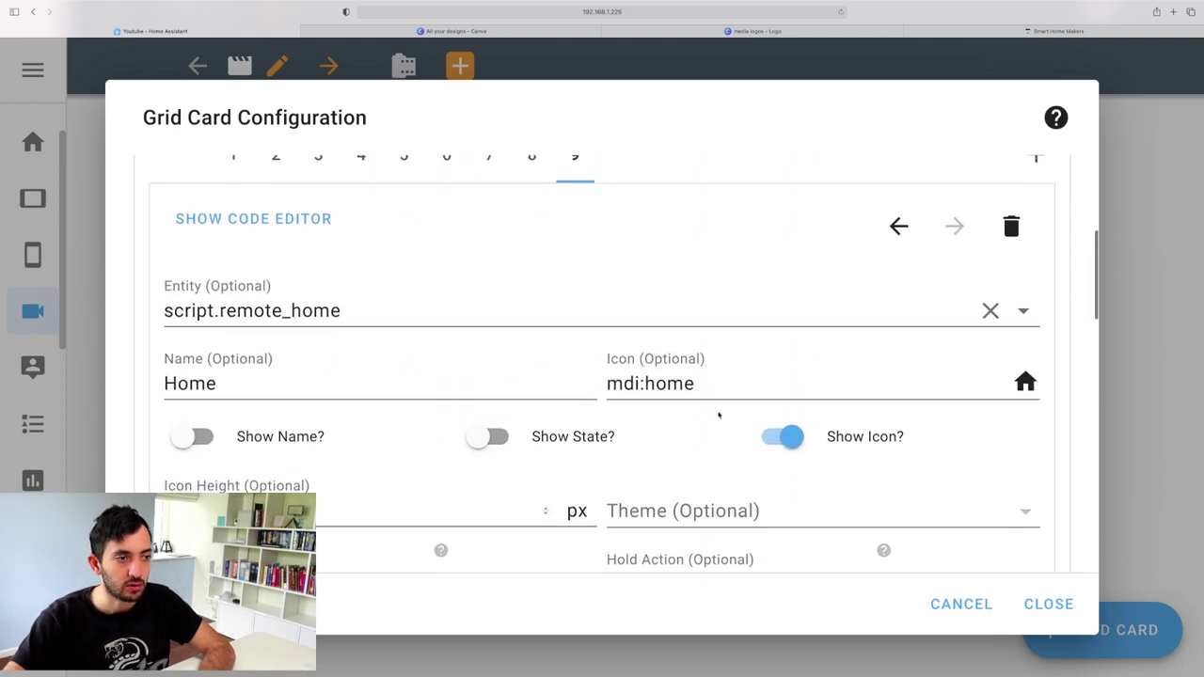
- Recheck the remote grid's button entities and icons in reverse order, from button 8 back to button 1
click(544, 178)
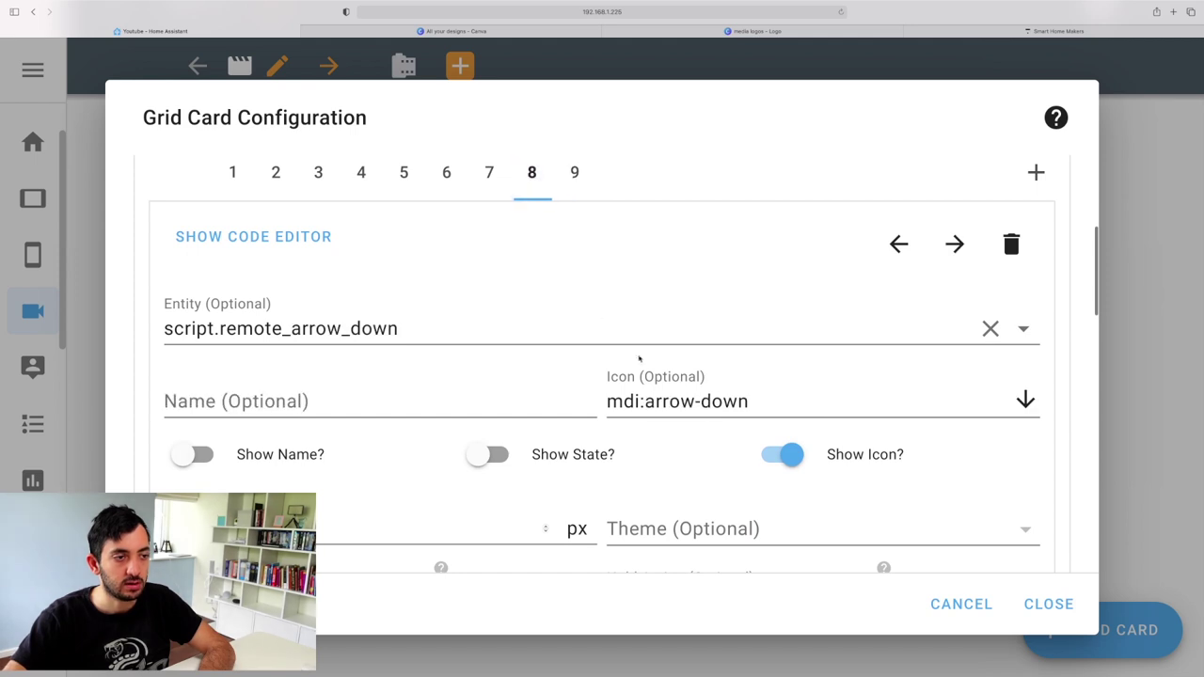
click(485, 183)
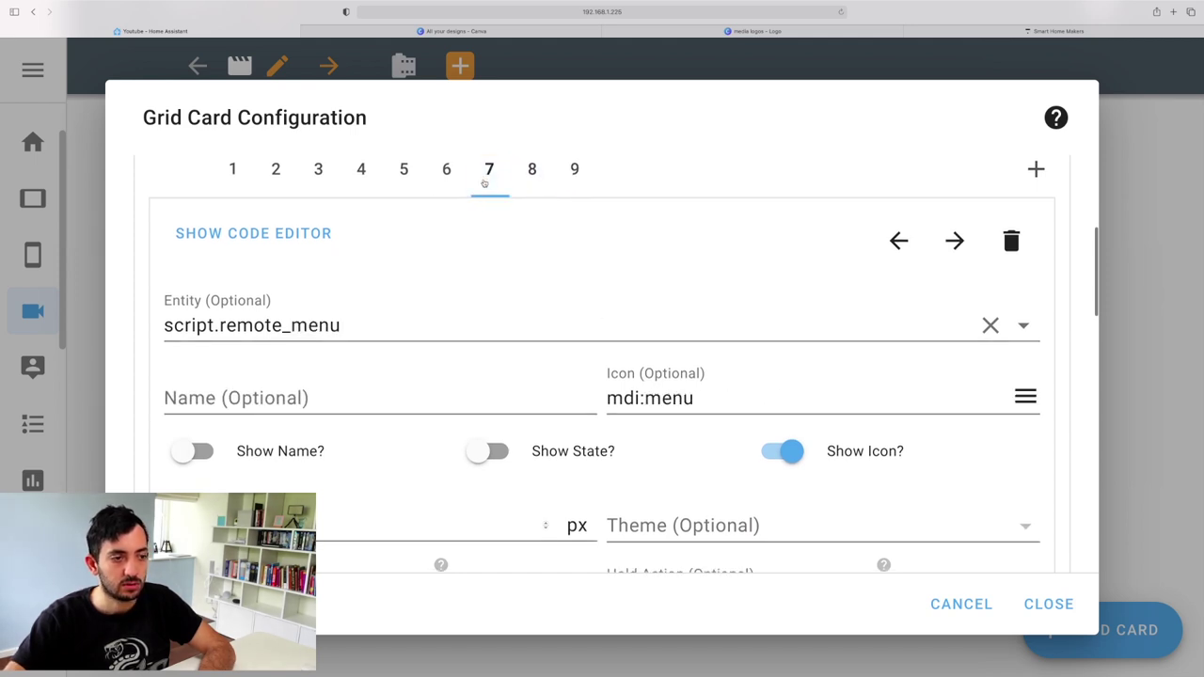
click(449, 184)
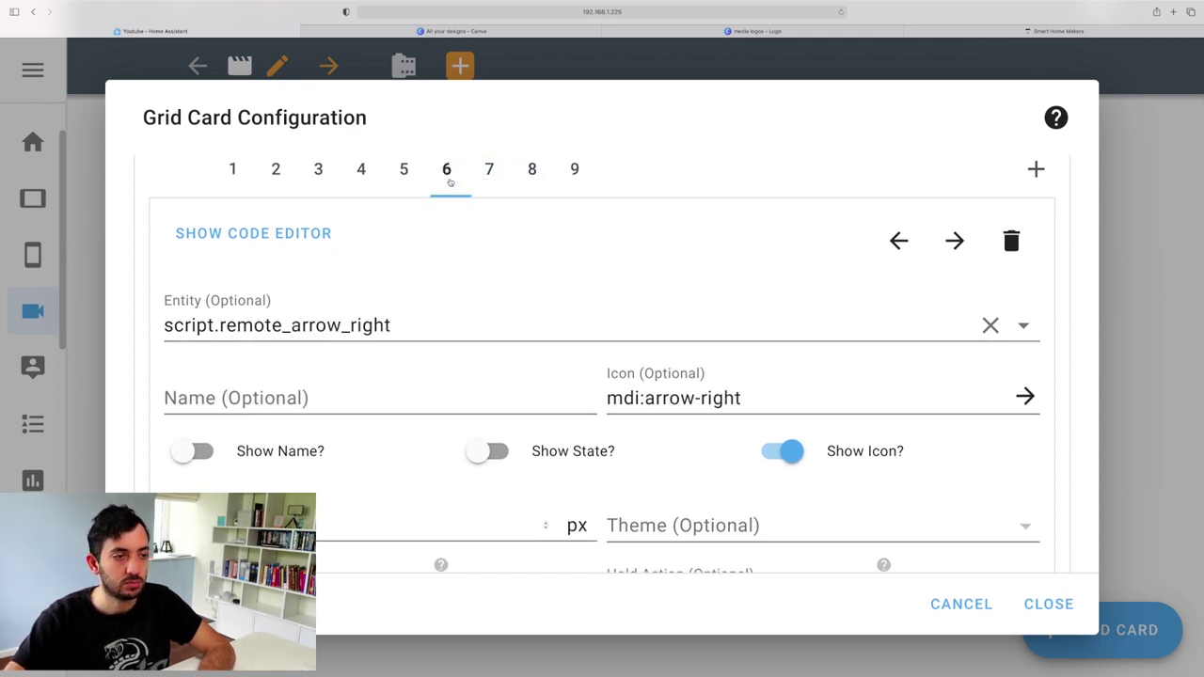
click(397, 182)
click(365, 177)
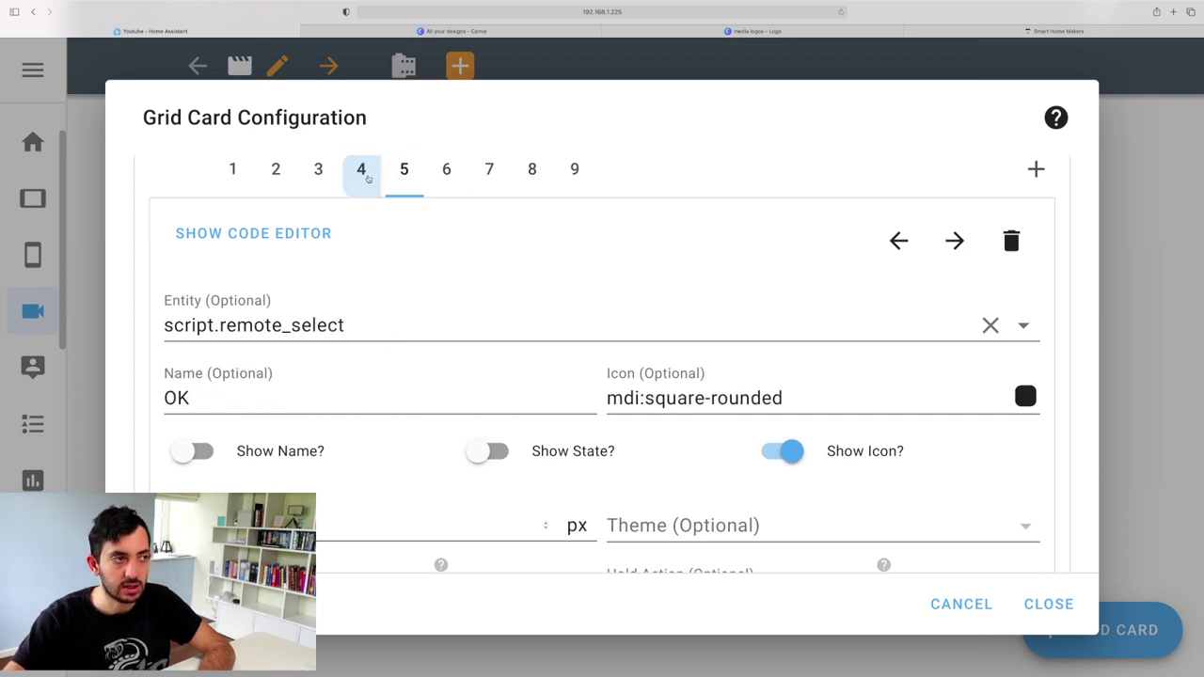
click(322, 175)
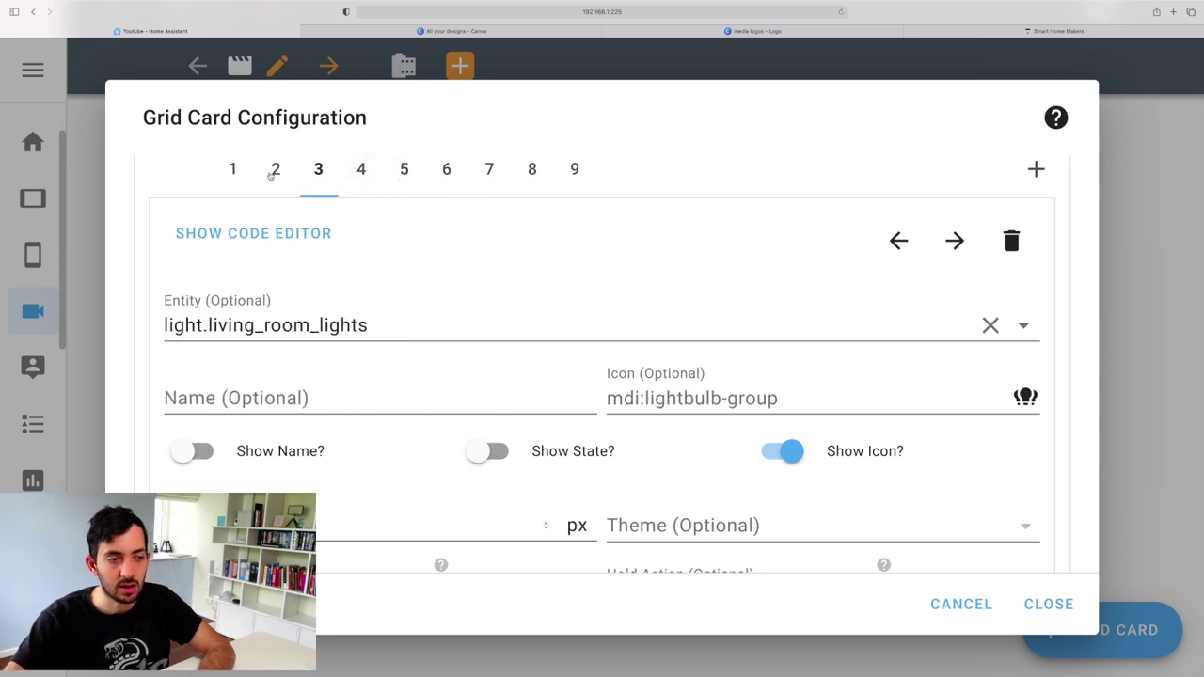
click(273, 175)
click(230, 175)
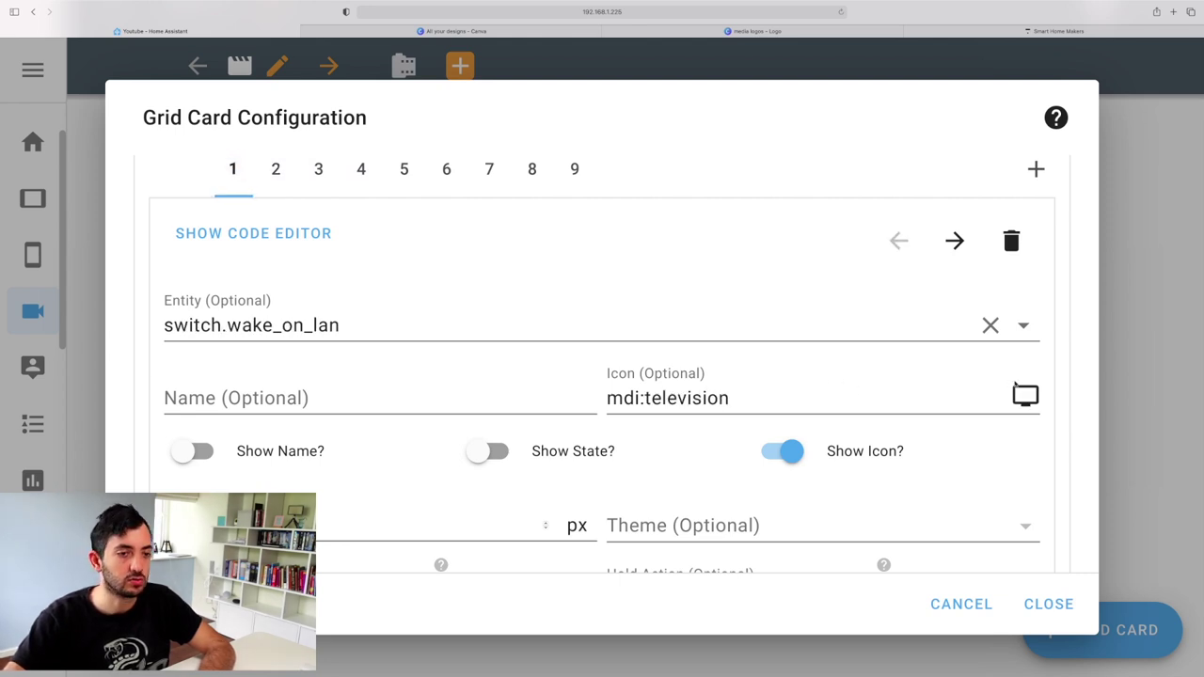
scroll(301, 178, up, 6)
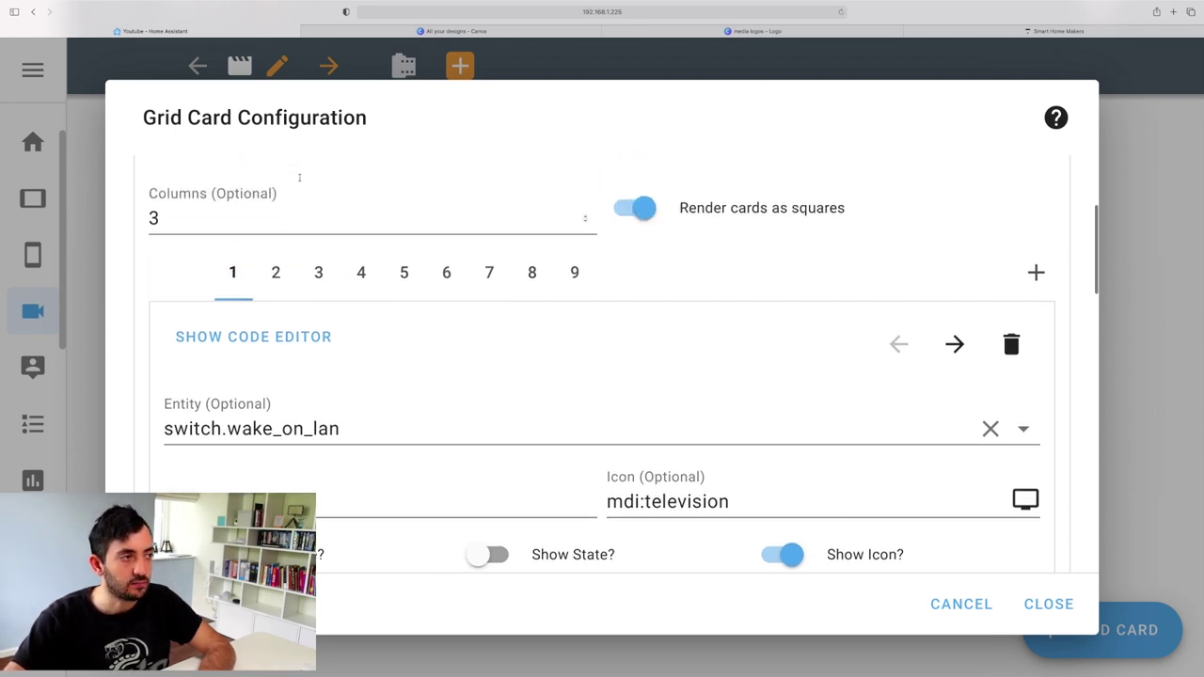
- Open the second nested grid with the app logos and examine the image paths of its four picture cards
click(261, 289)
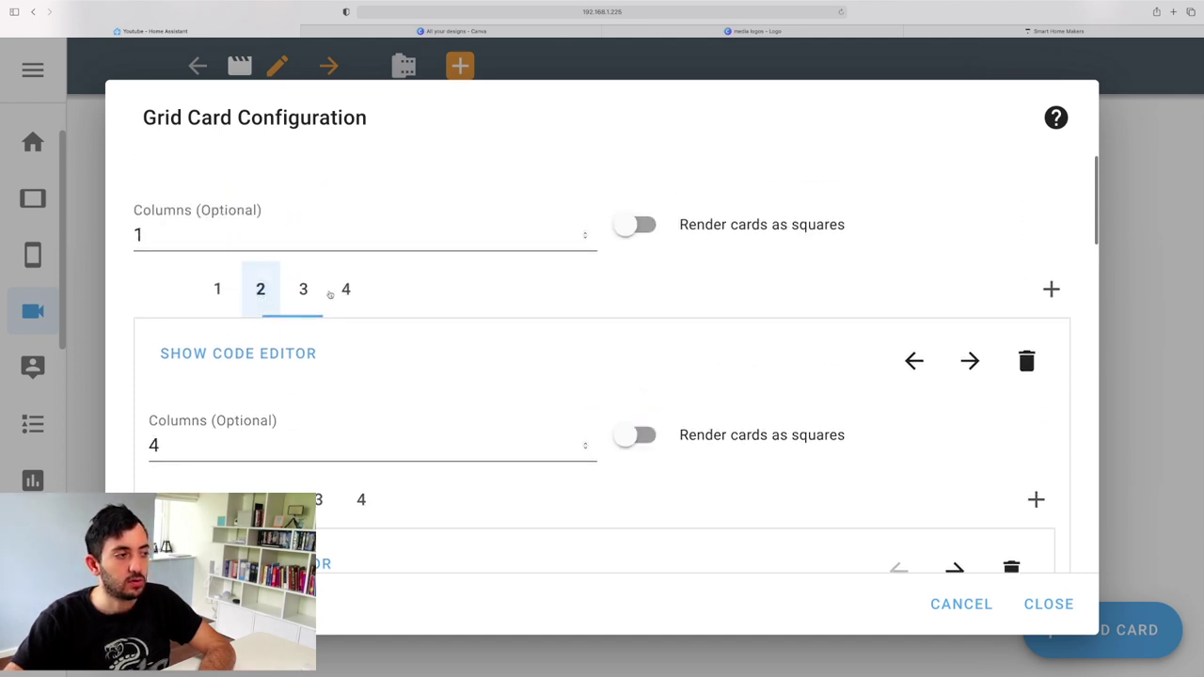
scroll(375, 303, down, 1)
scroll(375, 303, down, 5)
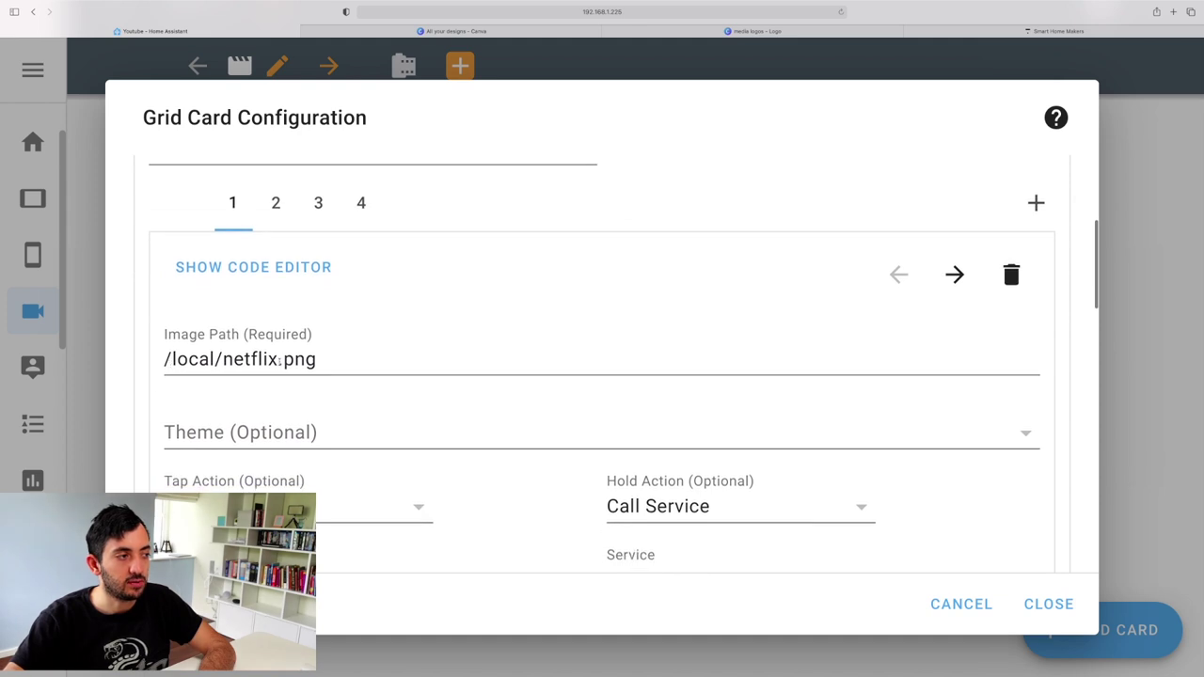
click(273, 205)
click(318, 206)
click(359, 205)
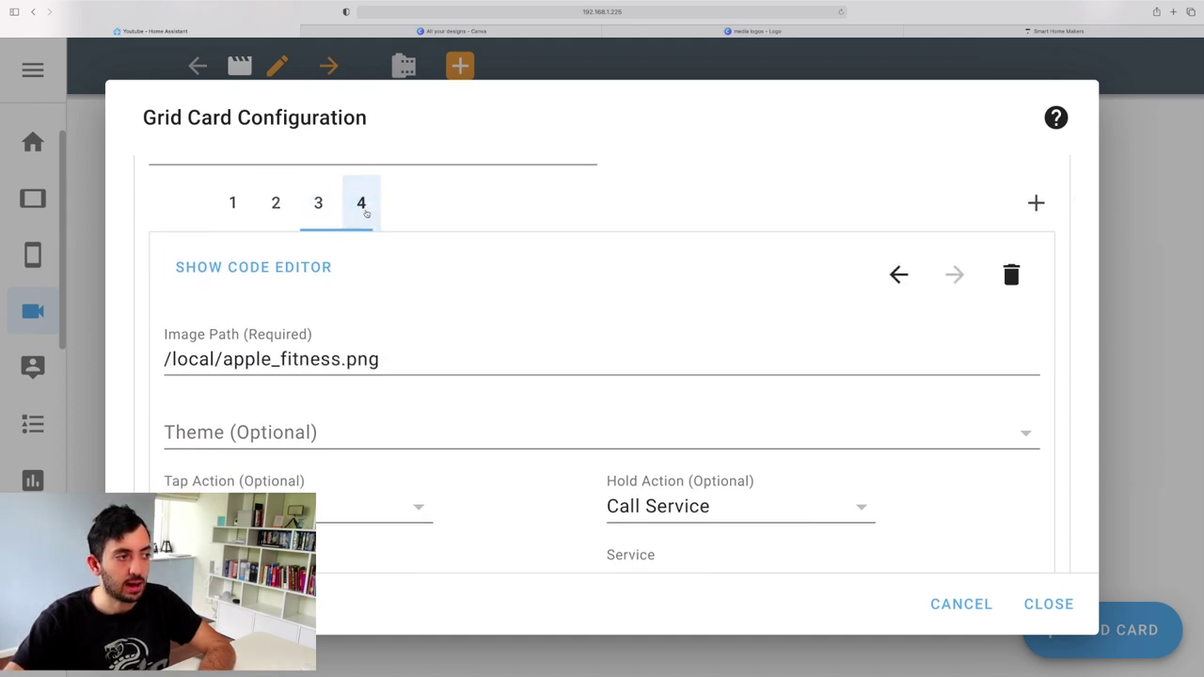
- Examine the Apple Fitness picture card's tap and hold actions, the available tap action options and the script service called
scroll(392, 291, down, 5)
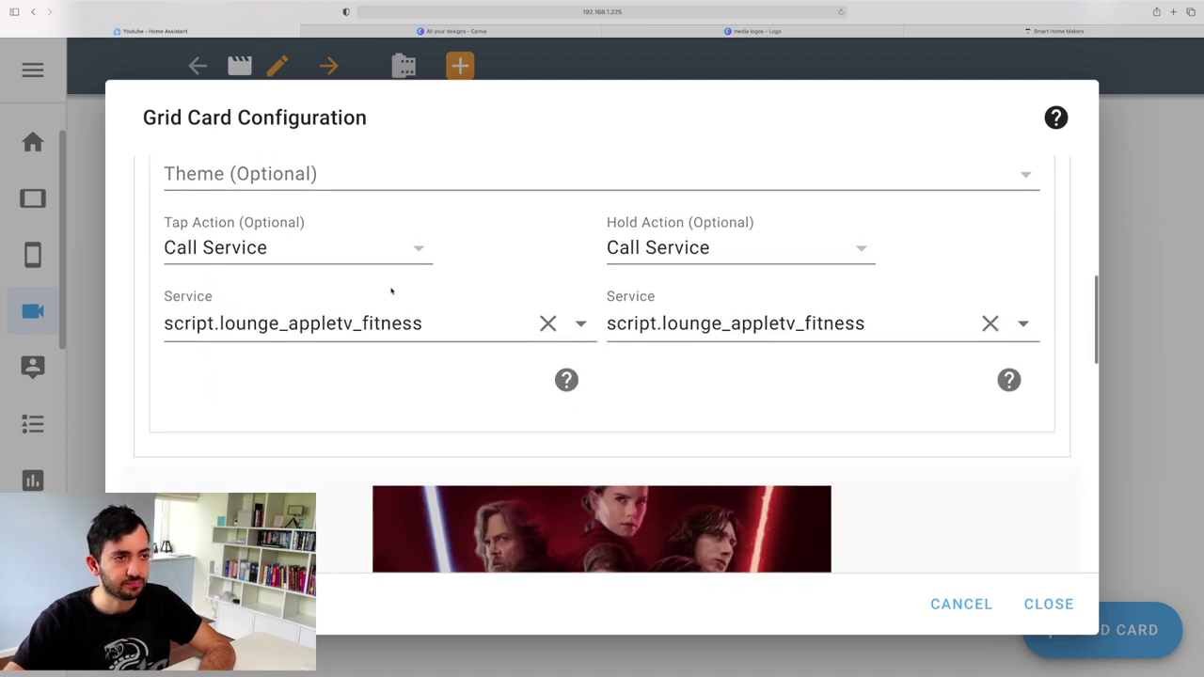
scroll(392, 291, up, 1)
click(268, 270)
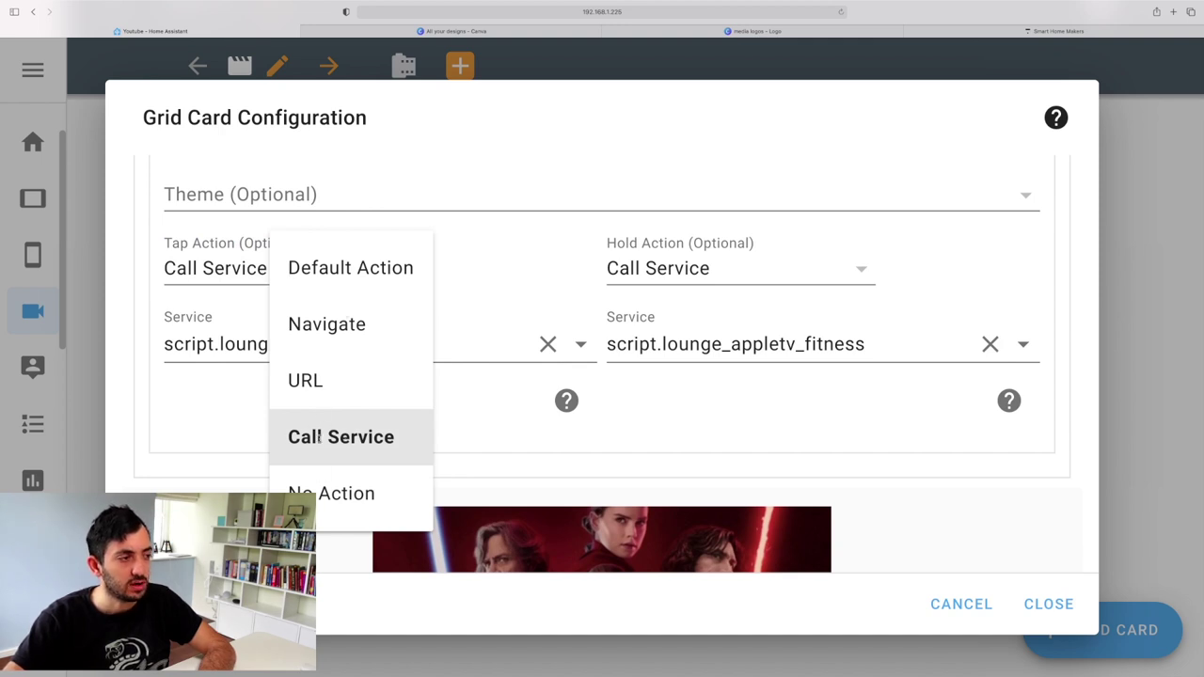
click(117, 345)
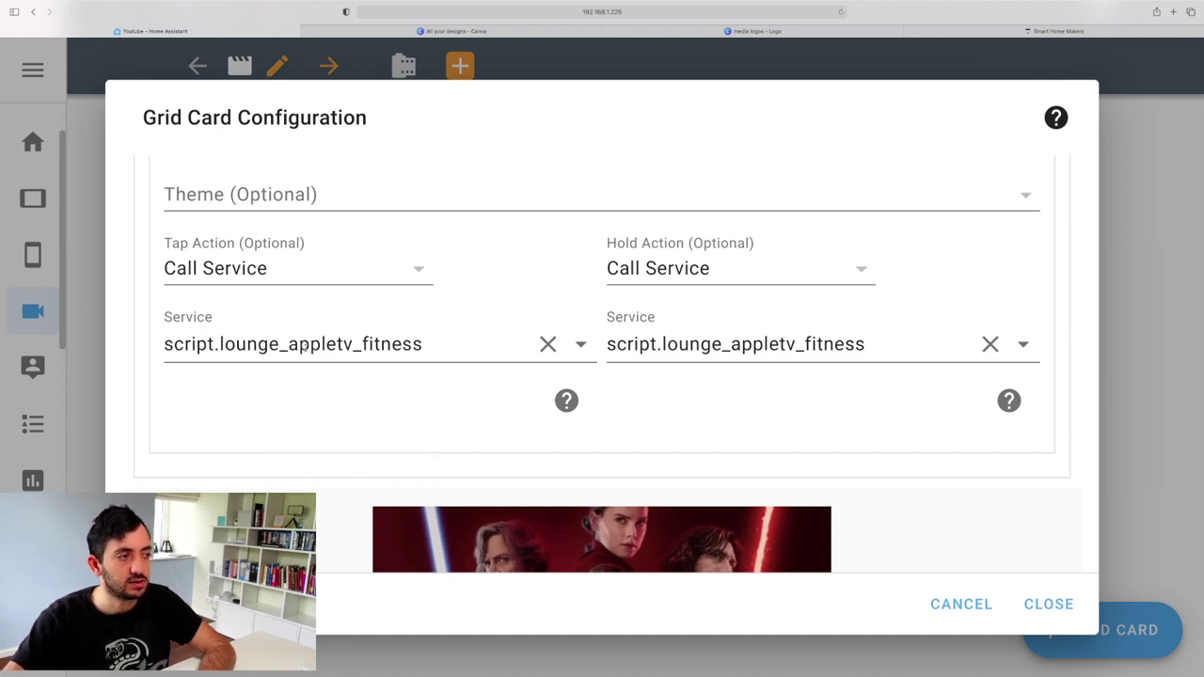
- Compare the script services called by the Apple Fitness, Plex and Disney+ picture cards in the app logo grid
drag(222, 344, 382, 344)
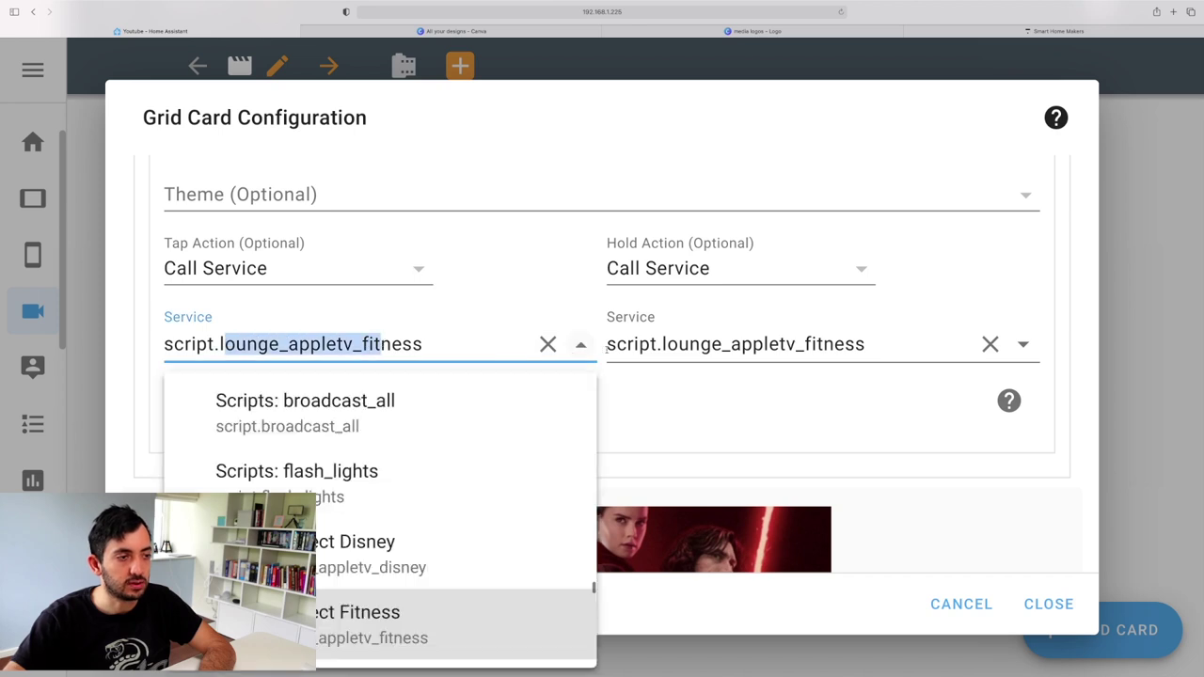
click(135, 334)
scroll(134, 334, up, 5)
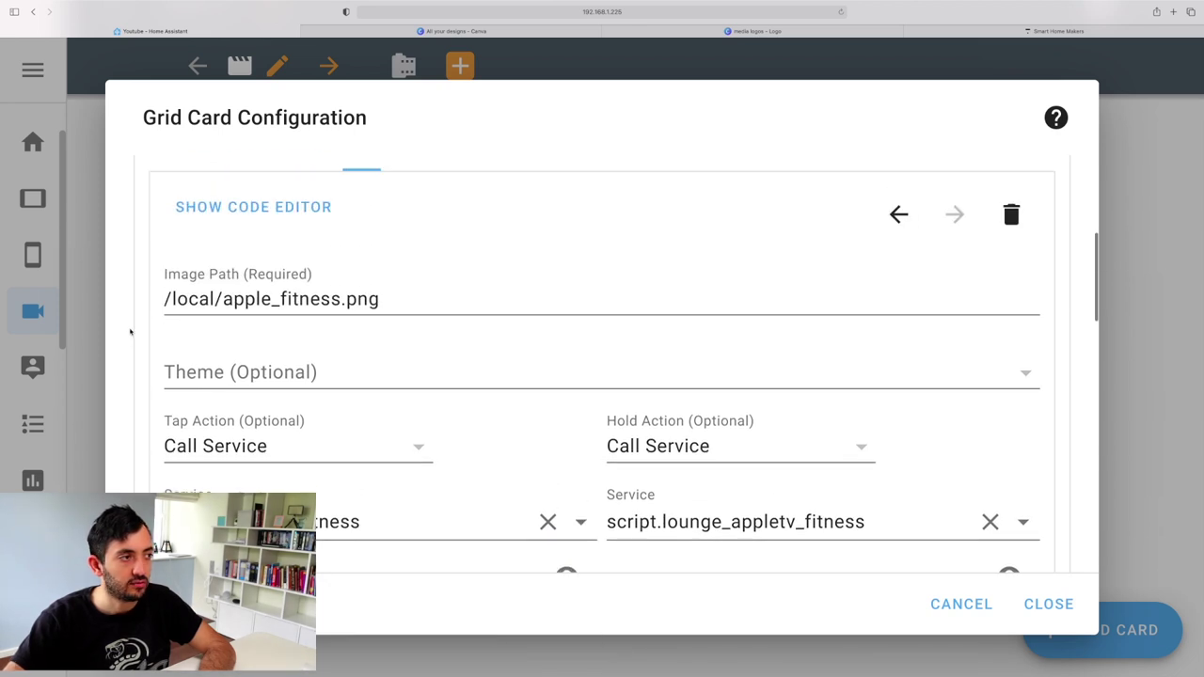
click(320, 237)
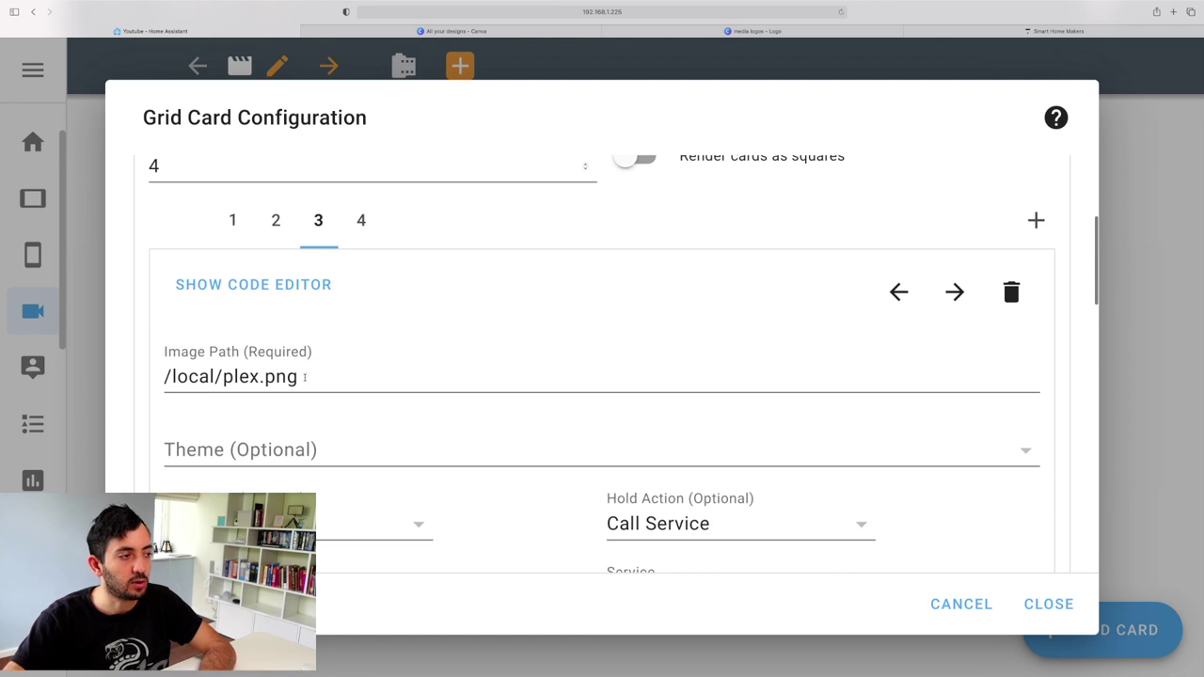
scroll(301, 377, down, 5)
scroll(763, 366, up, 5)
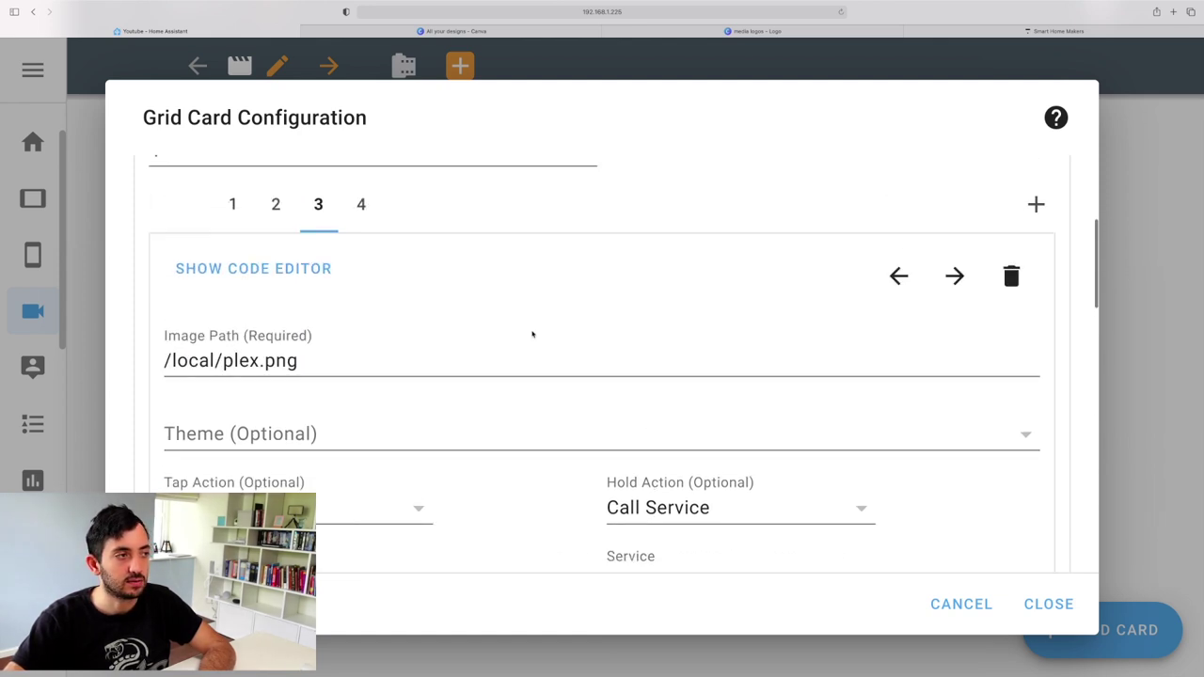
click(274, 277)
scroll(323, 381, down, 3)
scroll(323, 382, down, 2)
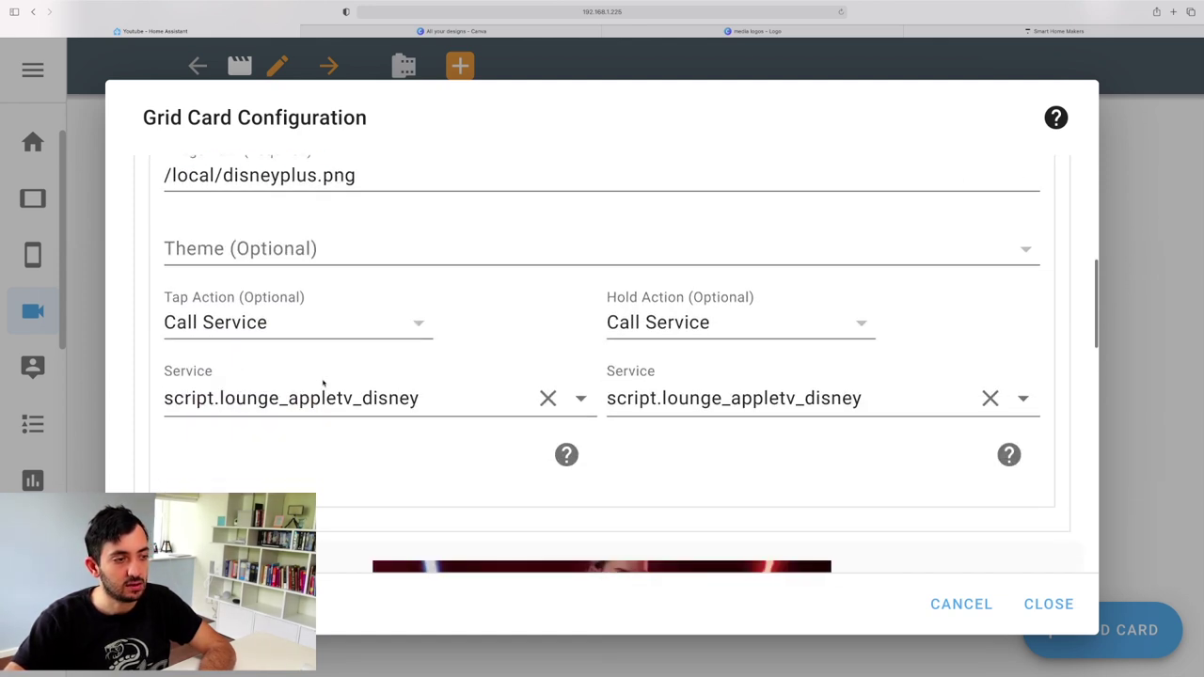
scroll(602, 376, down, 2)
scroll(602, 376, up, 10)
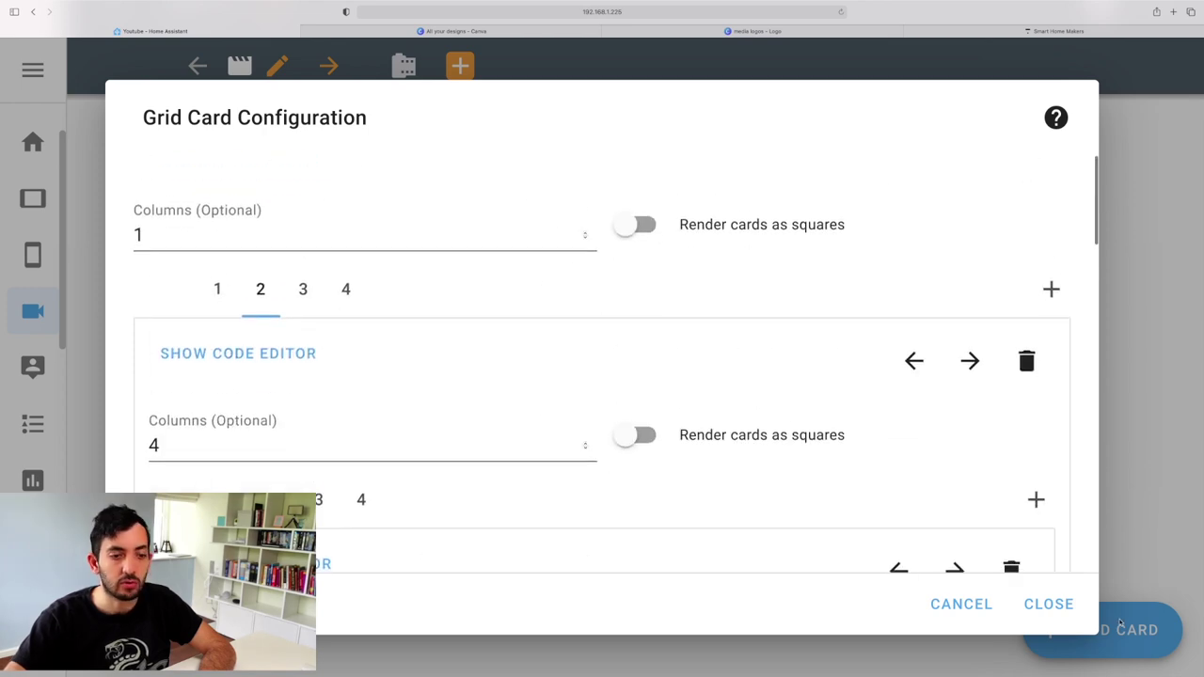
- Close the grid card configuration and look over the whole remote card on the dashboard
click(1049, 604)
scroll(866, 474, up, 7)
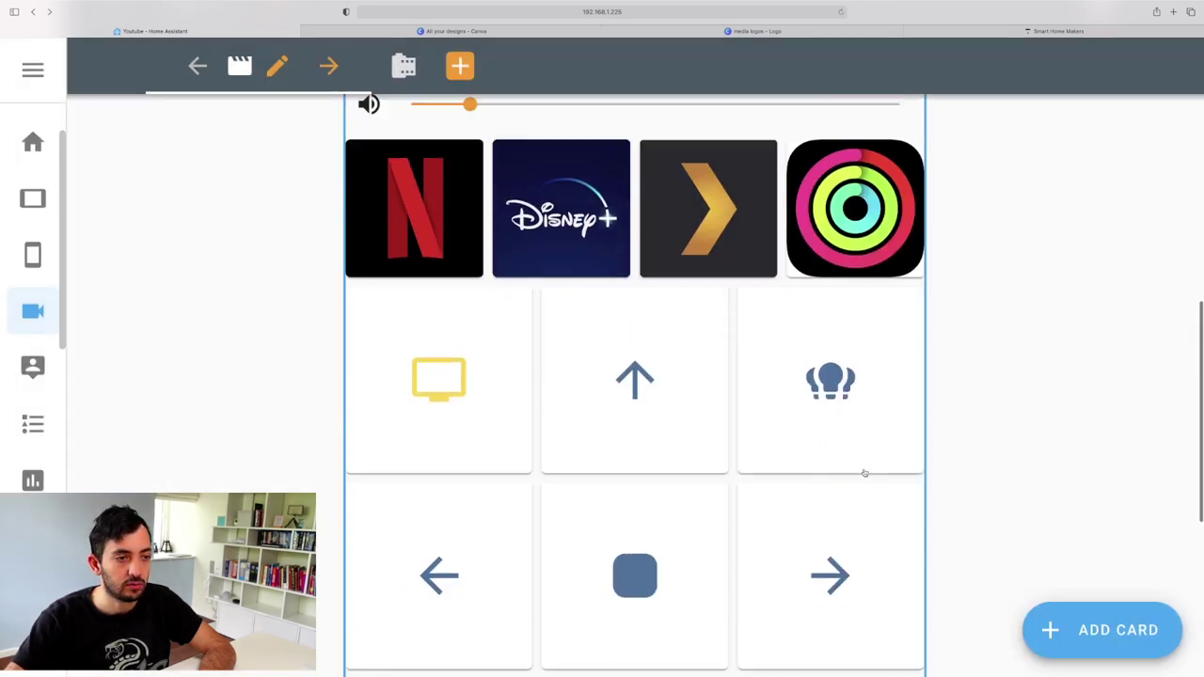
scroll(864, 474, up, 6)
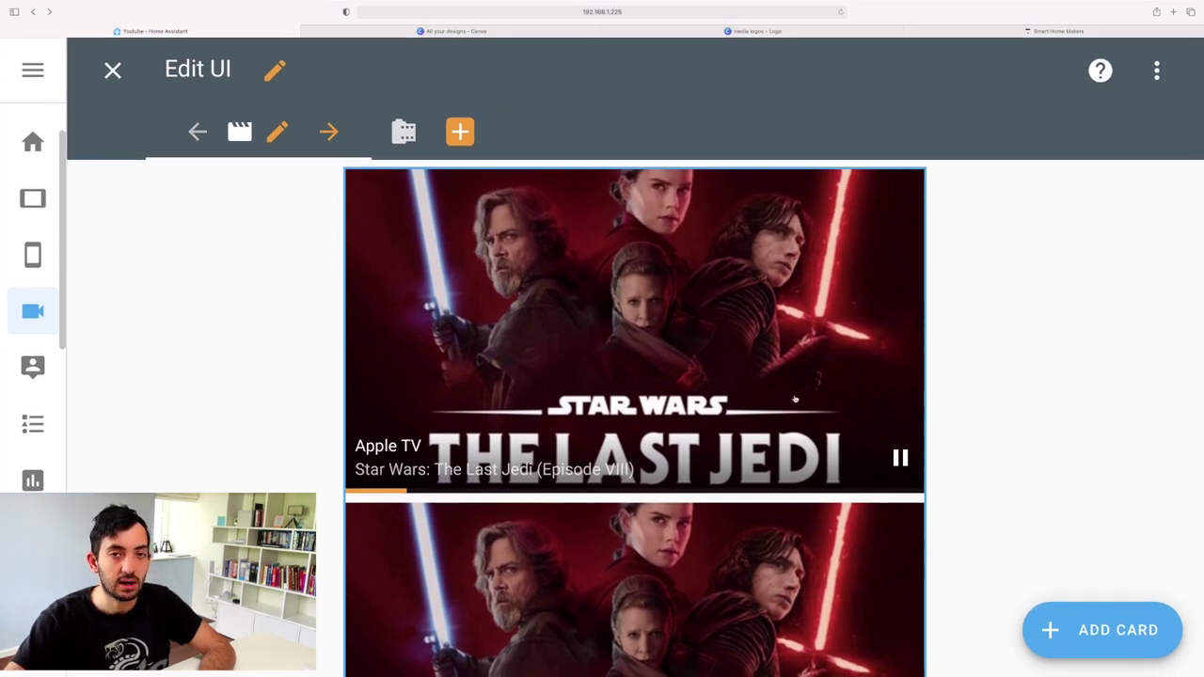
scroll(746, 380, down, 5)
scroll(746, 380, down, 5)
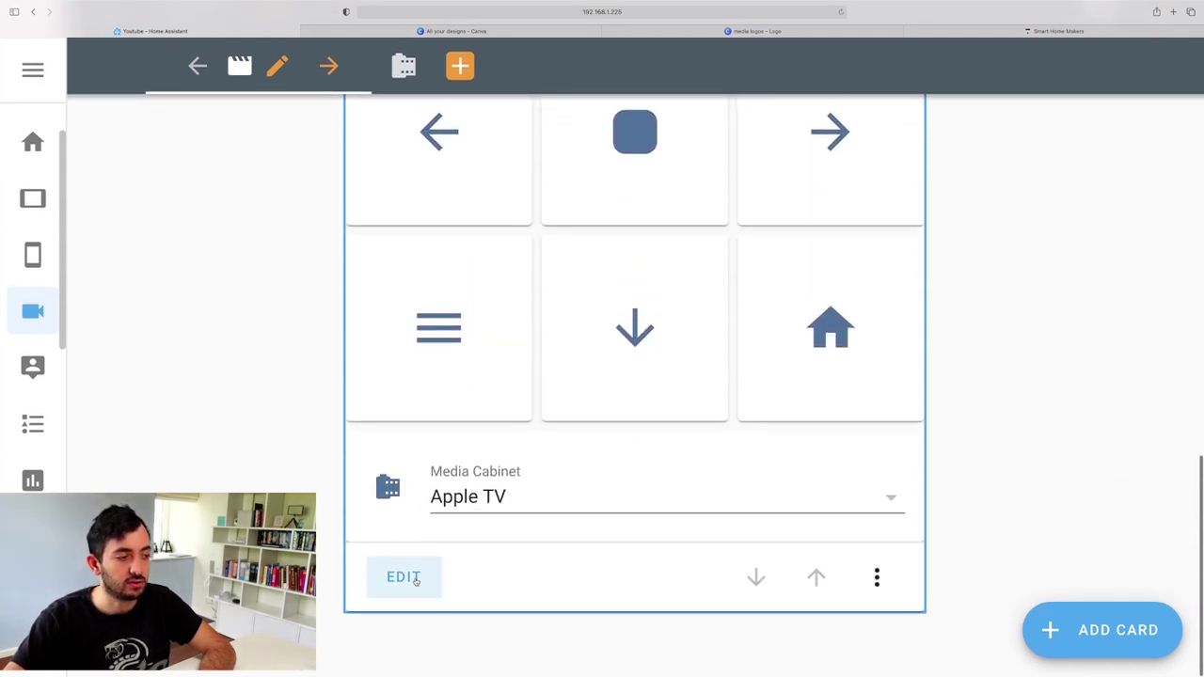
- Reopen the grid card configuration and examine the display conditions of the first conditional card in the first nested grid
click(405, 578)
scroll(307, 429, down, 3)
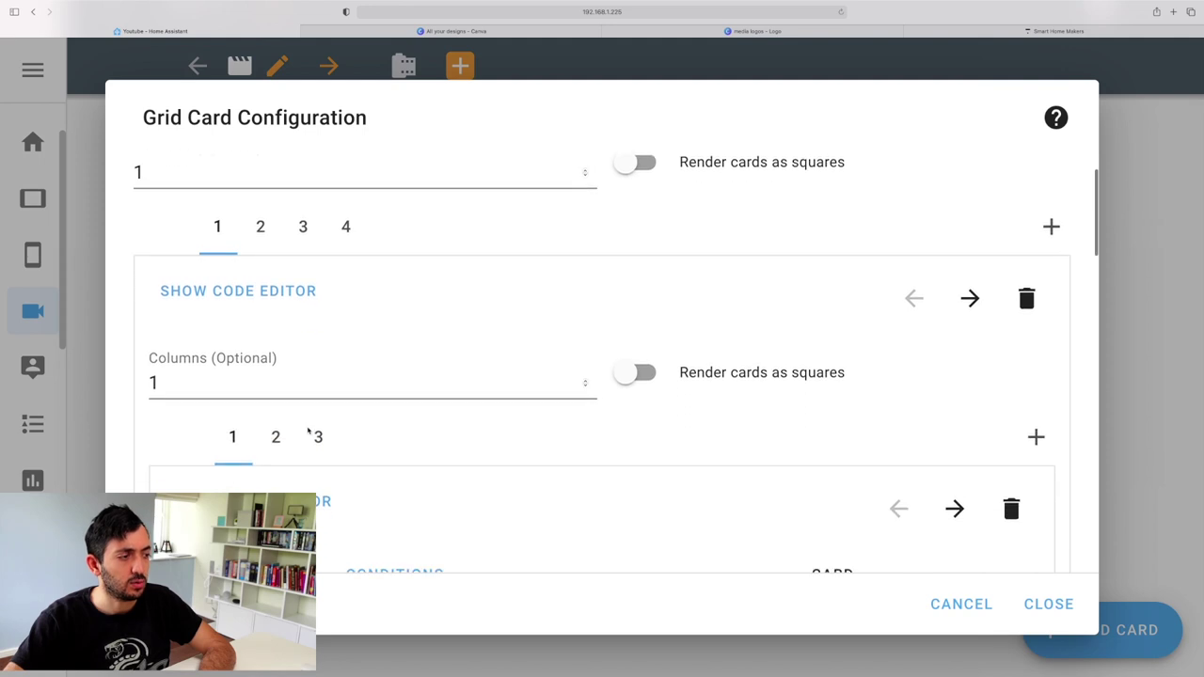
scroll(212, 268, up, 2)
scroll(211, 270, down, 3)
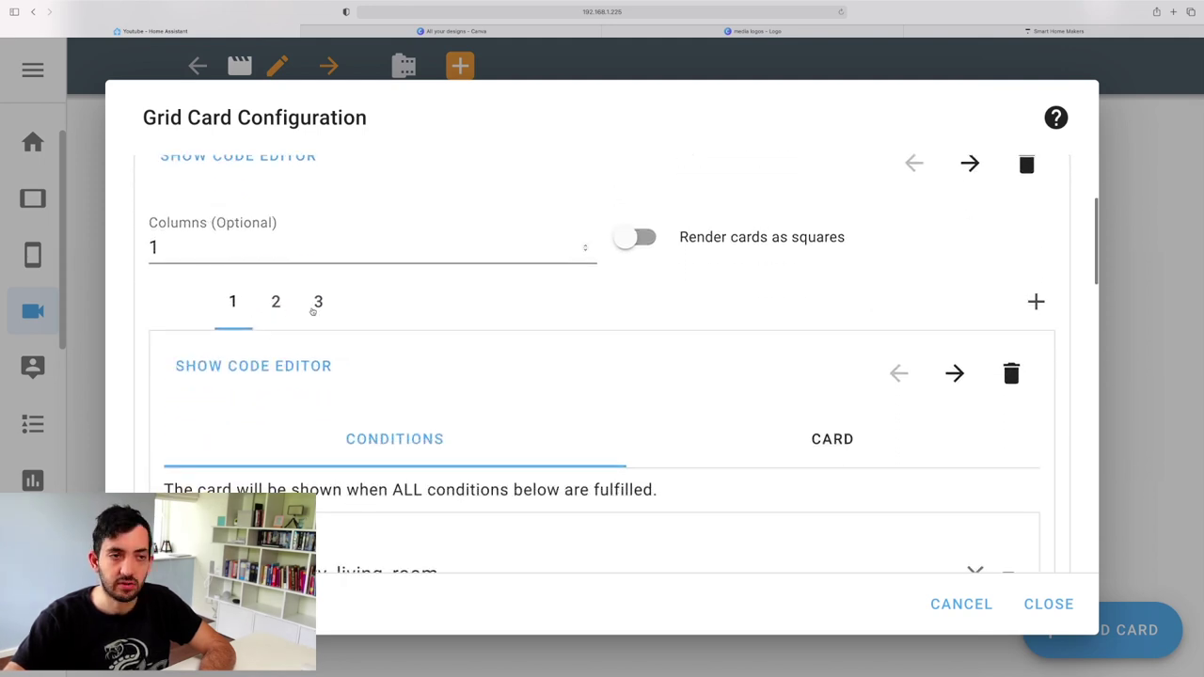
scroll(470, 311, down, 3)
scroll(752, 301, up, 1)
scroll(828, 299, down, 1)
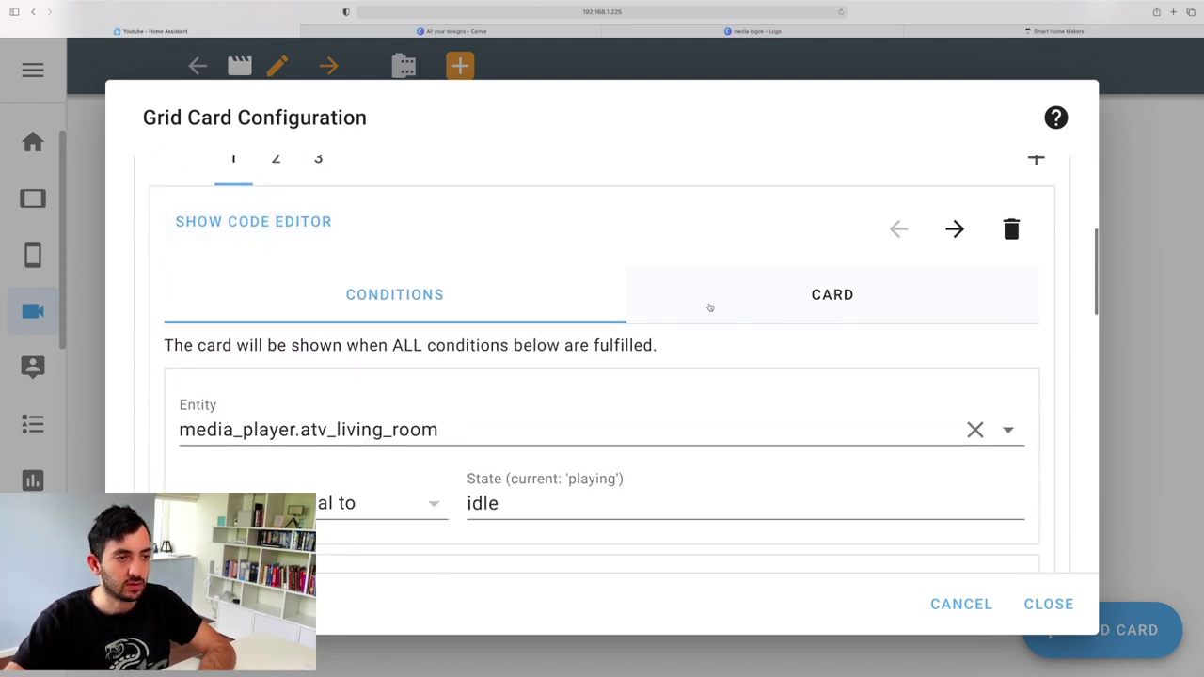
- Examine the conditional card's media player settings, including its entity, group cards, artwork and sound mode options
click(709, 306)
scroll(523, 325, down, 3)
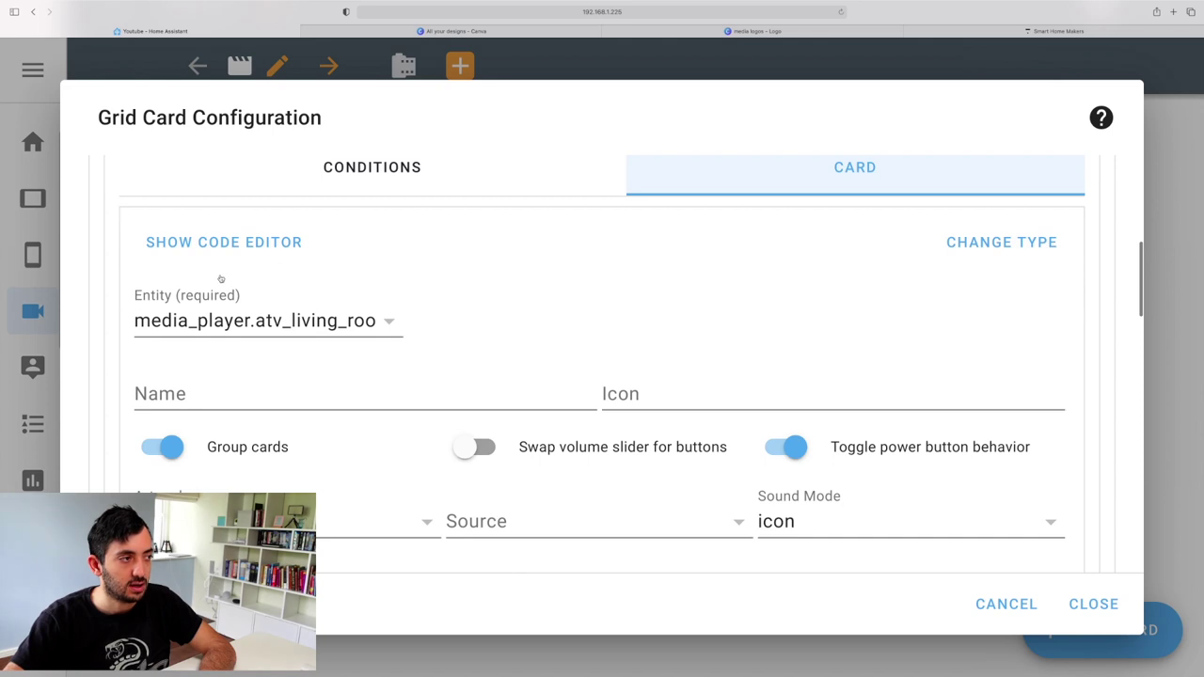
scroll(221, 287, down, 2)
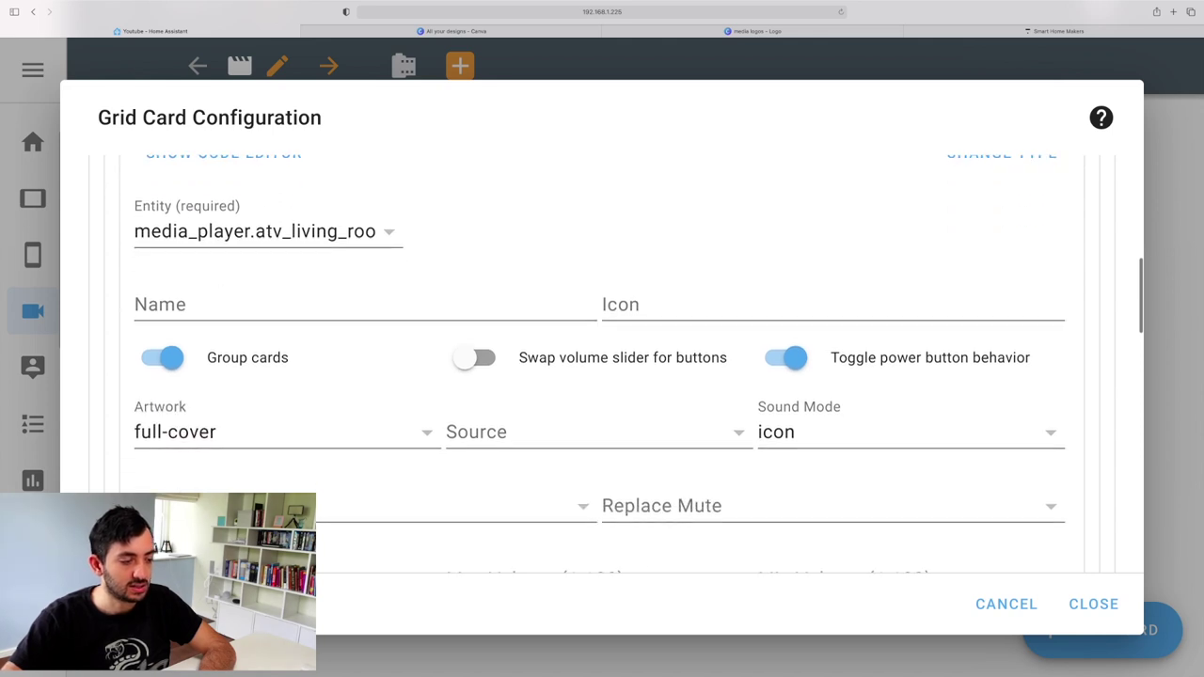
scroll(376, 367, up, 1)
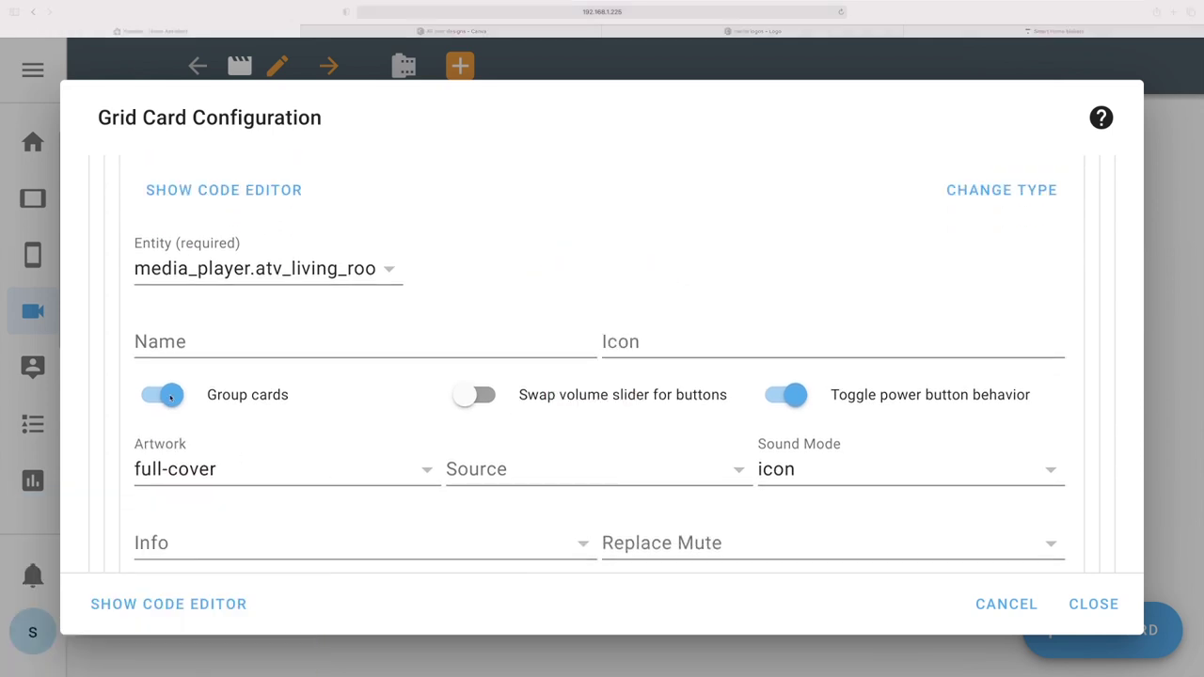
scroll(664, 470, down, 2)
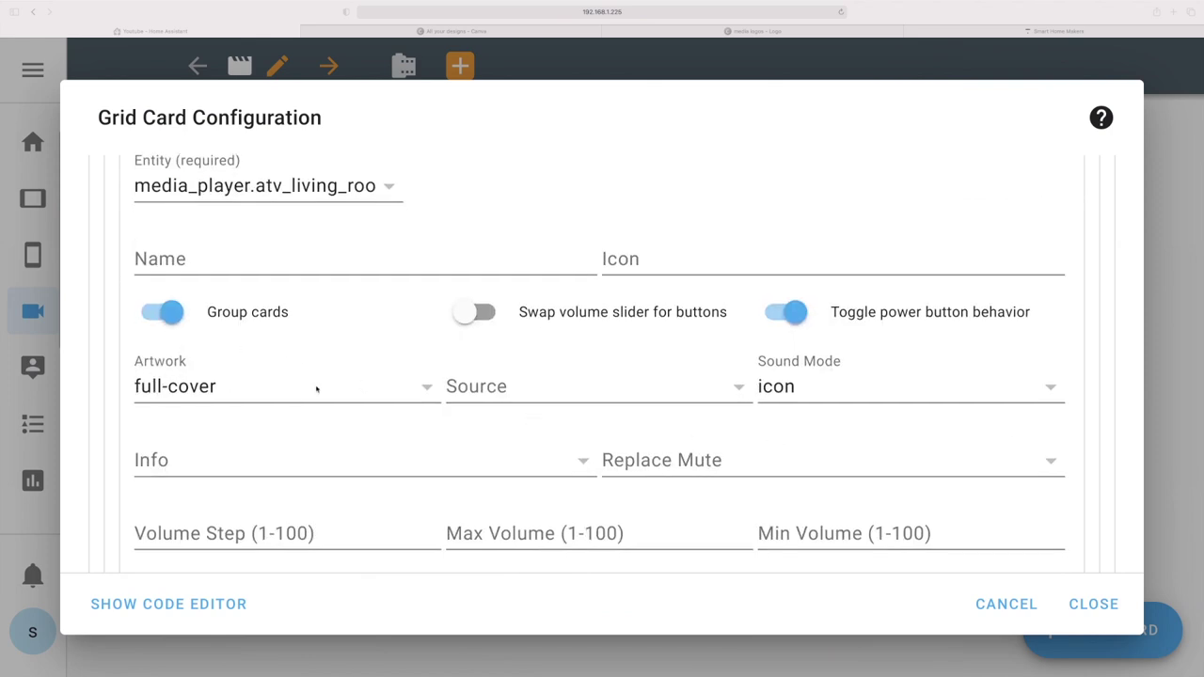
scroll(316, 389, down, 7)
scroll(316, 388, up, 5)
scroll(316, 388, up, 6)
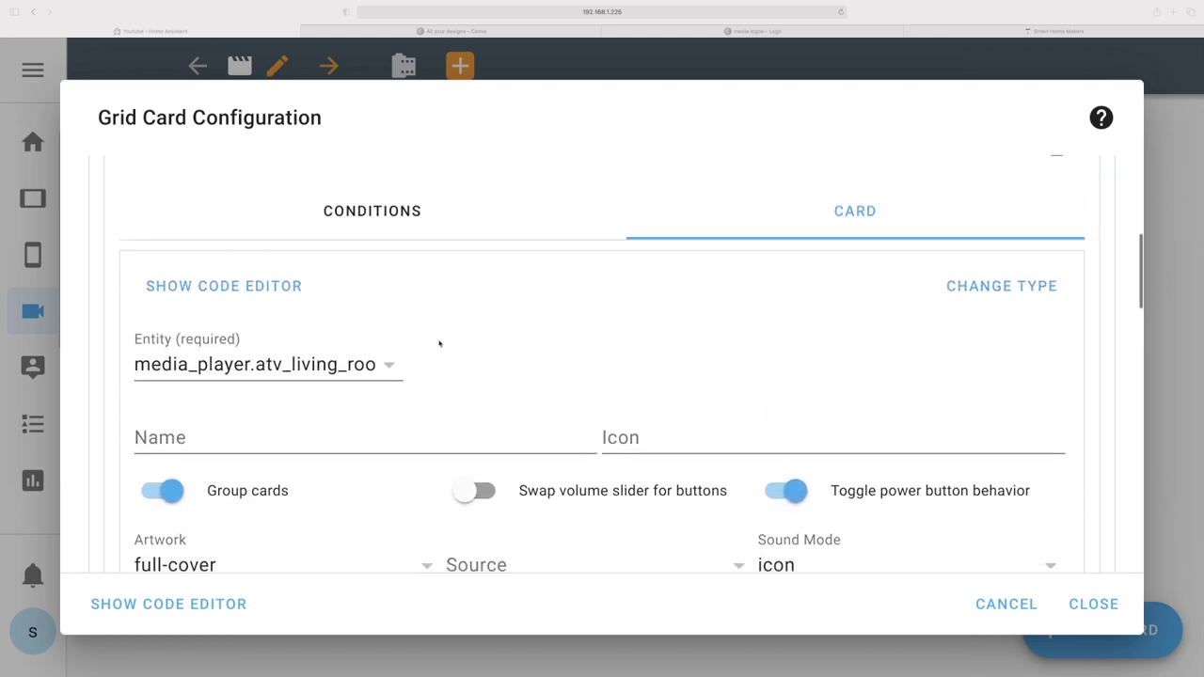
- Show the media player card's YAML code and locate its hide section
click(233, 290)
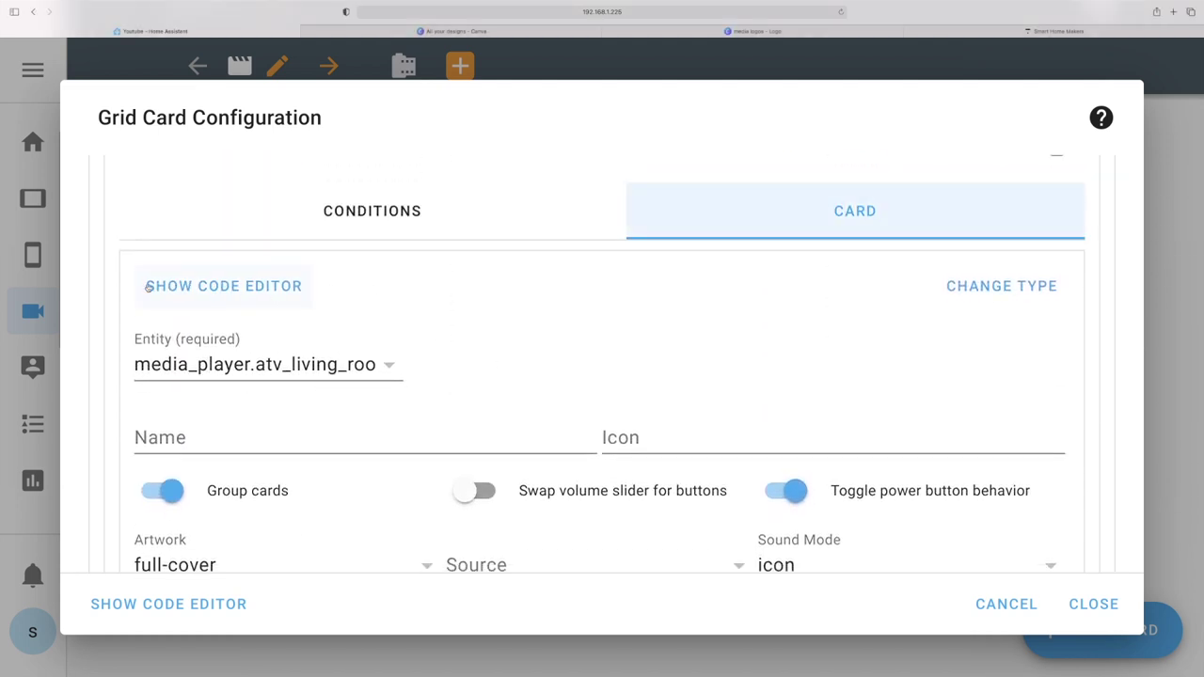
click(188, 287)
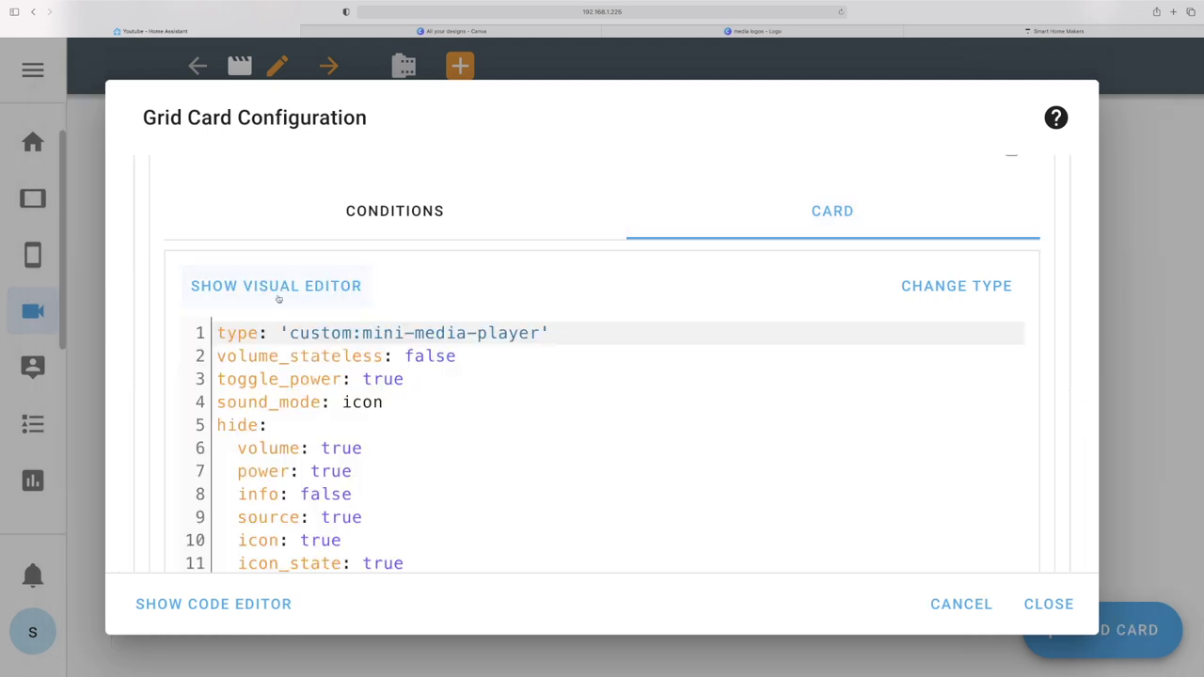
click(451, 403)
click(350, 428)
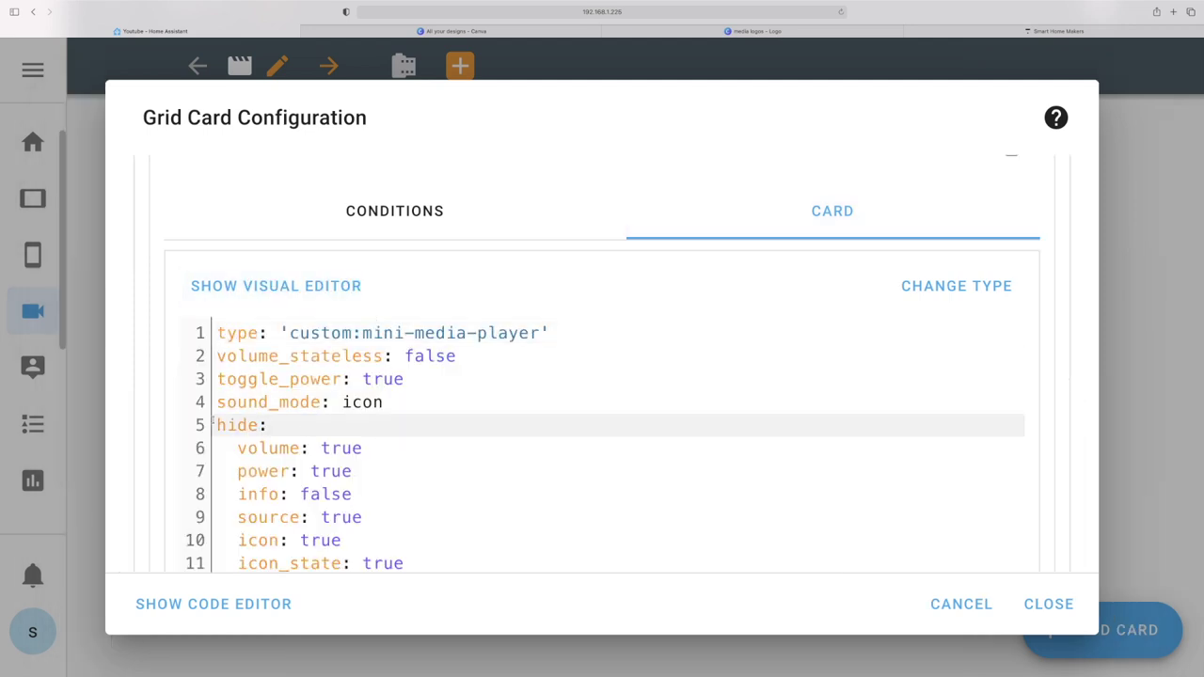
drag(214, 426, 282, 419)
click(282, 419)
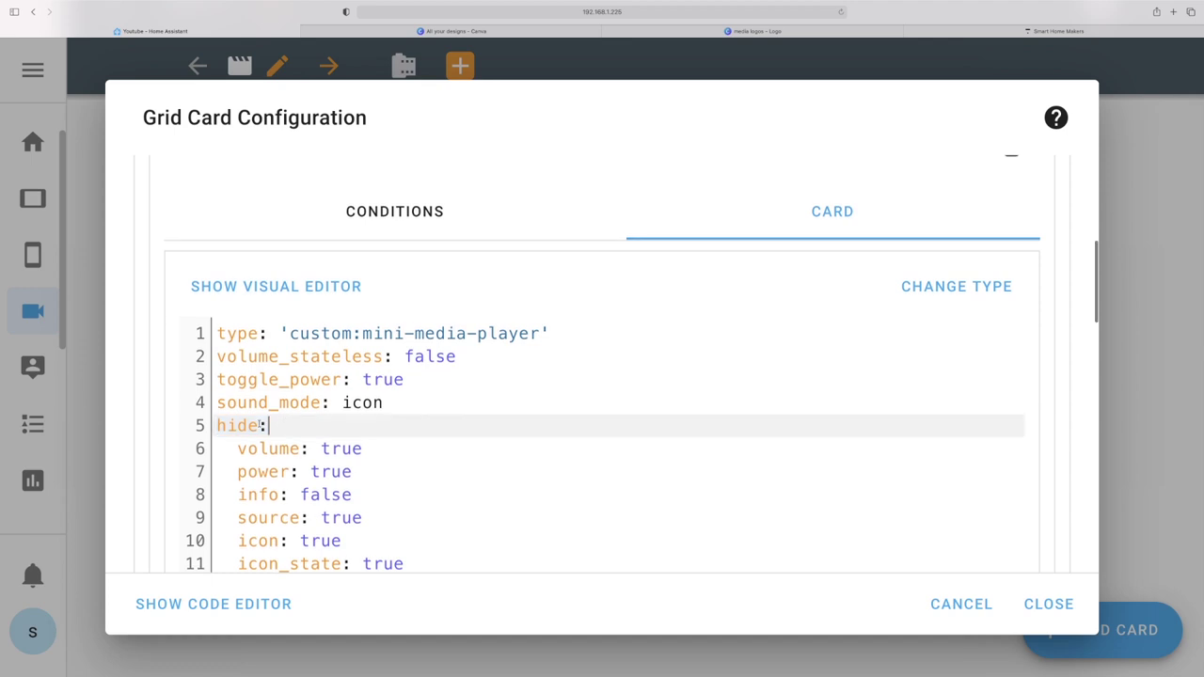
- Add an extra hide section containing volume: true below the sound_mode line of the media player code
click(426, 402)
key(Return)
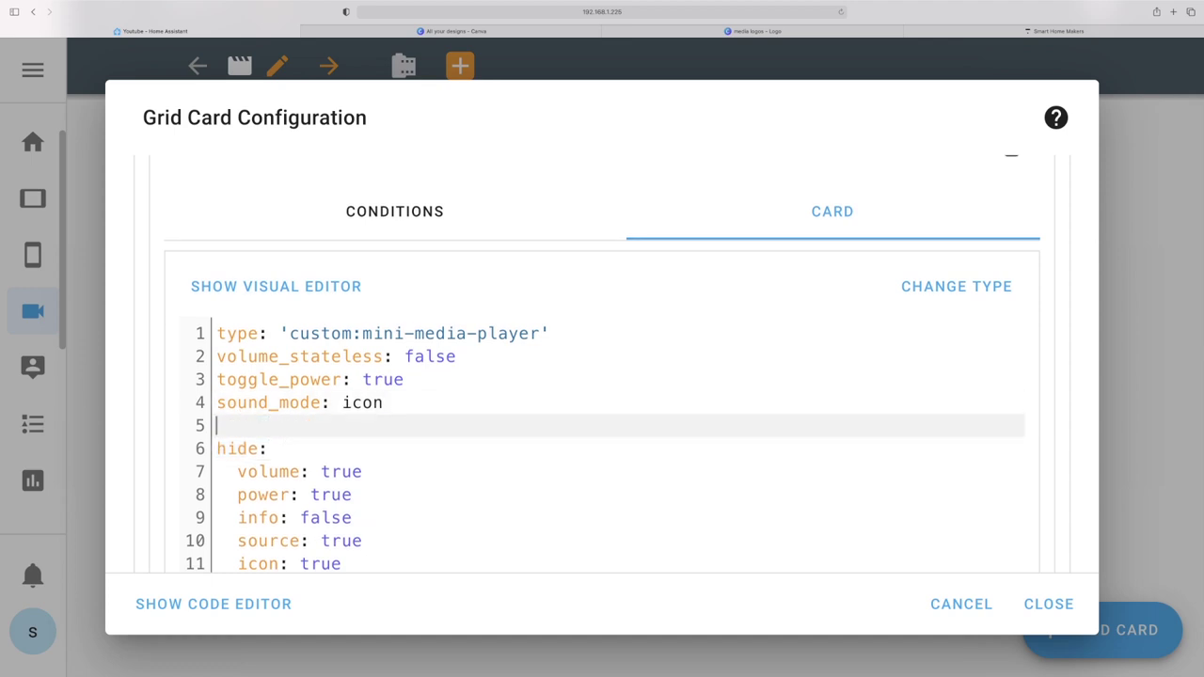
text(hide)
key(BackSpace)
text(:)
key(Return)
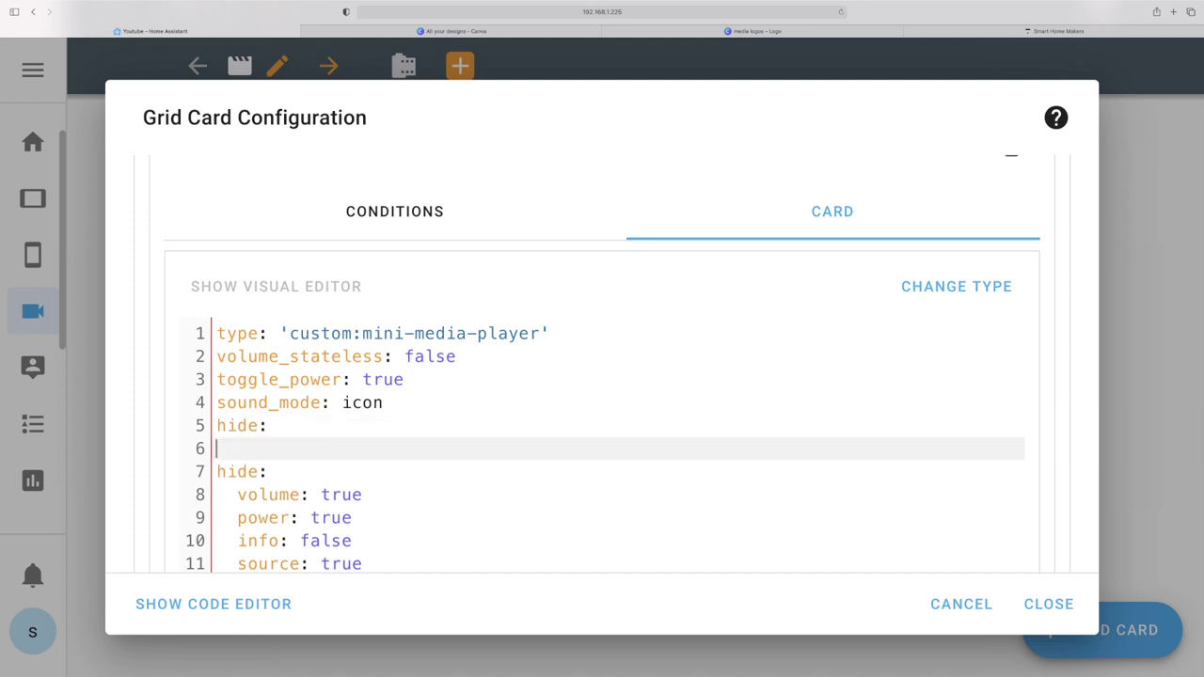
text(volue)
key(Left)
key(Delete)
text(me: true)
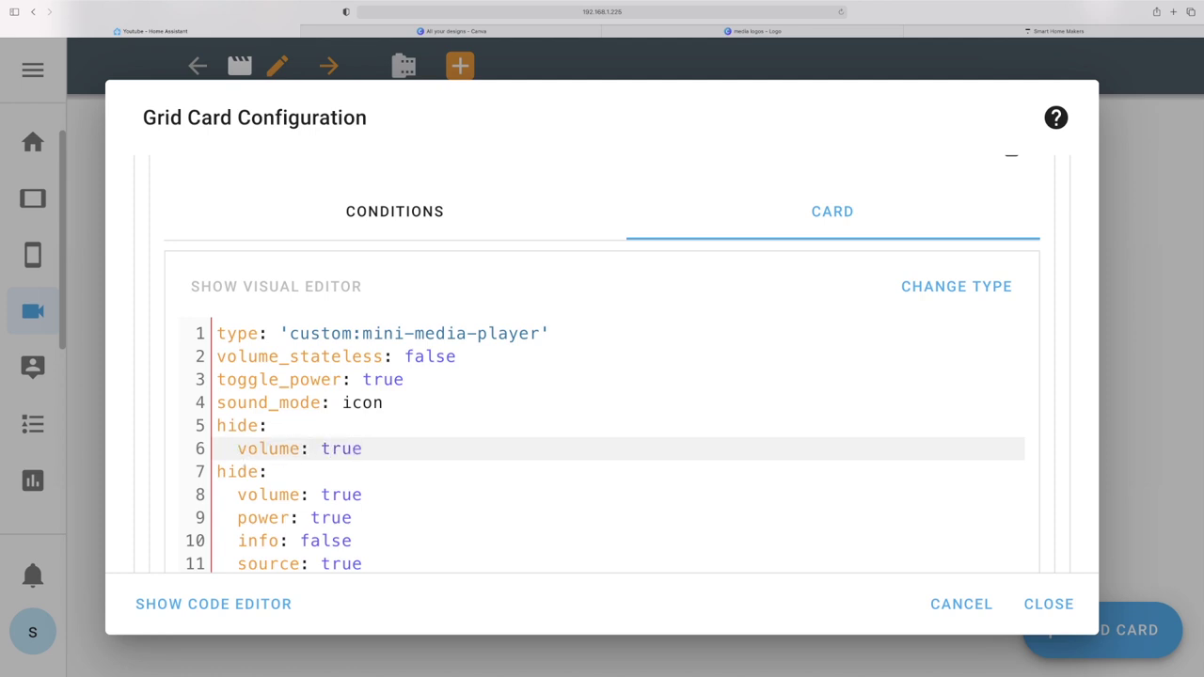
- Set volume under the media player's hide section to false to check the preview, and restore it to true
scroll(602, 443, down, 3)
key(super+minus)
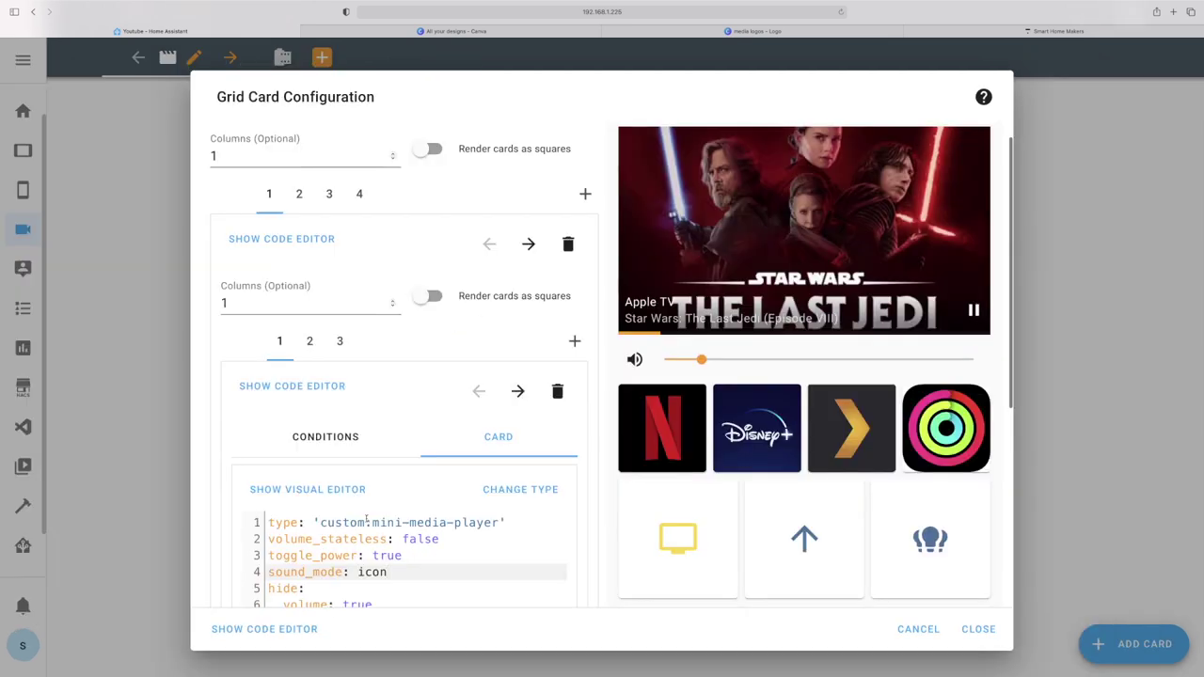
scroll(348, 574, down, 1)
click(348, 577)
double_click(358, 594)
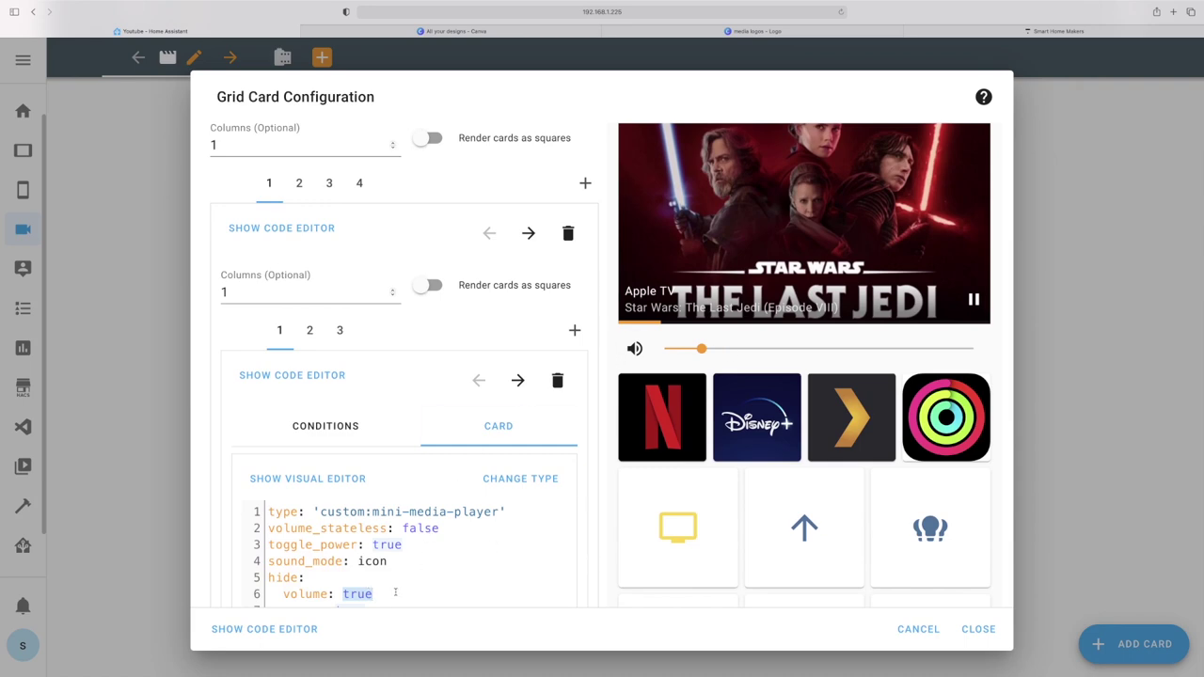
text(false)
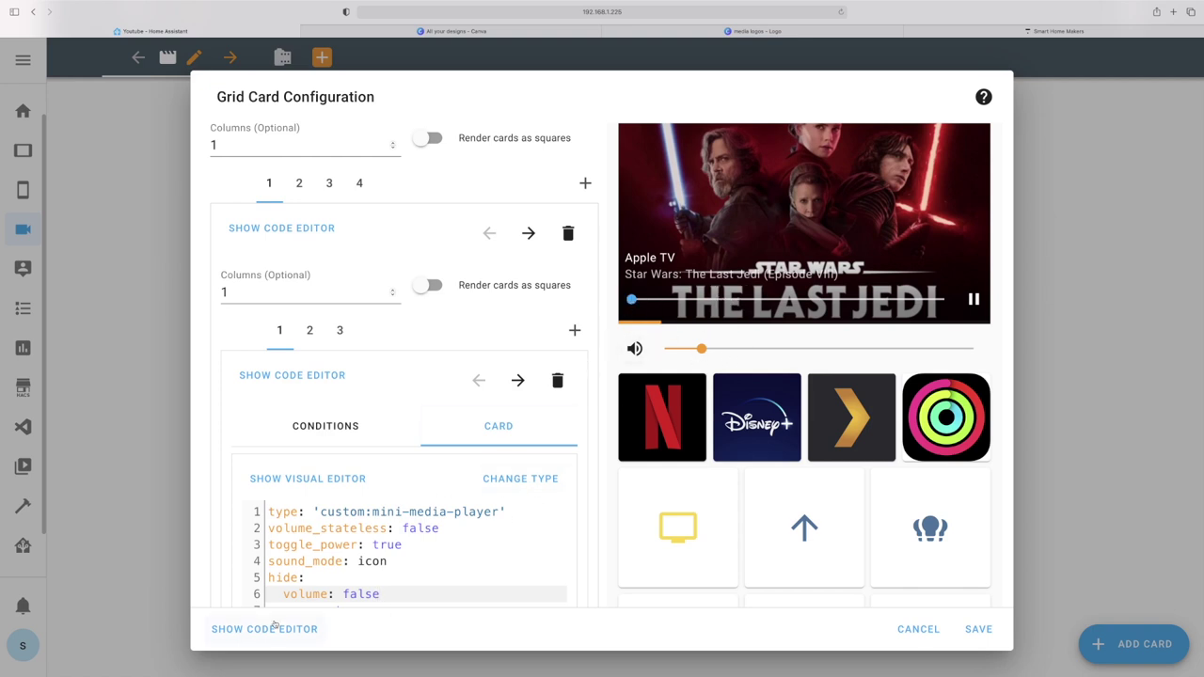
double_click(361, 595)
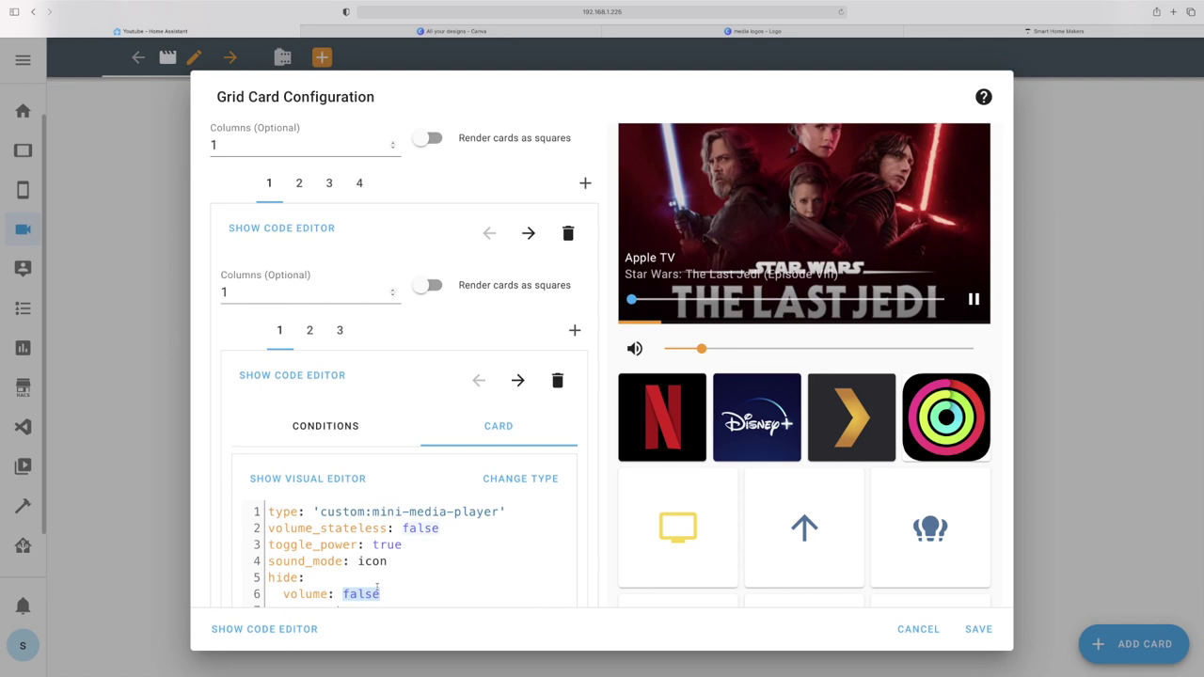
text(true)
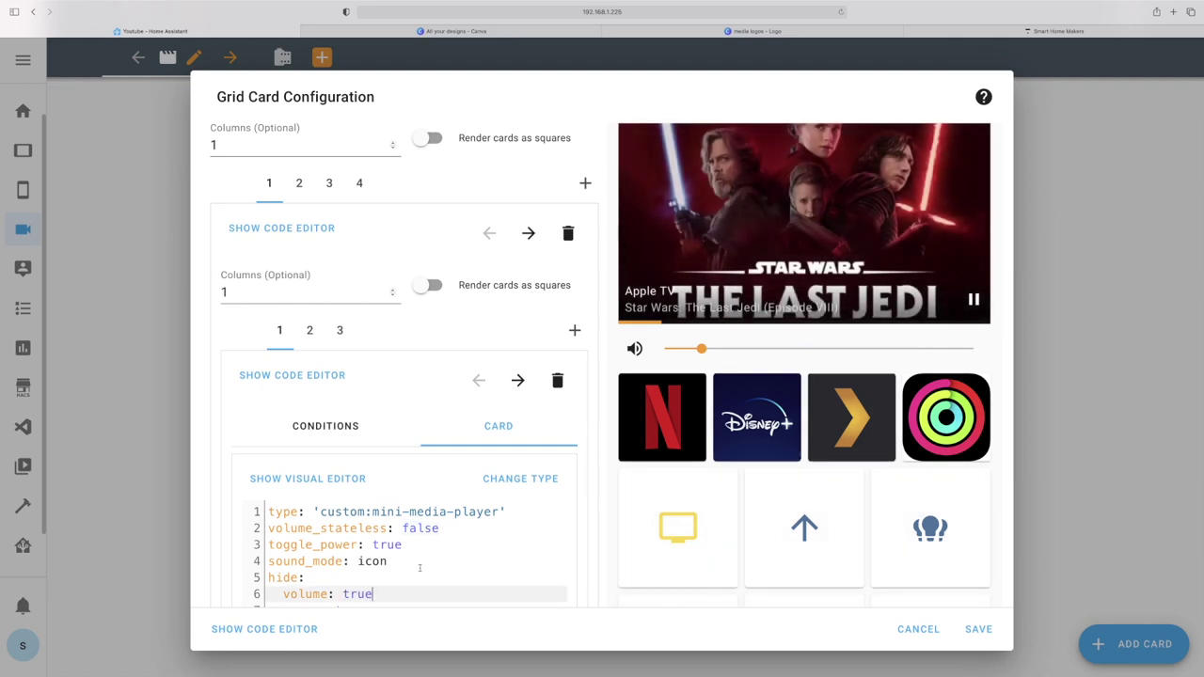
- Set power under the media player's hide section to false to check the preview, and restore it to true
scroll(420, 568, down, 1)
double_click(350, 594)
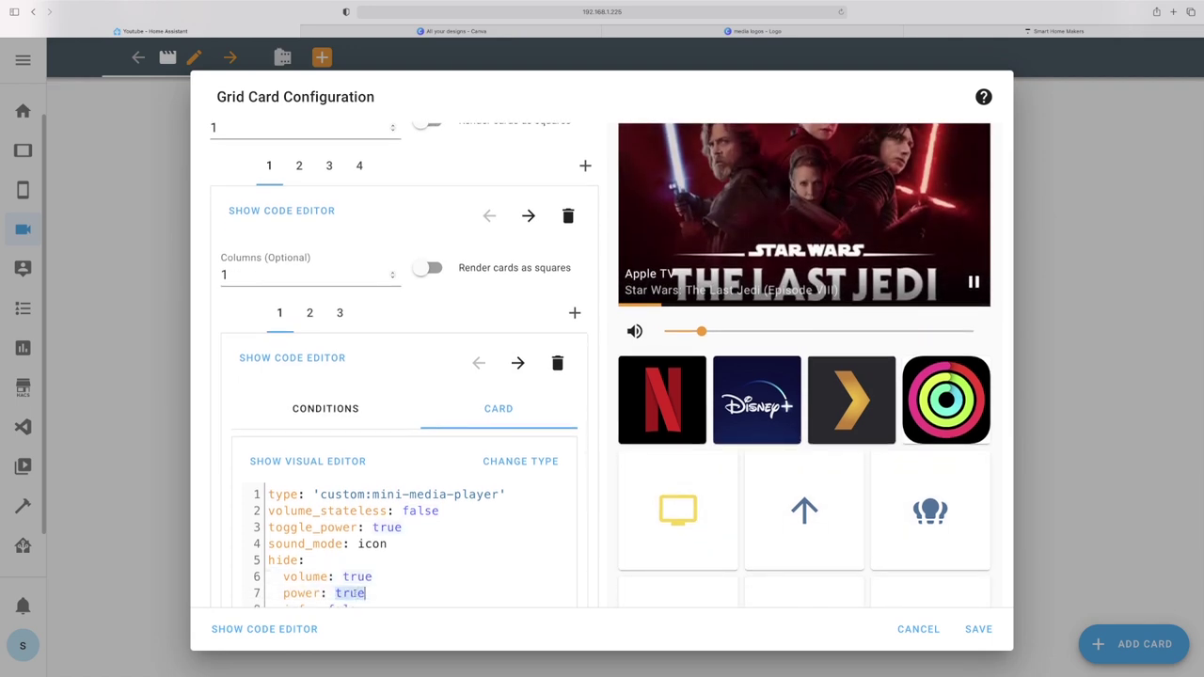
text(false)
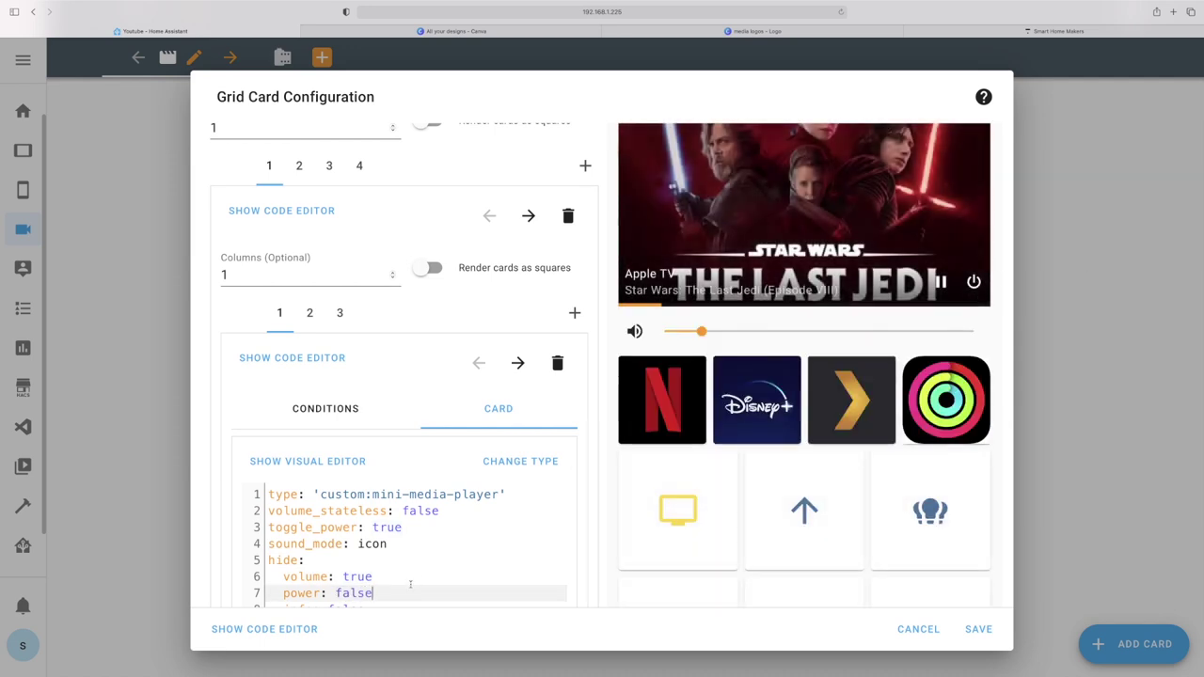
double_click(357, 593)
text(true)
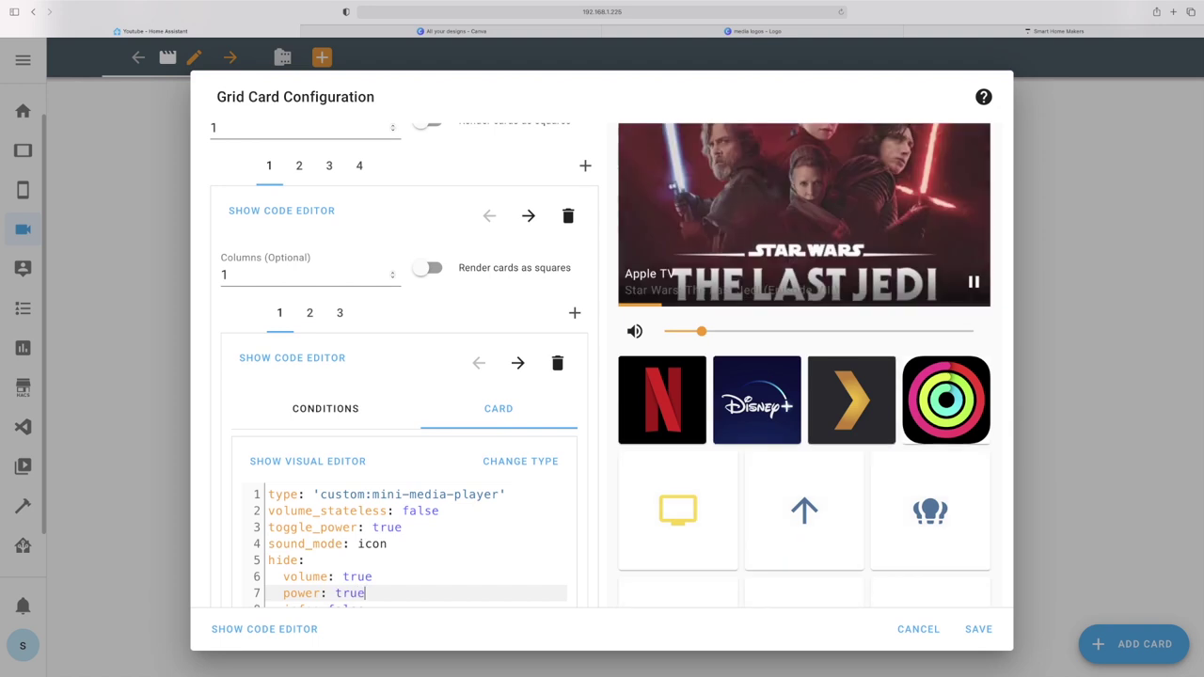
- Review the remaining hide options in the media player code, from info and source to icon_state and next
scroll(399, 549, down, 1)
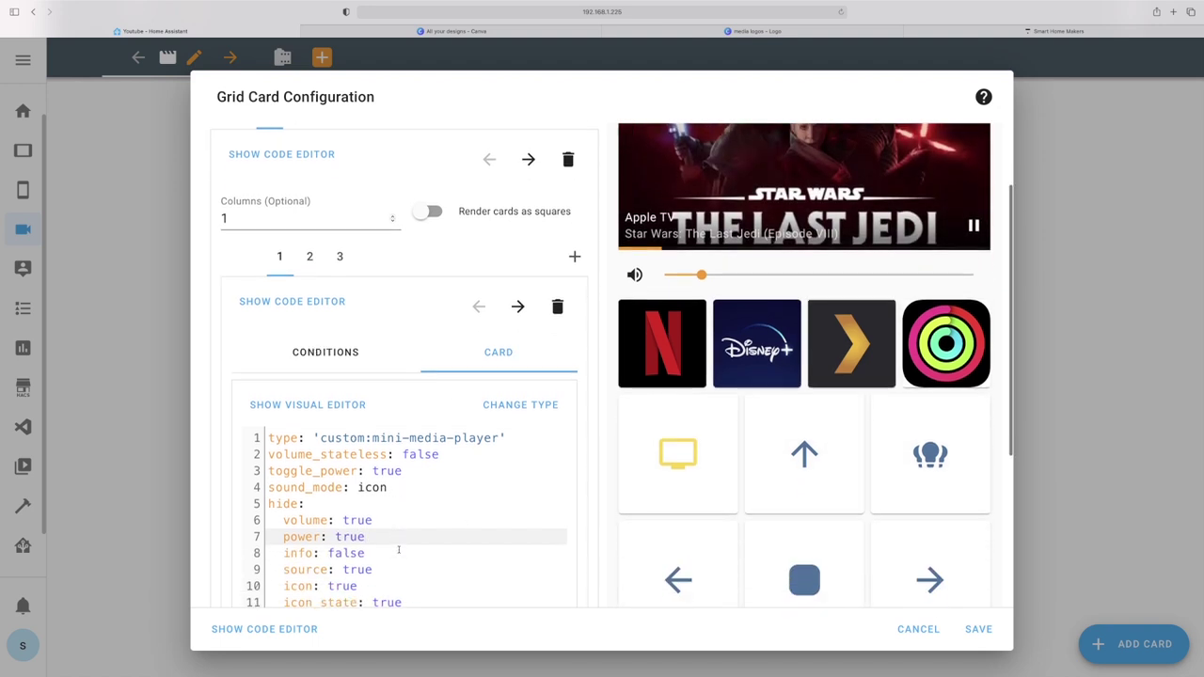
click(380, 553)
scroll(380, 556, down, 2)
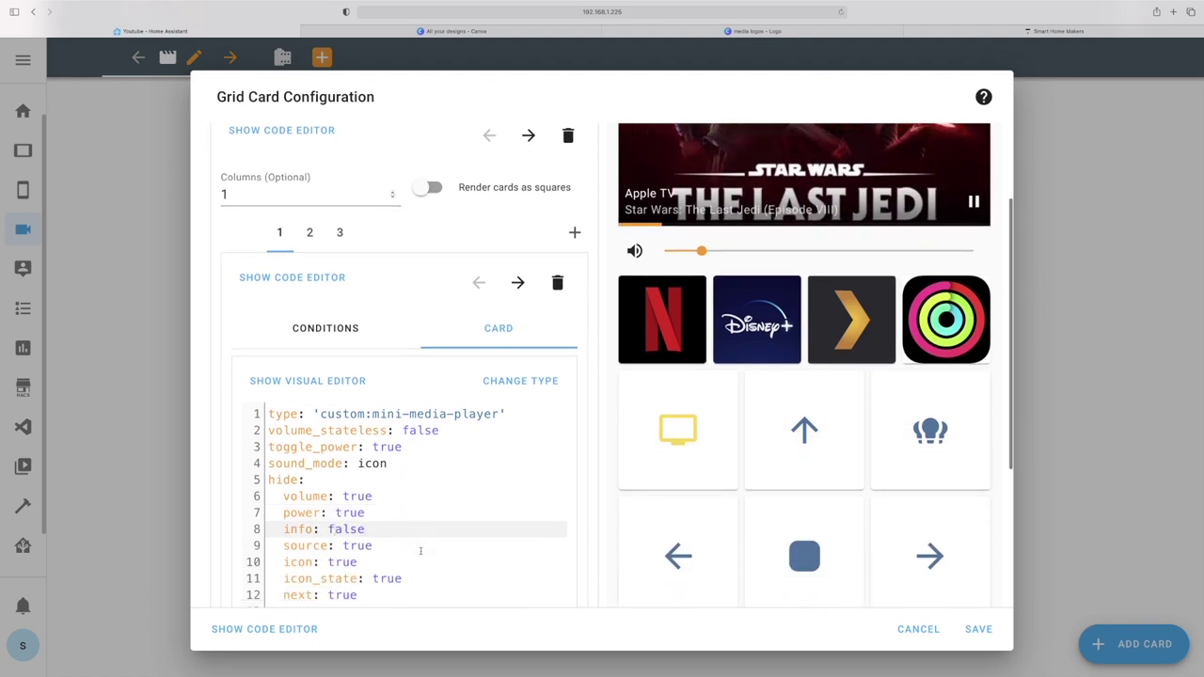
scroll(288, 544, up, 3)
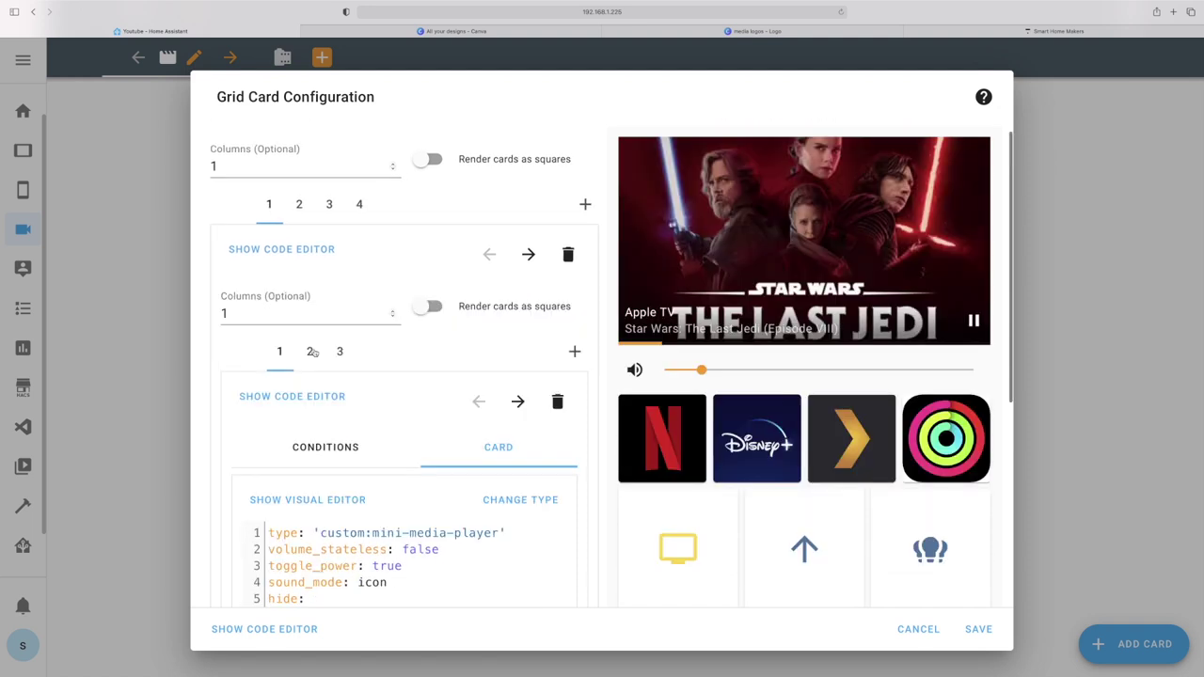
- Go past the second card to the third conditional card in the nested grid and examine its mini-media-player code against the volume bar preview
click(312, 351)
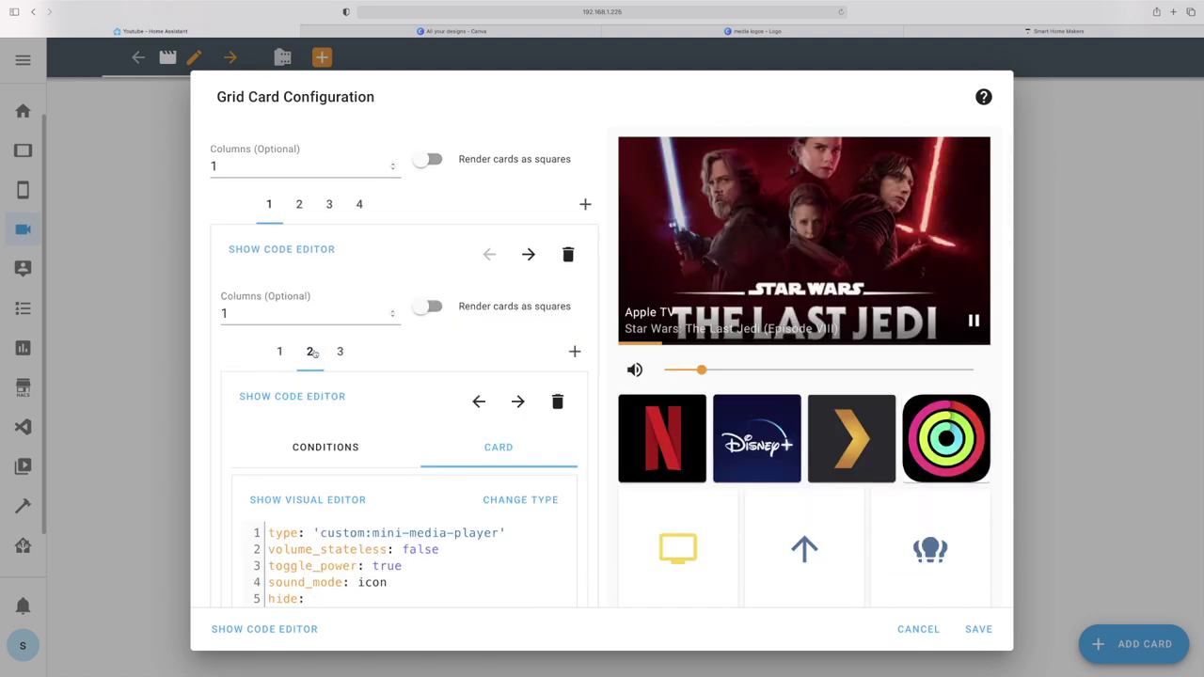
click(340, 352)
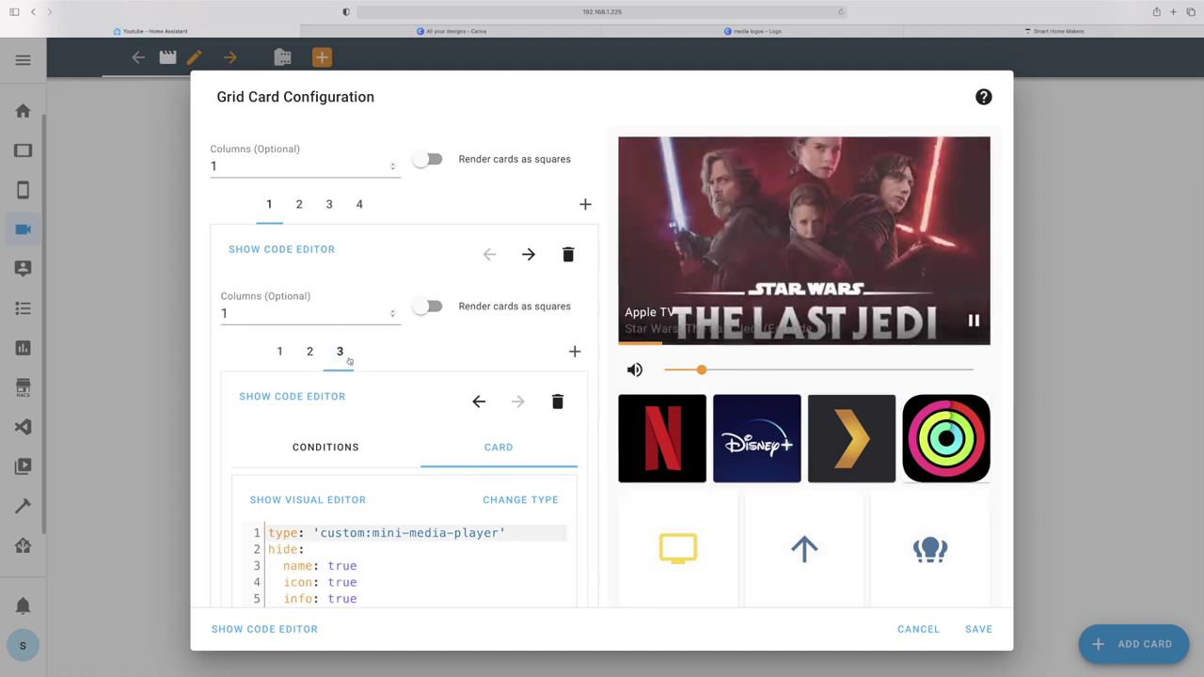
scroll(385, 439, down, 1)
scroll(385, 439, down, 1)
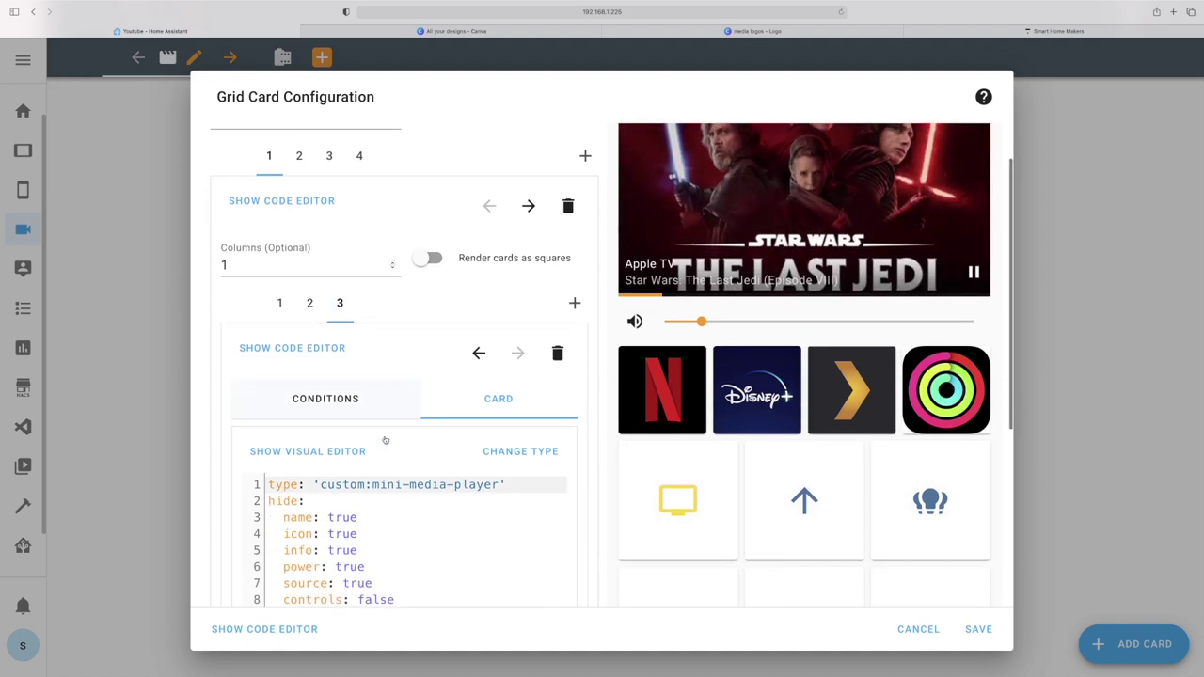
click(410, 526)
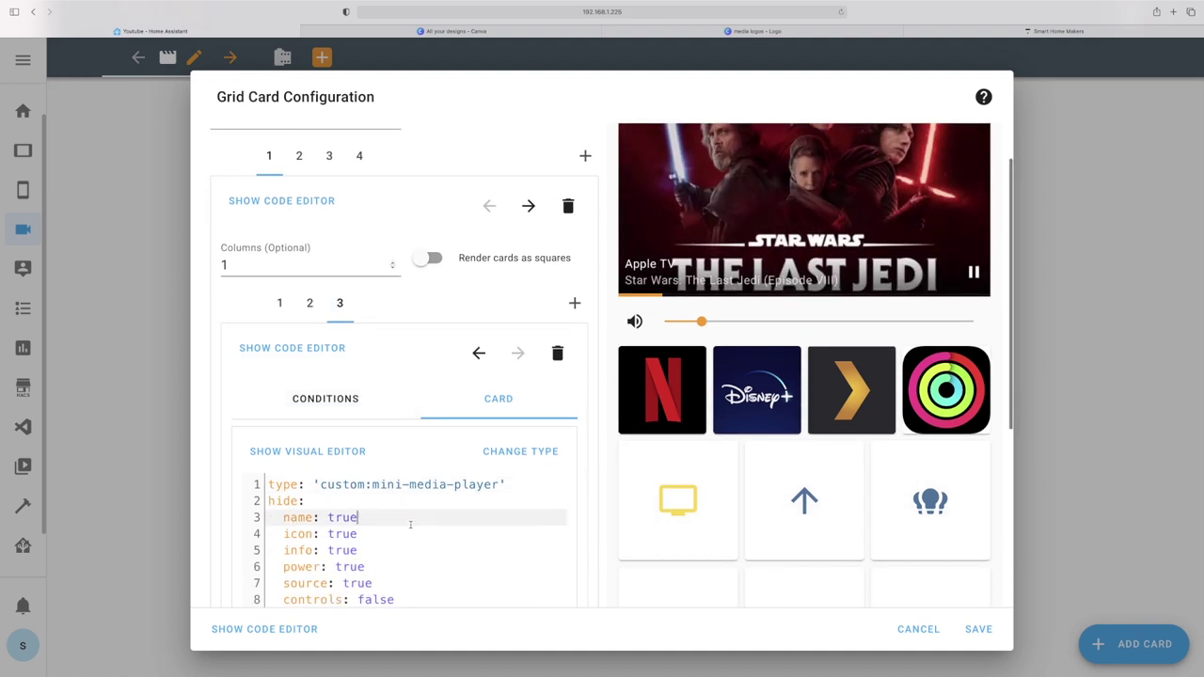
scroll(411, 525, down, 1)
scroll(405, 499, up, 1)
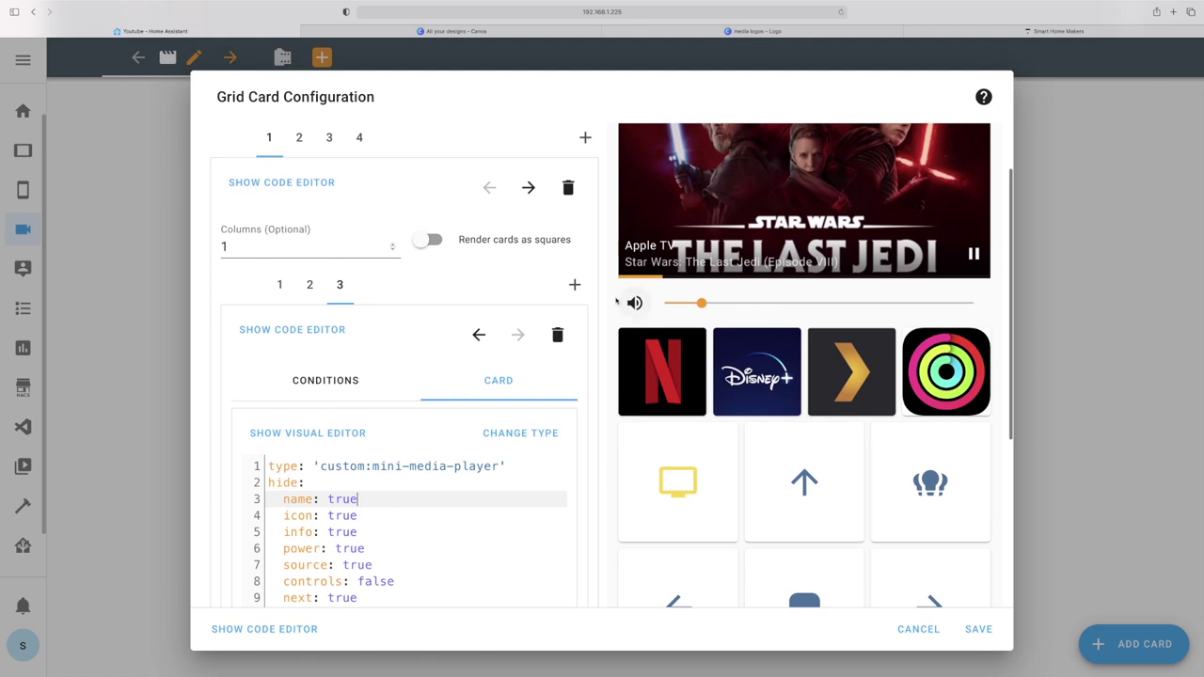
scroll(308, 570, down, 3)
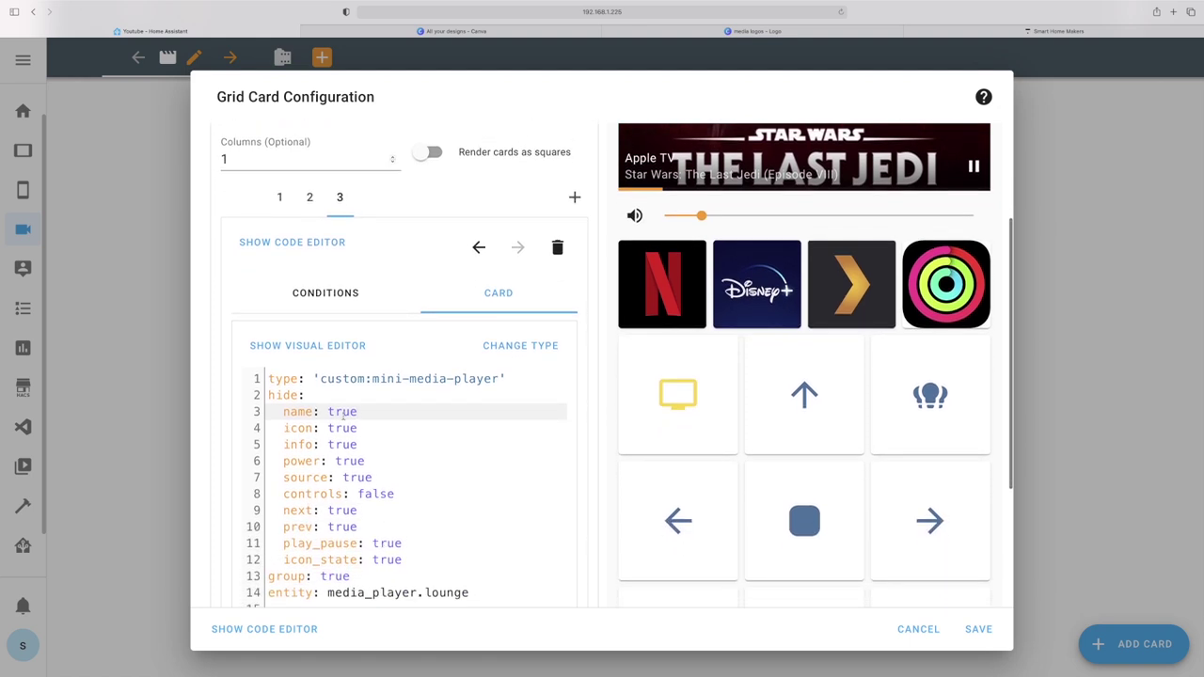
- Review the third card's hide options from name to icon_state, its group setting and its media_player.lounge entity, comparing them with the preview
key(Down)
key(Down)
key(Down)
scroll(360, 501, down, 1)
scroll(360, 501, down, 1)
drag(491, 563, 320, 563)
scroll(394, 485, up, 1)
scroll(394, 485, up, 5)
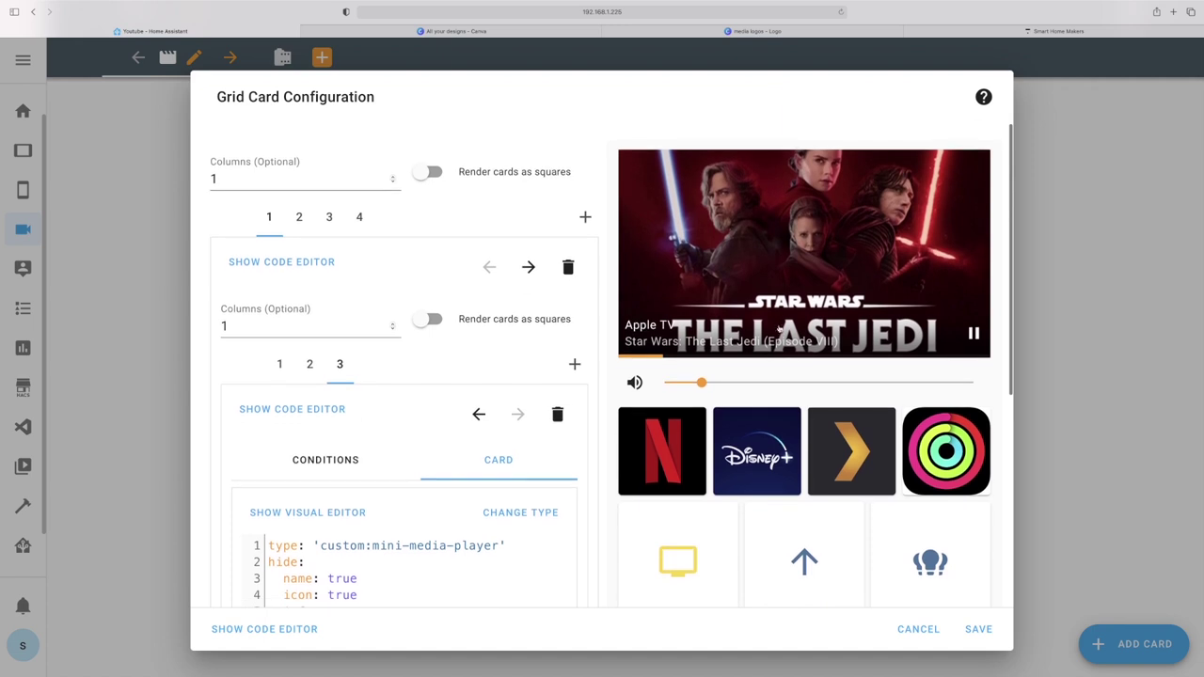
scroll(379, 494, down, 5)
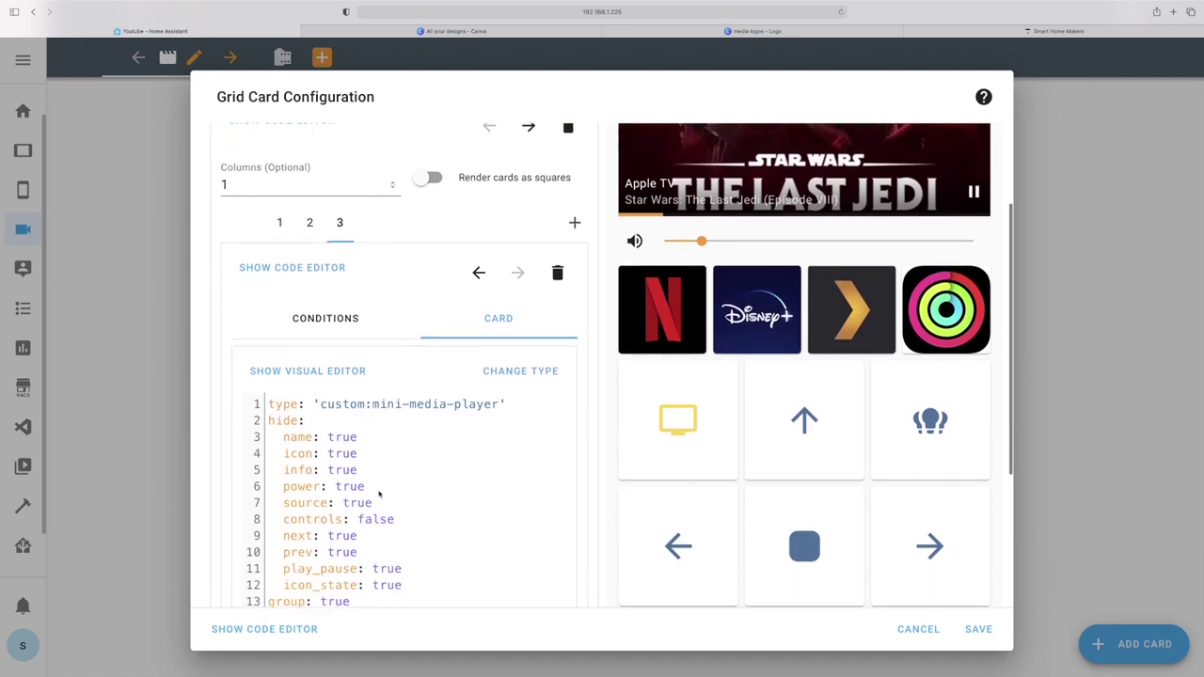
scroll(425, 476, down, 2)
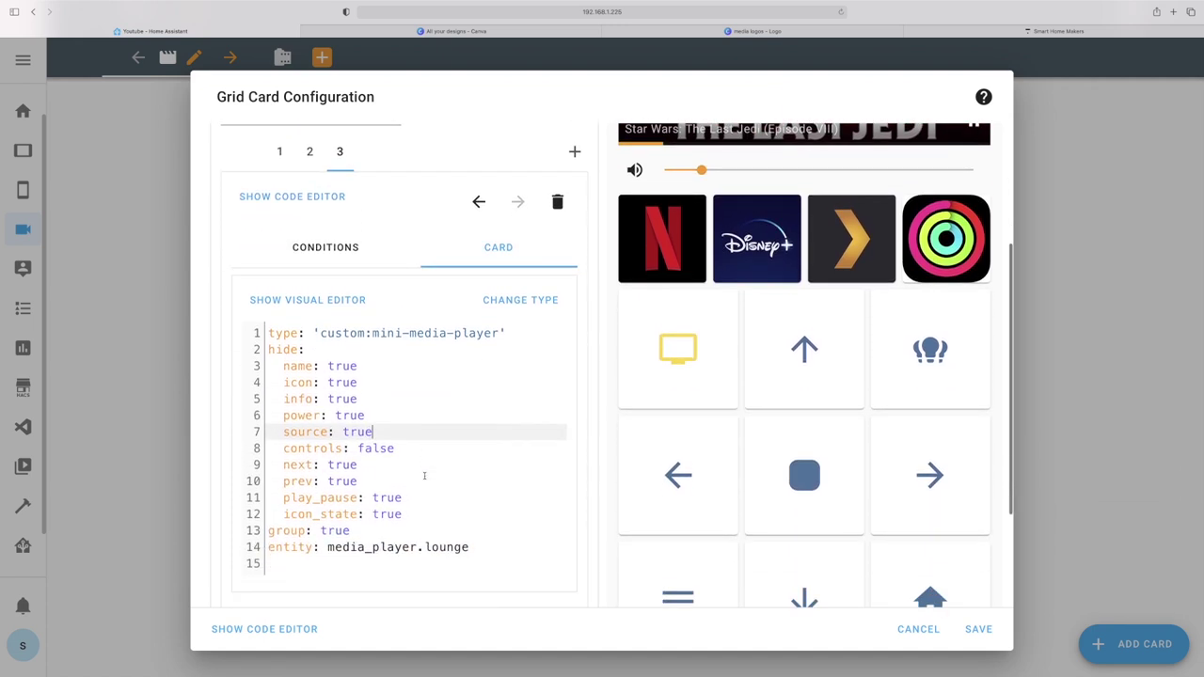